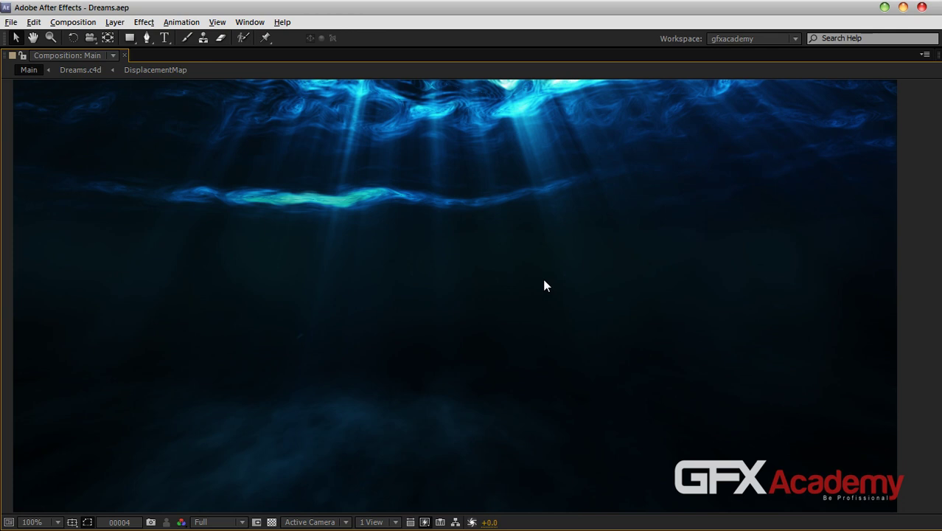
# Step: Restore the full panel layout from the maximized composition view and start a new empty project
pyautogui.press('`')
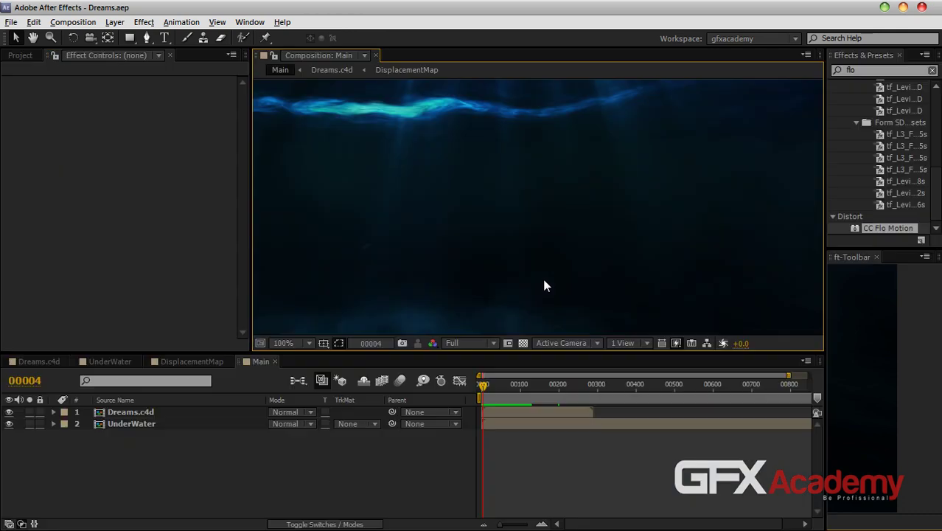
pyautogui.click(302, 469)
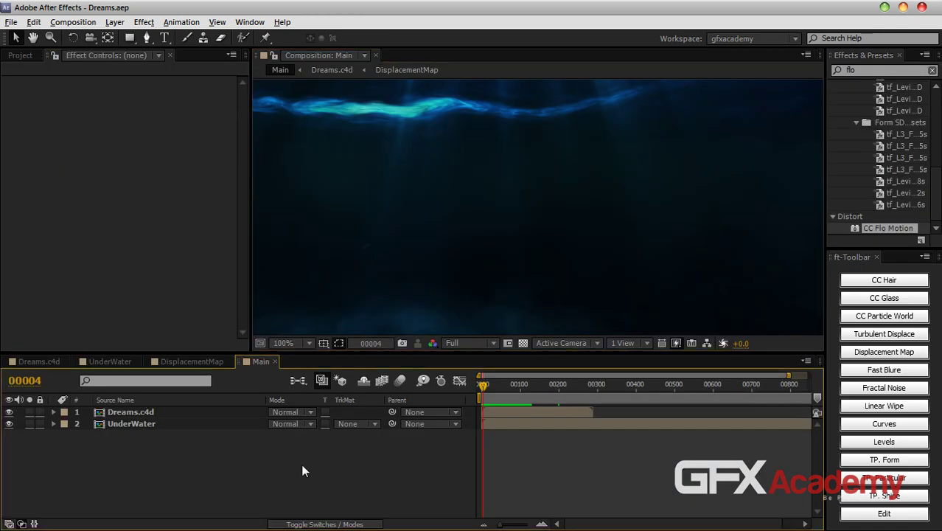
pyautogui.click(11, 22)
pyautogui.moveTo(30, 35)
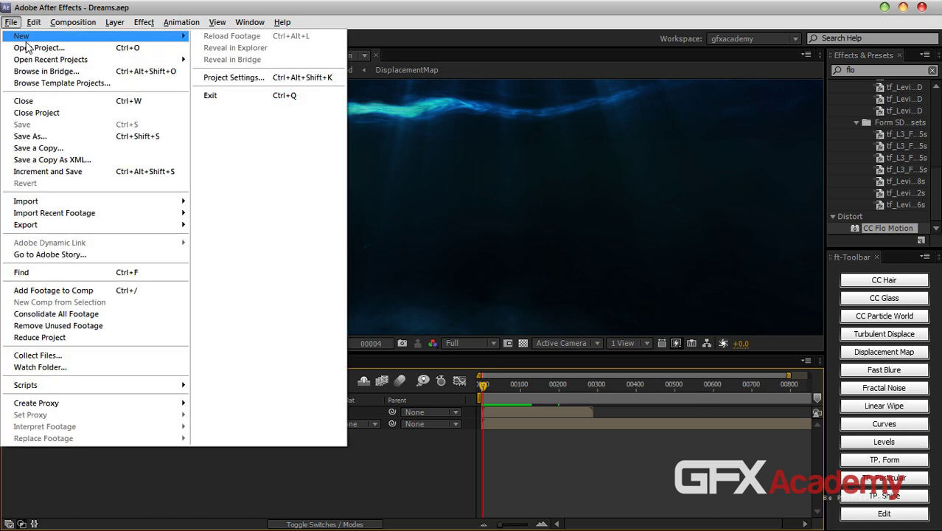
pyautogui.click(240, 37)
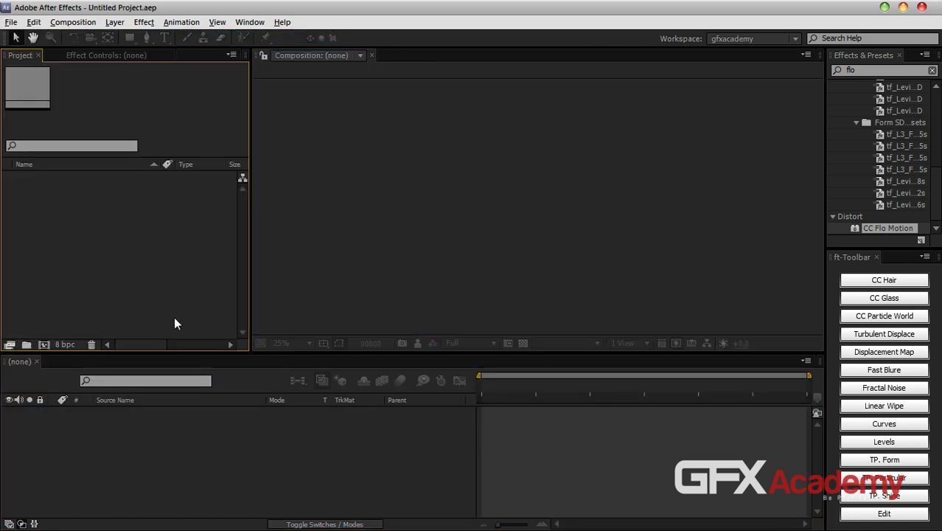
# Step: Purge all memory and image caches
pyautogui.click(307, 474)
pyautogui.click(34, 22)
pyautogui.moveTo(165, 291)
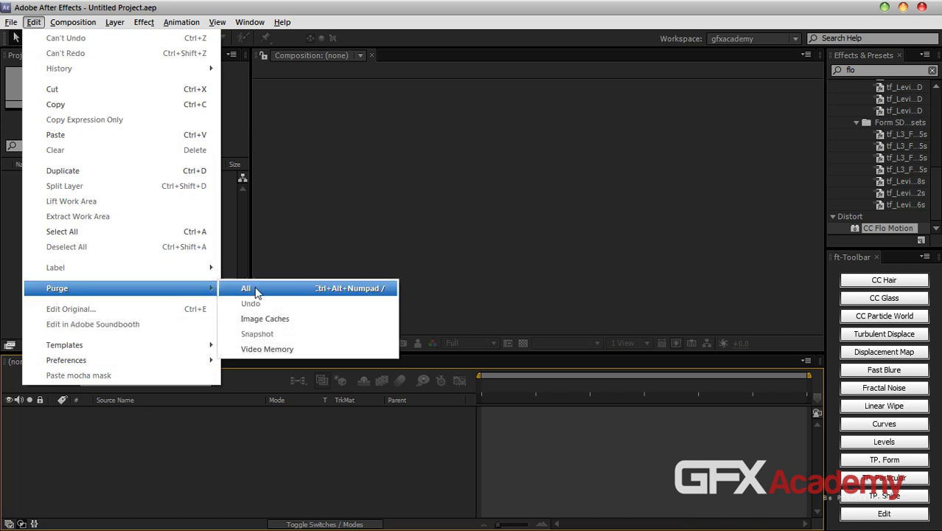
pyautogui.click(246, 288)
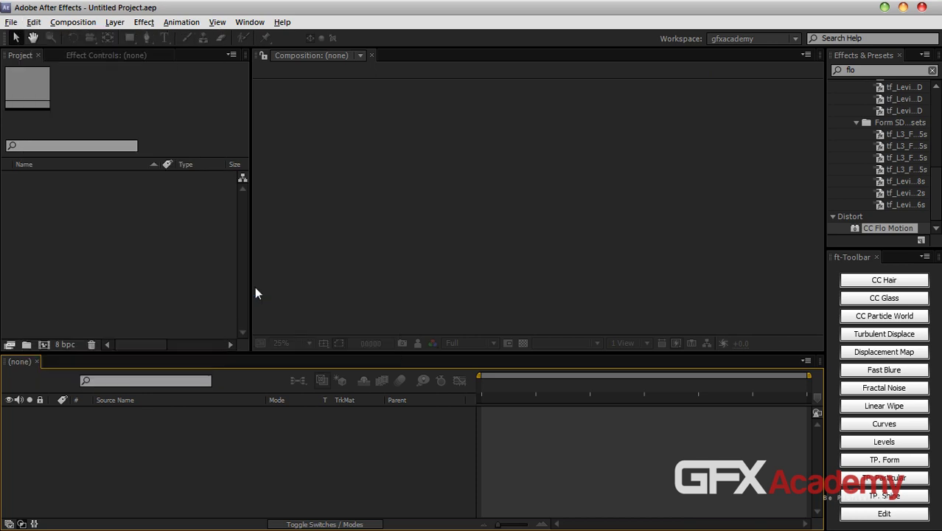
# Step: Clear the "flo" search filter so the effects list shows all categories
pyautogui.click(854, 70)
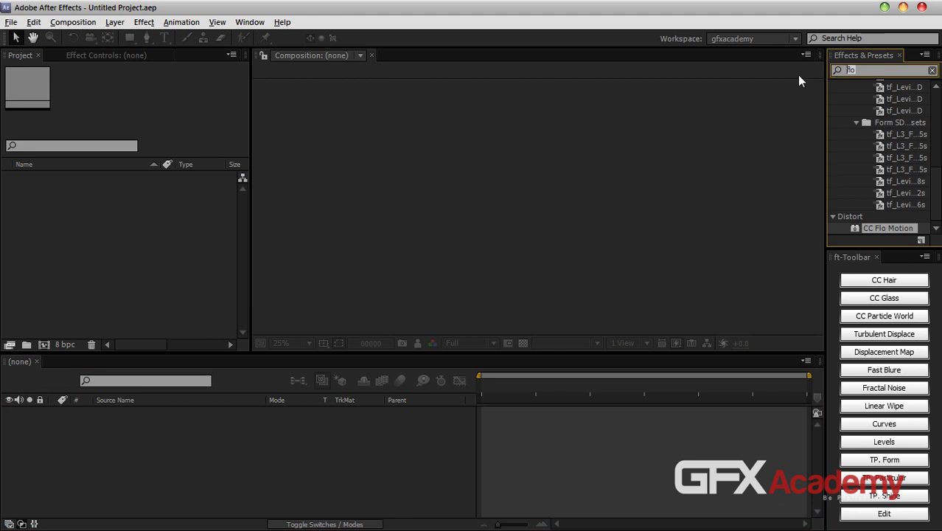
pyautogui.press('BackSpace')
pyautogui.press('BackSpace')
pyautogui.press('BackSpace')
pyautogui.click(384, 460)
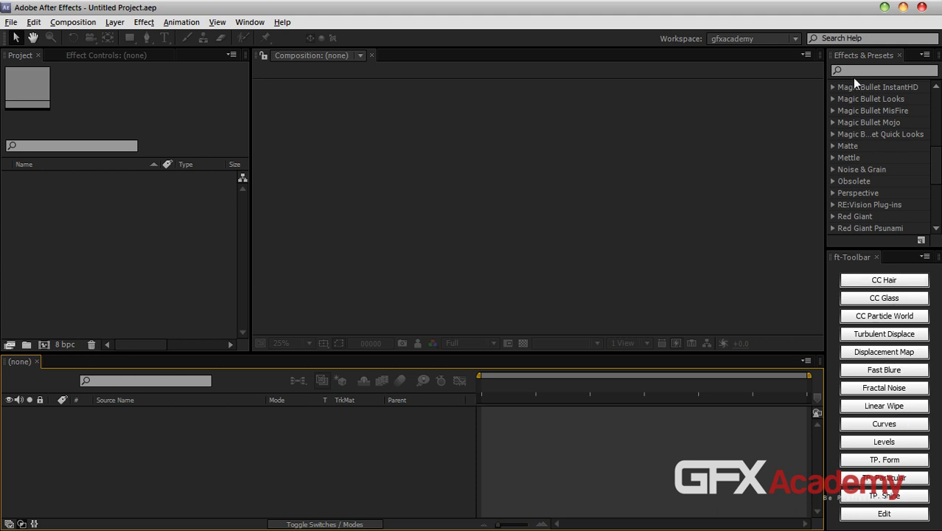
pyautogui.moveTo(938, 168); pyautogui.dragTo(938, 151)
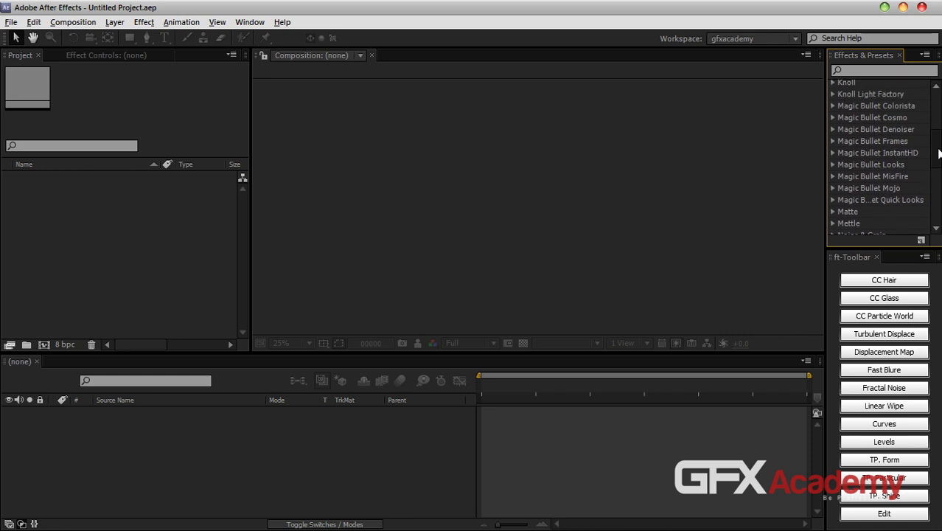
pyautogui.click(858, 387)
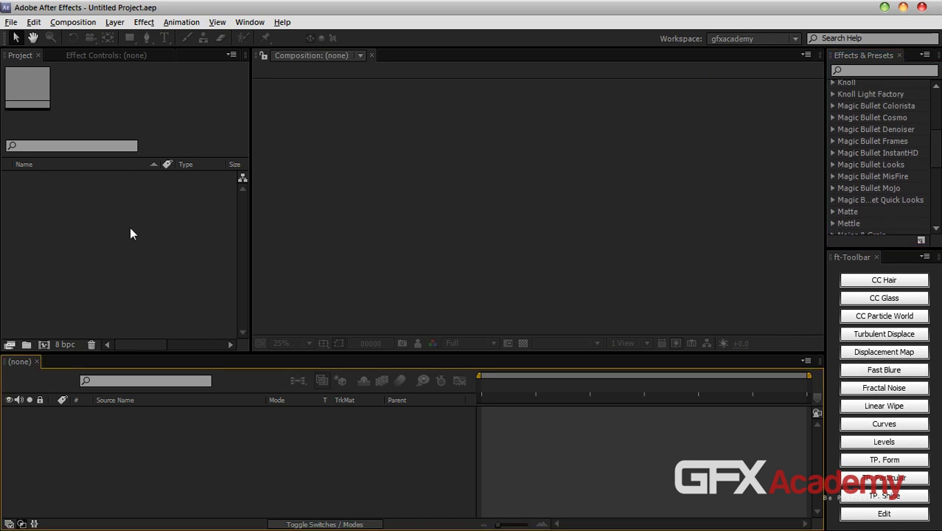
# Step: Create a 1280 x 720 composition at 29.97 fps named WaterComp with a duration of 300 frames
pyautogui.click(73, 22)
pyautogui.click(103, 35)
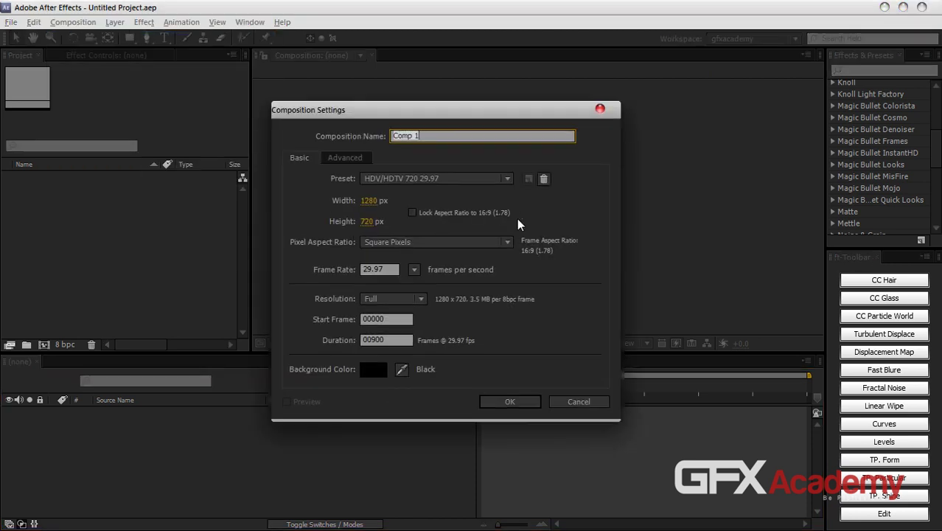
pyautogui.write('WaterComp')
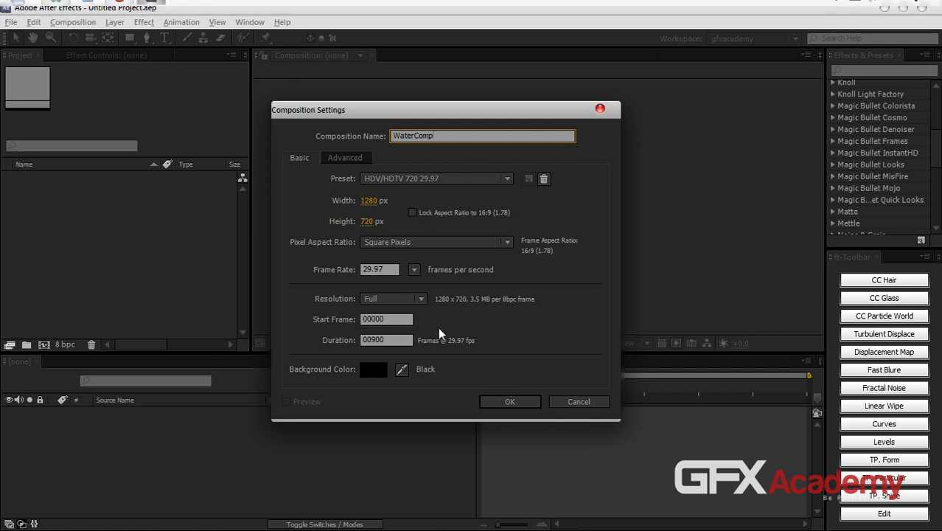
pyautogui.click(374, 340)
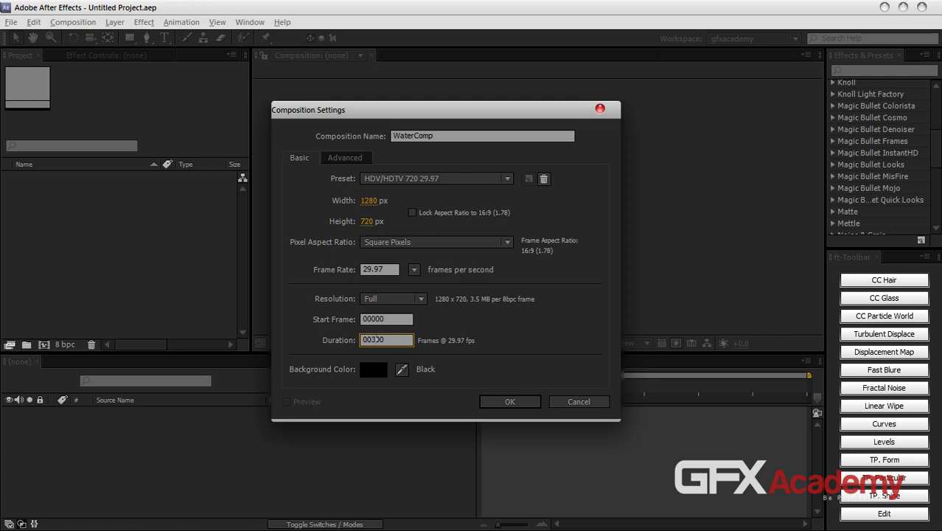
pyautogui.click(491, 407)
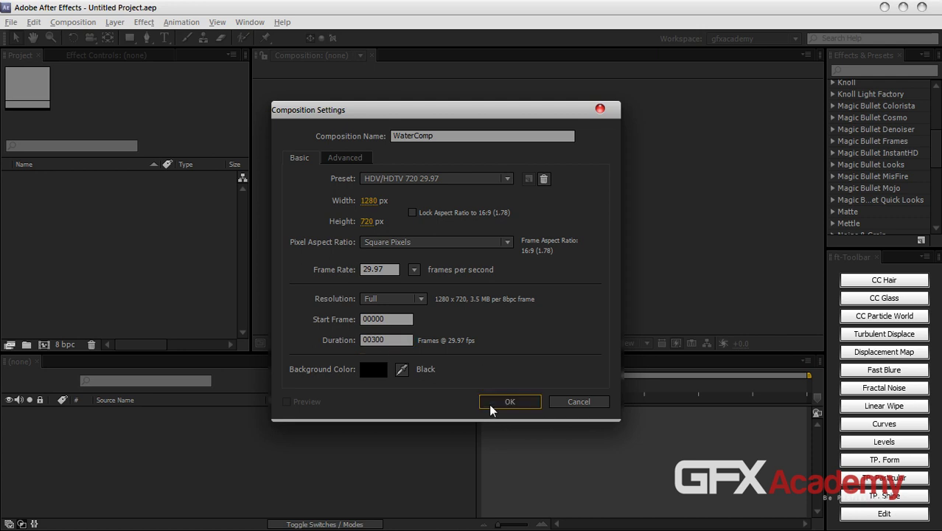
pyautogui.click(489, 403)
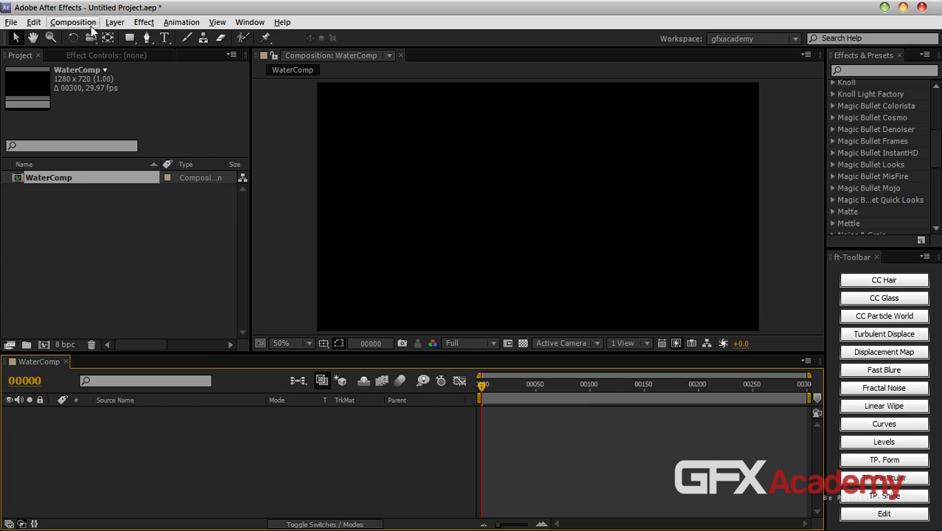
# Step: Add a composition-sized black solid named WaterSurface to WaterComp
pyautogui.hotkey('ctrl', 'y')
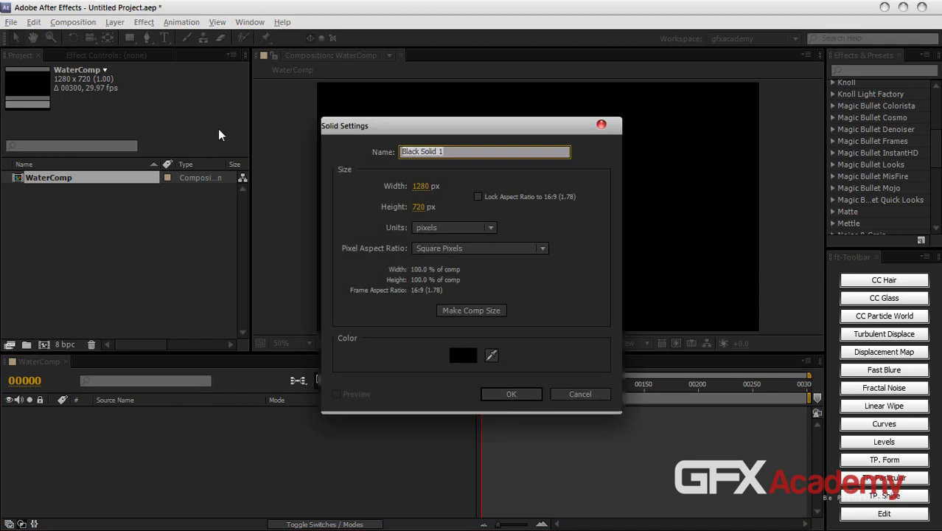
pyautogui.write('WaterSurface')
pyautogui.press('Return')
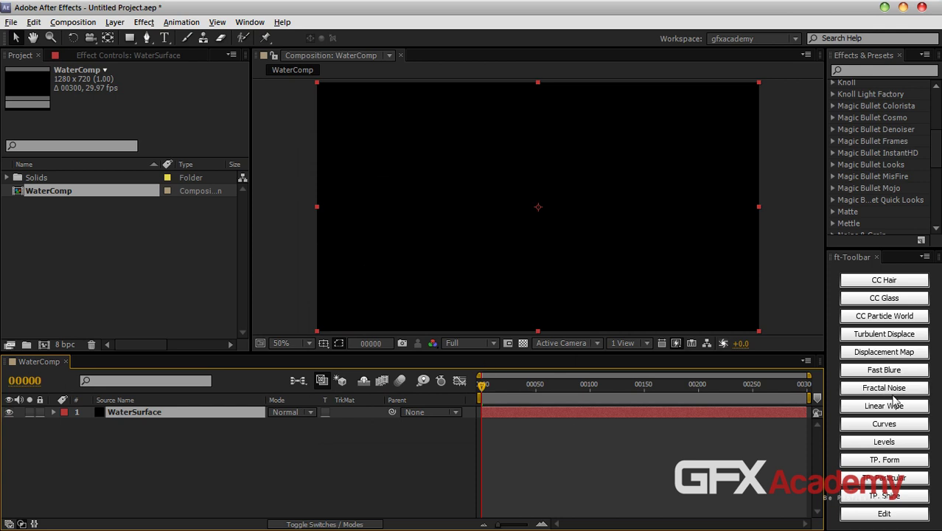
# Step: Apply the Trapcode Form effect to the WaterSurface solid and expand its Base Form settings
pyautogui.click(879, 461)
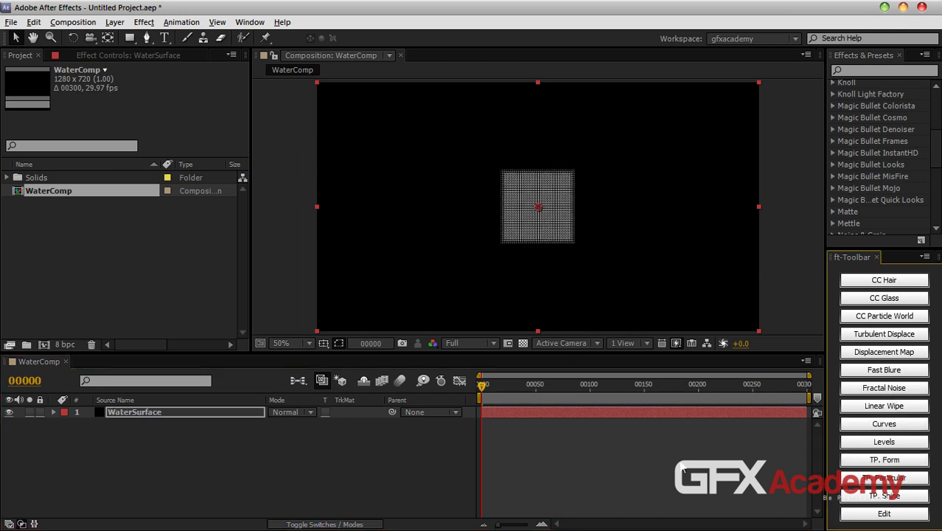
pyautogui.click(169, 56)
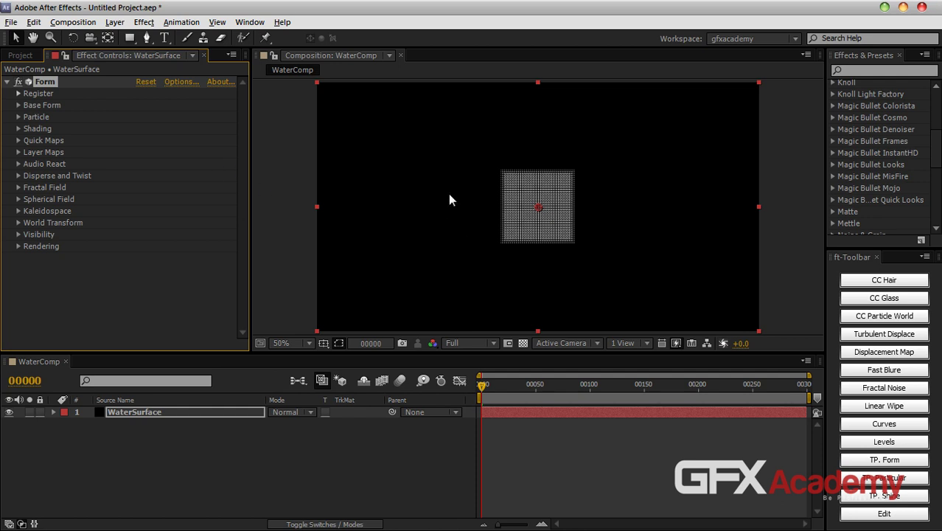
pyautogui.click(19, 116)
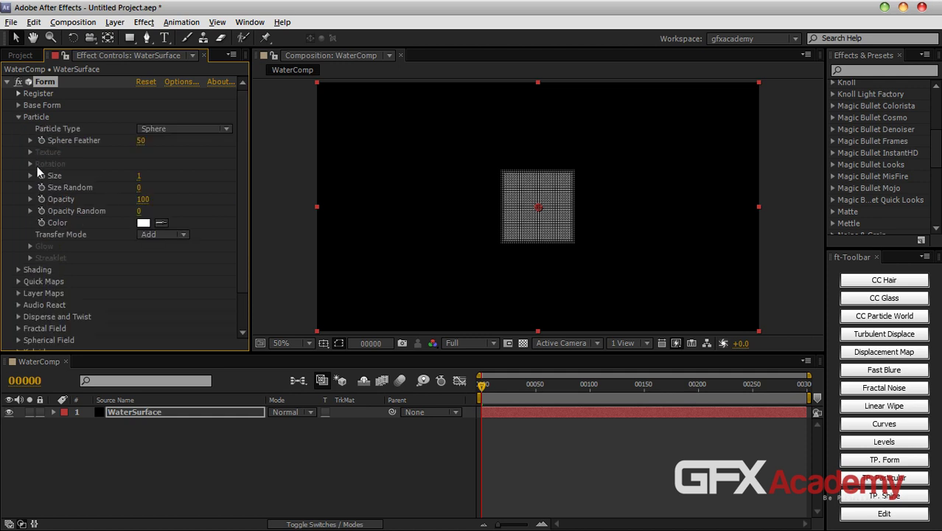
pyautogui.click(19, 117)
pyautogui.click(18, 104)
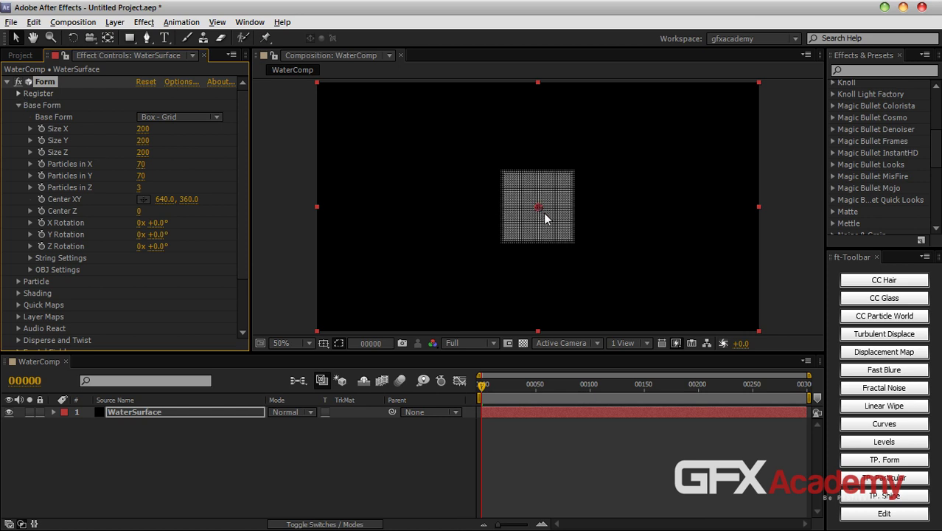
# Step: Add a camera and orbit around the Form grid in Custom View 1 to examine its particle layers
pyautogui.click(564, 344)
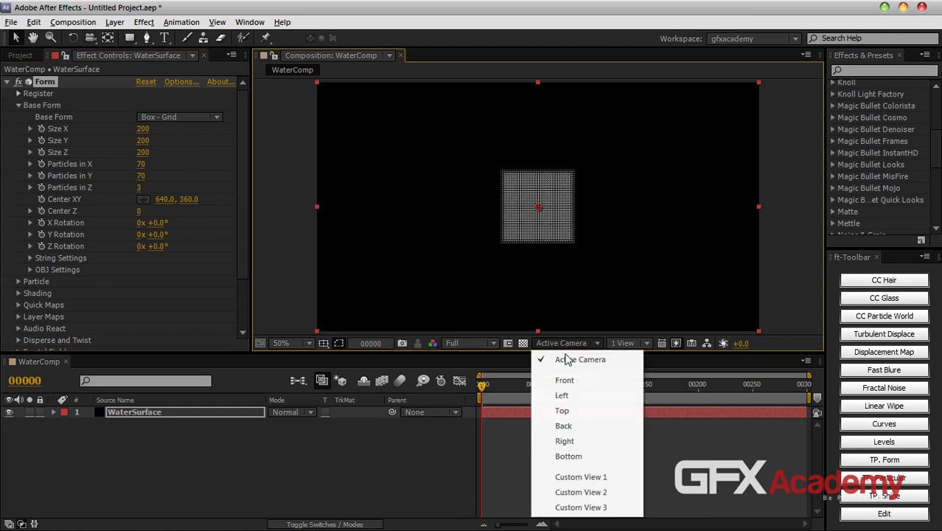
pyautogui.click(590, 477)
pyautogui.click(91, 39)
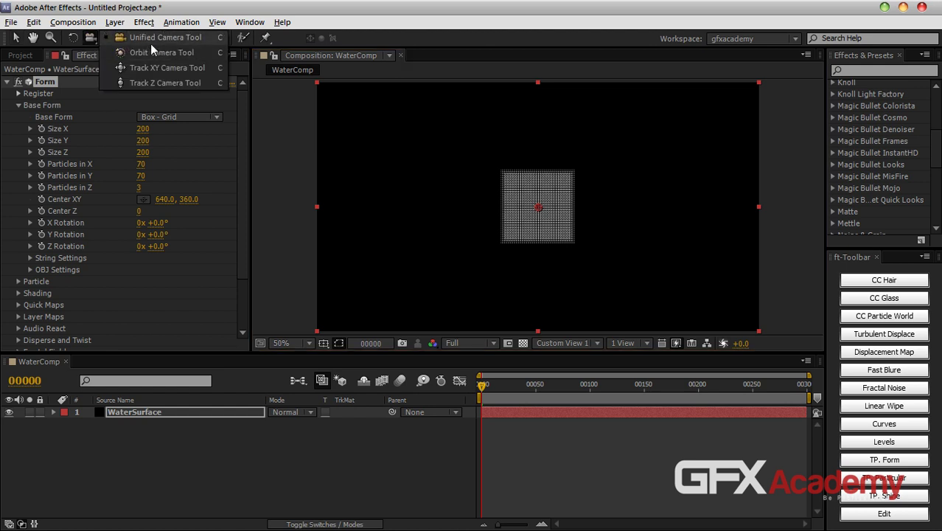
pyautogui.click(152, 51)
pyautogui.click(559, 265)
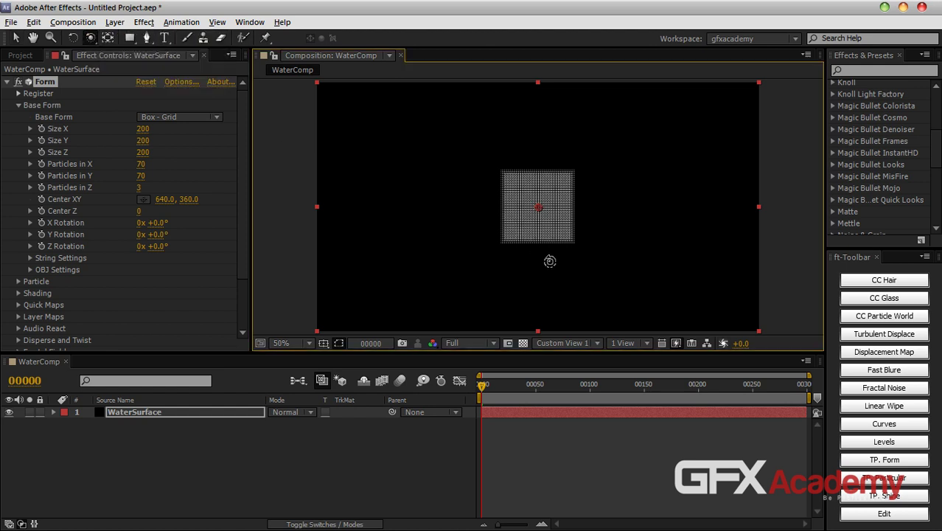
pyautogui.click(115, 22)
pyautogui.moveTo(156, 39)
pyautogui.click(426, 87)
pyautogui.click(605, 478)
pyautogui.moveTo(589, 245); pyautogui.dragTo(554, 235)
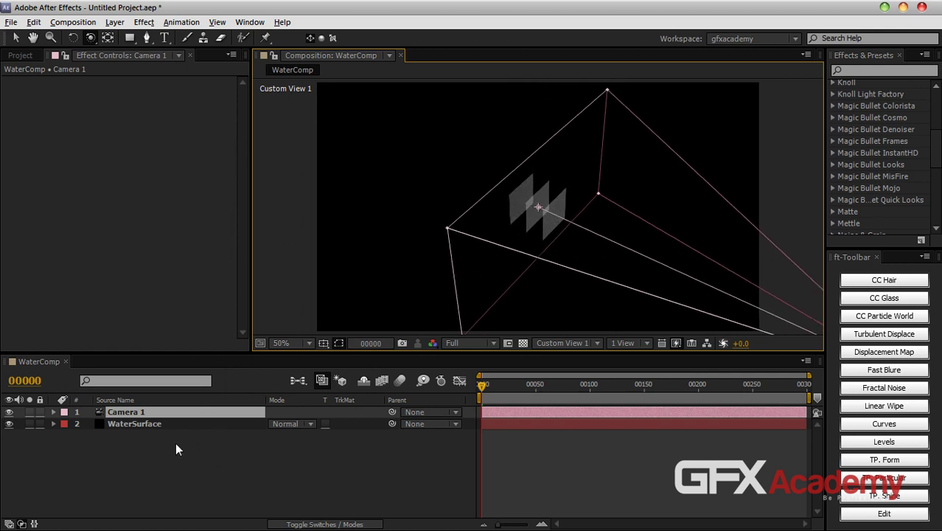
# Step: Delete the camera layer and return the composition to the Active Camera view
pyautogui.press('Delete')
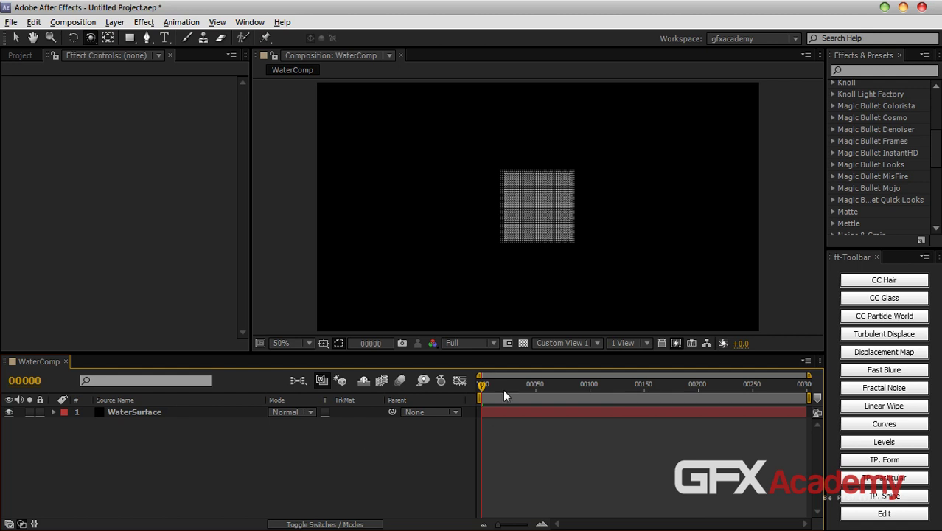
pyautogui.click(546, 343)
pyautogui.click(564, 357)
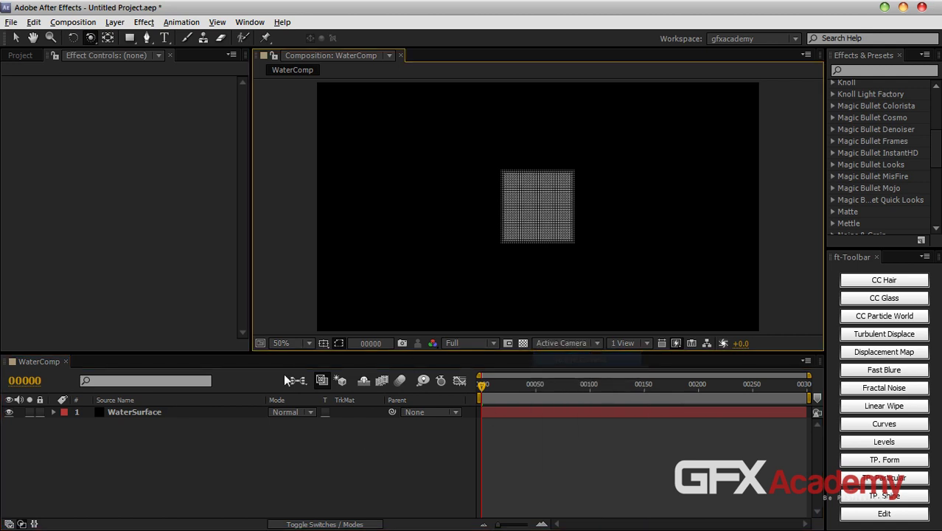
# Step: Set Particles in Z to 1 in the Base Form settings of the WaterSurface layer
pyautogui.click(195, 413)
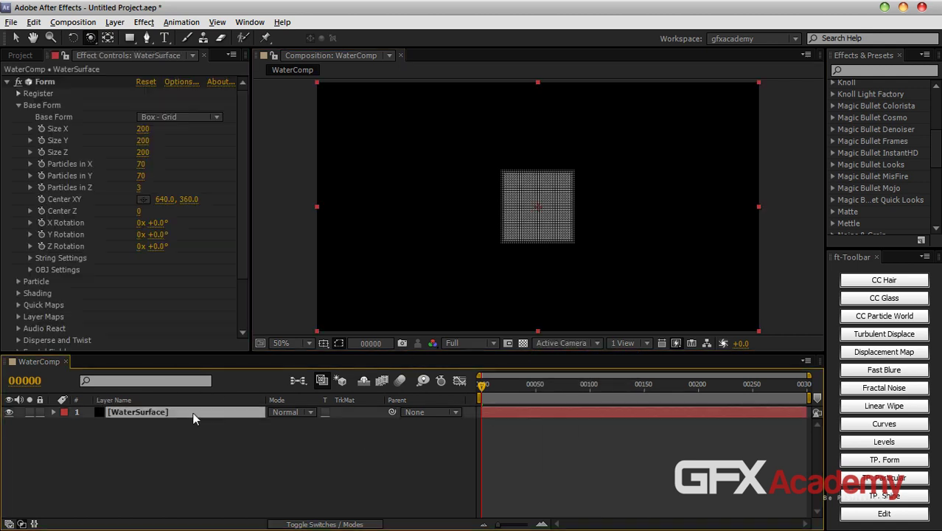
pyautogui.click(150, 399)
pyautogui.click(134, 399)
pyautogui.click(134, 399)
pyautogui.click(227, 212)
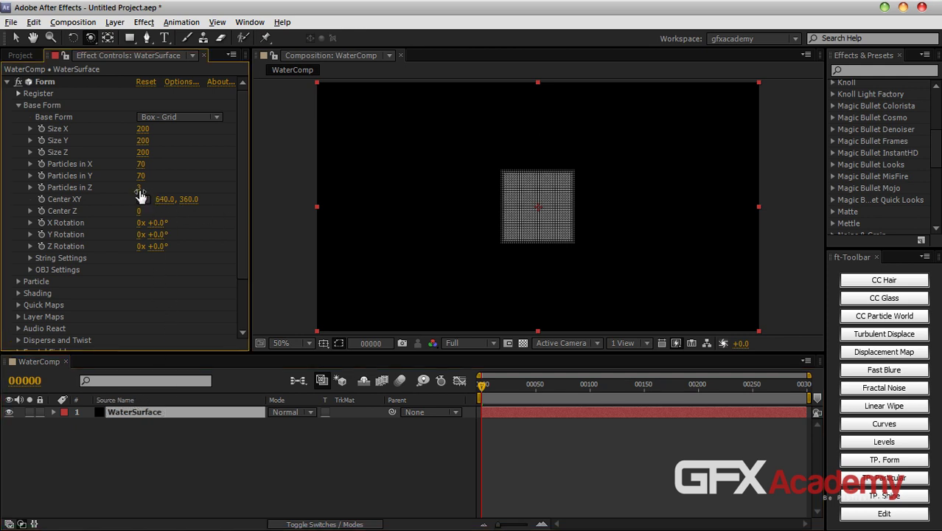
pyautogui.write('1')
pyautogui.press('Return')
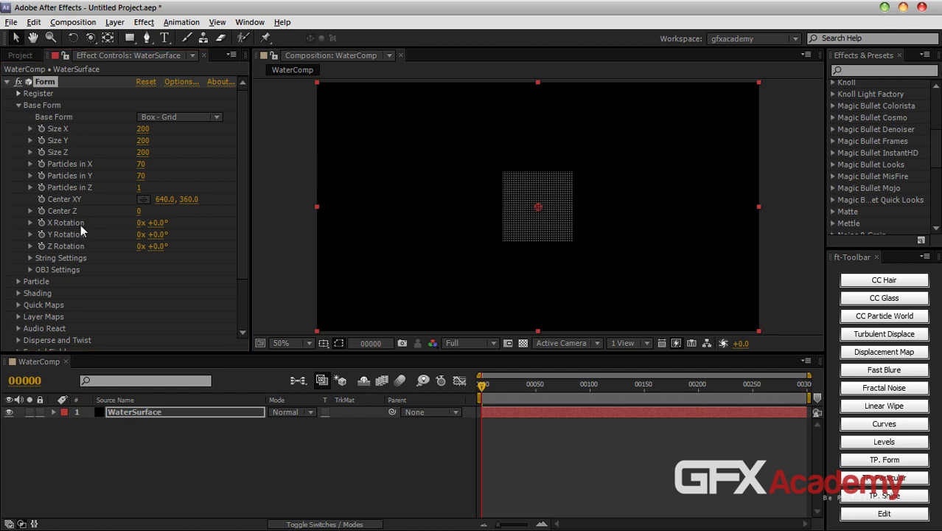
# Step: Set the Base Form X Rotation to 90° to lay the particle grid flat
pyautogui.click(155, 223)
pyautogui.write('90')
pyautogui.press('Return')
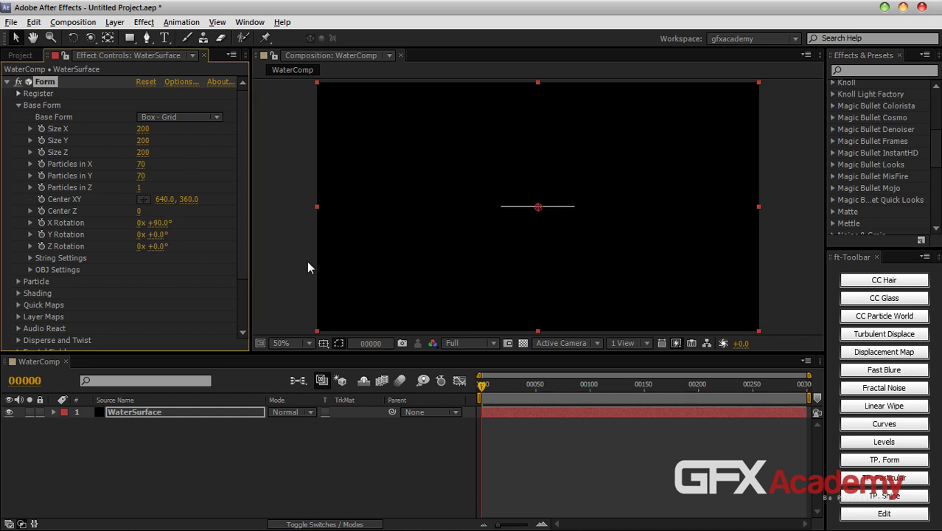
# Step: Set the Base Form Size X to 1500 and Size Y to 5000
pyautogui.moveTo(136, 129); pyautogui.dragTo(212, 128)
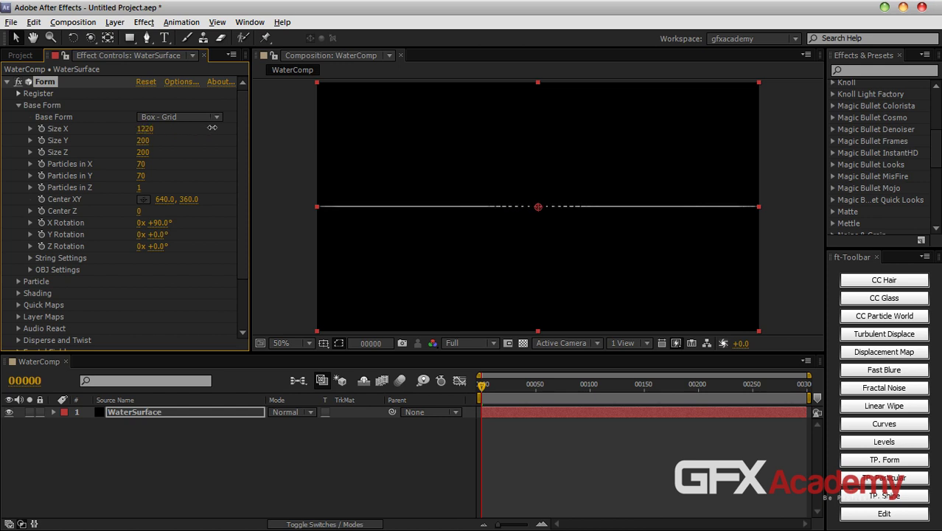
pyautogui.click(142, 127)
pyautogui.write('1500')
pyautogui.press('Return')
pyautogui.moveTo(142, 148); pyautogui.dragTo(569, 146)
pyautogui.click(146, 142)
pyautogui.write('5000')
pyautogui.press('Return')
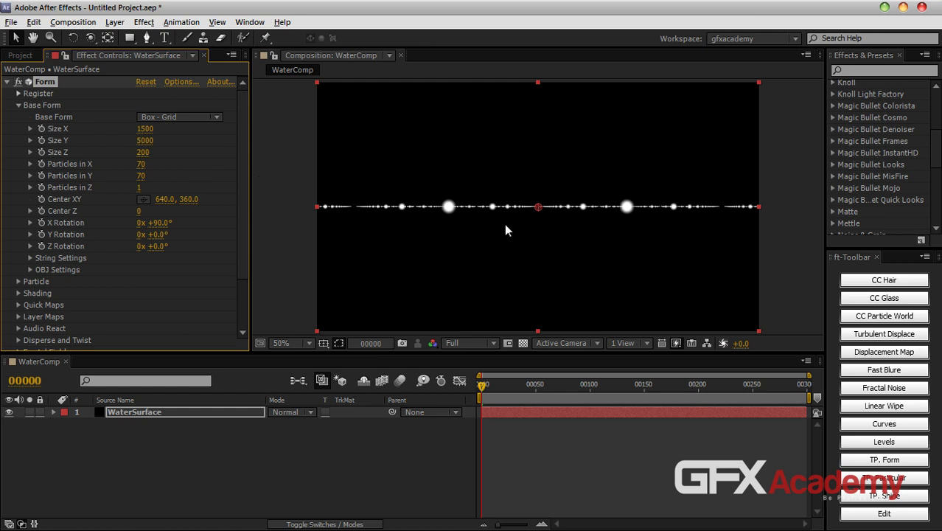
# Step: Set the Form effect's World Transform Y Offset to -120 to raise the particle plane
pyautogui.moveTo(242, 243); pyautogui.dragTo(241, 192)
pyautogui.moveTo(246, 226); pyautogui.dragTo(241, 309)
pyautogui.click(19, 321)
pyautogui.scroll(-2, 22, 325)
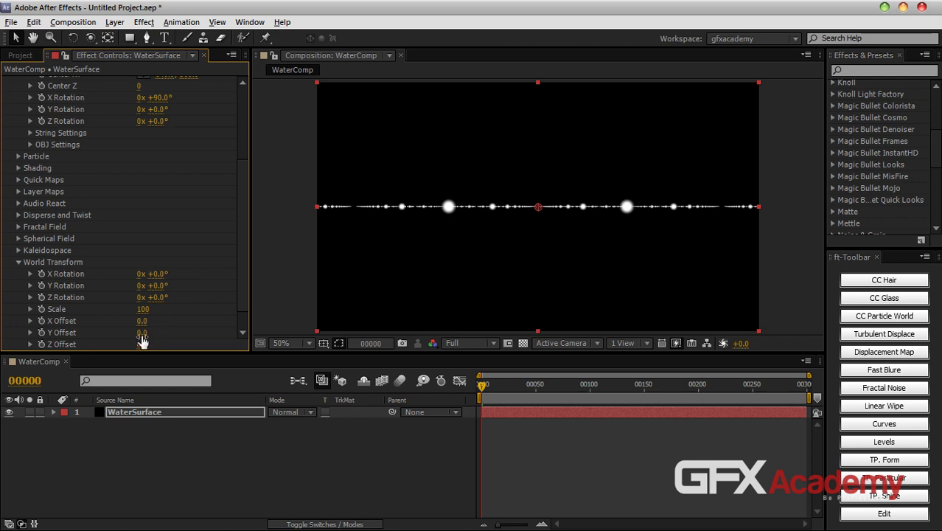
pyautogui.moveTo(141, 336); pyautogui.dragTo(134, 335)
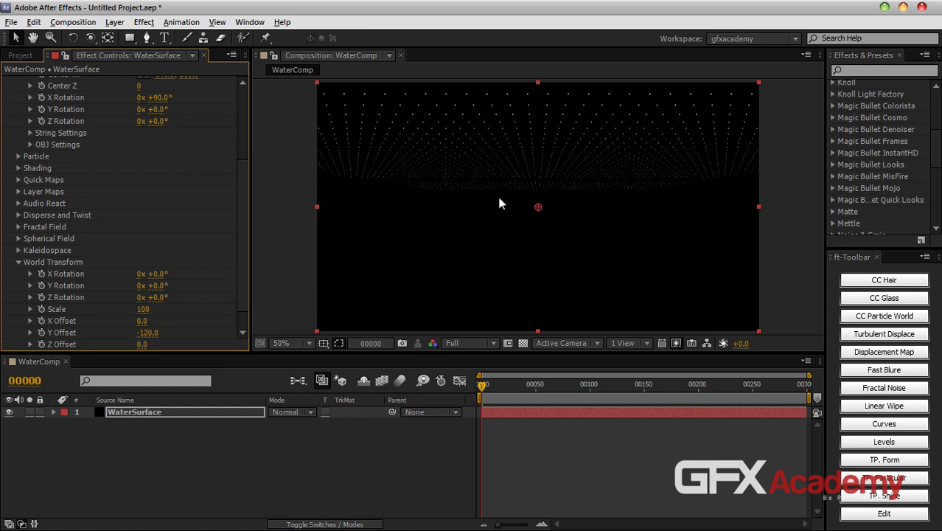
# Step: Set the Base Form's Particles in X to 750 and Particles in Y to 350 on the WaterSurface layer
pyautogui.moveTo(243, 252); pyautogui.dragTo(240, 138)
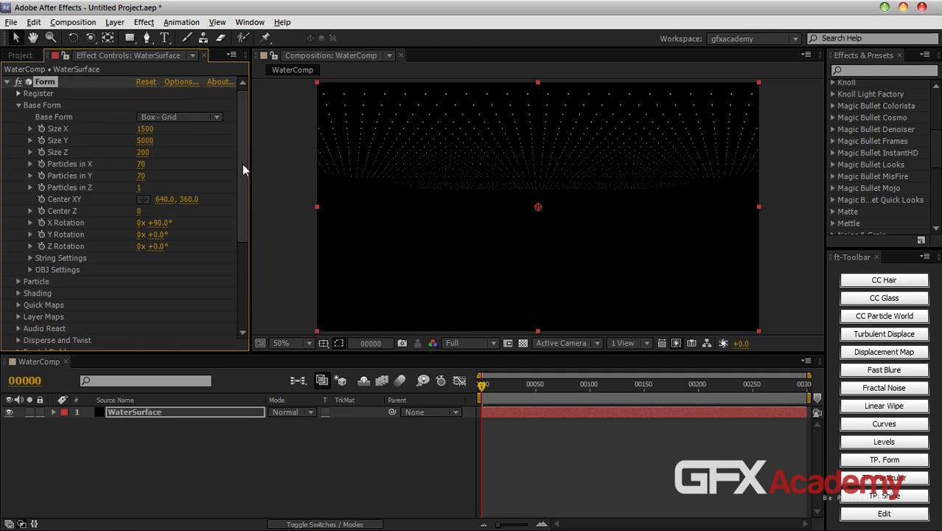
pyautogui.click(140, 164)
pyautogui.write('750')
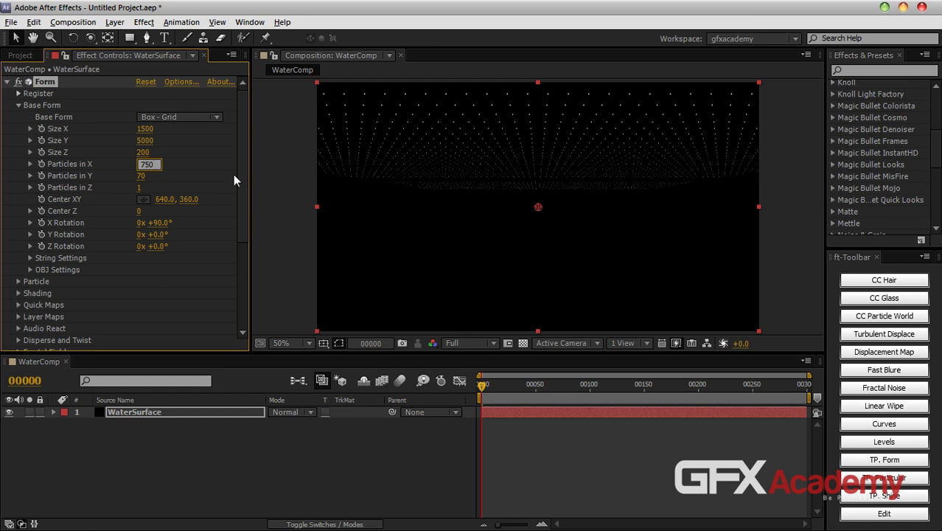
pyautogui.press('Return')
pyautogui.click(140, 176)
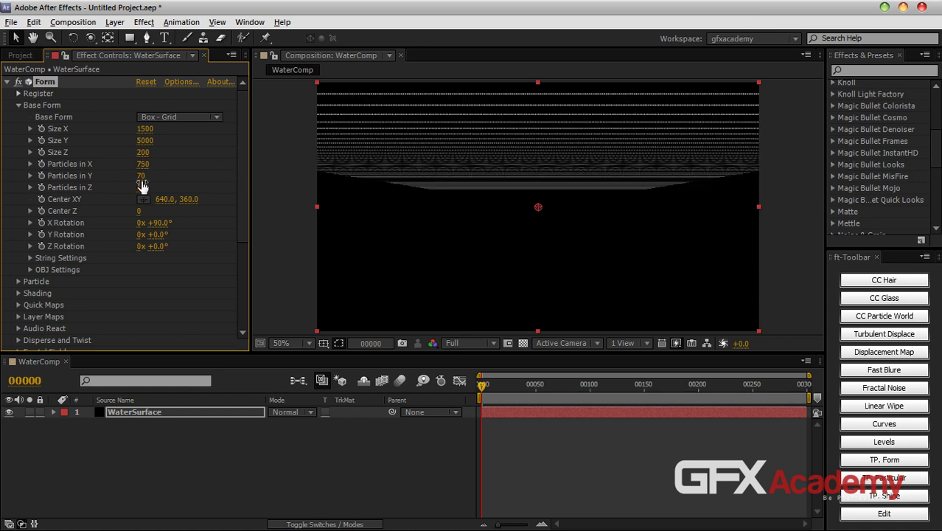
pyautogui.write('350')
pyautogui.press('Return')
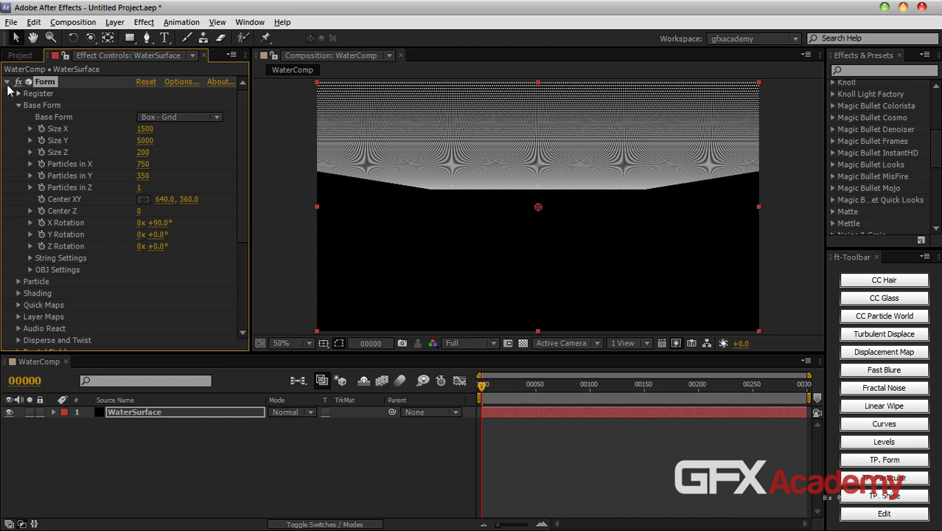
# Step: Try a Fractal Field Displace value of 83 on the WaterSurface particle grid
pyautogui.moveTo(245, 202); pyautogui.dragTo(226, 304)
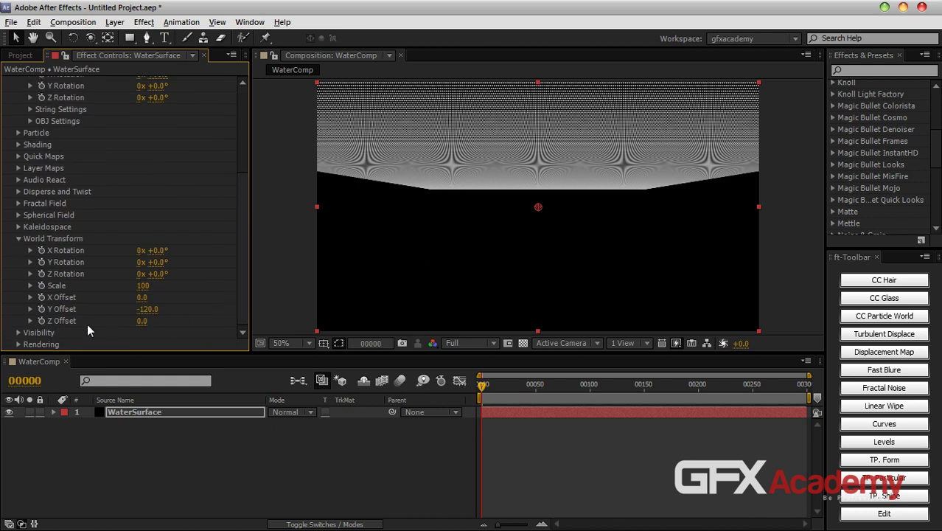
pyautogui.click(19, 204)
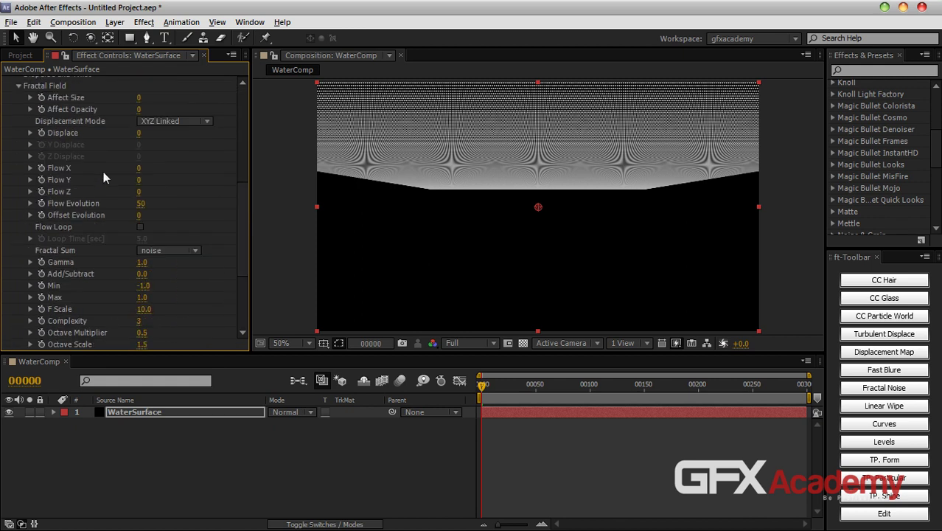
pyautogui.moveTo(139, 138); pyautogui.dragTo(199, 137)
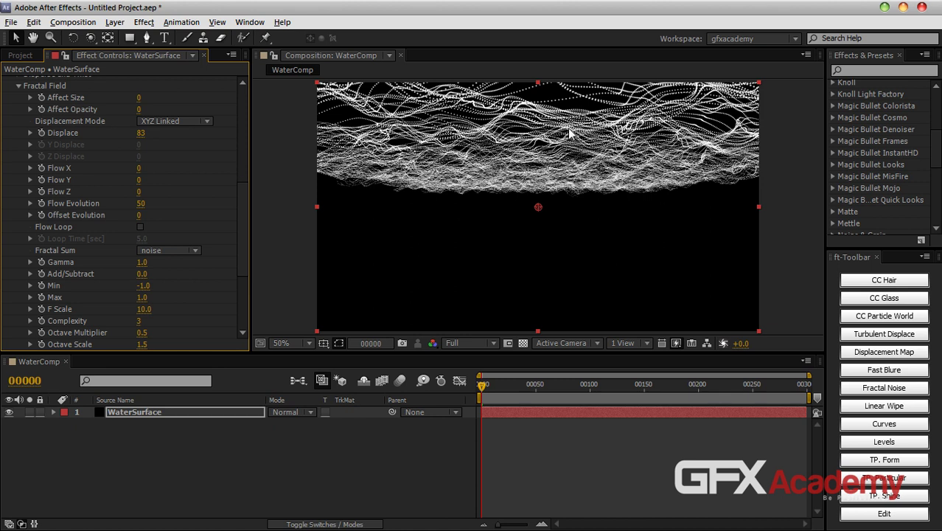
pyautogui.moveTo(243, 250); pyautogui.dragTo(240, 292)
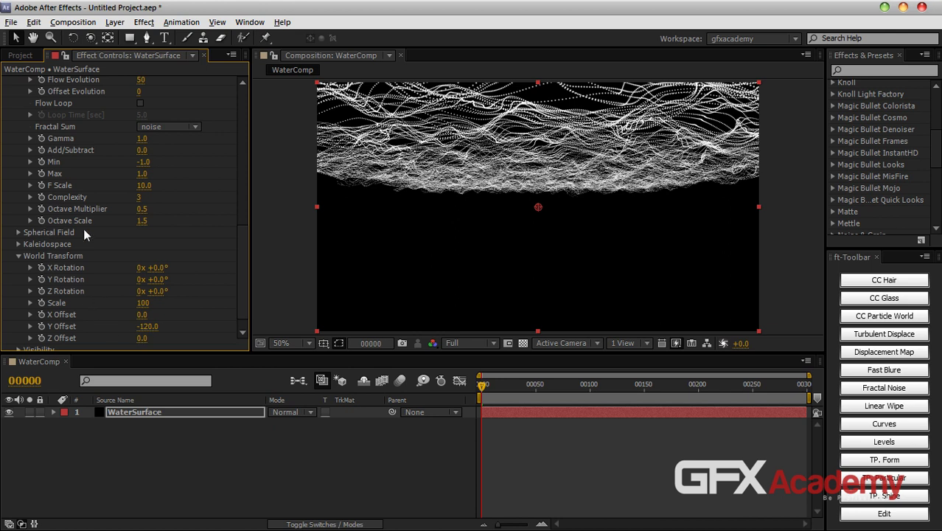
pyautogui.scroll(5, 83, 230)
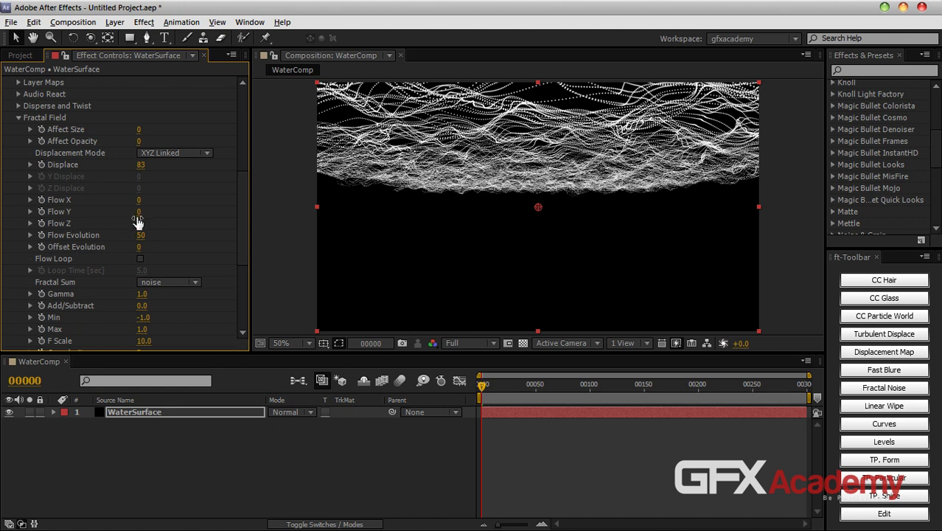
# Step: Try a Fractal Field Flow Y of 75, then set Flow Y back to 0
pyautogui.moveTo(138, 211); pyautogui.dragTo(190, 213)
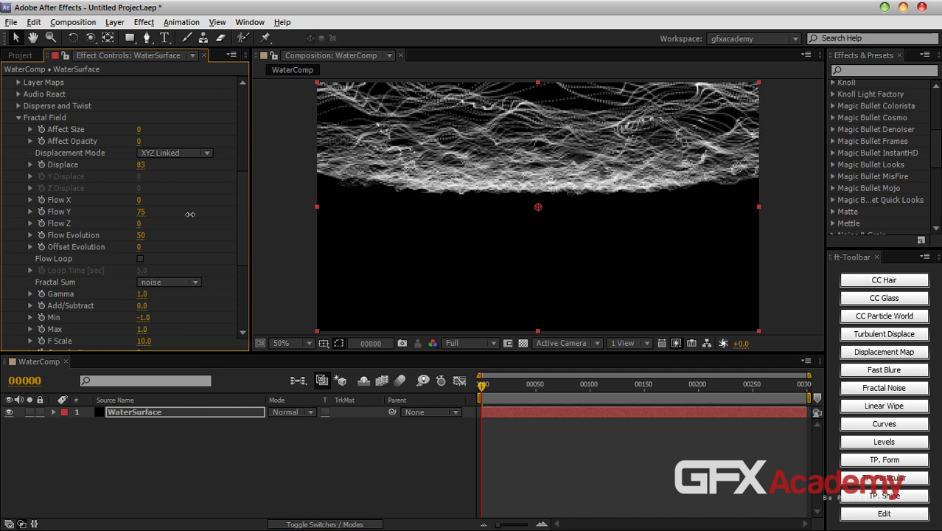
pyautogui.click(149, 214)
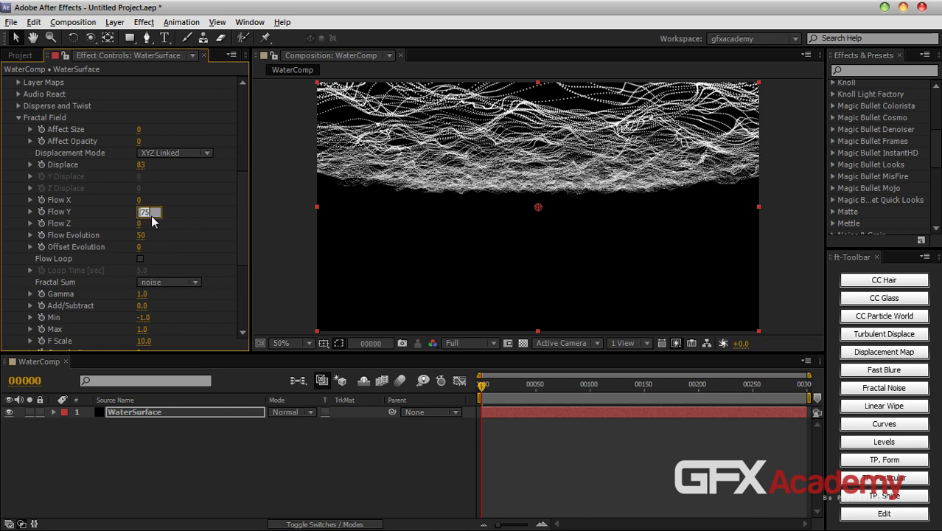
pyautogui.click(190, 217)
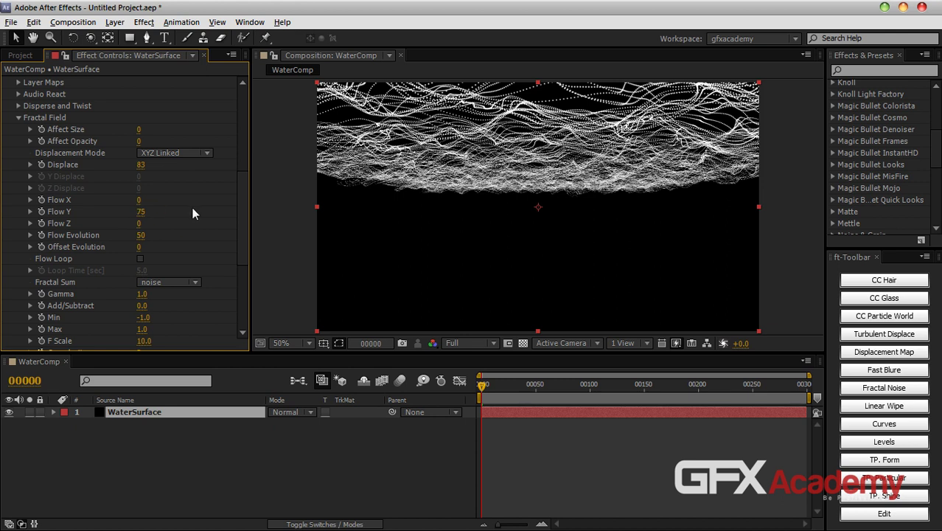
pyautogui.click(145, 212)
pyautogui.write('0')
pyautogui.click(188, 212)
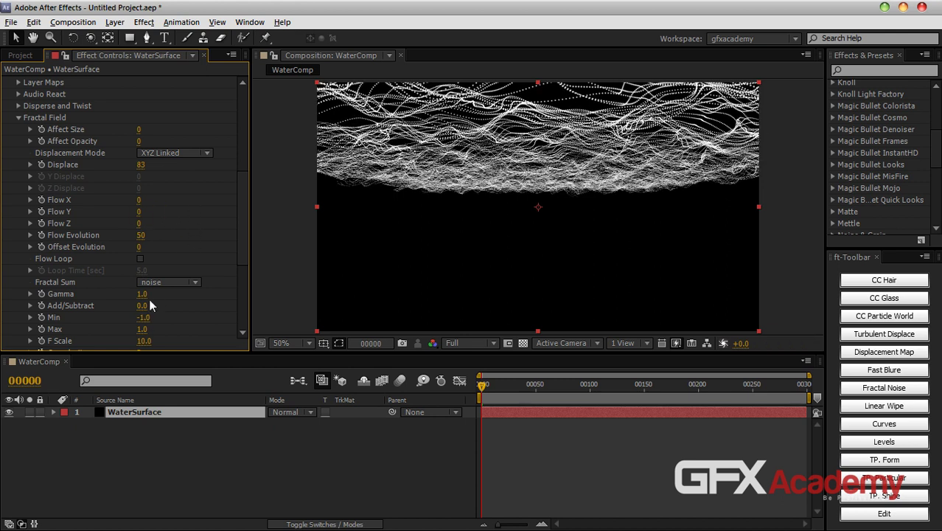
# Step: Set the Fractal Field Displace back to 0
pyautogui.scroll(2, 181, 216)
pyautogui.click(142, 197)
pyautogui.write('0')
pyautogui.press('Return')
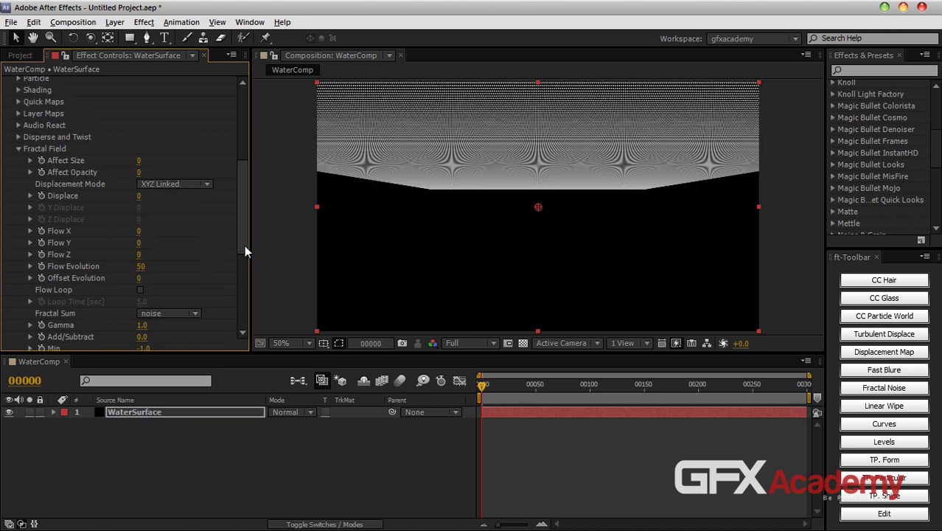
# Step: Collapse the Fractal Field and World Transform groups and expand Layer Maps to view its map types
pyautogui.moveTo(245, 245); pyautogui.dragTo(242, 232)
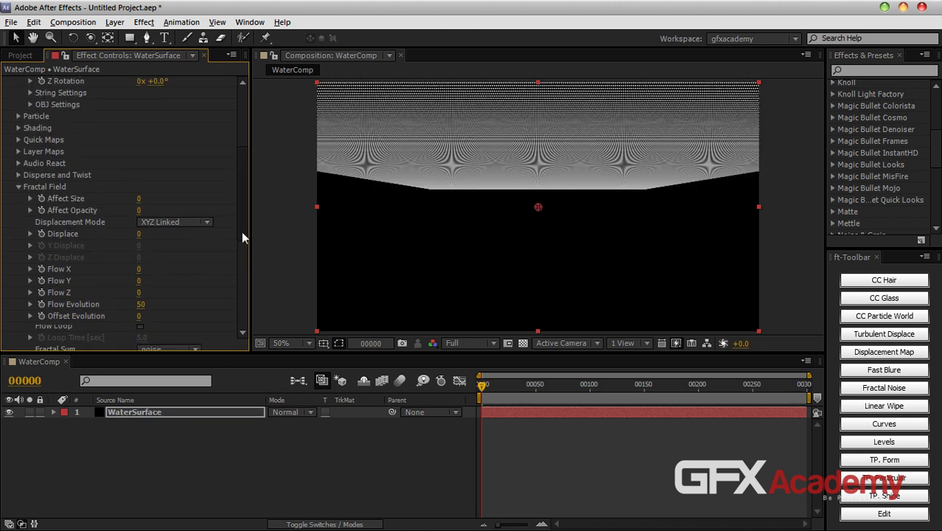
pyautogui.click(19, 189)
pyautogui.click(18, 239)
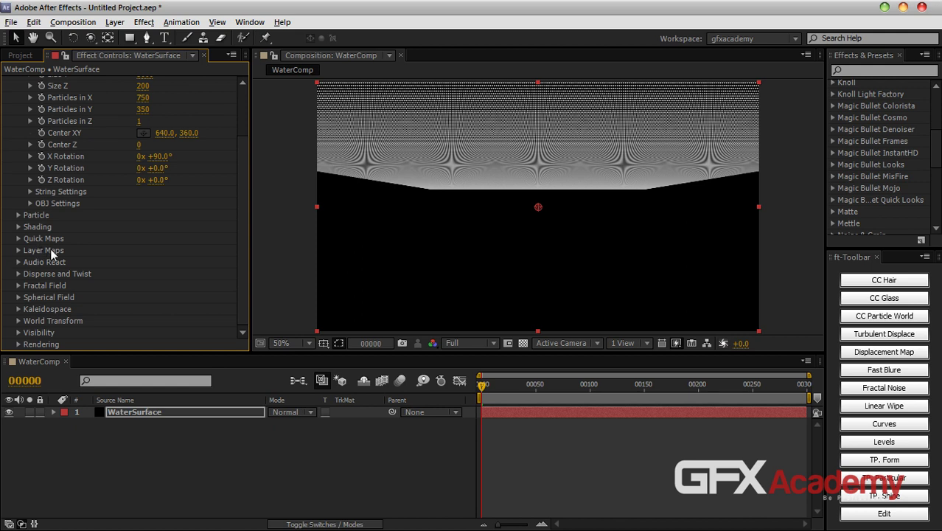
pyautogui.click(19, 251)
pyautogui.scroll(-1, 103, 254)
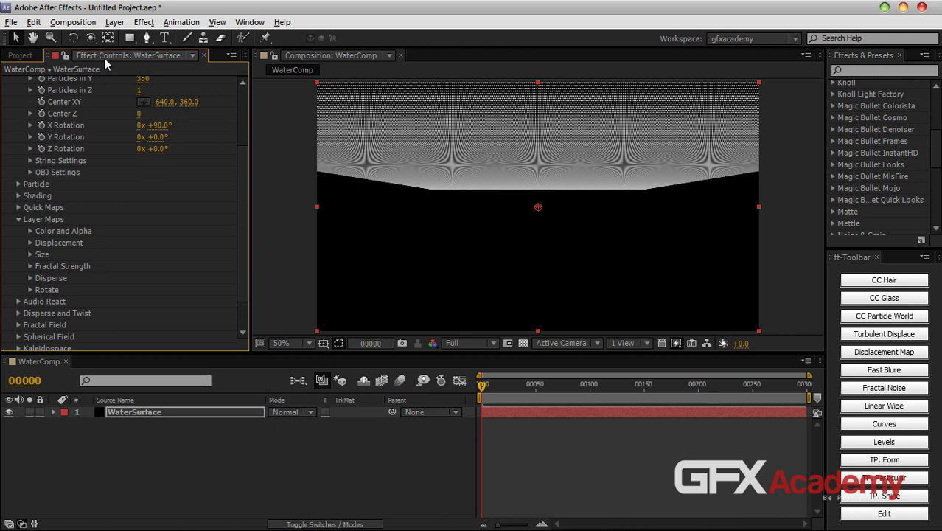
# Step: Create a new 1280 x 720 composition named Displacament-Map with a duration of 300 frames
pyautogui.click(73, 22)
pyautogui.click(101, 37)
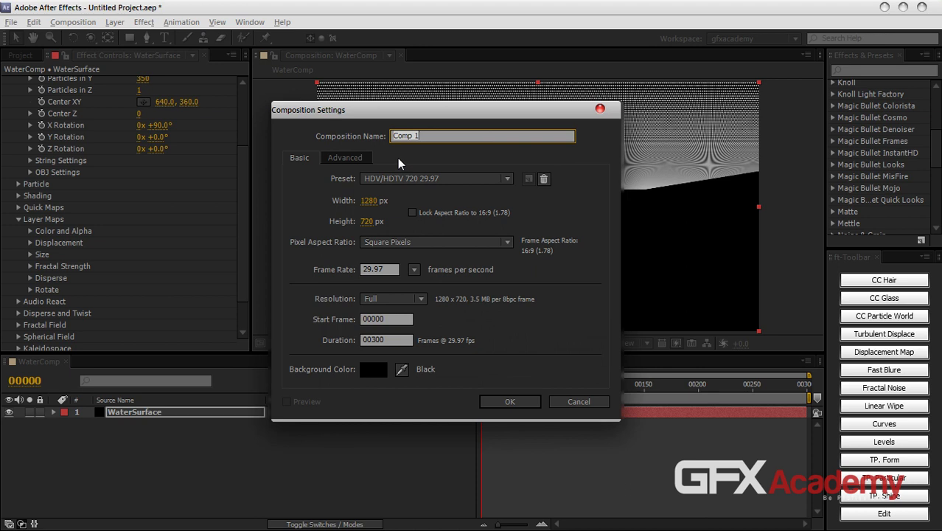
pyautogui.write('Displacement-Map')
pyautogui.press('Return')
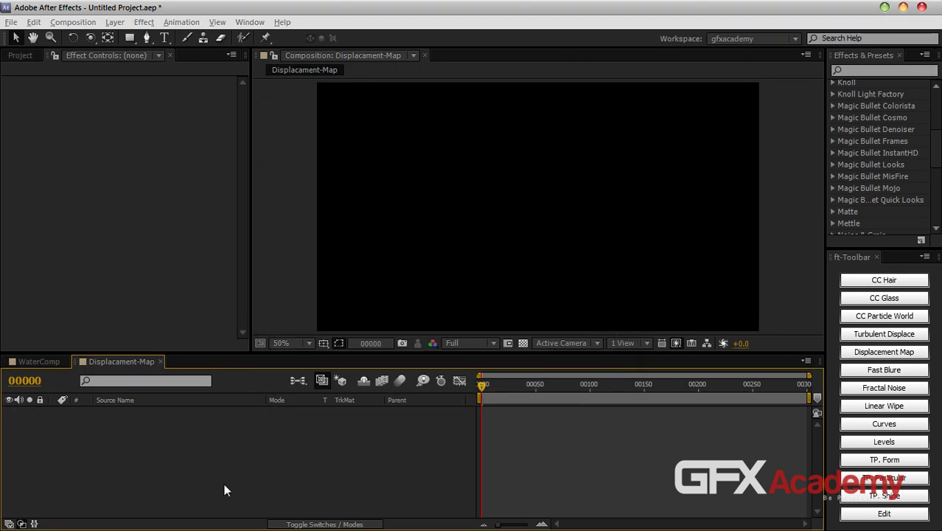
# Step: Add a black comp-sized solid named dis-map to the Displacament-Map composition
pyautogui.hotkey('ctrl', 'y')
pyautogui.write('di')
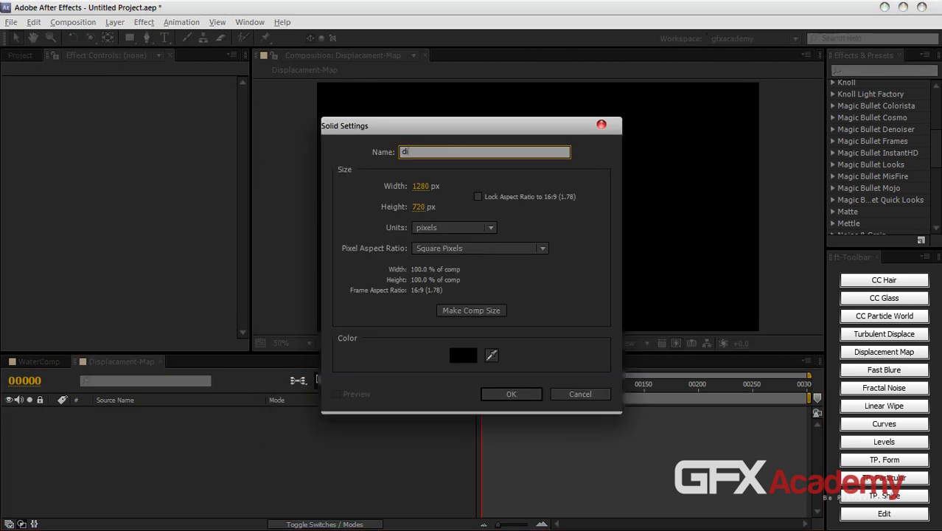
pyautogui.write('s-map')
pyautogui.press('Return')
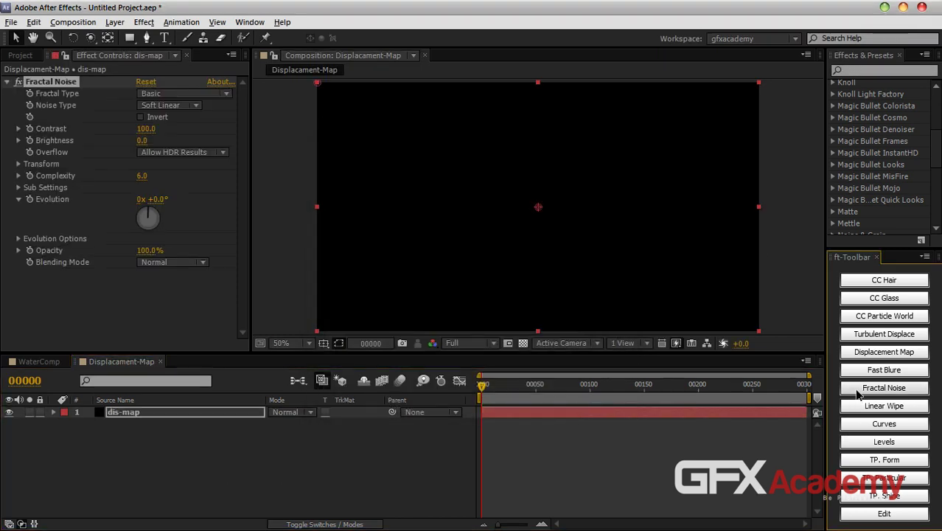
# Step: Apply Fractal Noise to the dis-map solid with Noise Type Spline and Complexity 8
pyautogui.click(858, 391)
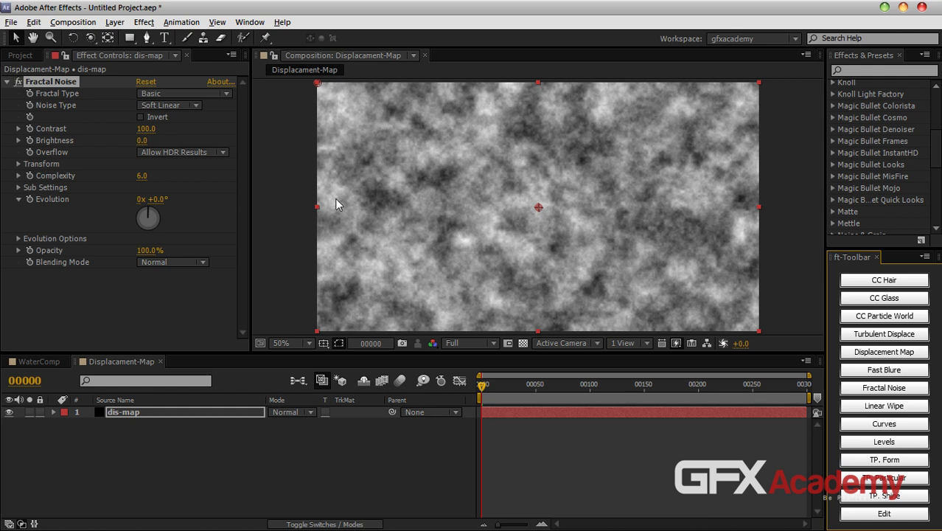
pyautogui.click(177, 106)
pyautogui.click(185, 167)
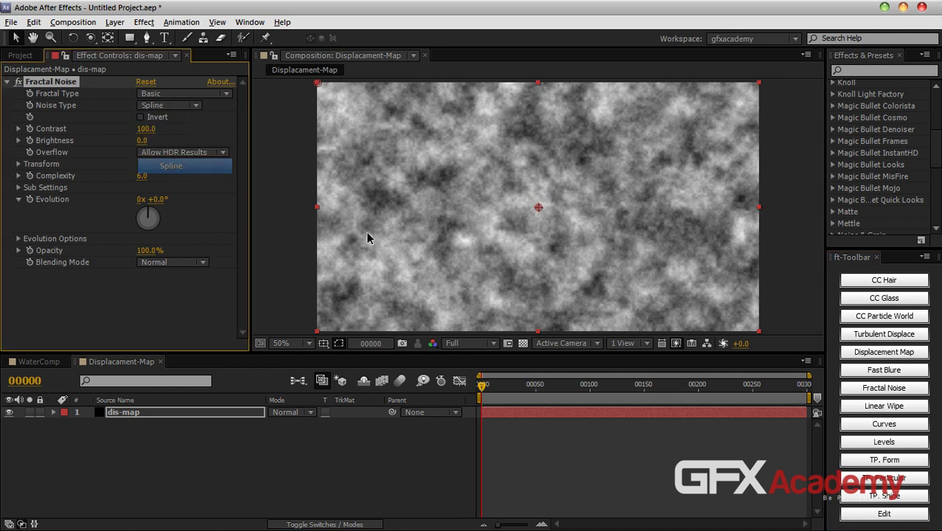
pyautogui.click(143, 177)
pyautogui.write('8')
pyautogui.press('Return')
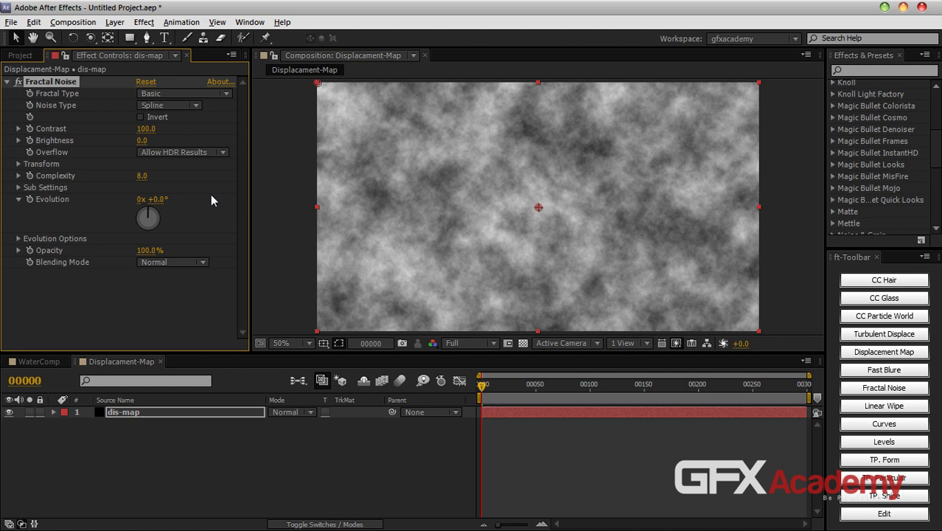
# Step: In the Fractal Noise Sub Settings, set Sub Influence to 77.1 and Sub Scaling to 67
pyautogui.click(22, 187)
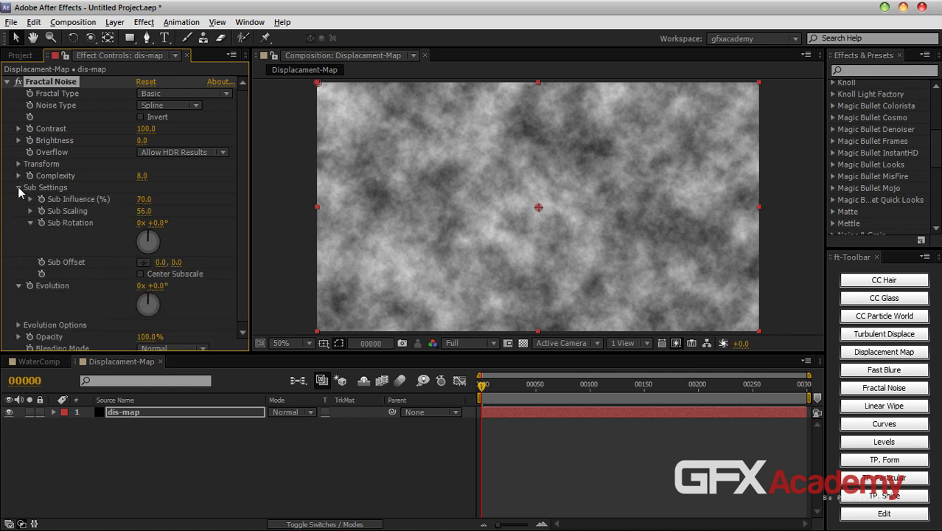
pyautogui.moveTo(148, 217); pyautogui.dragTo(130, 215)
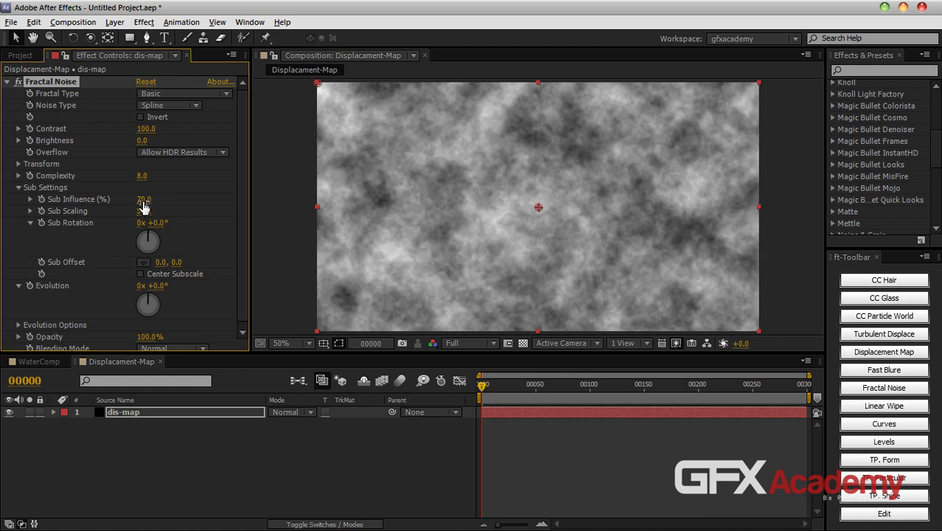
pyautogui.moveTo(142, 201); pyautogui.dragTo(201, 213)
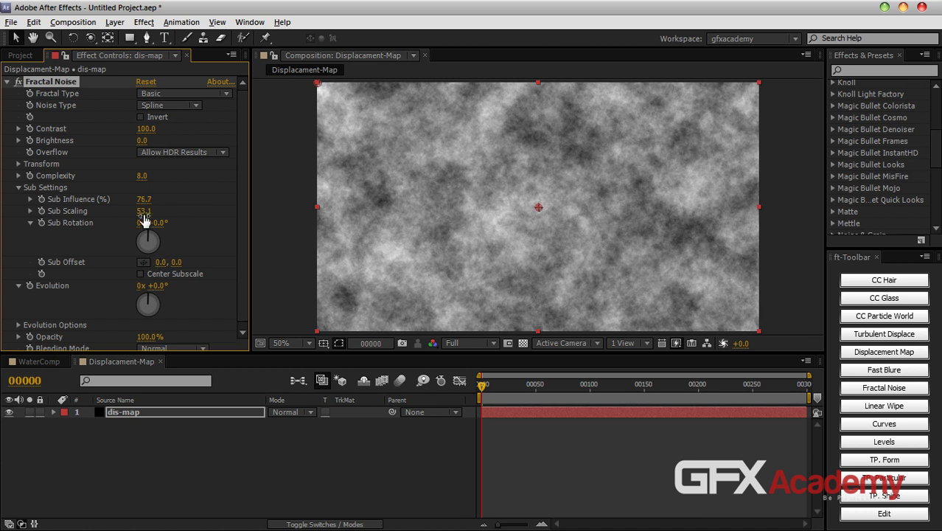
pyautogui.moveTo(143, 212); pyautogui.dragTo(239, 215)
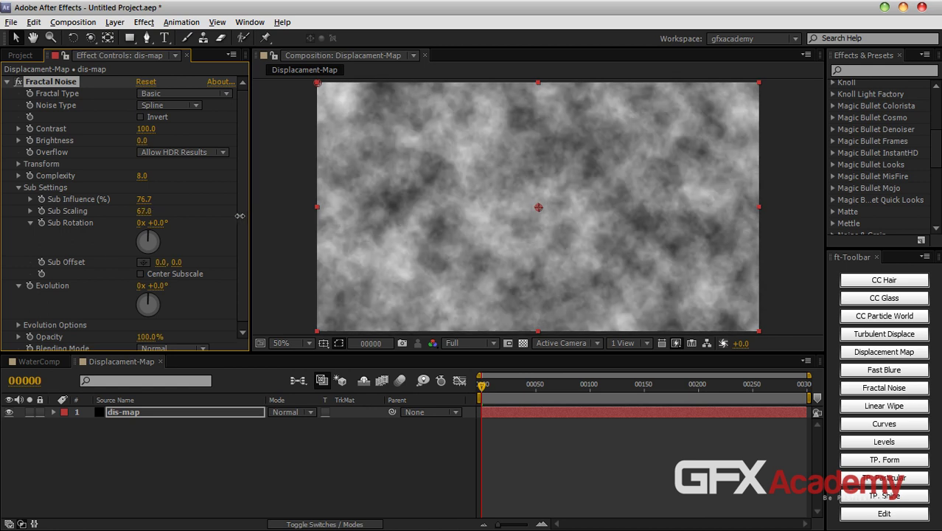
pyautogui.moveTo(144, 204)
pyautogui.mouseDown()
pyautogui.moveTo(193, 200)
pyautogui.moveTo(140, 208)
pyautogui.moveTo(155, 214)
pyautogui.mouseUp()
# Step: Drive the Fractal Noise Evolution with the expression time*200 and preview the animation
pyautogui.scroll(-1, 159, 314)
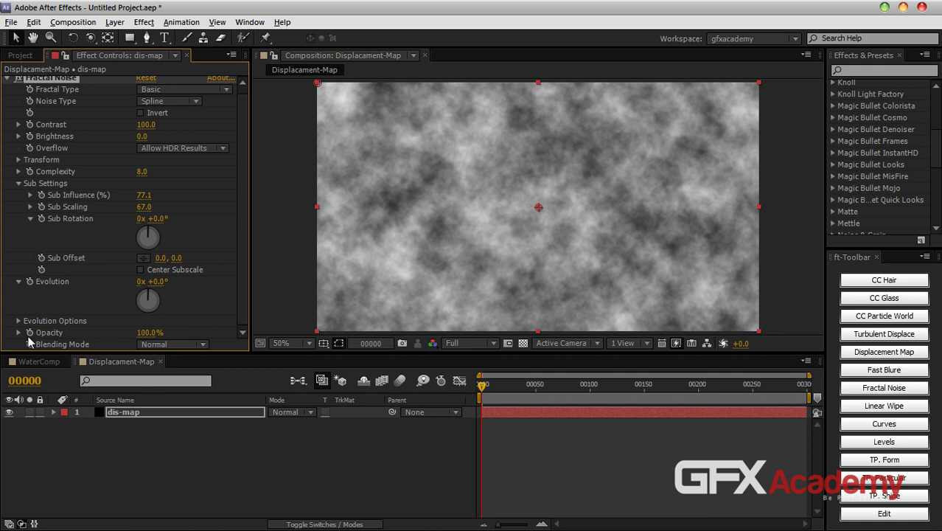
pyautogui.keyDown('alt'); pyautogui.click(28, 281); pyautogui.keyUp('alt')
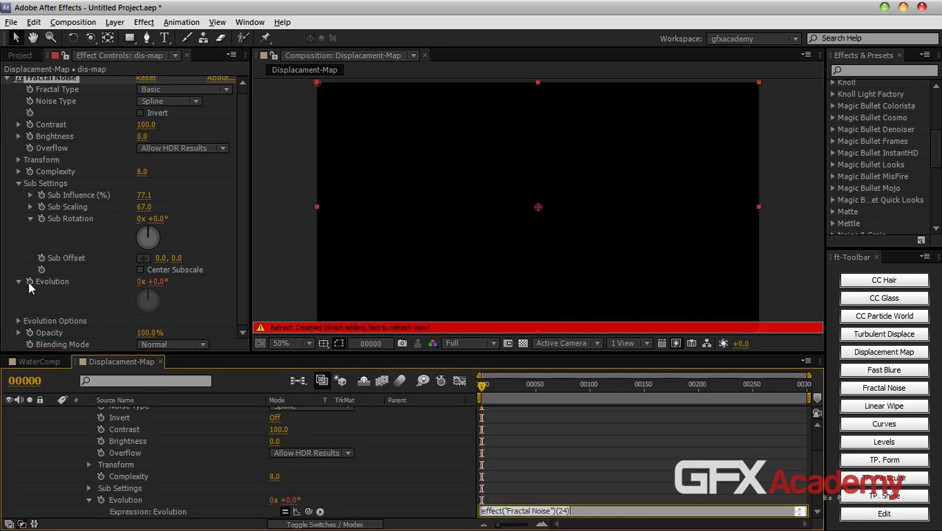
pyautogui.write('time*200')
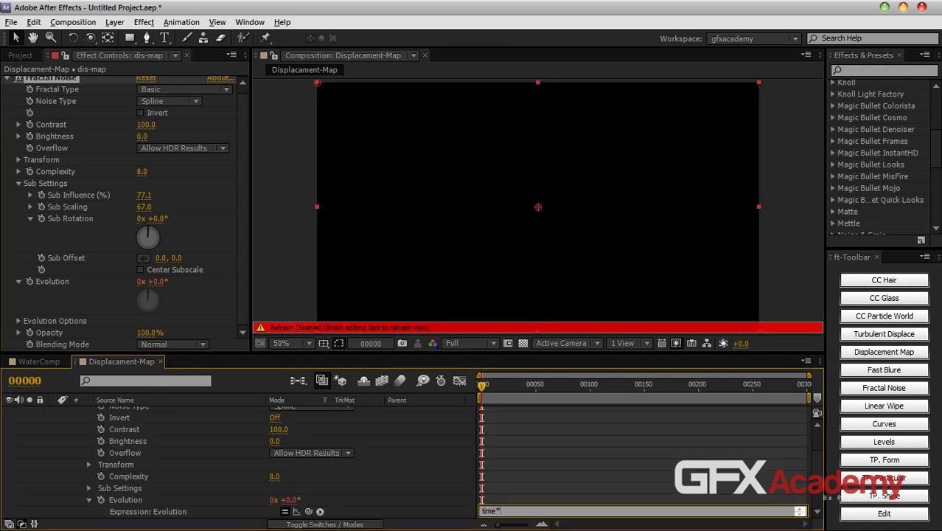
pyautogui.press('KP_Enter')
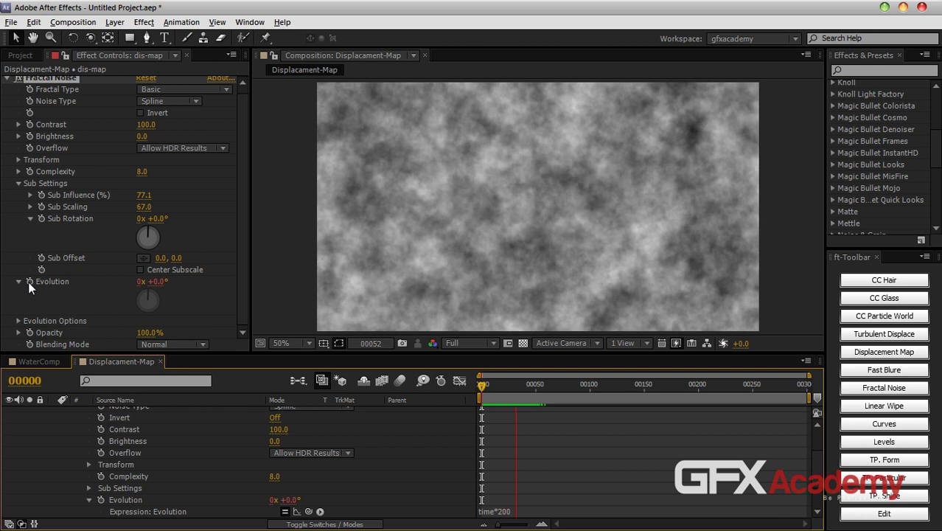
pyautogui.press('space')
# Step: Collapse and deselect the dis-map layer, and shrink the timeline panel to give the composition view more height
pyautogui.scroll(3, 67, 428)
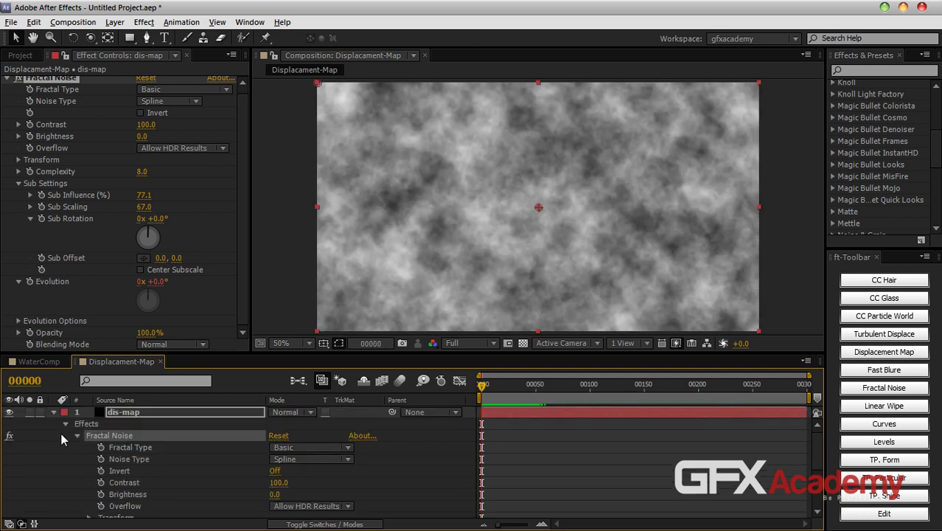
pyautogui.click(55, 412)
pyautogui.click(231, 437)
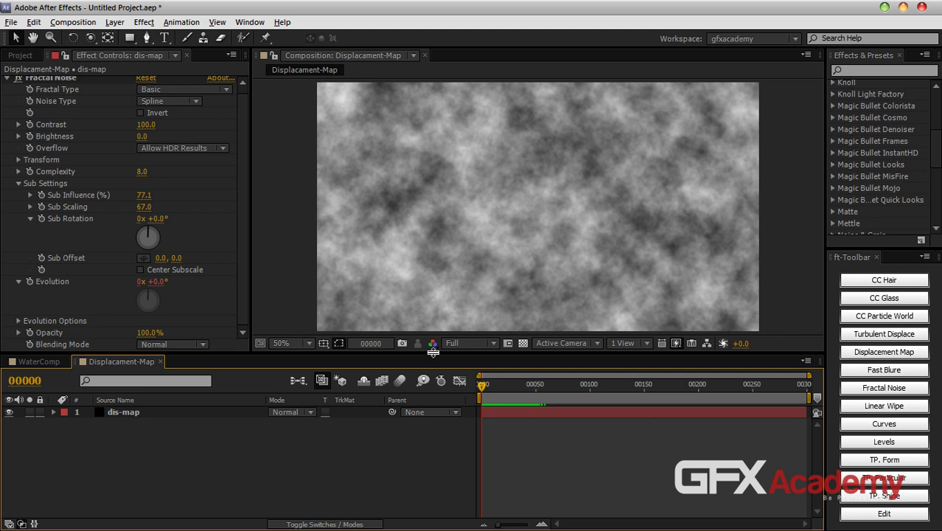
pyautogui.moveTo(431, 355); pyautogui.dragTo(430, 370)
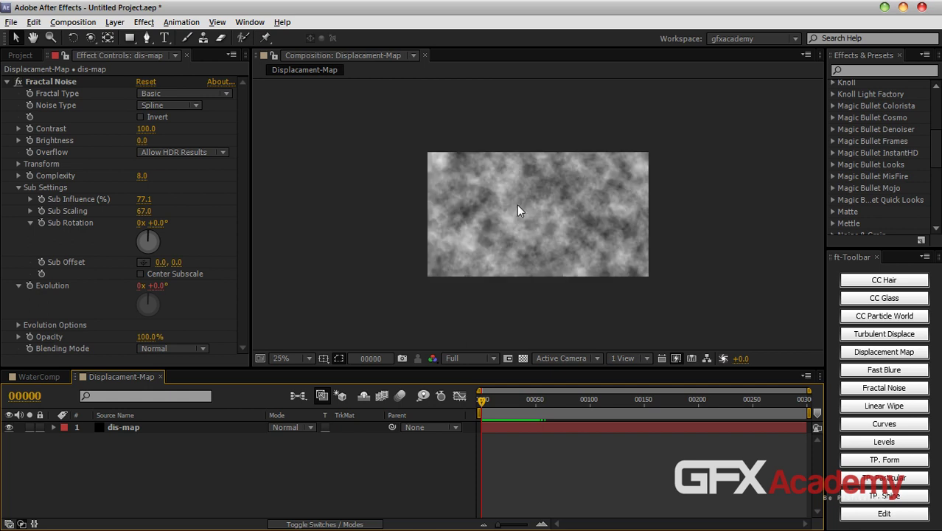
# Step: Select the dis-map layer in the Displacament-Map composition and expand the Transform settings of its Fractal Noise
pyautogui.click(39, 377)
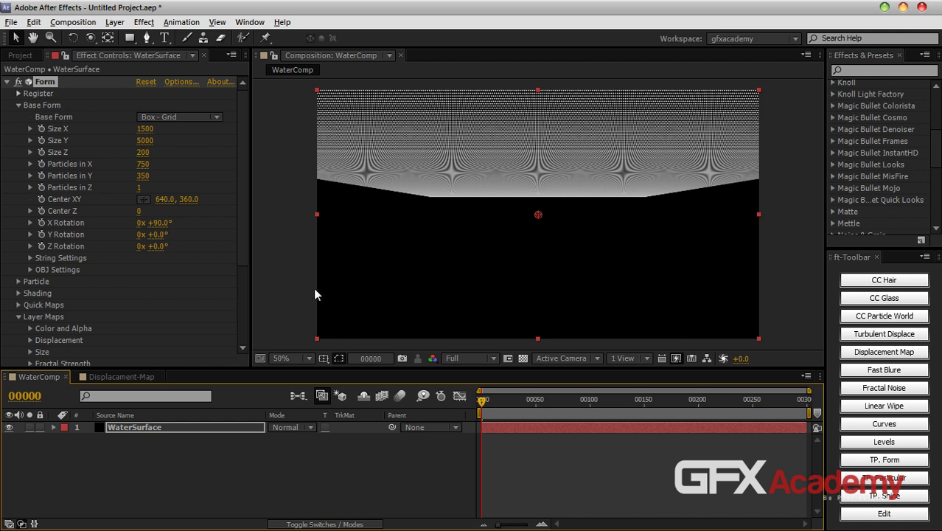
pyautogui.click(114, 376)
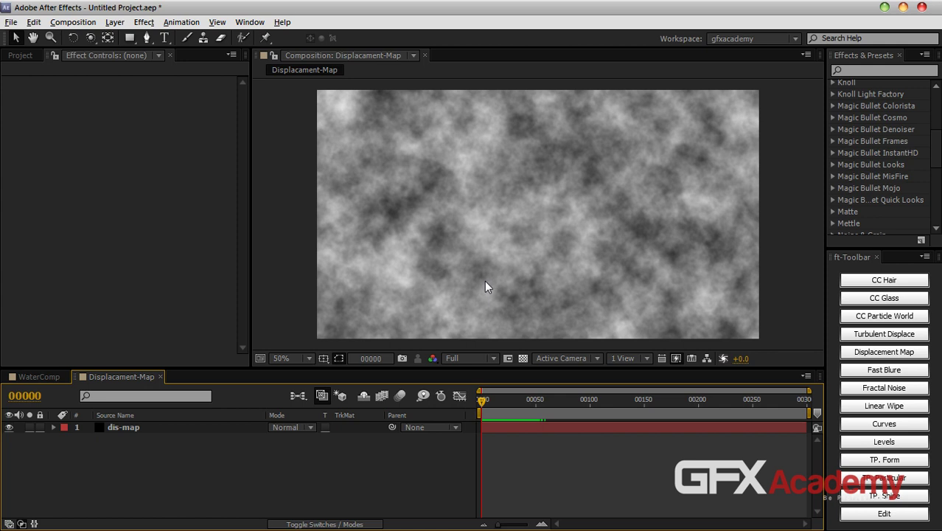
pyautogui.click(225, 427)
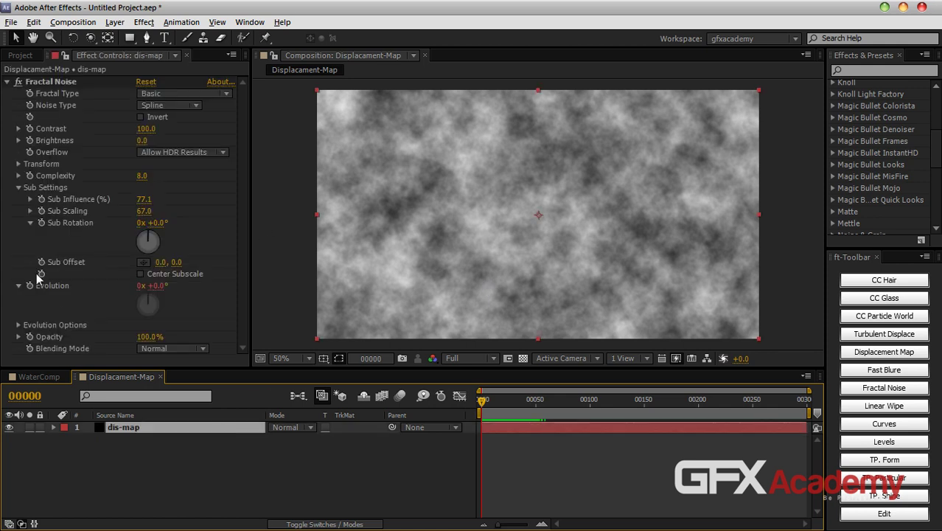
pyautogui.click(19, 164)
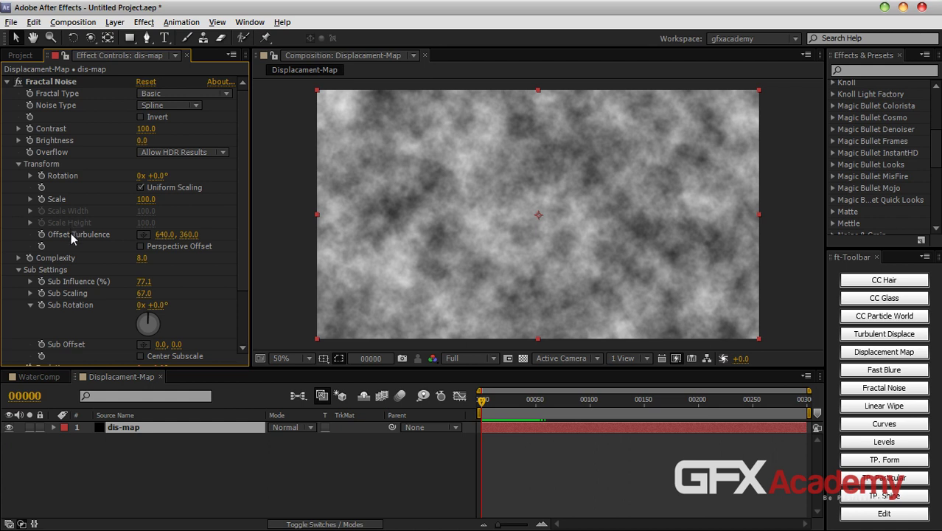
# Step: Keyframe Offset Turbulence from 640, 360 at frame 0 to 640, 3640 at frame 299 and return to the start
pyautogui.click(42, 235)
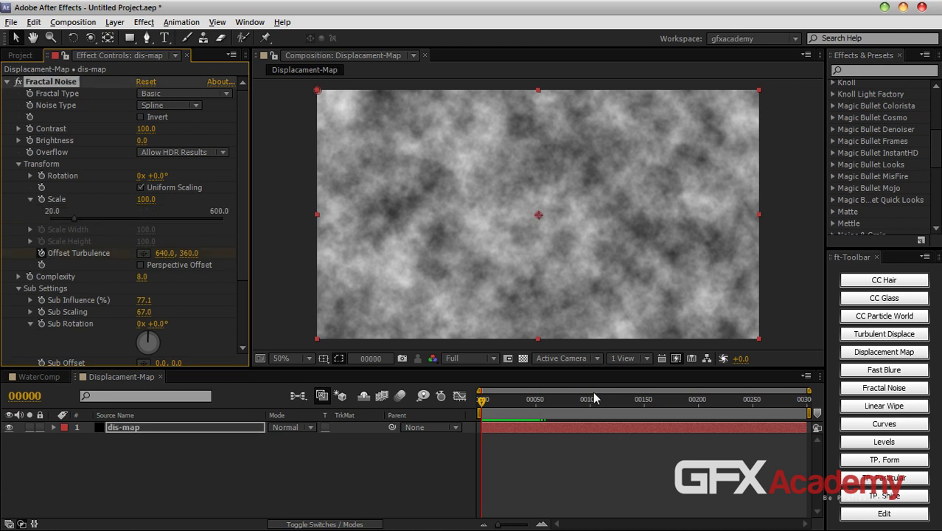
pyautogui.click(806, 402)
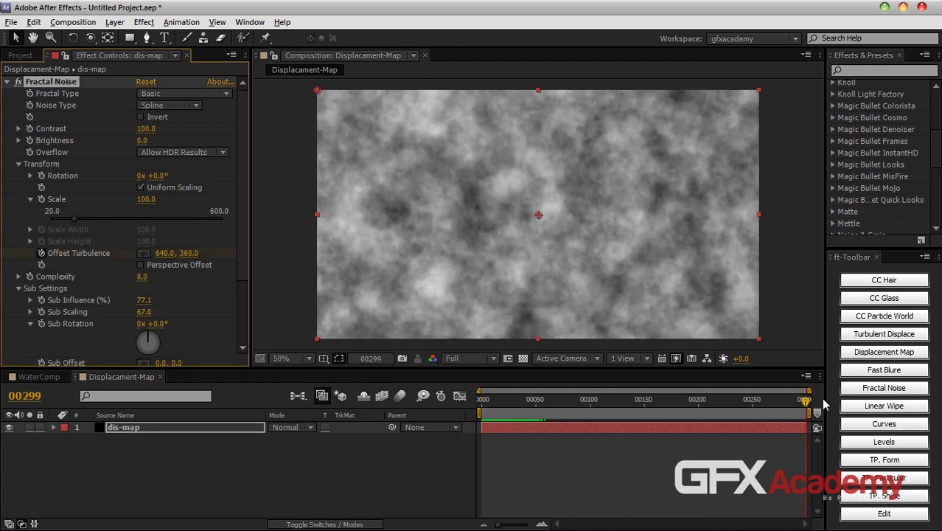
pyautogui.moveTo(190, 253); pyautogui.dragTo(391, 258)
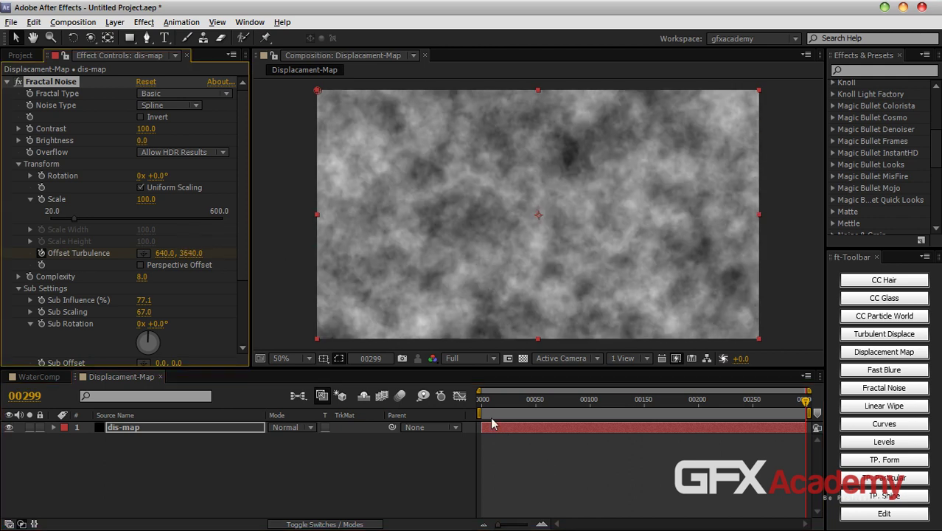
pyautogui.click(484, 404)
pyautogui.moveTo(484, 409); pyautogui.dragTo(432, 416)
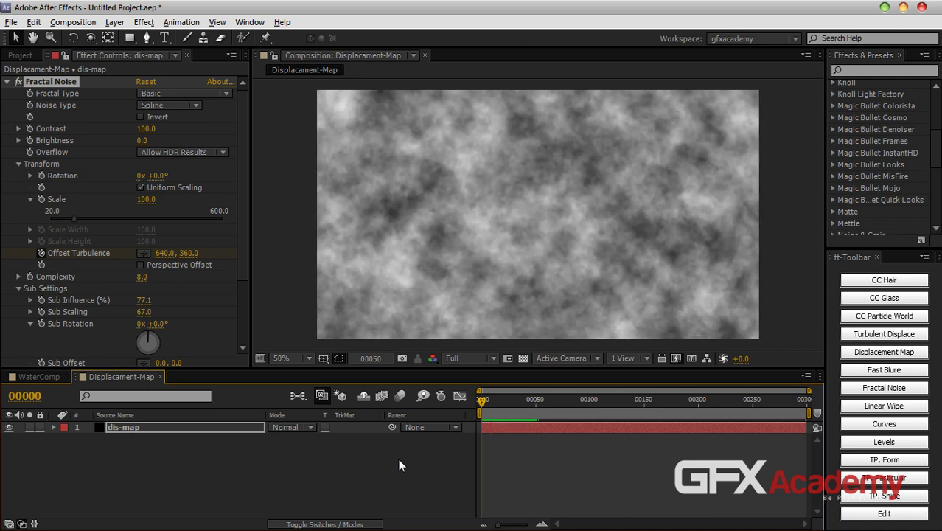
# Step: Preview the turbulence movement from the first frame and remove the Offset Turbulence keyframes
pyautogui.press('space')
pyautogui.moveTo(481, 400); pyautogui.dragTo(461, 410)
pyautogui.click(42, 254)
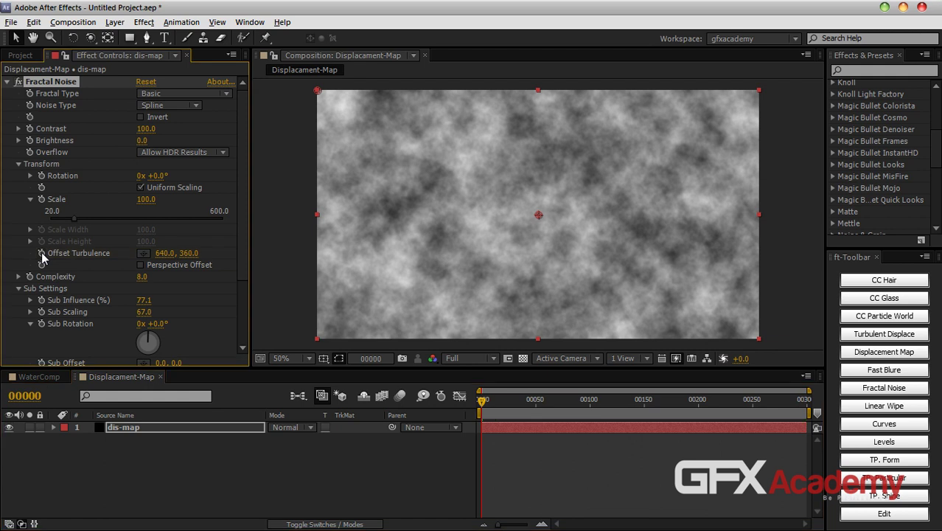
# Step: Try to drive Offset Turbulence with the expression time*100 and preview the result
pyautogui.keyDown('alt'); pyautogui.click(42, 253); pyautogui.keyUp('alt')
pyautogui.write('time*100')
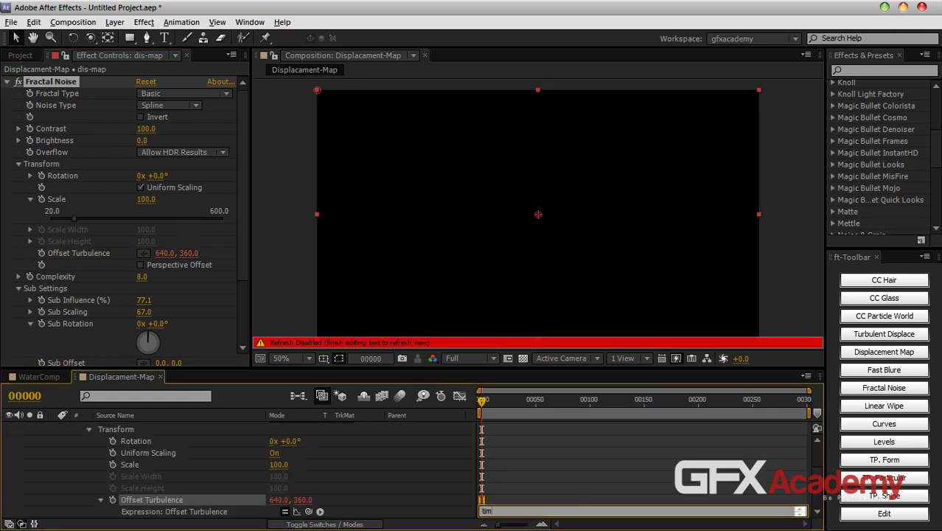
pyautogui.click(38, 251)
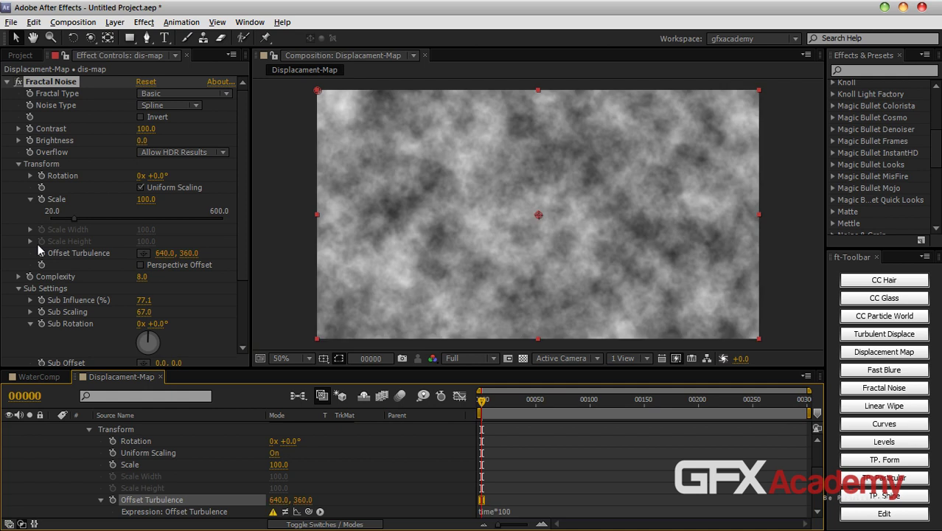
pyautogui.press('space')
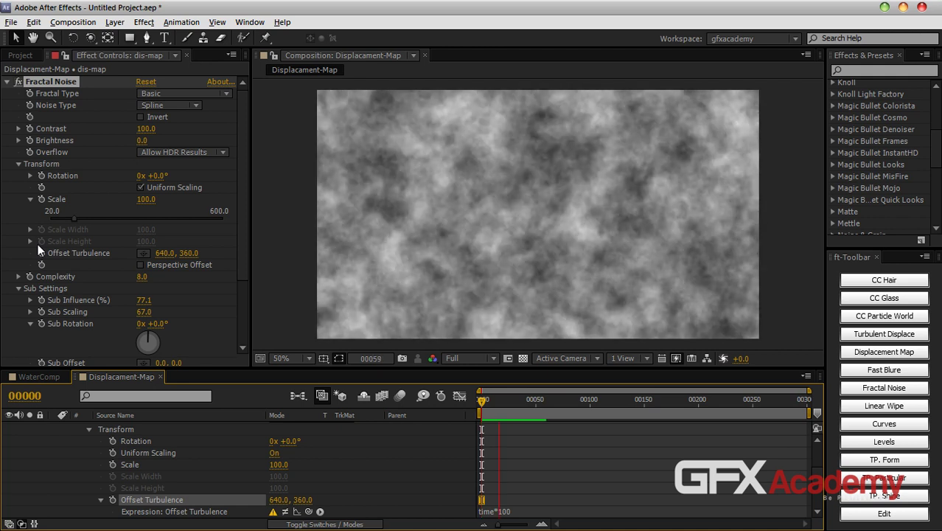
pyautogui.press('space')
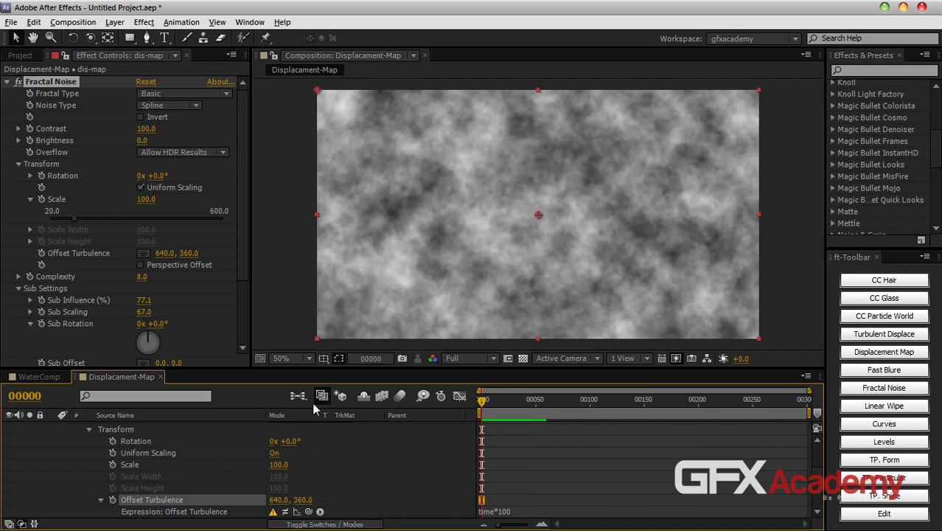
# Step: Delete the time*100 expression from Offset Turbulence
pyautogui.click(274, 516)
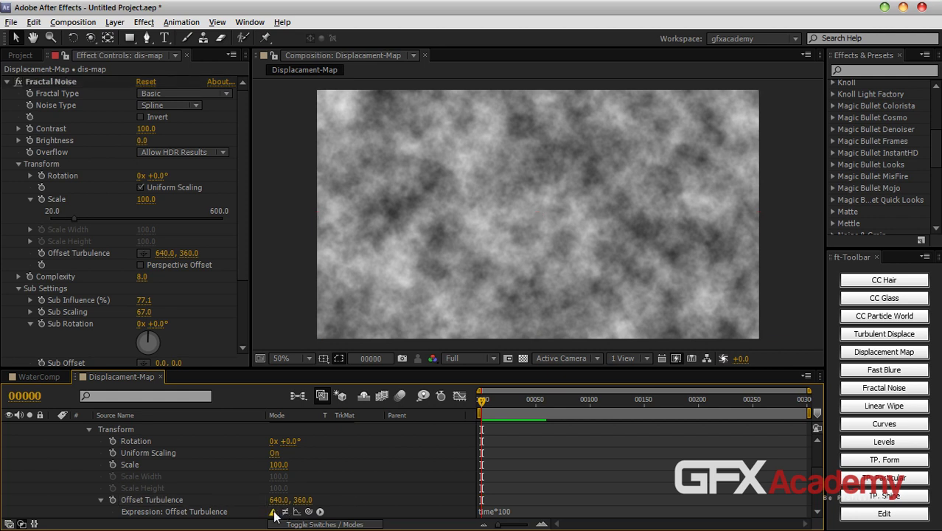
pyautogui.scroll(-2, 277, 511)
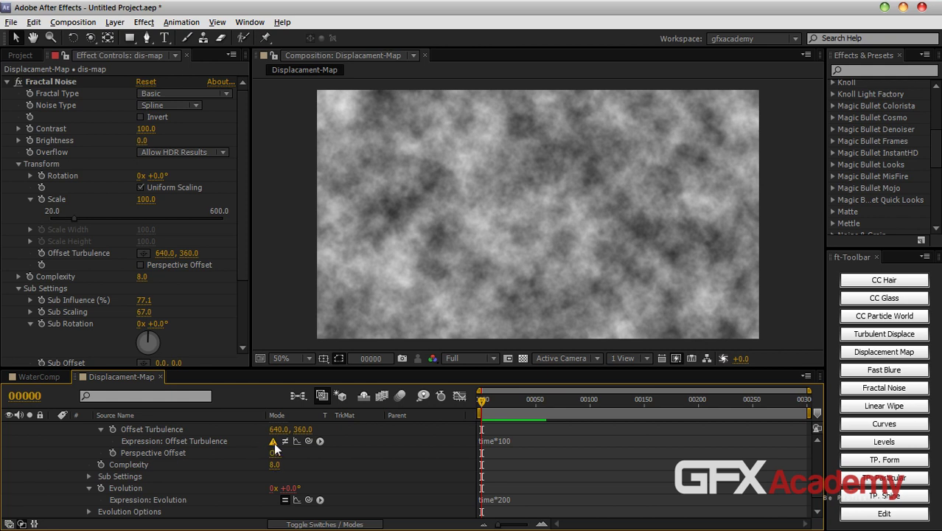
pyautogui.click(516, 441)
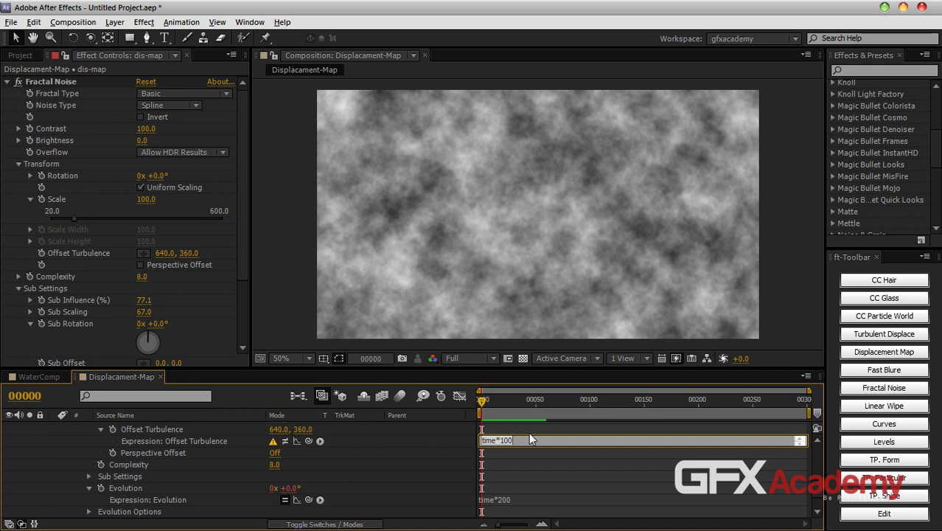
pyautogui.press('BackSpace')
pyautogui.click(525, 477)
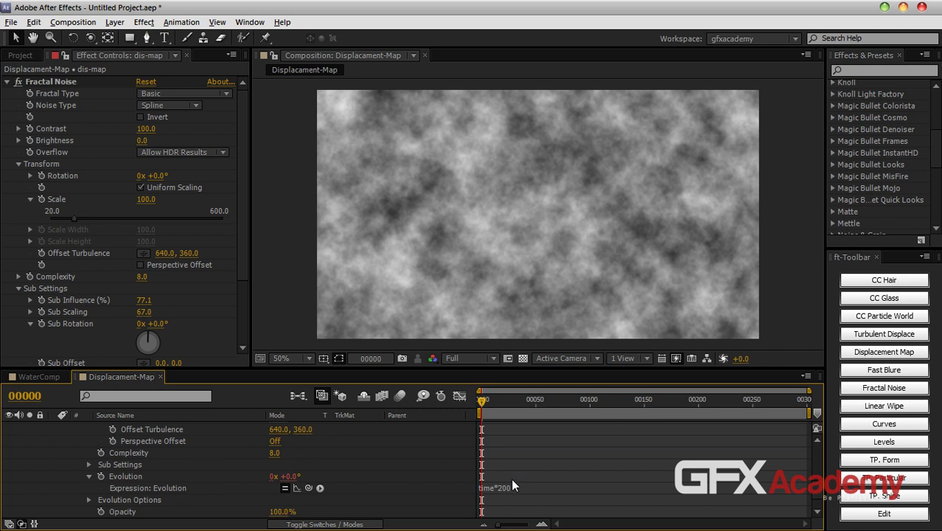
# Step: Add an Offset Turbulence expression linked to its own X value: temp = effect("Fractal Noise")("Offset Turbulence")[0]; [temp, temp]
pyautogui.keyDown('alt'); pyautogui.click(41, 253); pyautogui.keyUp('alt')
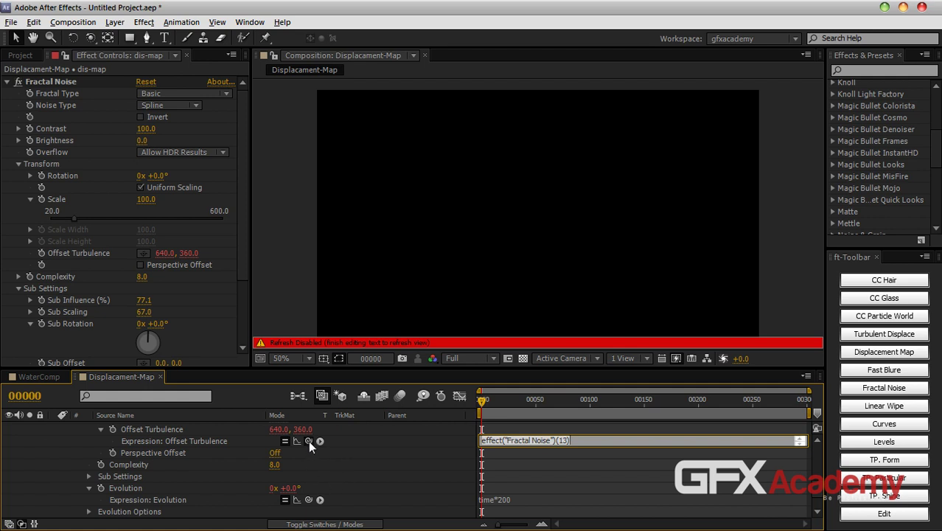
pyautogui.moveTo(308, 440)
pyautogui.mouseDown()
pyautogui.moveTo(158, 252)
pyautogui.moveTo(99, 254)
pyautogui.moveTo(162, 253)
pyautogui.mouseUp()
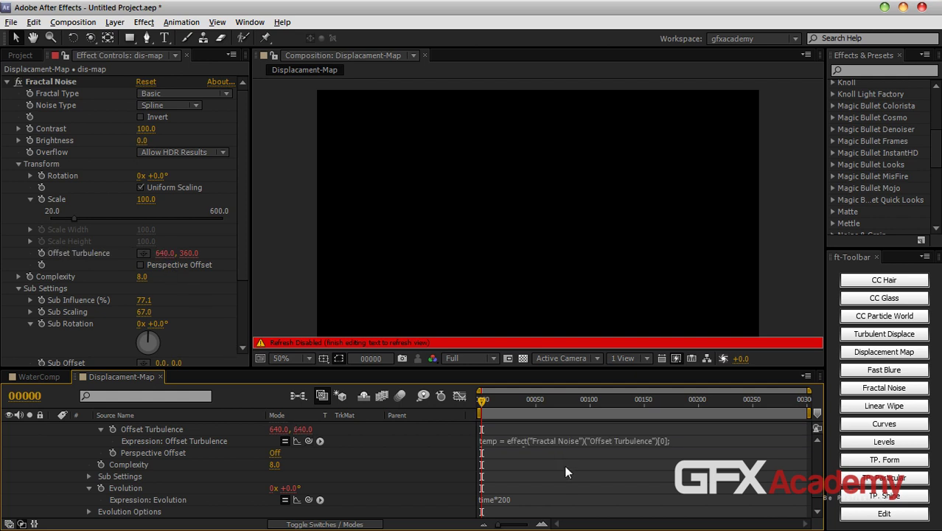
pyautogui.click(571, 495)
pyautogui.click(586, 444)
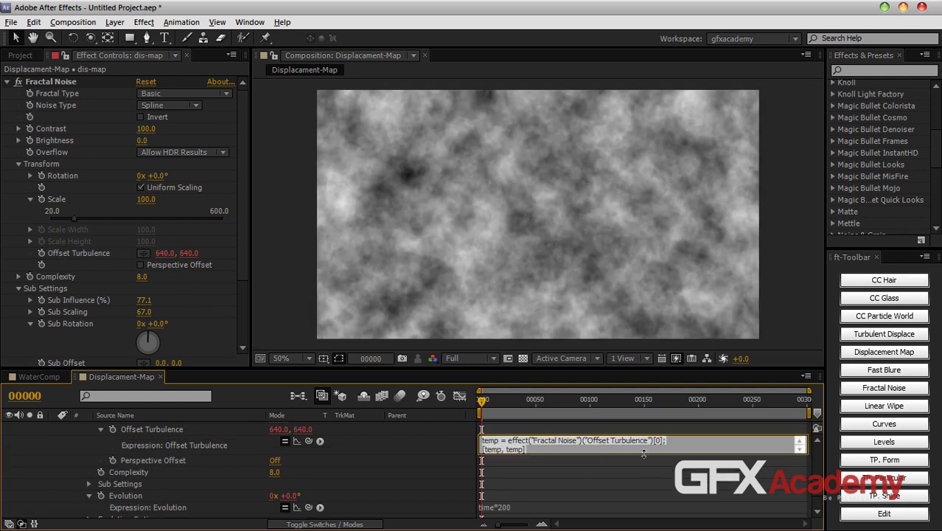
pyautogui.press('Return')
pyautogui.write('[temp, temp]')
pyautogui.click(538, 446)
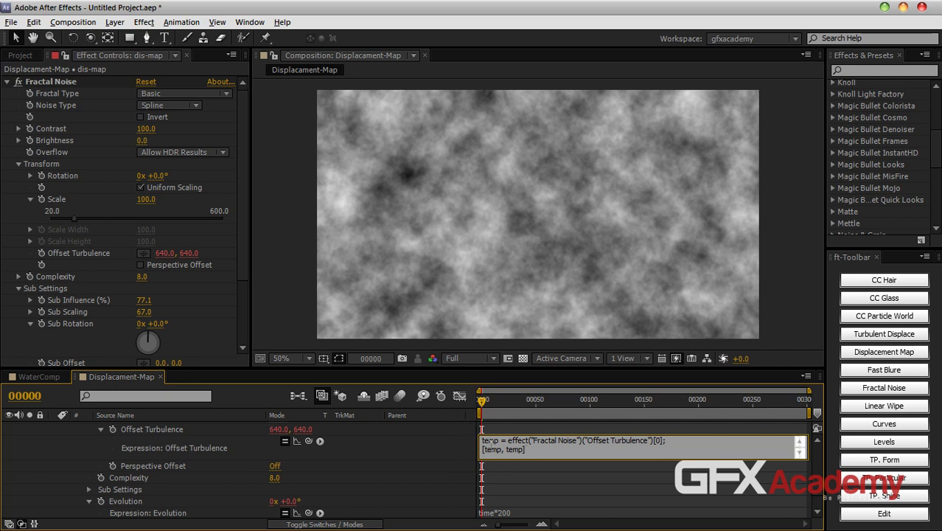
# Step: Rewrite the Offset Turbulence expression as x = effect("Fractal Noise")("Offset Turbulence")[0]; value+[x, time*100] and preview the animation
pyautogui.moveTo(500, 441); pyautogui.dragTo(483, 441)
pyautogui.write('x')
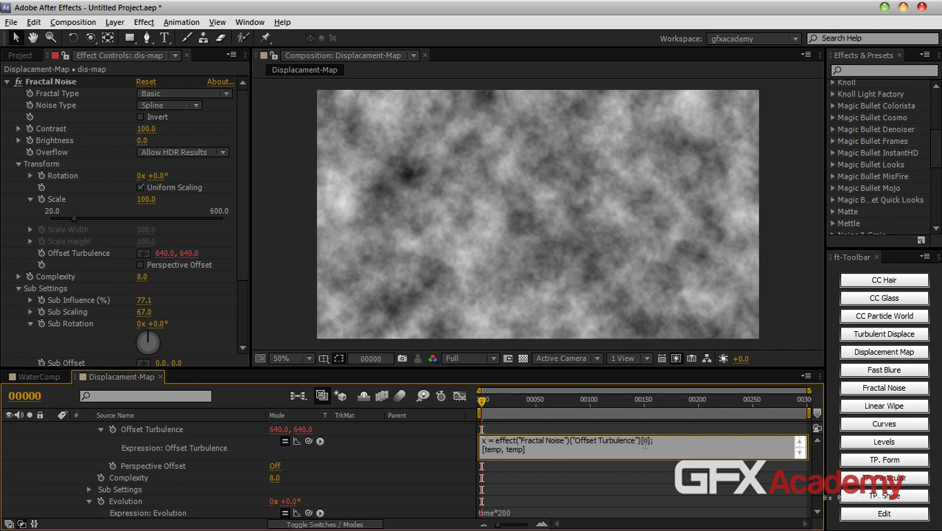
pyautogui.write(';')
pyautogui.write('value')
pyautogui.write('+')
pyautogui.doubleClick(516, 449)
pyautogui.write('x')
pyautogui.click(518, 449)
pyautogui.write('time*100]')
pyautogui.click(565, 466)
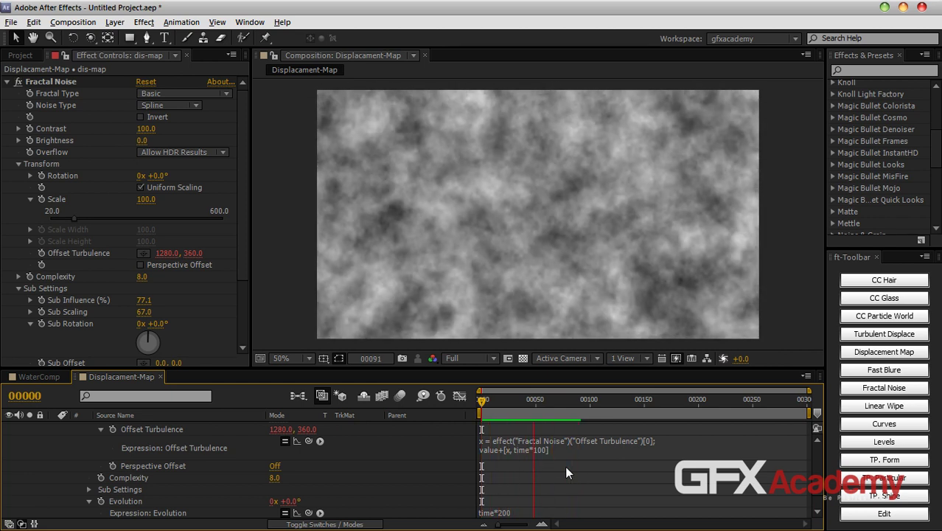
# Step: Collapse the dis-map layer's properties and close the Displacament-Map composition's timeline
pyautogui.scroll(5, 40, 428)
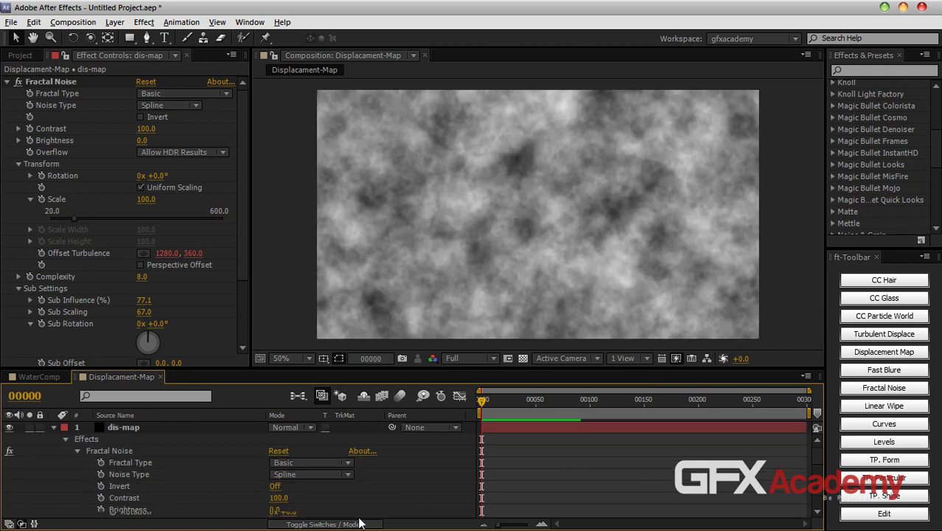
pyautogui.hotkey('ctrl', '`')
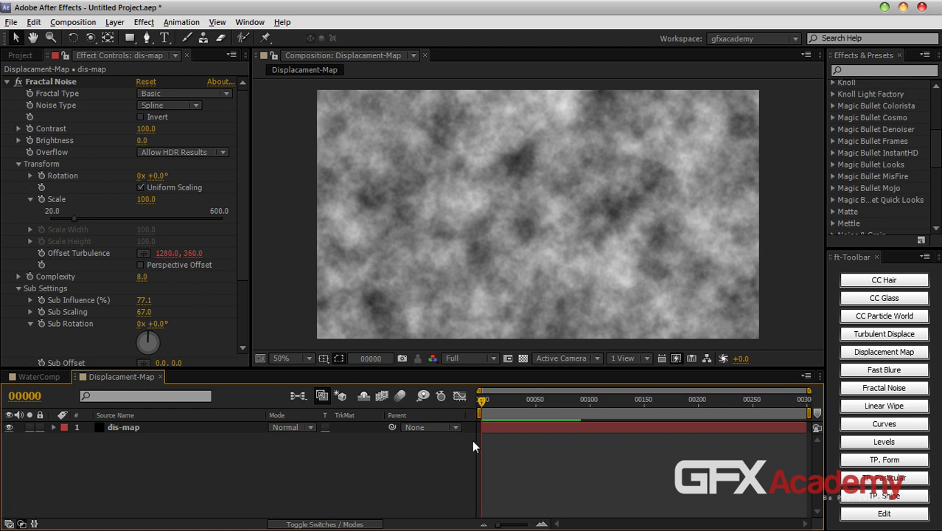
pyautogui.click(161, 376)
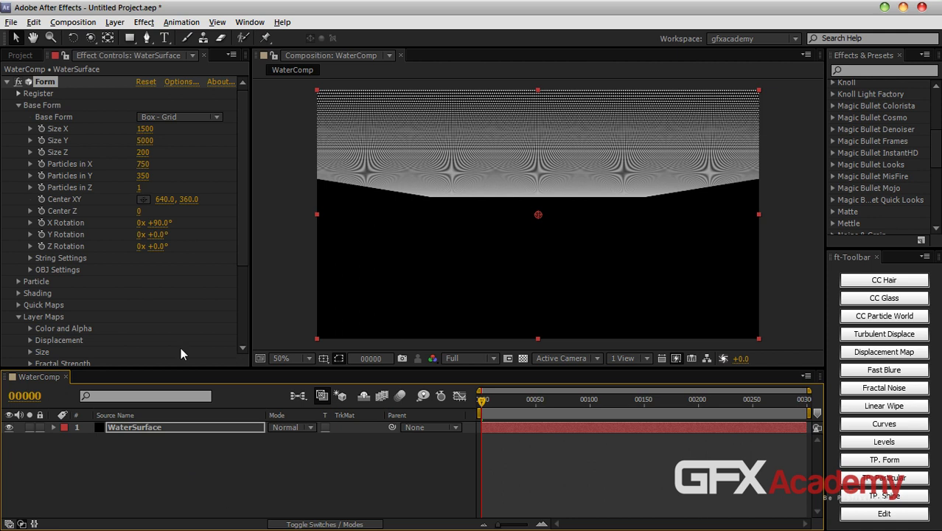
# Step: Add the Displacament-Map composition to WaterComp below WaterSurface and hide its layer
pyautogui.click(22, 55)
pyautogui.moveTo(36, 178); pyautogui.dragTo(78, 453)
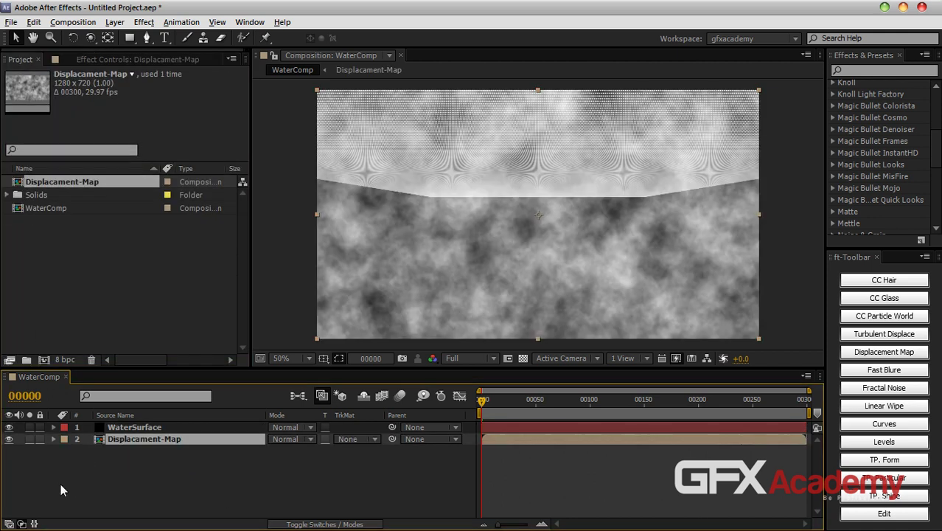
pyautogui.click(9, 439)
# Step: Expand the Displacement settings in Form's Layer Maps on WaterSurface, and look briefly inside the Displacament-Map composition
pyautogui.click(125, 429)
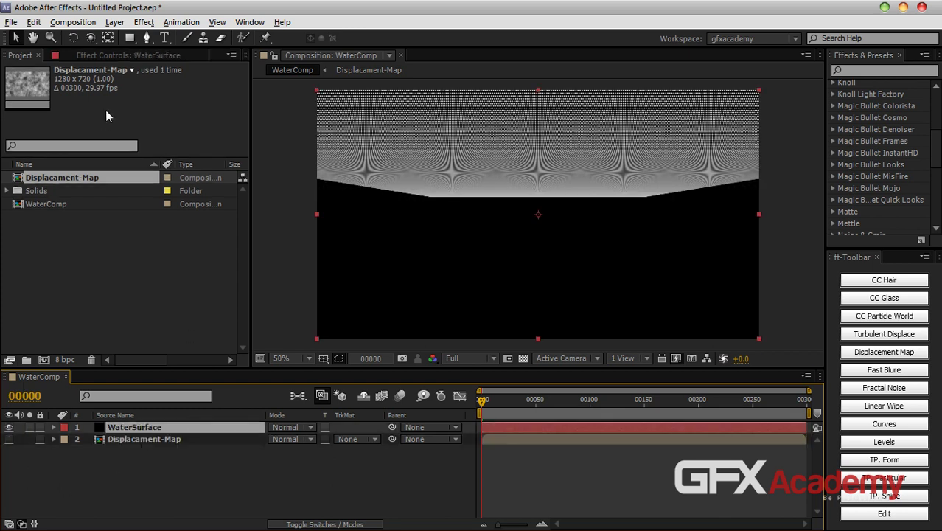
pyautogui.click(109, 55)
pyautogui.moveTo(241, 199); pyautogui.dragTo(236, 291)
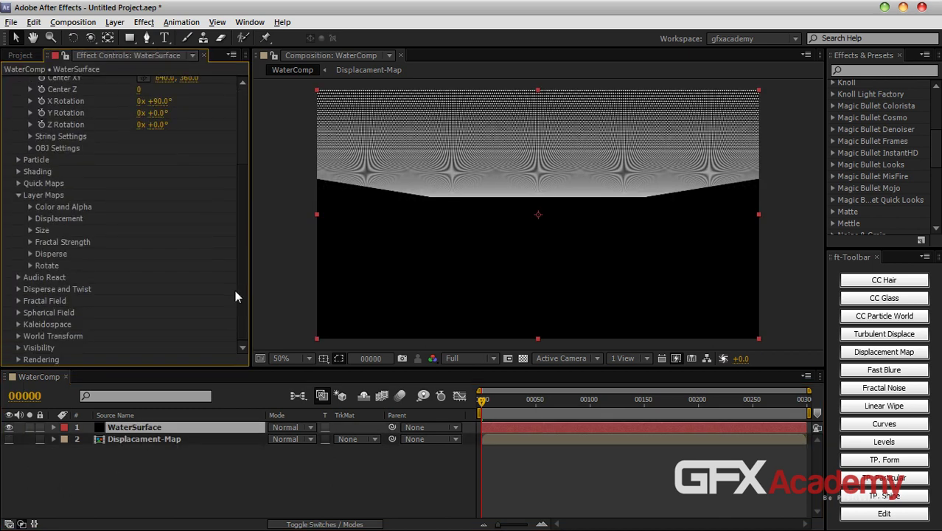
pyautogui.click(30, 218)
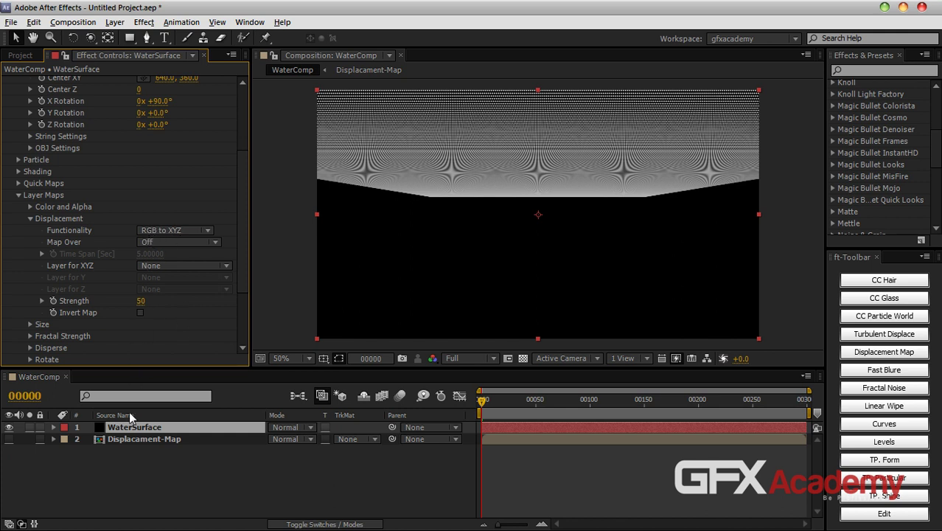
pyautogui.doubleClick(128, 437)
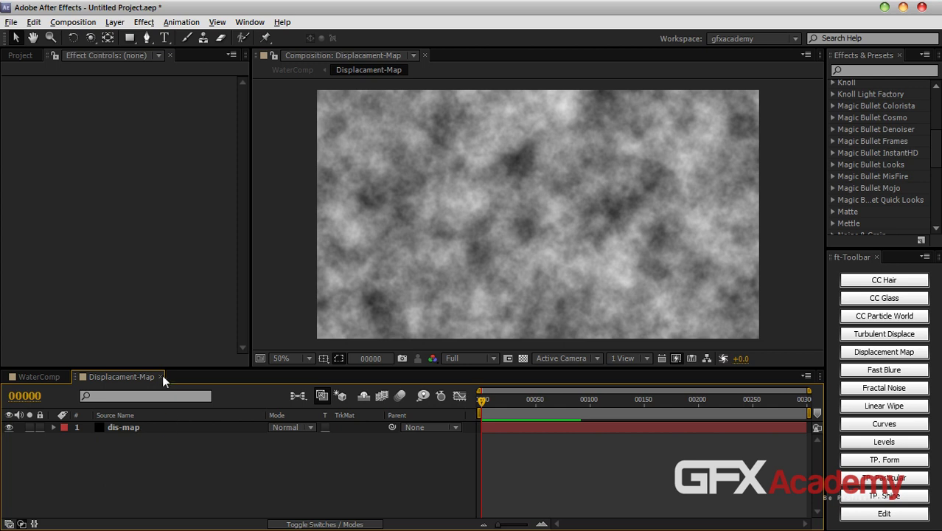
pyautogui.click(160, 376)
# Step: Set WaterSurface's Form displacement Layer for XYZ to Displacament-Map and its Map Over to XY
pyautogui.click(152, 428)
pyautogui.scroll(-6, 240, 251)
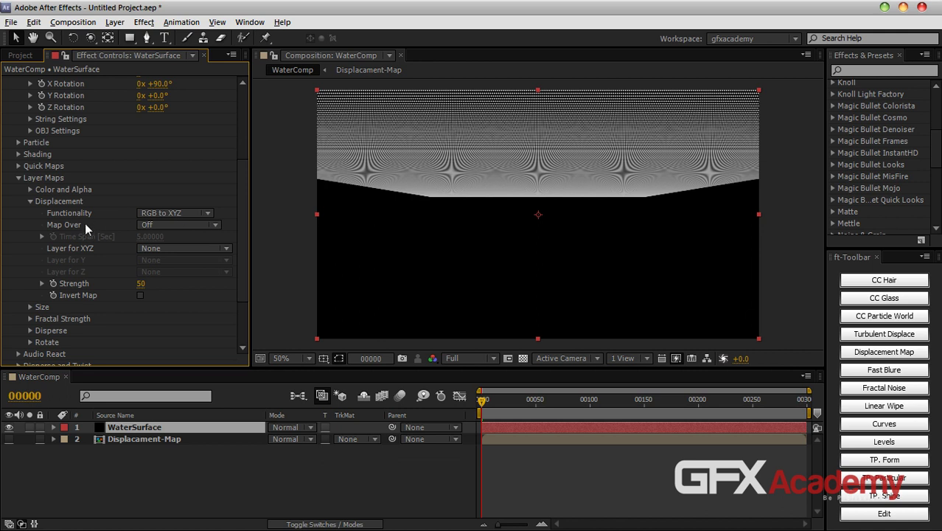
pyautogui.click(143, 249)
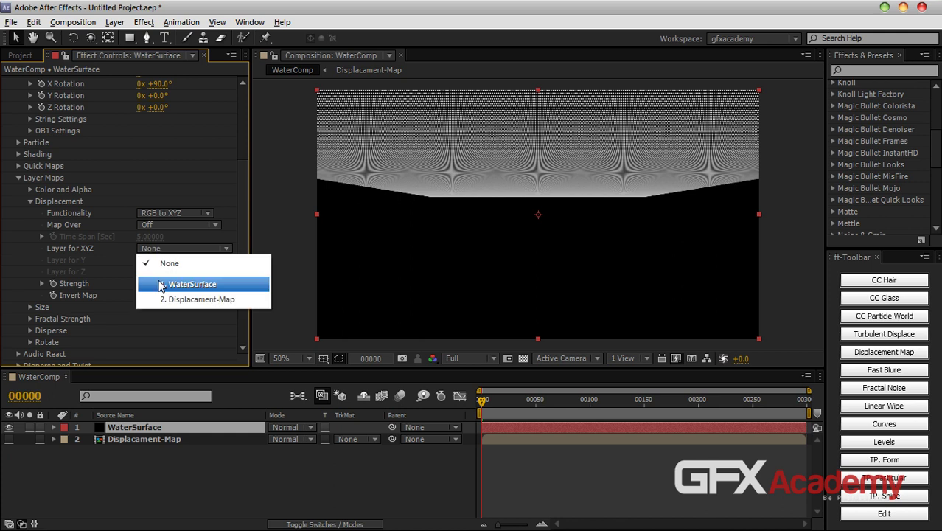
pyautogui.click(185, 298)
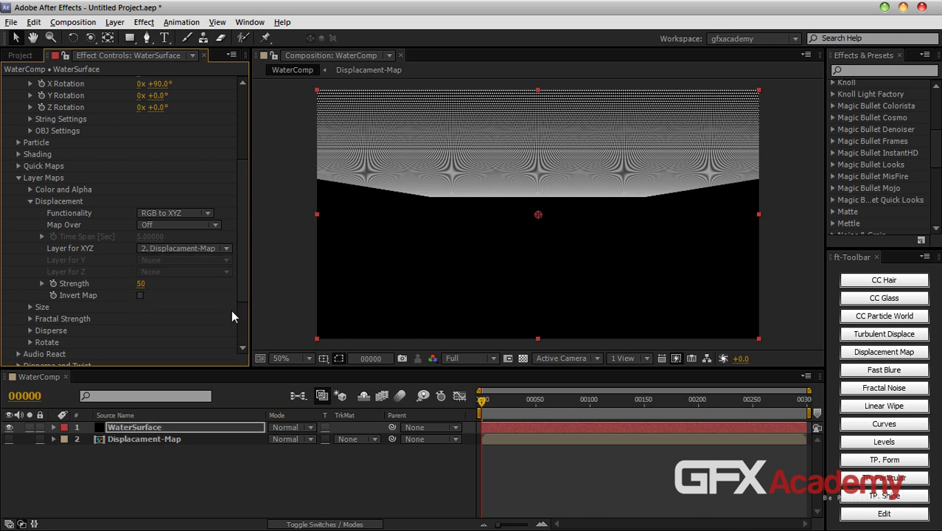
pyautogui.click(188, 224)
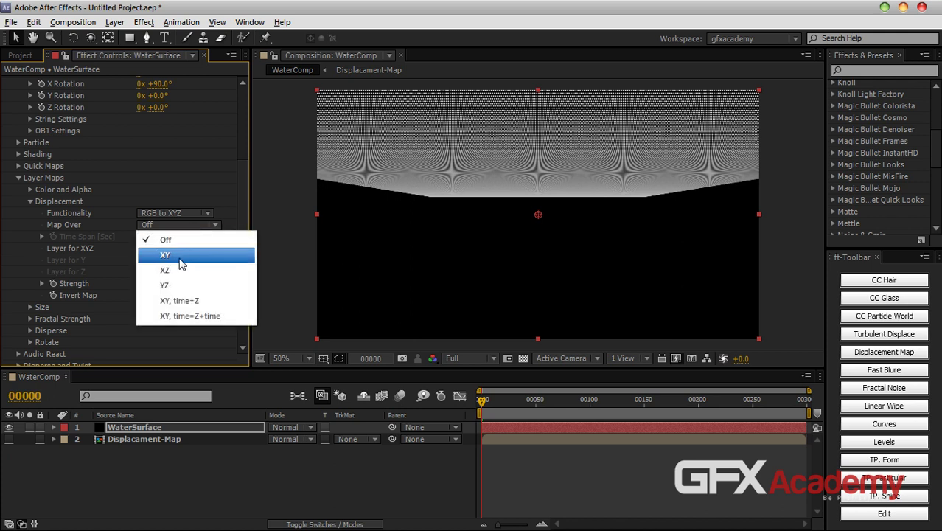
pyautogui.click(180, 257)
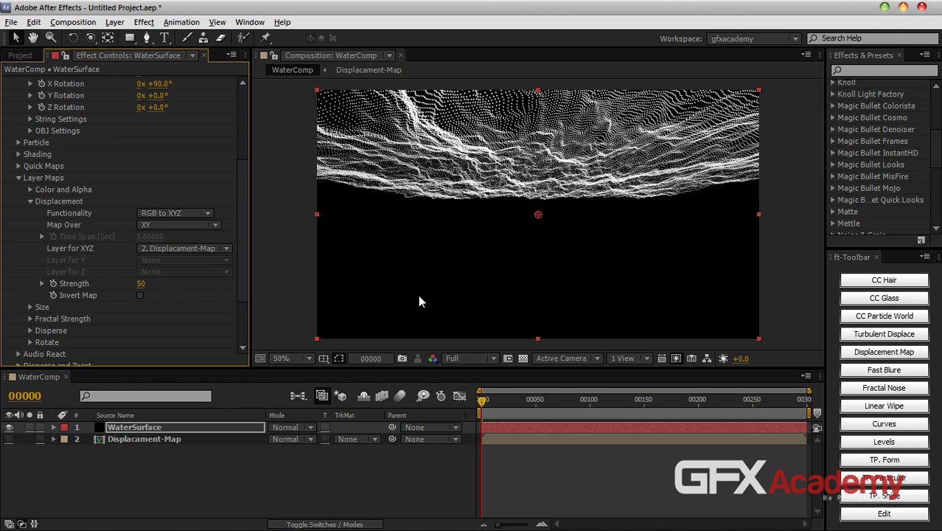
# Step: Create a black 1280 × 720 solid named bg in WaterComp and move it below the Displacament-Map layer
pyautogui.click(523, 358)
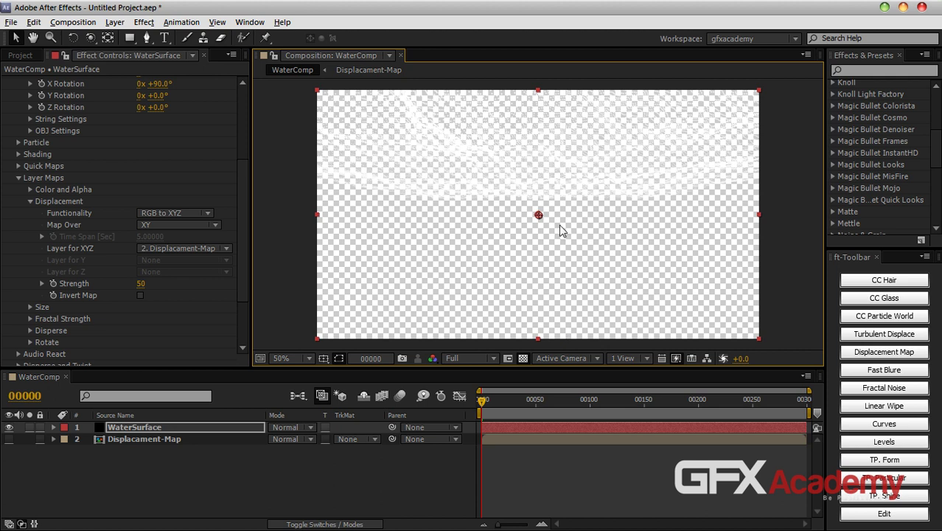
pyautogui.click(524, 358)
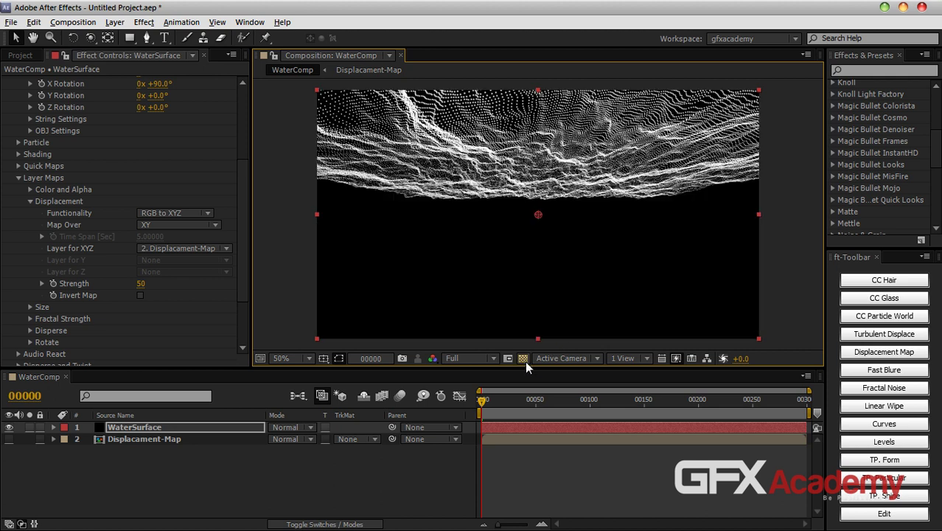
pyautogui.click(114, 22)
pyautogui.moveTo(162, 37)
pyautogui.click(398, 53)
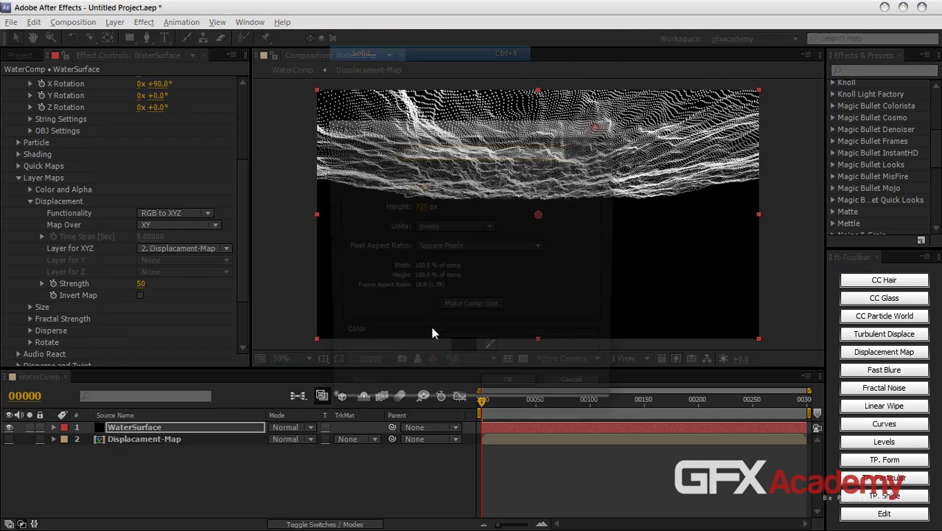
pyautogui.write('bg')
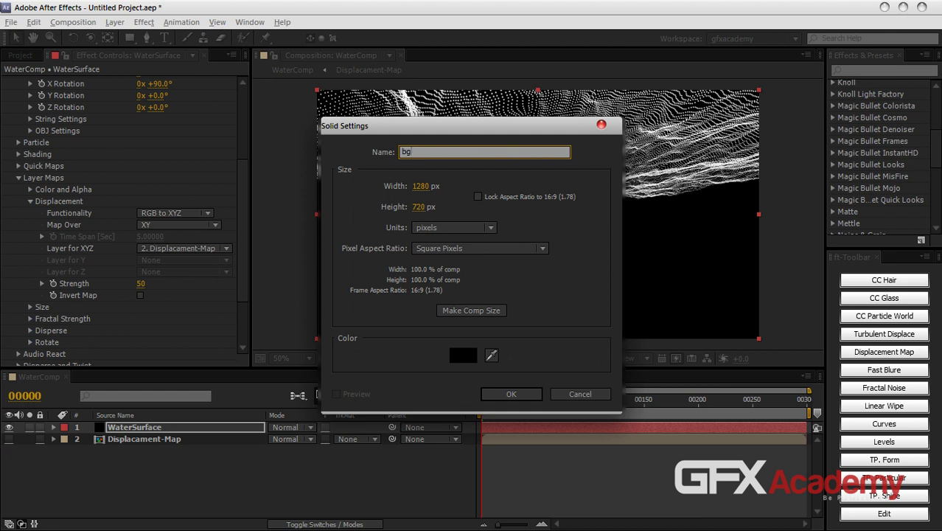
pyautogui.click(493, 393)
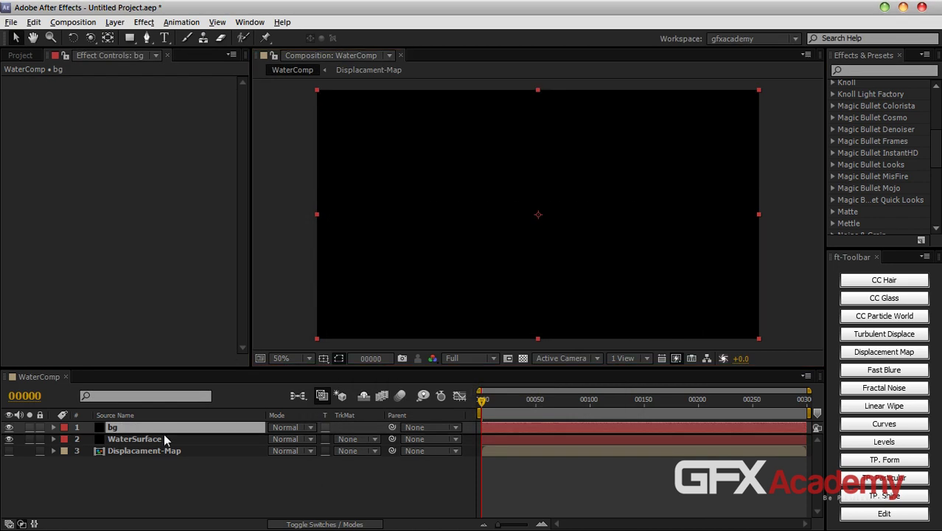
pyautogui.moveTo(165, 428); pyautogui.dragTo(179, 457)
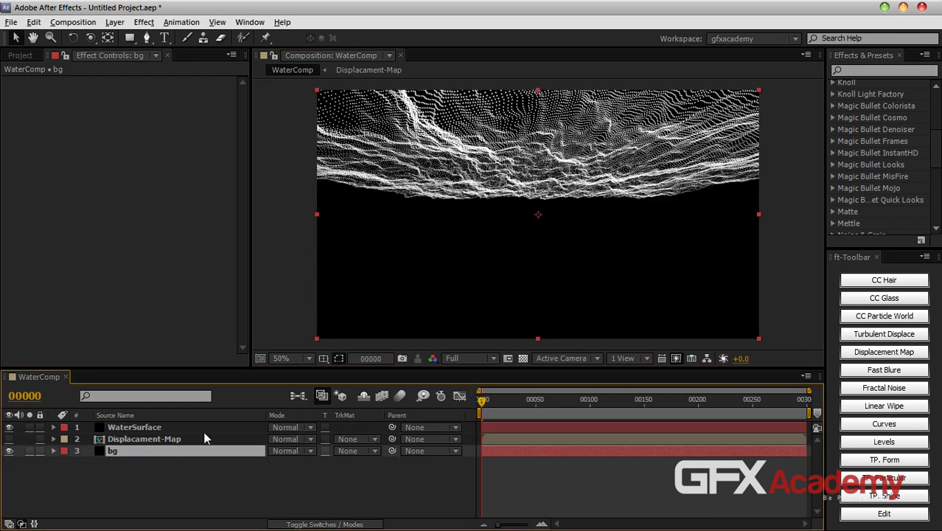
# Step: Review WaterSurface's Form displacement settings and preview the displaced water animation in WaterComp
pyautogui.click(199, 428)
pyautogui.moveTo(238, 205); pyautogui.dragTo(242, 316)
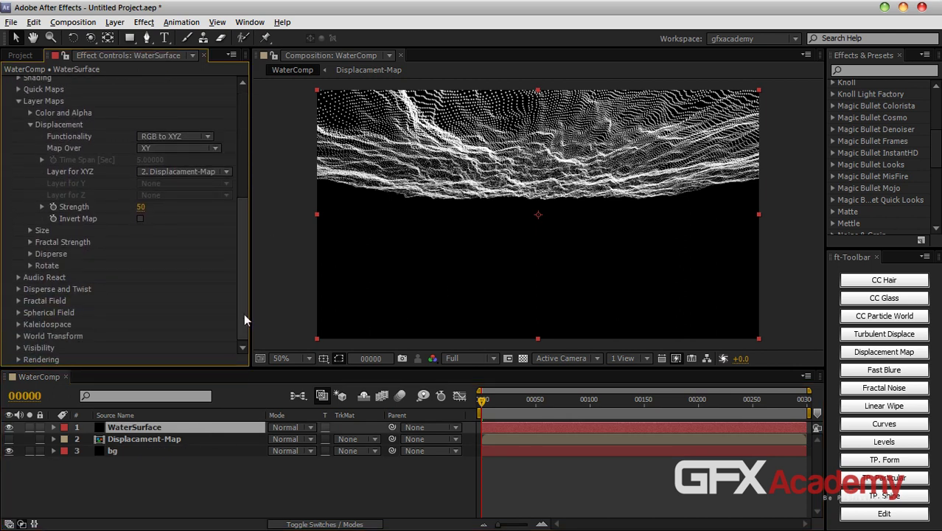
pyautogui.click(240, 477)
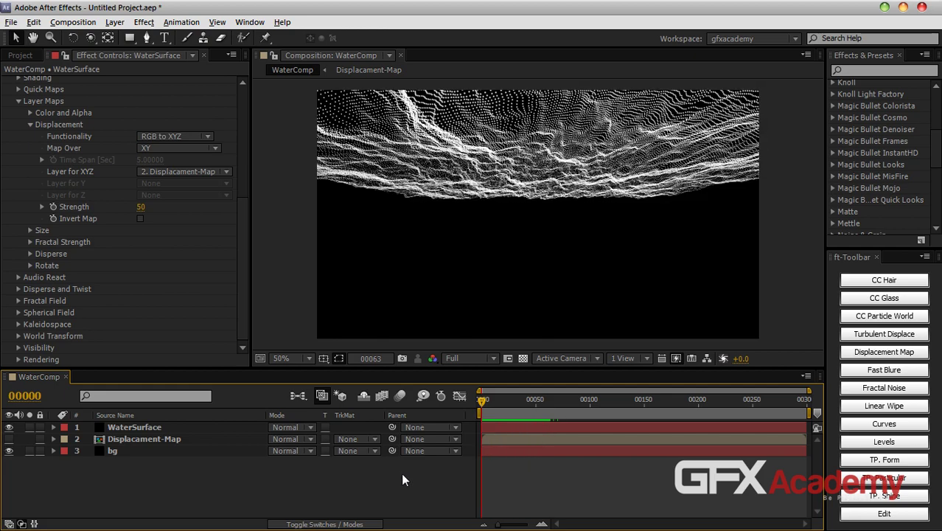
# Step: Open the Displacament-Map composition, review dis-map's Offset Turbulence expression, and close the composition
pyautogui.doubleClick(157, 438)
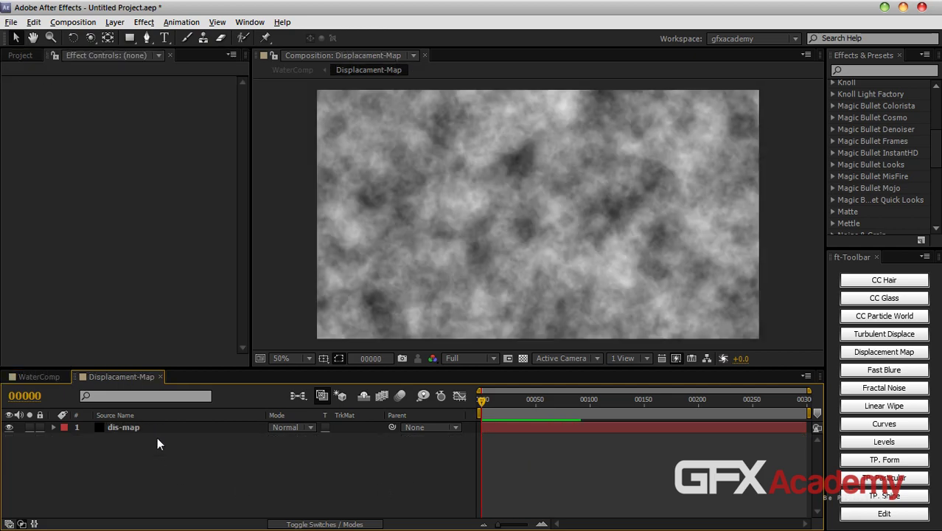
pyautogui.click(160, 426)
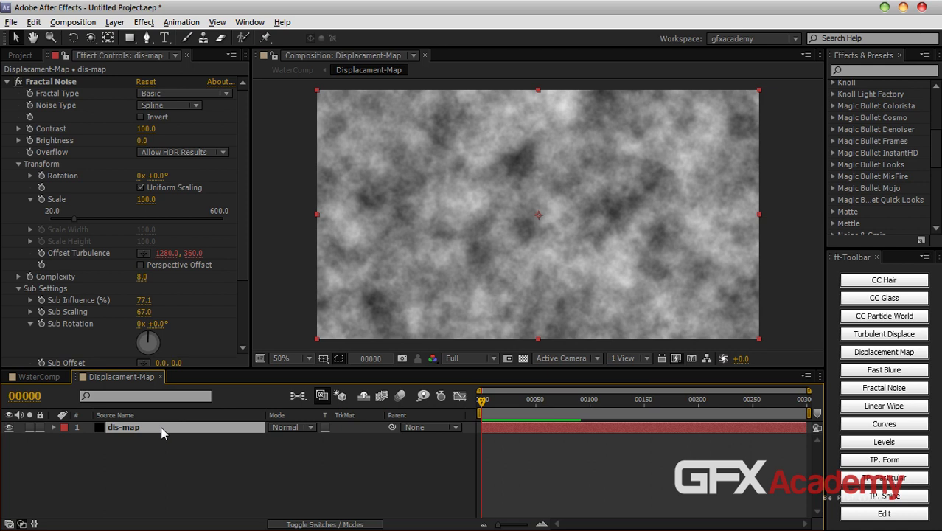
pyautogui.press('e')
pyautogui.press('e')
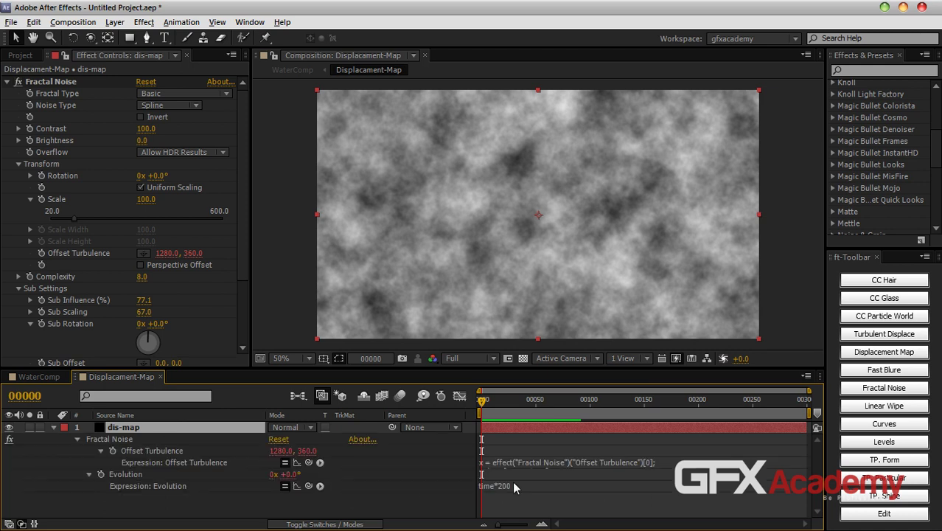
pyautogui.click(575, 464)
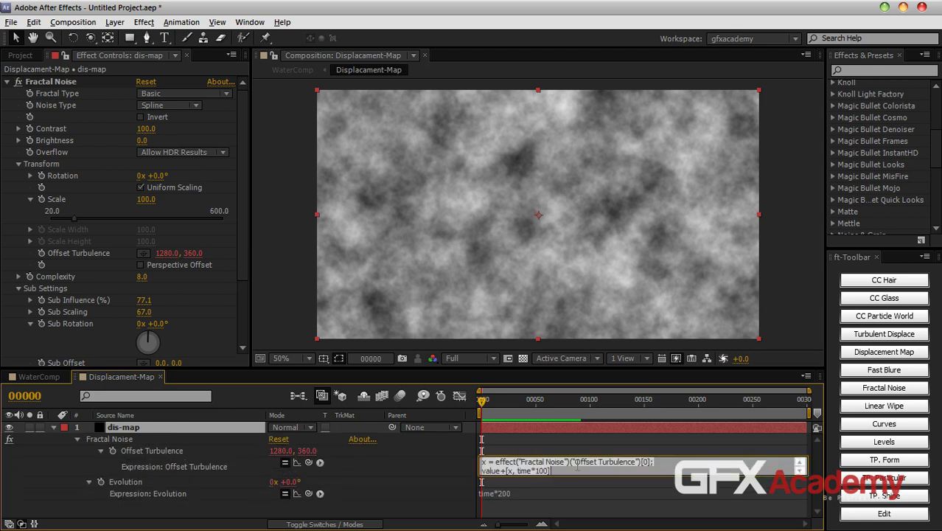
pyautogui.click(538, 470)
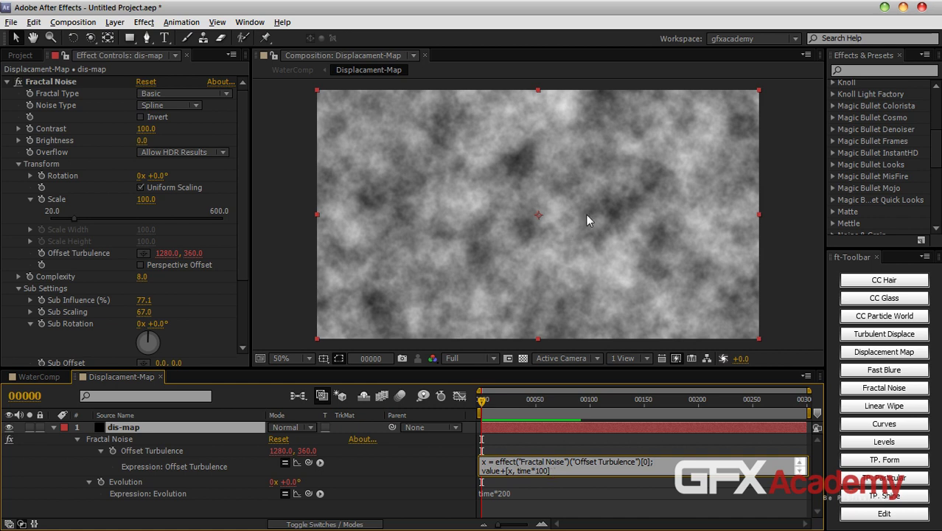
pyautogui.click(160, 377)
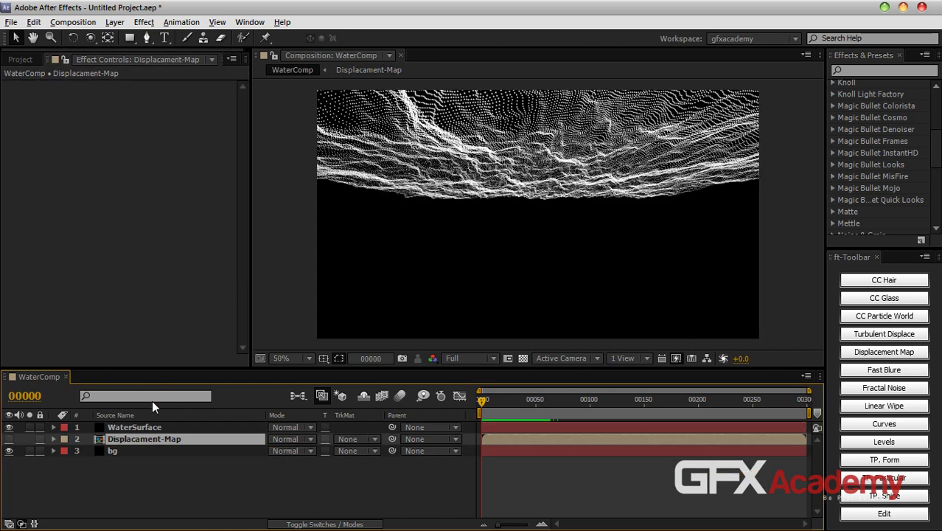
# Step: Set the Base Form X Rotation on WaterSurface to -90° and preview the water motion
pyautogui.click(136, 427)
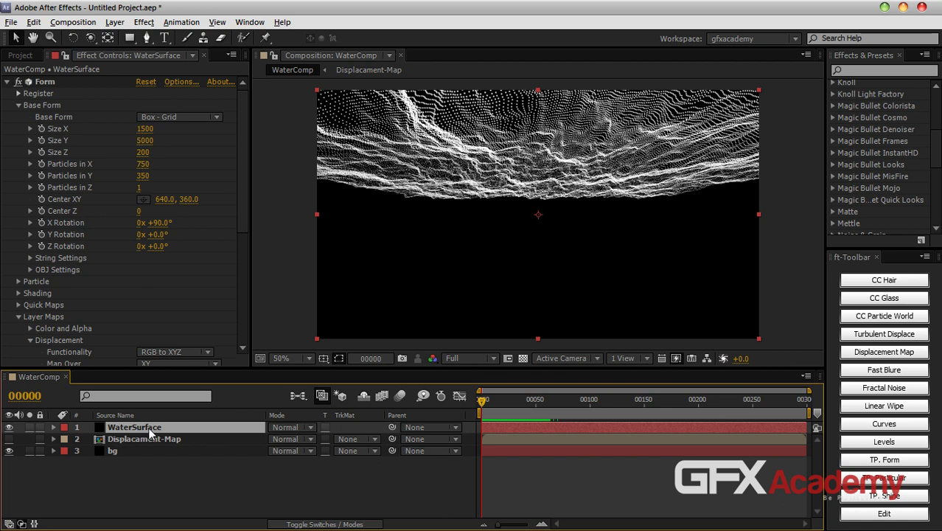
pyautogui.click(154, 223)
pyautogui.write('-90')
pyautogui.press('Return')
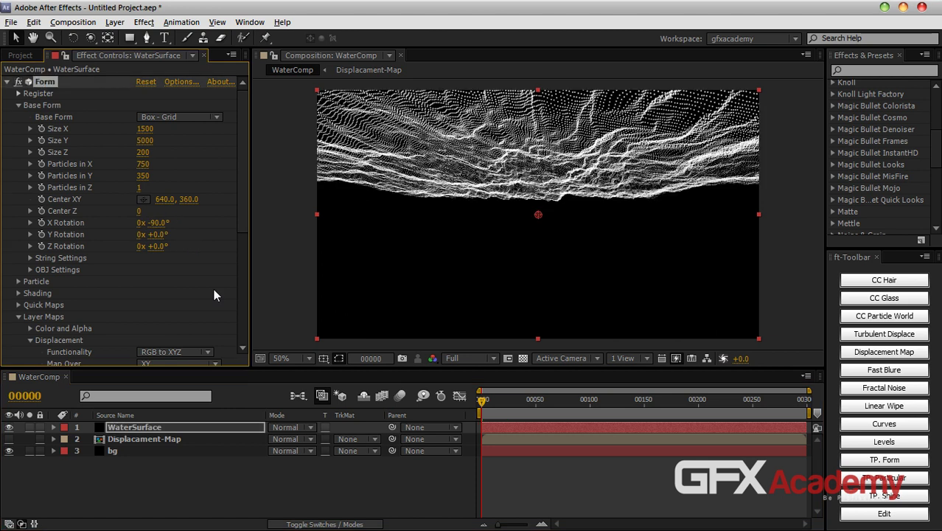
pyautogui.click(363, 480)
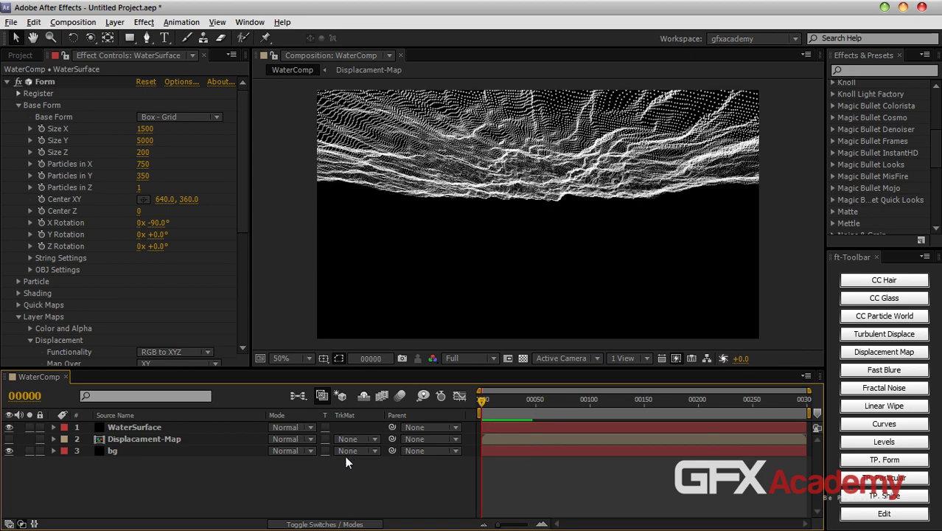
# Step: Lock the viewer on WaterComp, open the Displacament-Map timeline without its own viewer, and collapse the dis-map layer
pyautogui.click(277, 63)
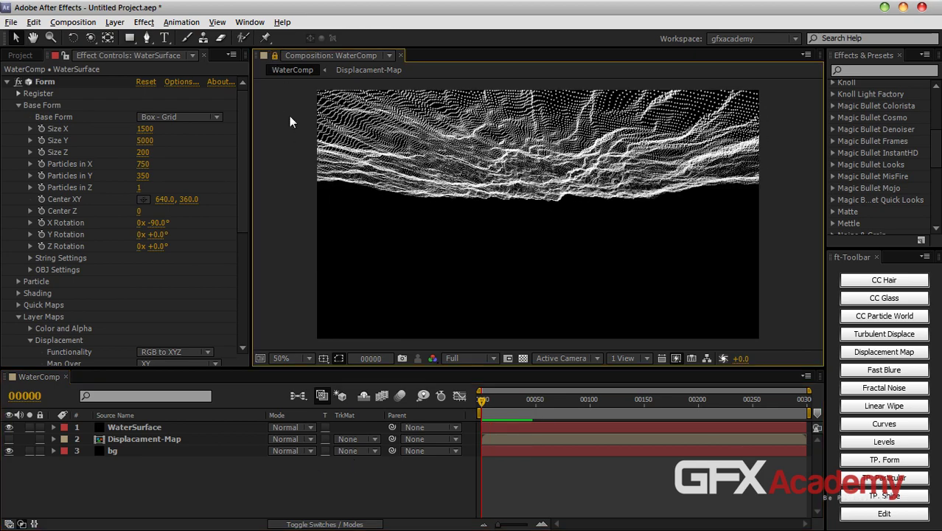
pyautogui.doubleClick(125, 439)
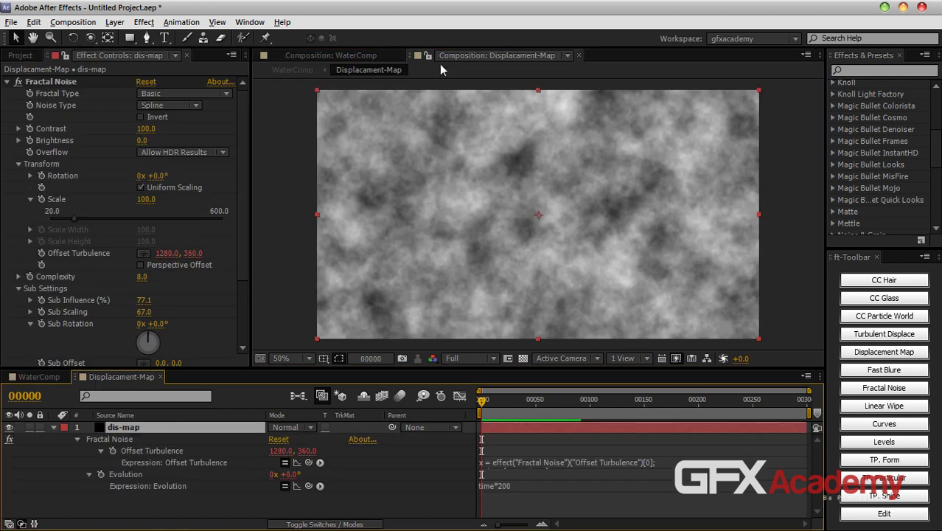
pyautogui.click(579, 55)
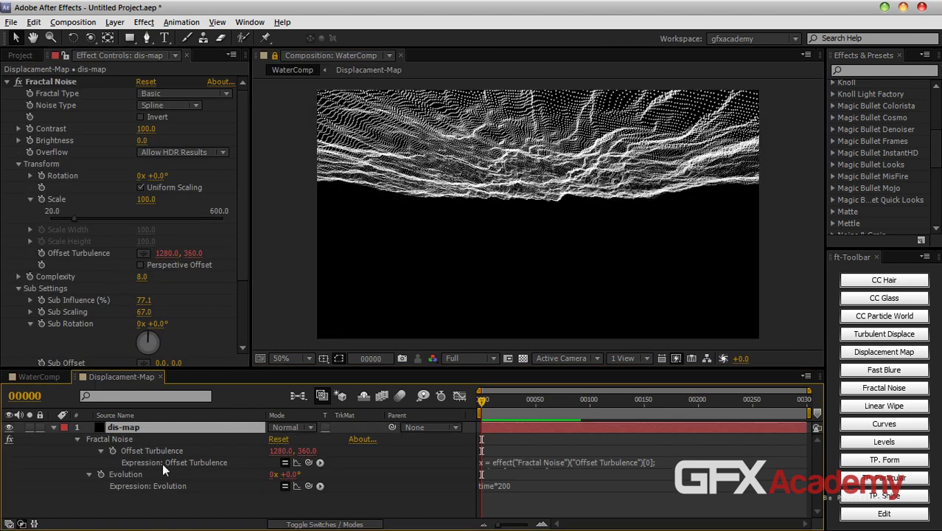
pyautogui.click(53, 427)
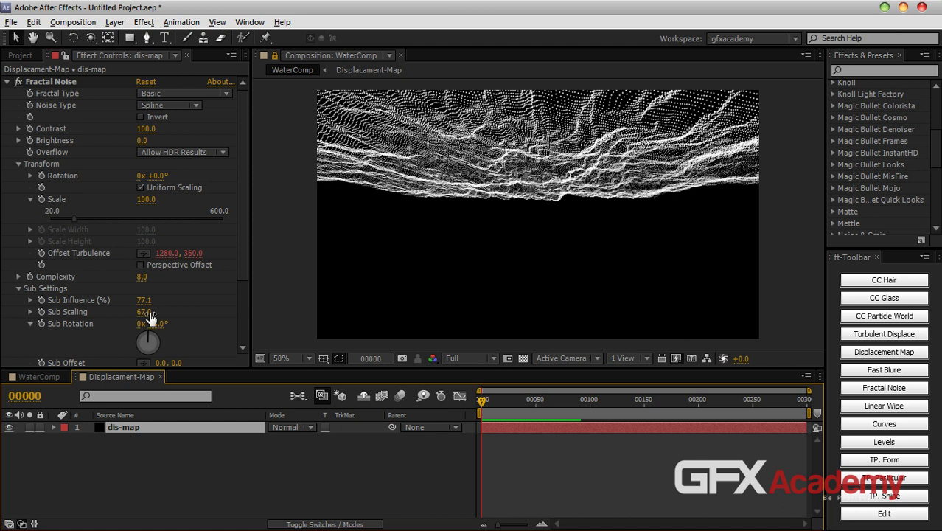
# Step: Set dis-map's Fractal Noise sub settings to Sub Influence 80.6, Sub Scaling 63.1 and Sub Rotation 17°
pyautogui.moveTo(143, 301); pyautogui.dragTo(86, 306)
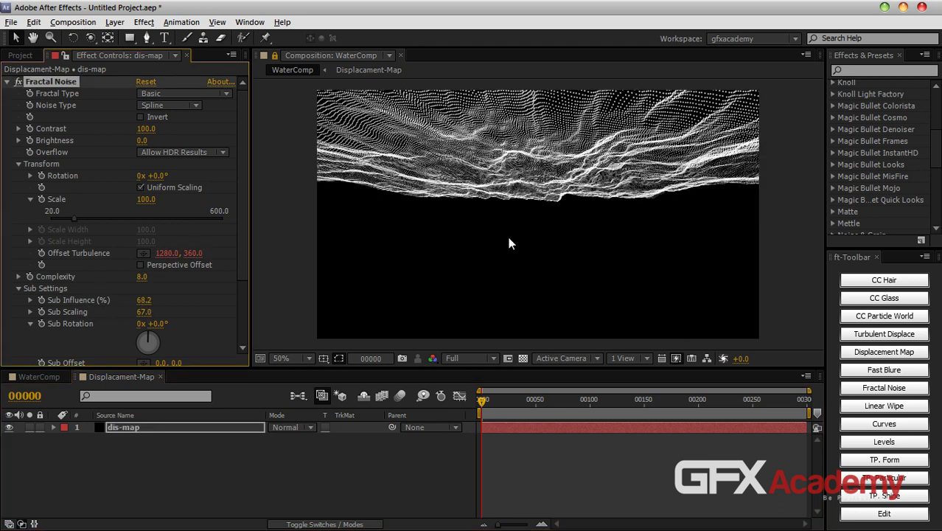
pyautogui.moveTo(147, 300); pyautogui.dragTo(249, 301)
pyautogui.moveTo(145, 301)
pyautogui.mouseDown()
pyautogui.moveTo(132, 303)
pyautogui.moveTo(140, 315)
pyautogui.mouseUp()
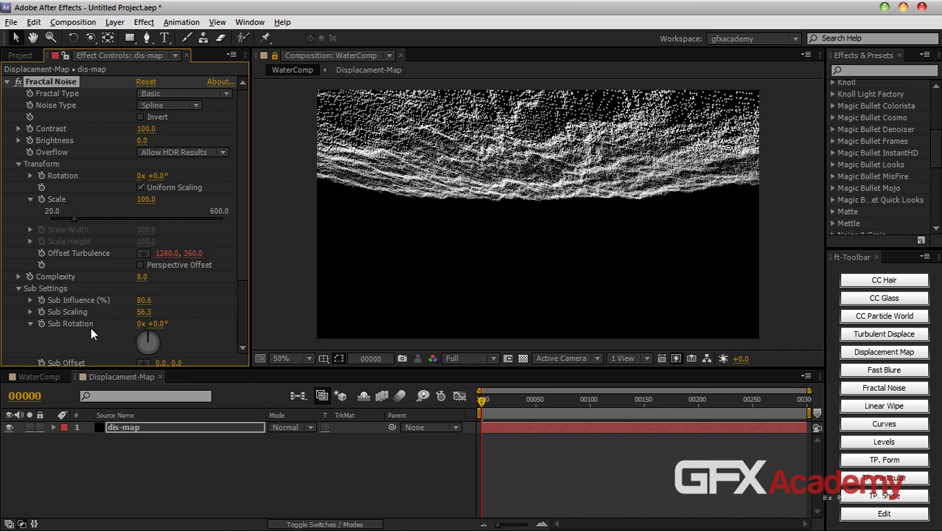
pyautogui.moveTo(141, 315); pyautogui.dragTo(170, 330)
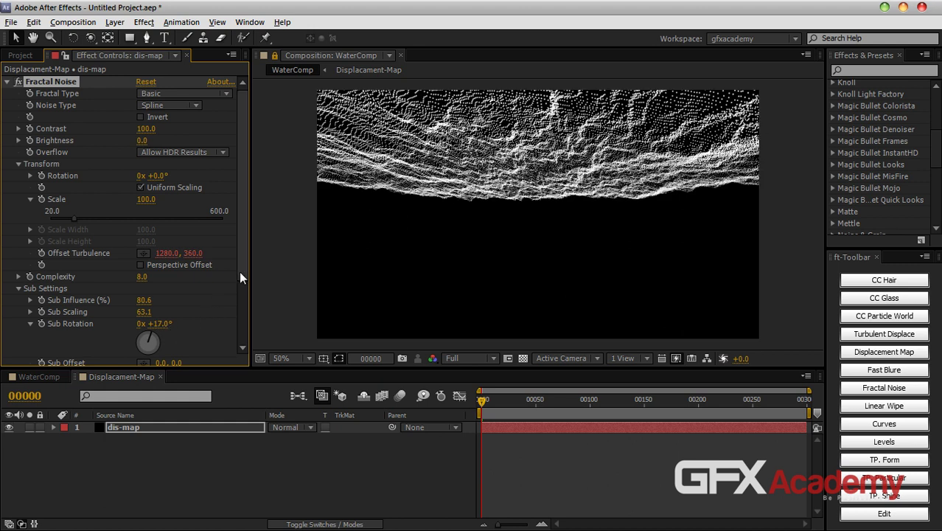
# Step: Expand the Evolution Options of dis-map's Fractal Noise and enable Cycle Evolution
pyautogui.scroll(-3, 232, 315)
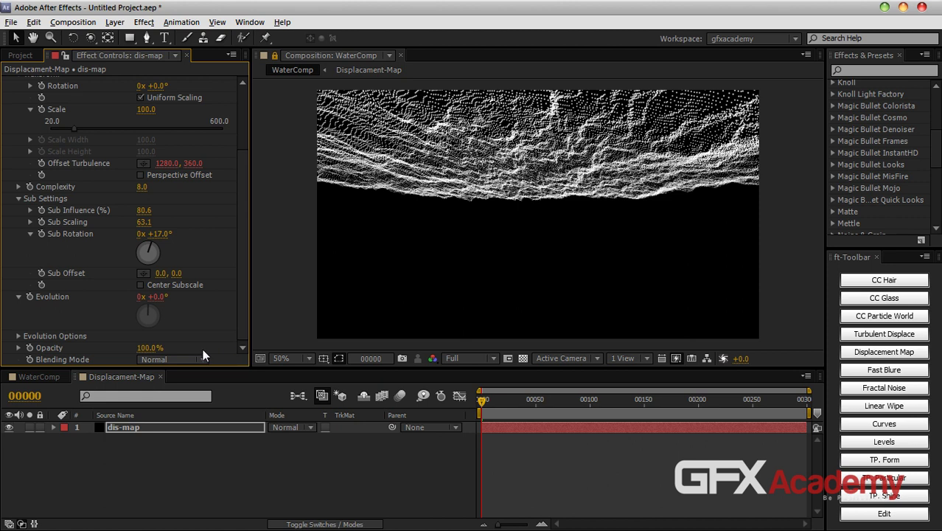
pyautogui.click(20, 335)
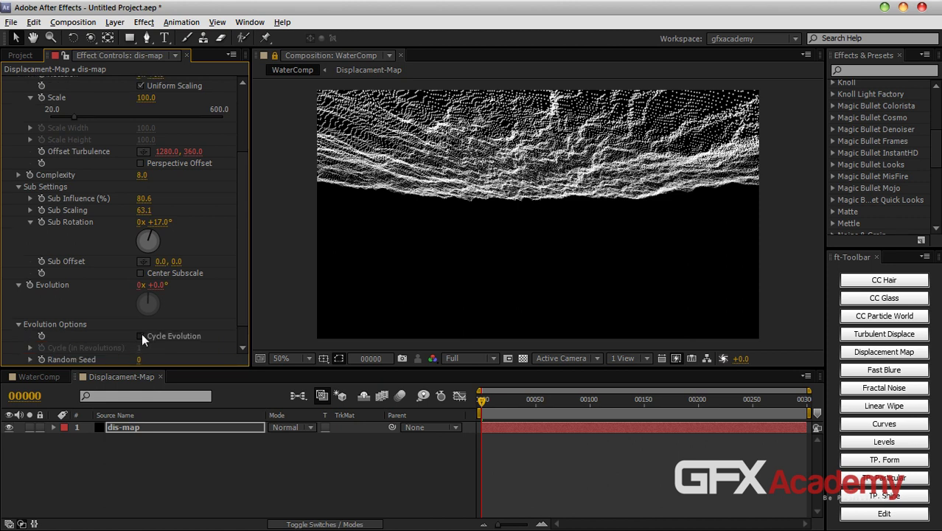
pyautogui.click(141, 334)
# Step: Set the Fractal Noise transform on dis-map to Scale 108.2 and Rotation 12°
pyautogui.moveTo(239, 302); pyautogui.dragTo(241, 216)
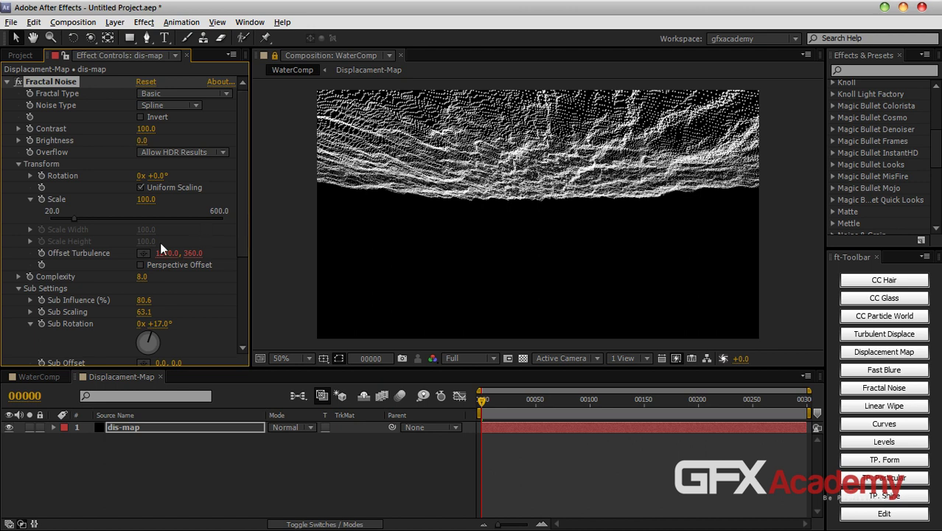
pyautogui.moveTo(76, 220); pyautogui.dragTo(76, 219)
pyautogui.moveTo(155, 176); pyautogui.dragTo(168, 182)
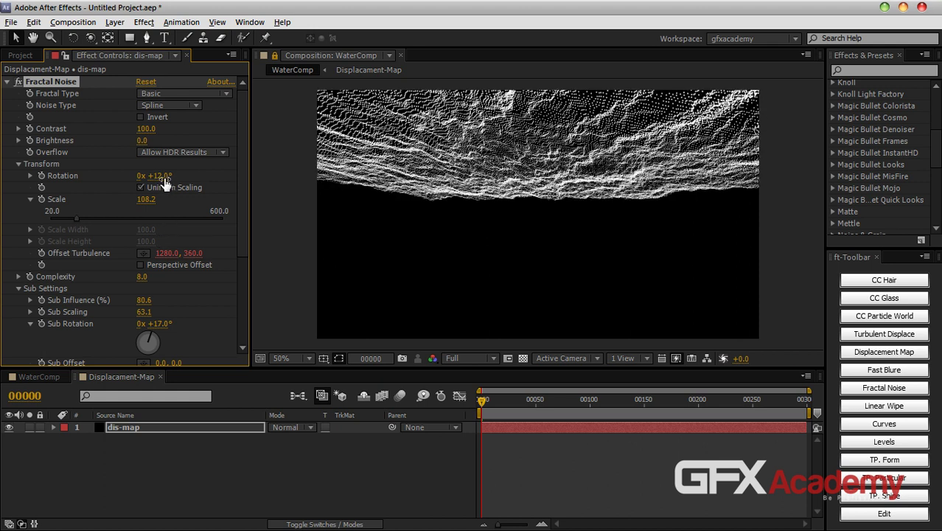
# Step: Try a higher Fractal Noise Contrast on dis-map and return it to 100
pyautogui.moveTo(146, 129); pyautogui.dragTo(263, 131)
pyautogui.click(144, 128)
pyautogui.write('100')
pyautogui.press('Return')
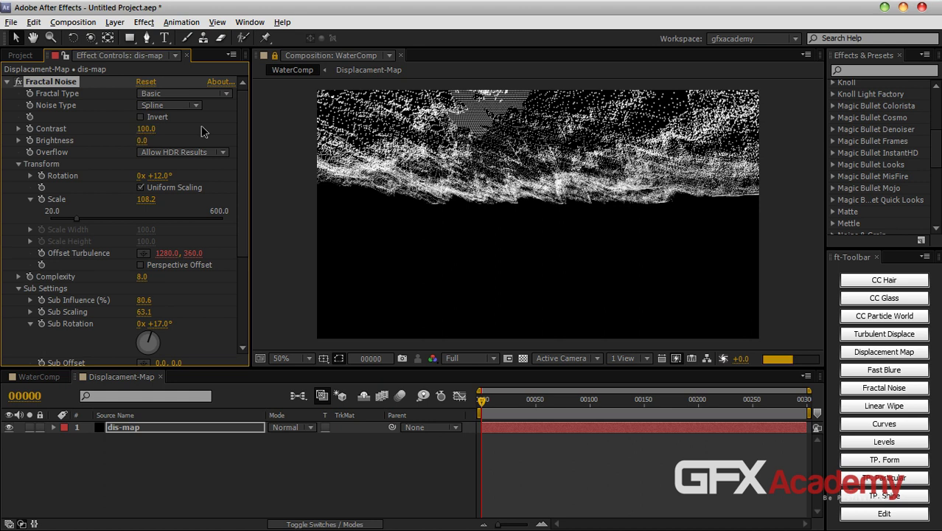
# Step: Change the Fractal Noise's Noise Type on dis-map to Soft Linear
pyautogui.click(185, 105)
pyautogui.click(189, 152)
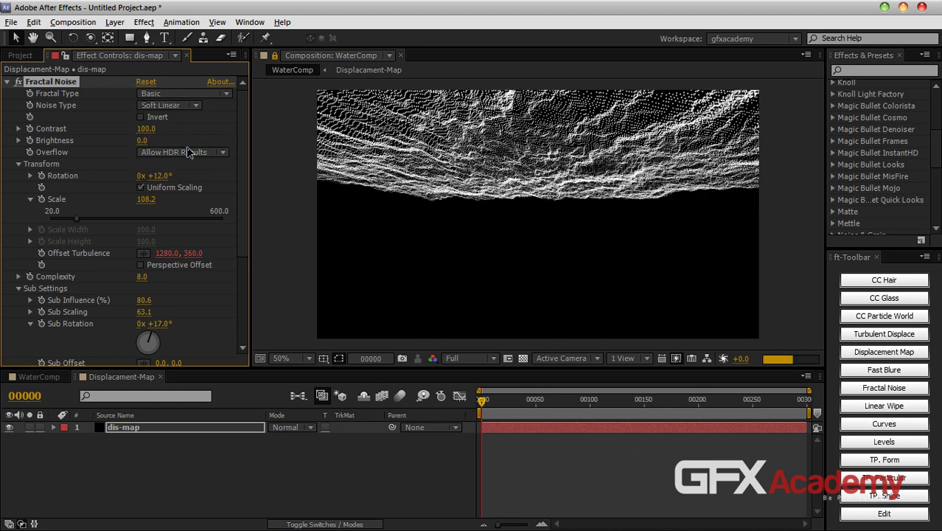
# Step: Try the Block noise type on dis-map's Fractal Noise and settle on Spline
pyautogui.click(177, 104)
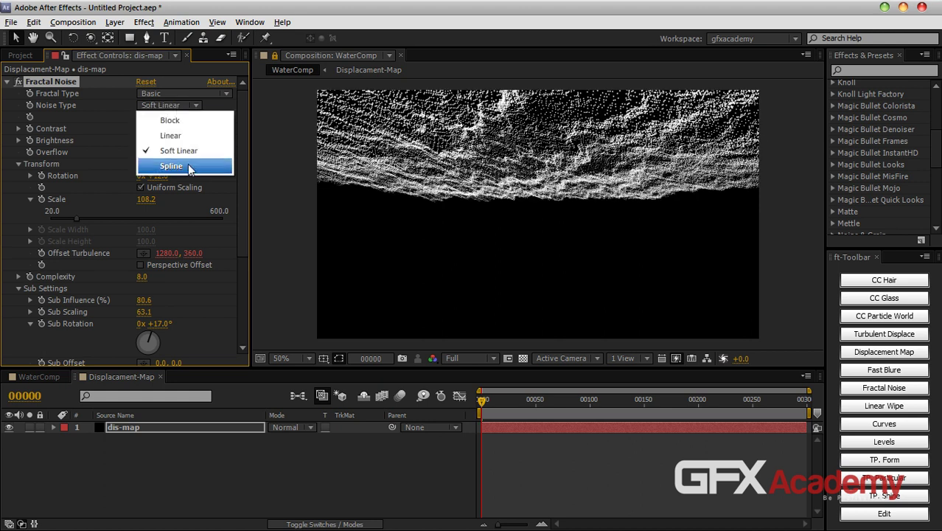
pyautogui.click(183, 122)
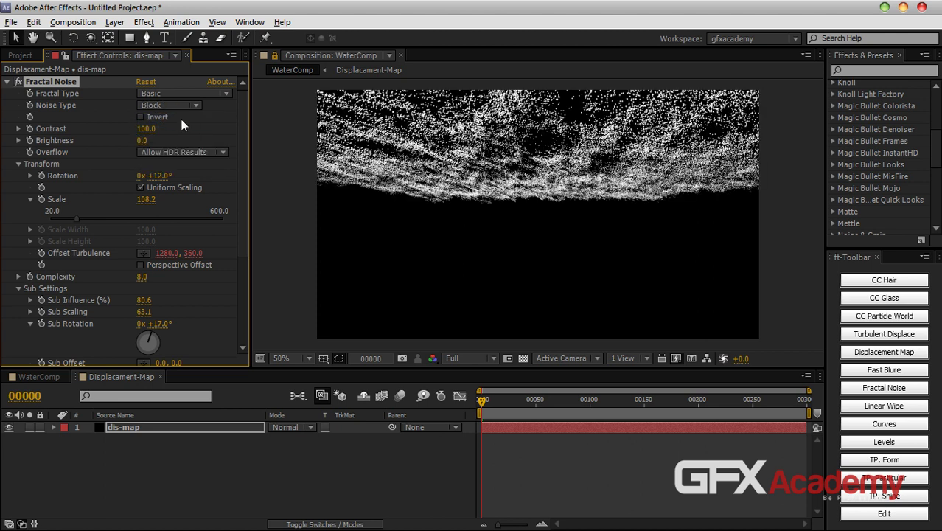
pyautogui.click(179, 106)
pyautogui.click(188, 166)
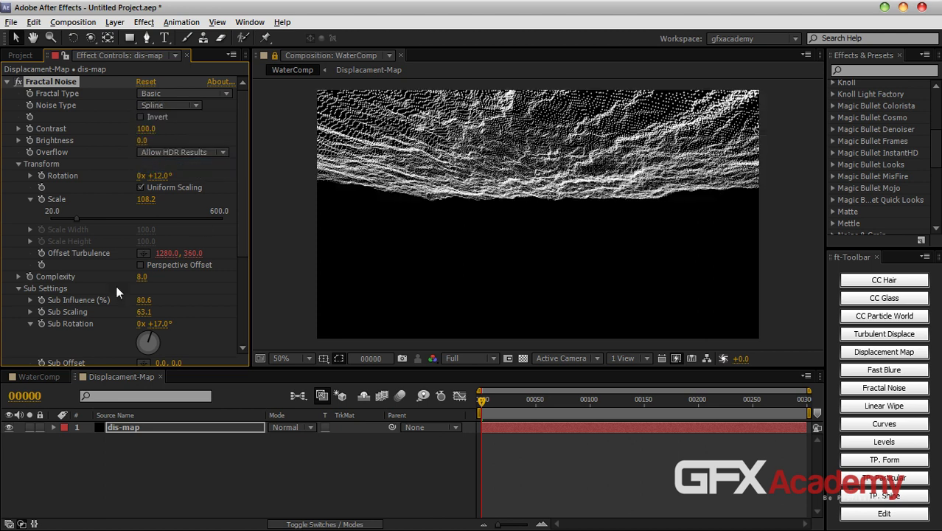
# Step: Set dis-map's Fractal Noise Complexity to 6 and Sub Influence to 77.8
pyautogui.scroll(-5, 228, 250)
pyautogui.click(143, 165)
pyautogui.write('5')
pyautogui.press('Return')
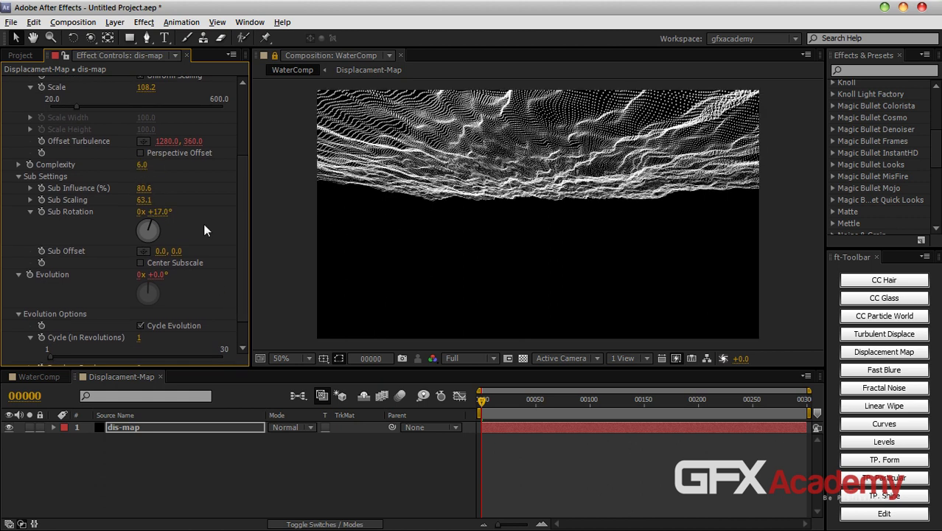
pyautogui.moveTo(150, 194); pyautogui.dragTo(128, 192)
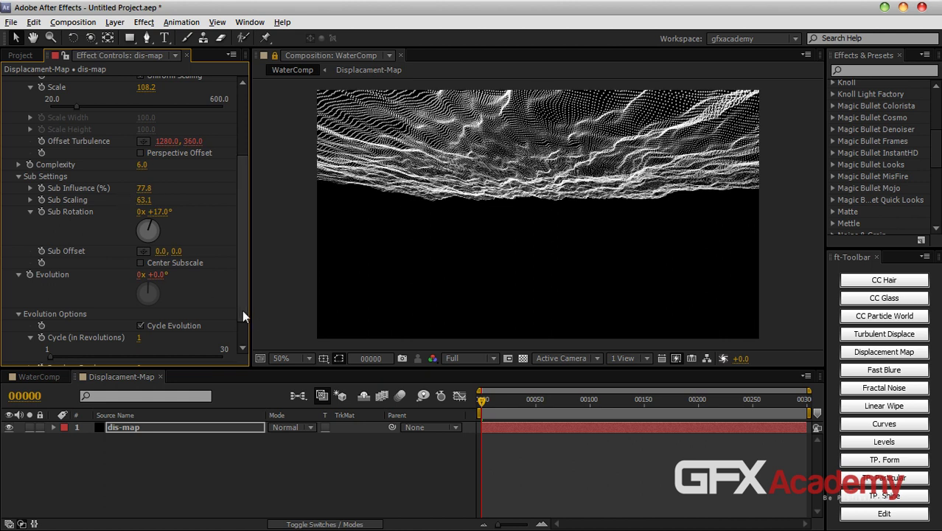
# Step: Set the evolution Cycle of dis-map's Fractal Noise to 2 revolutions
pyautogui.scroll(-1, 241, 309)
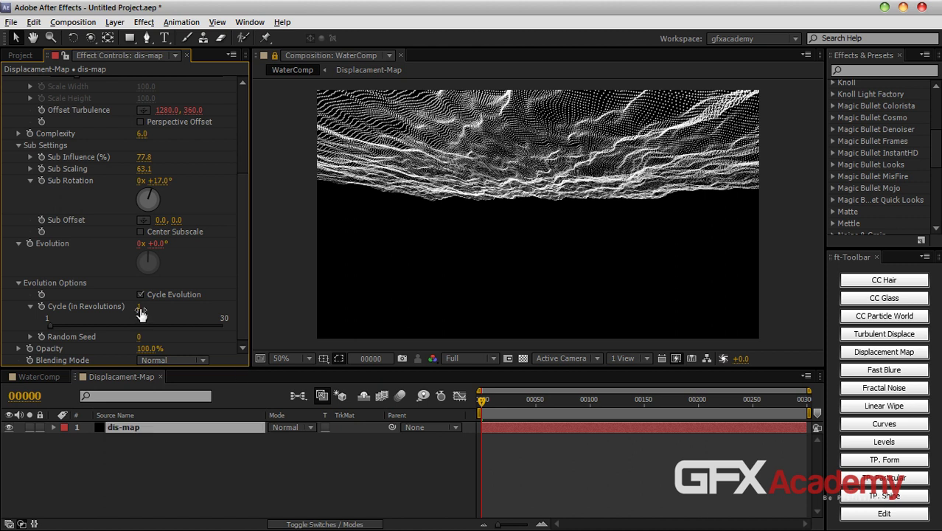
pyautogui.click(138, 306)
pyautogui.write('2')
pyautogui.press('Return')
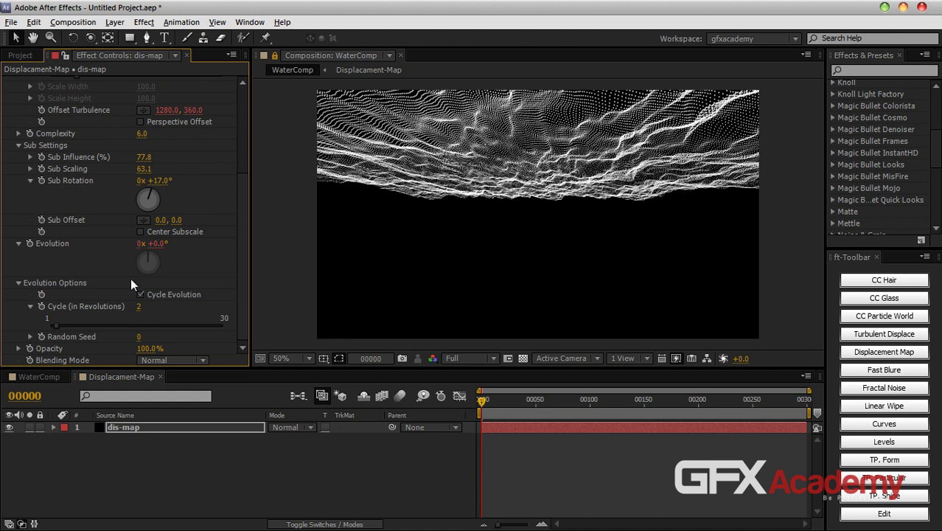
# Step: Close the Displacament-Map timeline and unlock the WaterComp composition viewer
pyautogui.click(333, 485)
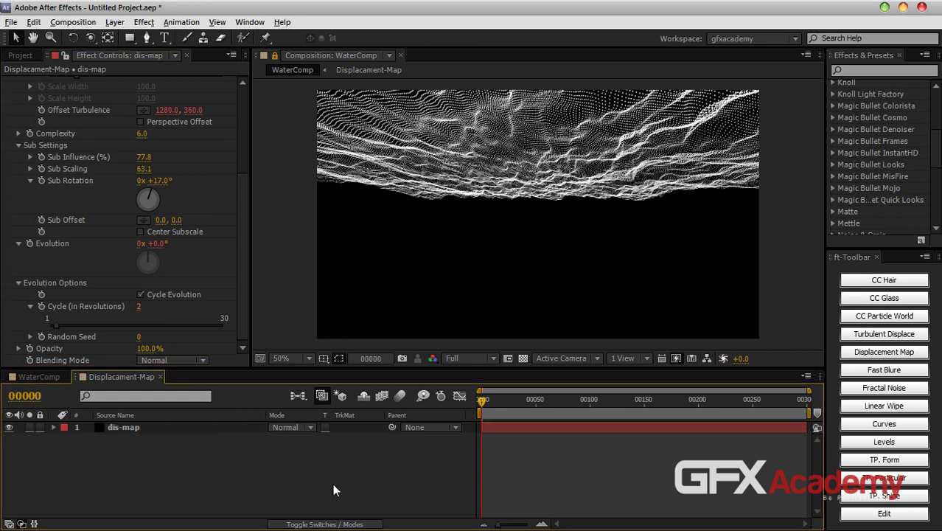
pyautogui.click(160, 376)
pyautogui.click(276, 57)
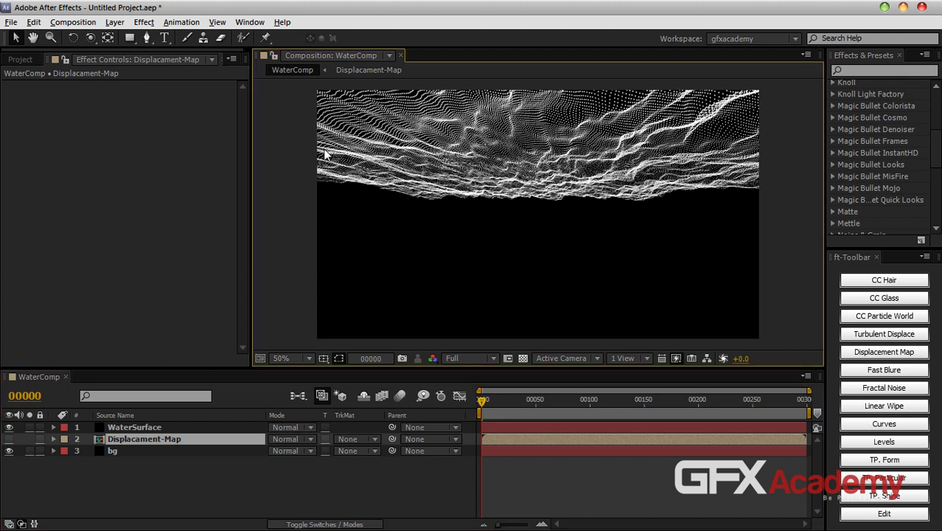
# Step: Change the Form particle color on the WaterSurface layer to dark blue 2F465F
pyautogui.click(190, 426)
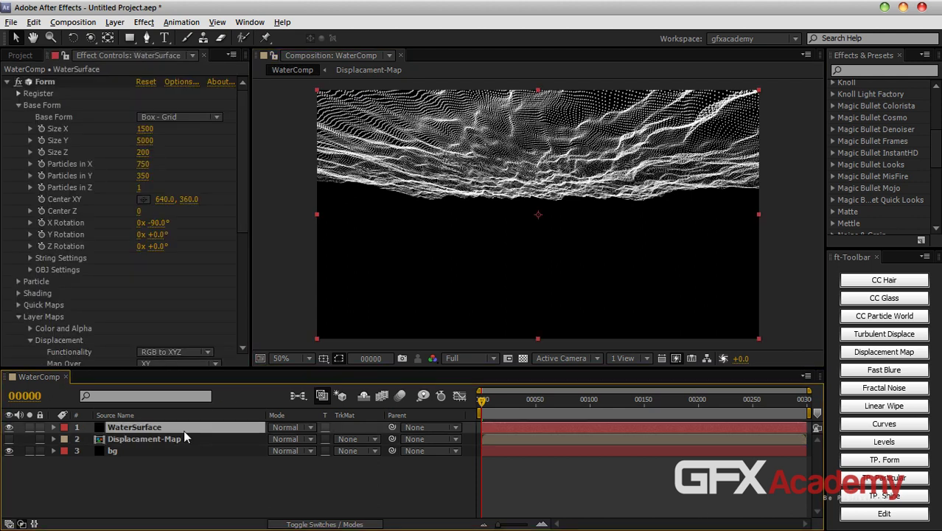
pyautogui.moveTo(241, 229); pyautogui.dragTo(234, 341)
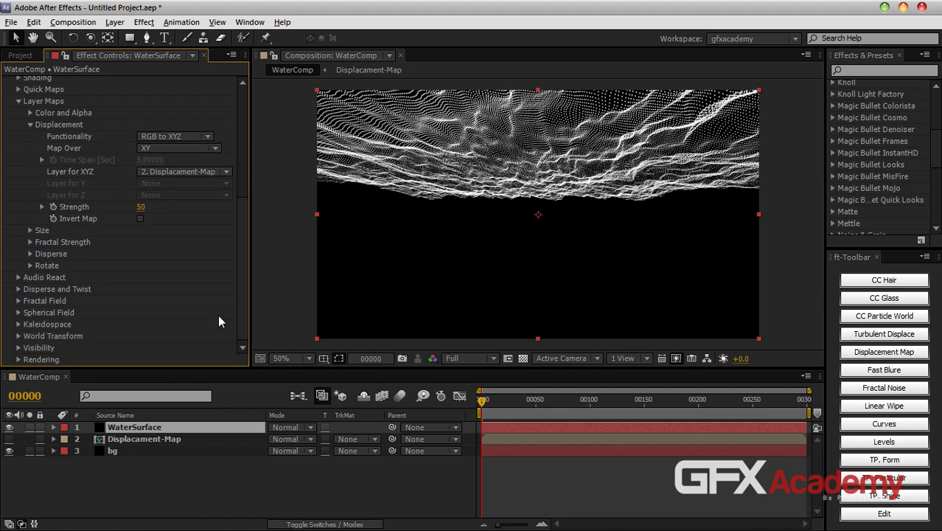
pyautogui.scroll(3, 216, 315)
pyautogui.scroll(1, 217, 316)
pyautogui.click(19, 190)
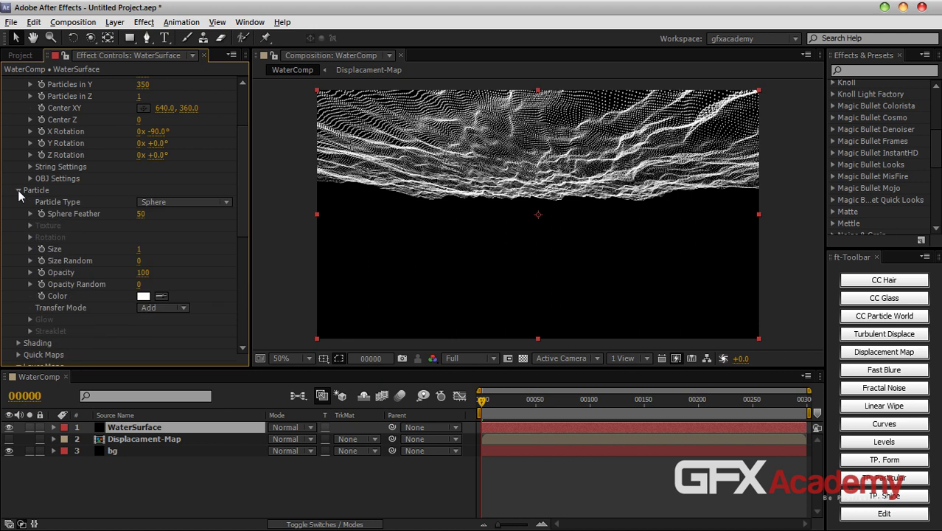
pyautogui.click(143, 296)
pyautogui.moveTo(252, 350); pyautogui.dragTo(252, 282)
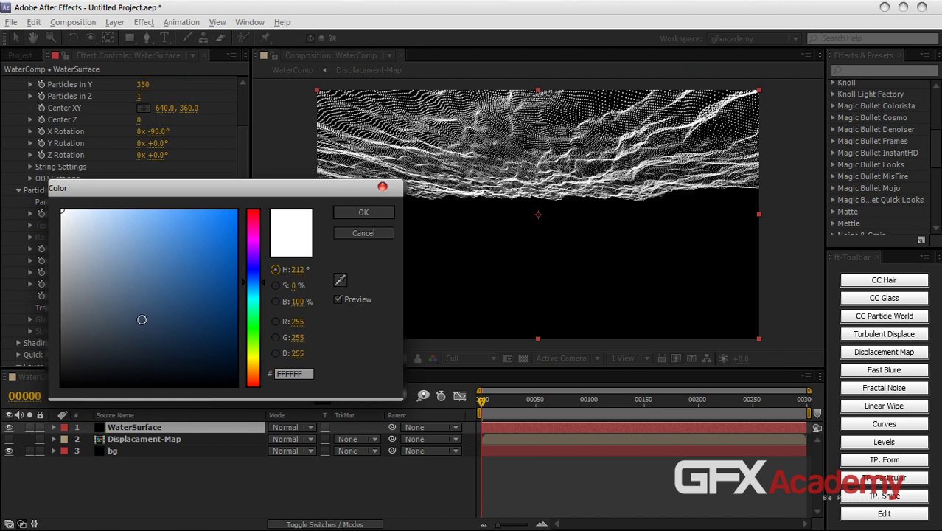
pyautogui.moveTo(143, 327)
pyautogui.mouseDown()
pyautogui.moveTo(151, 307)
pyautogui.moveTo(150, 320)
pyautogui.mouseUp()
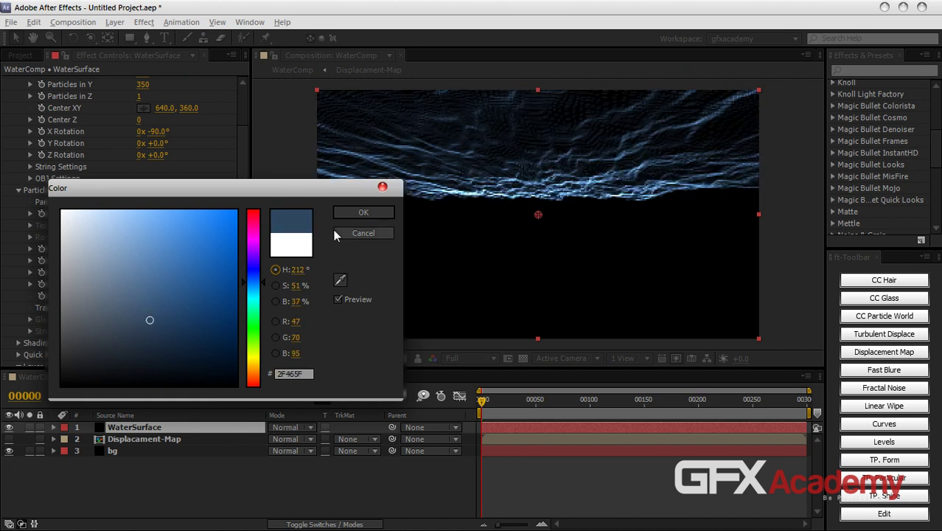
pyautogui.click(350, 214)
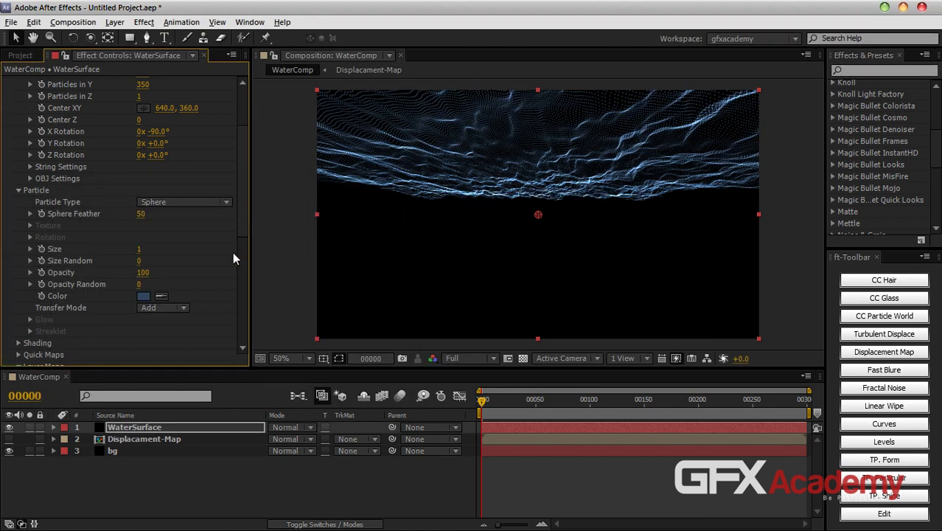
# Step: In the Fractal Field of WaterSurface's Form effect, set Fractal Sum to abs(noise) and Displace to 10
pyautogui.scroll(-5, 242, 222)
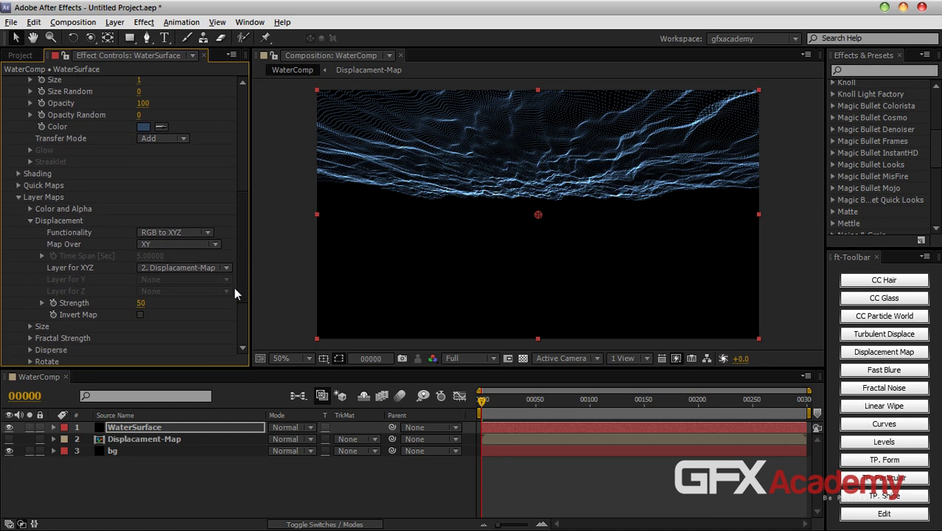
pyautogui.scroll(-3, 235, 295)
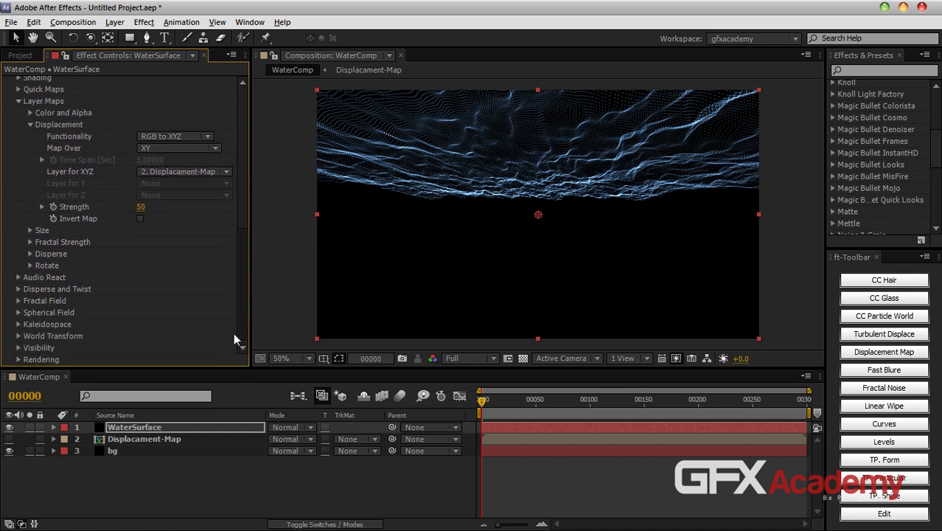
pyautogui.click(19, 301)
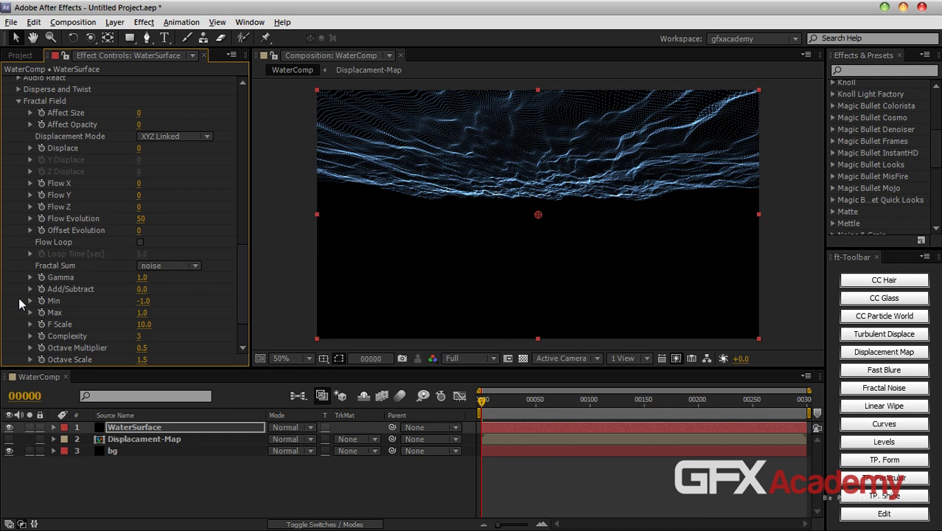
pyautogui.click(180, 265)
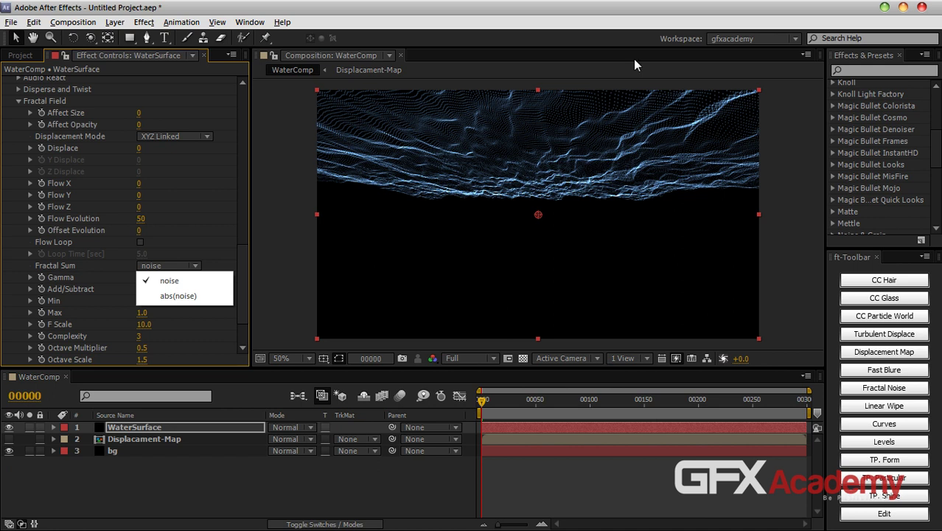
pyautogui.click(177, 297)
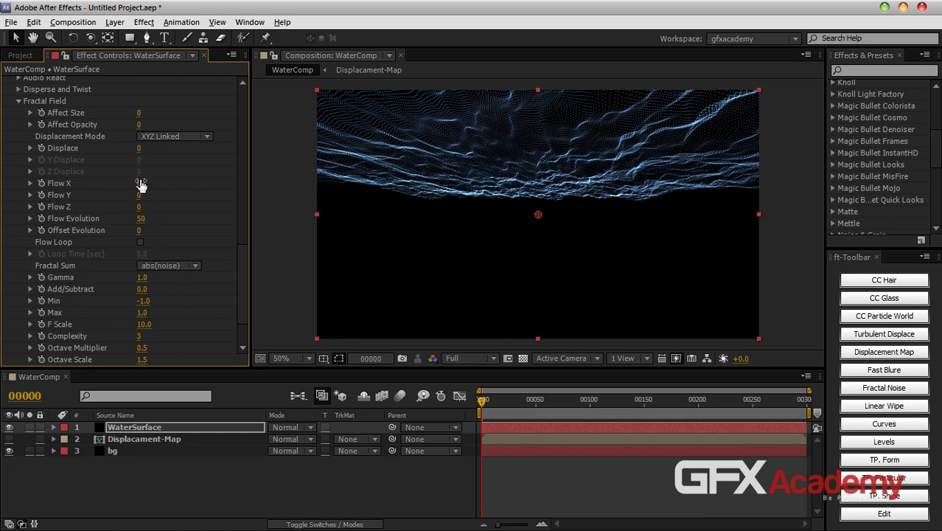
pyautogui.click(138, 149)
pyautogui.write('10')
pyautogui.press('Return')
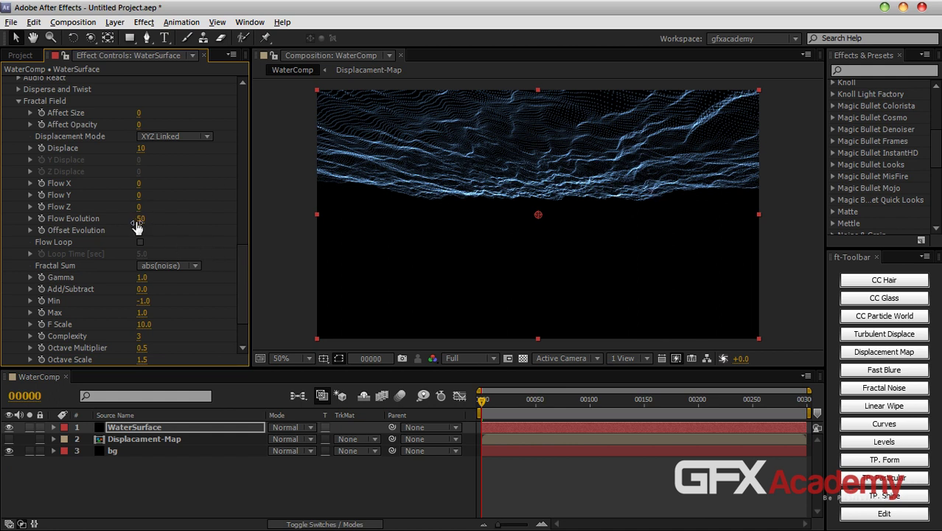
pyautogui.click(381, 486)
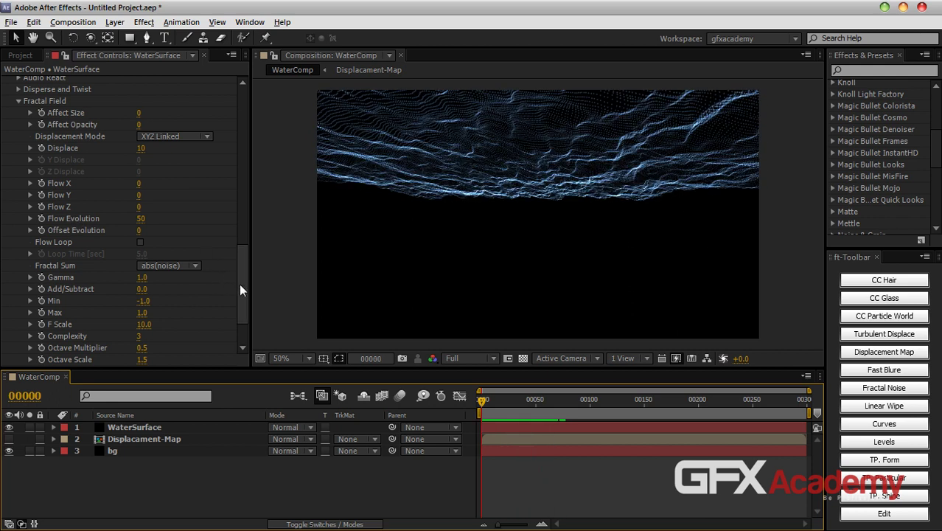
# Step: Set the Fractal Field's F Scale to 20 on WaterSurface's Form effect
pyautogui.moveTo(238, 283); pyautogui.dragTo(239, 300)
pyautogui.click(145, 267)
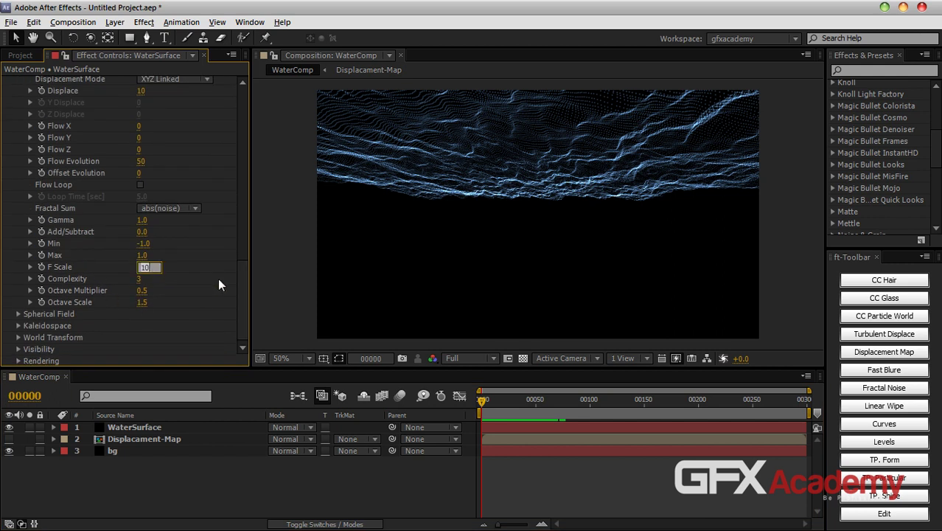
pyautogui.write('20')
pyautogui.press('Return')
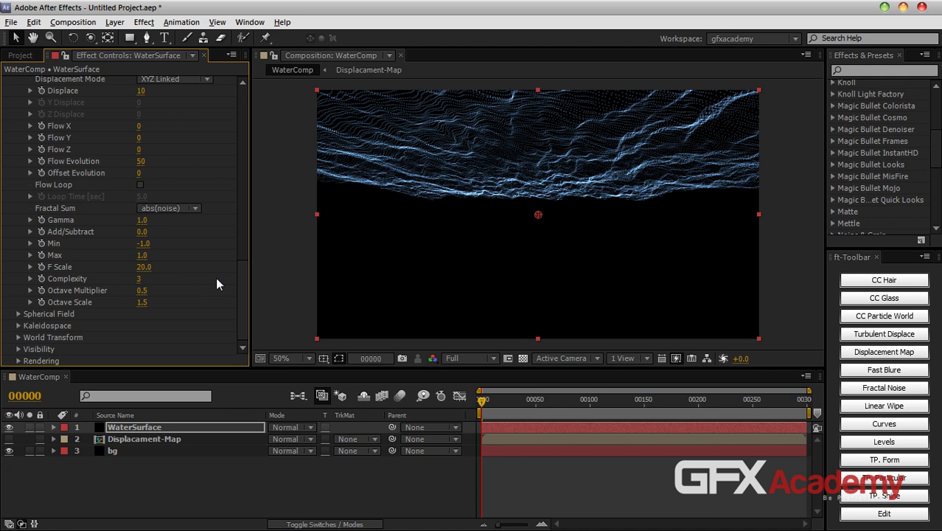
# Step: Try a Fractal Field Complexity of 8 on WaterSurface and return it to 3
pyautogui.moveTo(246, 295); pyautogui.dragTo(244, 325)
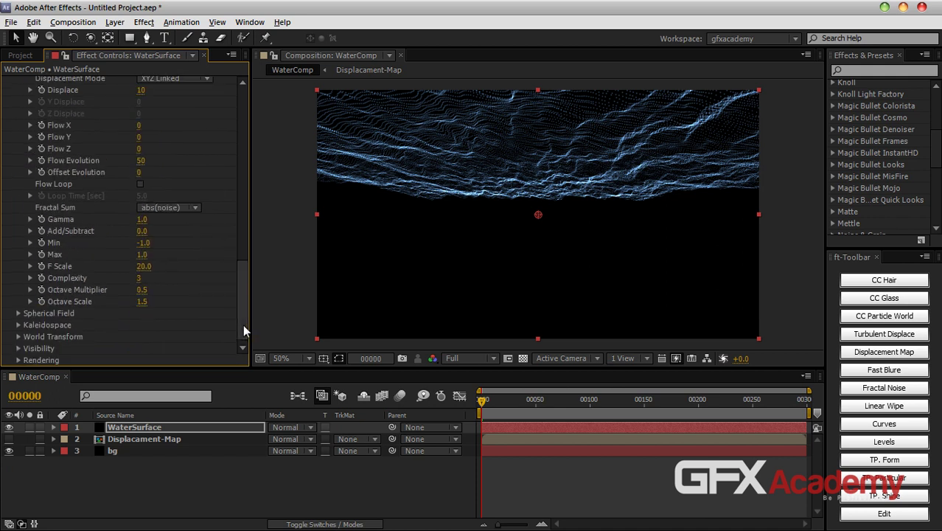
pyautogui.click(139, 278)
pyautogui.write('8')
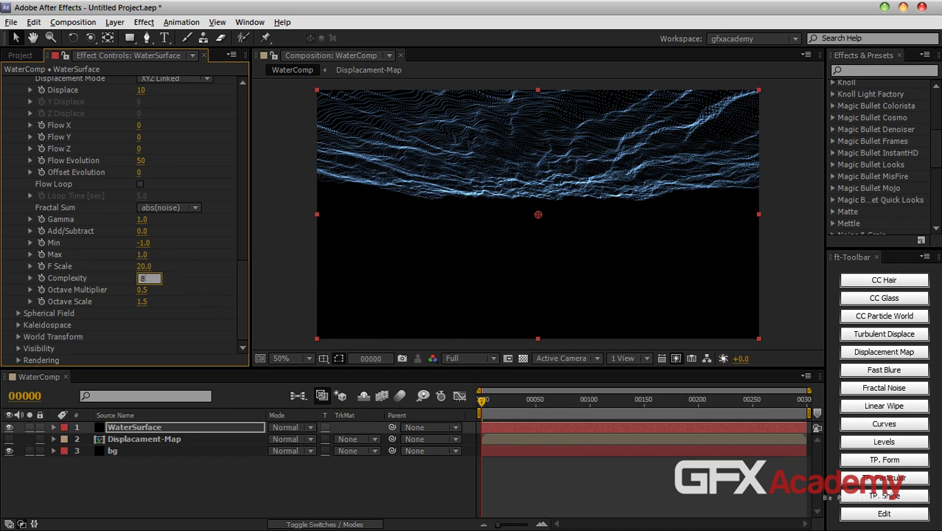
pyautogui.press('Return')
pyautogui.click(139, 282)
pyautogui.write('3')
pyautogui.press('Return')
# Step: Set Particles in Y to 450 in WaterSurface's Form Base Form settings and collapse the Form effect
pyautogui.scroll(10, 204, 329)
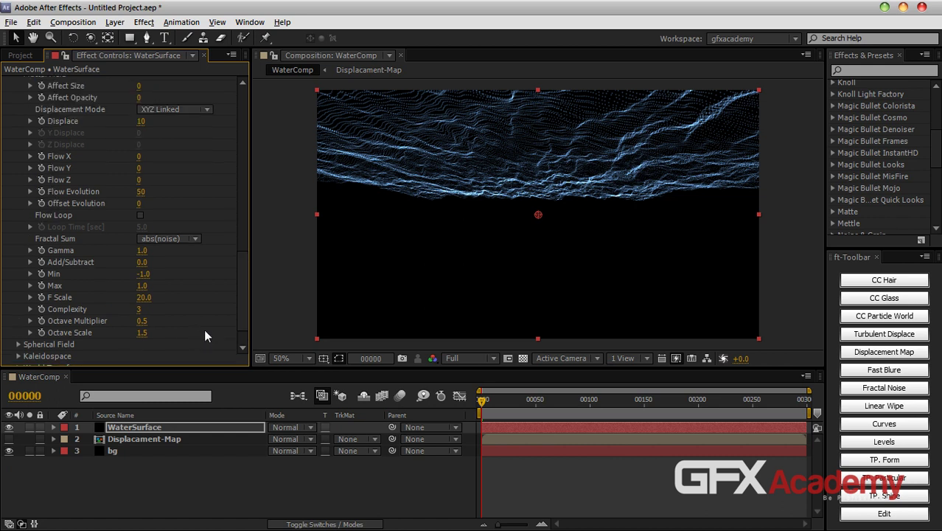
pyautogui.scroll(10, 205, 330)
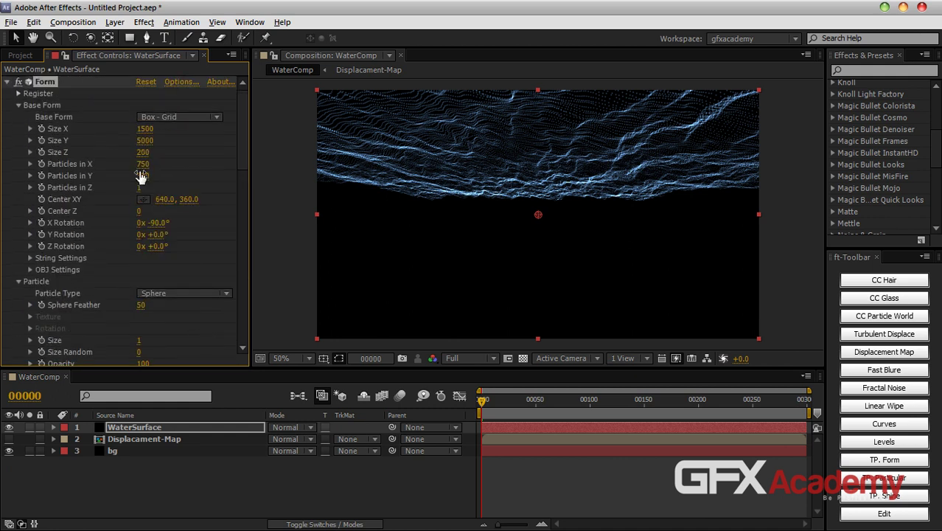
pyautogui.click(143, 178)
pyautogui.write('450')
pyautogui.press('Return')
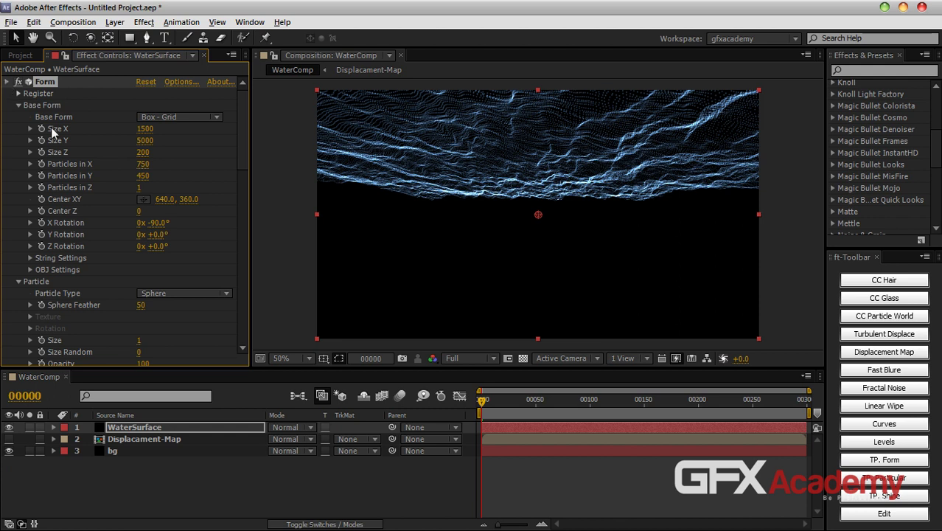
pyautogui.click(8, 82)
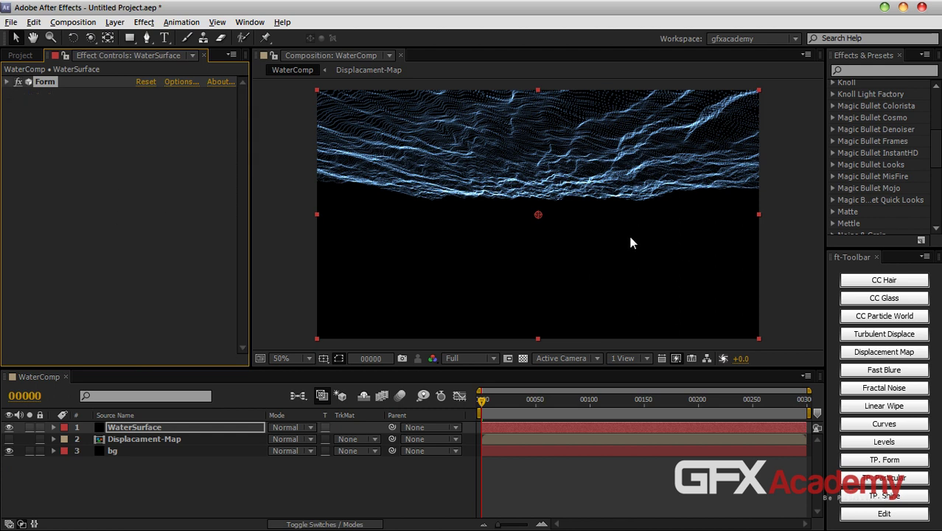
# Step: Find the CC Vector Blur effect and apply it to the WaterSurface layer
pyautogui.press('/')
pyautogui.moveTo(532, 193); pyautogui.dragTo(534, 309)
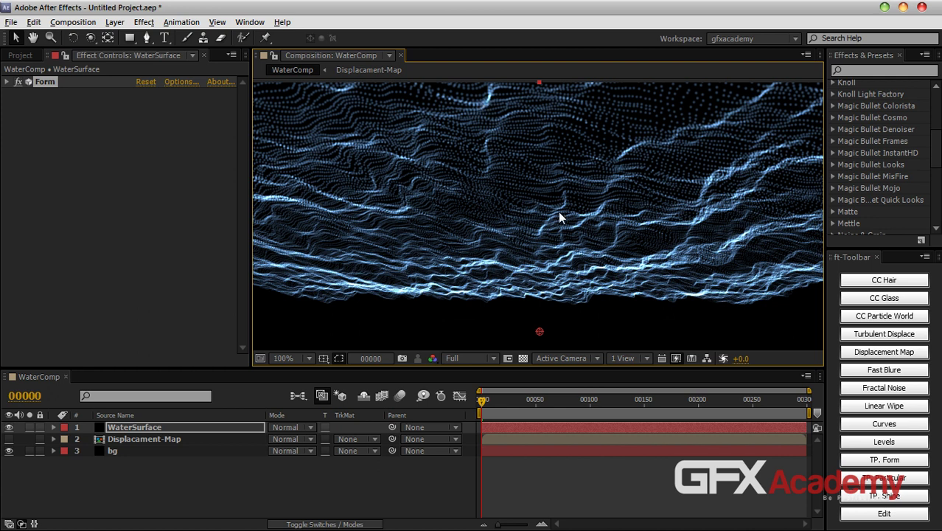
pyautogui.moveTo(446, 214); pyautogui.dragTo(591, 246)
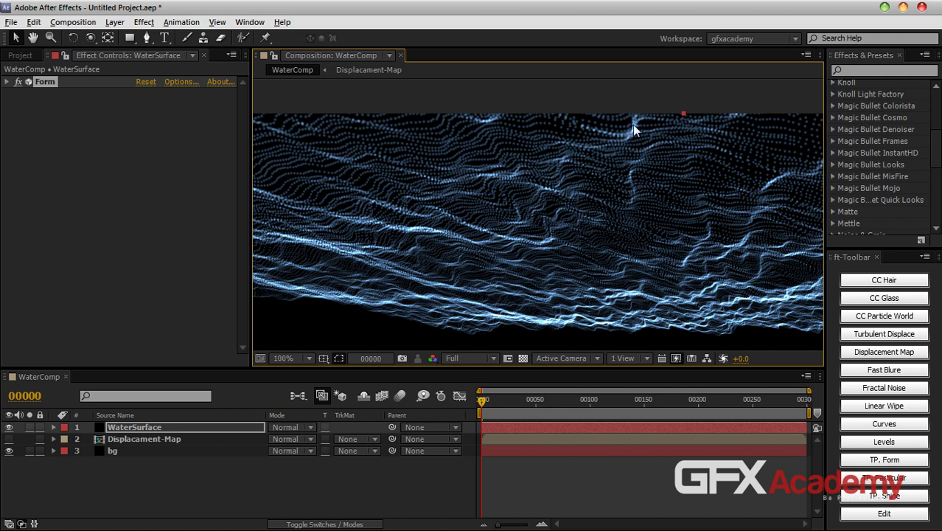
pyautogui.press(',')
pyautogui.moveTo(583, 203); pyautogui.dragTo(481, 143)
pyautogui.click(858, 68)
pyautogui.write('cc ve')
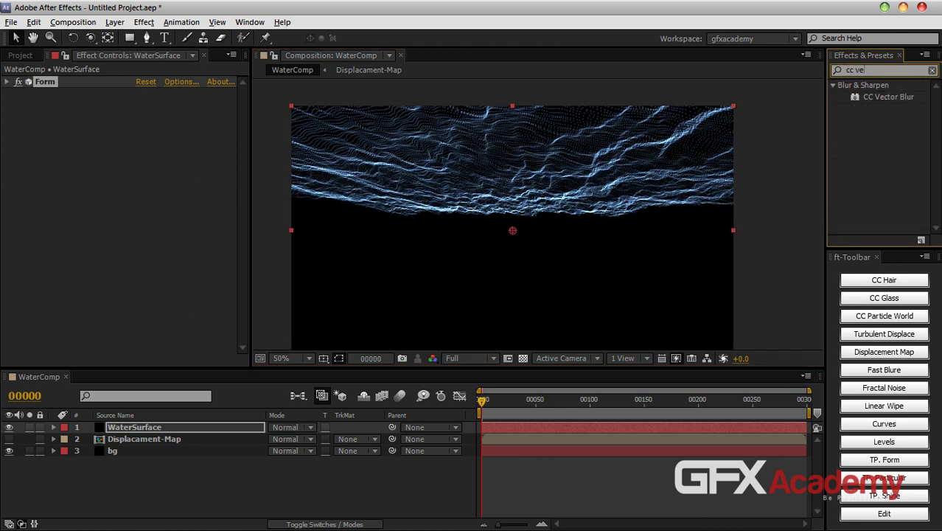
pyautogui.moveTo(894, 99); pyautogui.dragTo(157, 426)
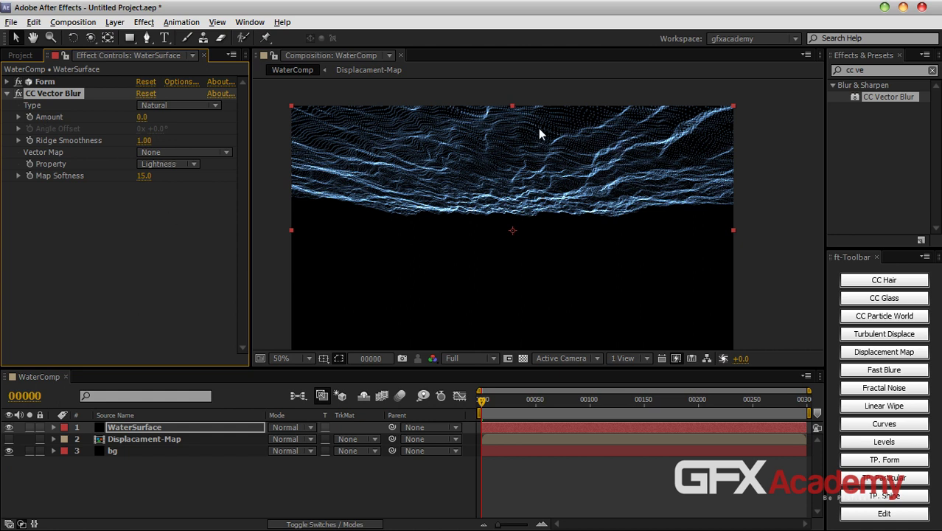
# Step: Set the CC Vector Blur Amount on WaterSurface to 10
pyautogui.click(141, 117)
pyautogui.write('10')
pyautogui.press('Return')
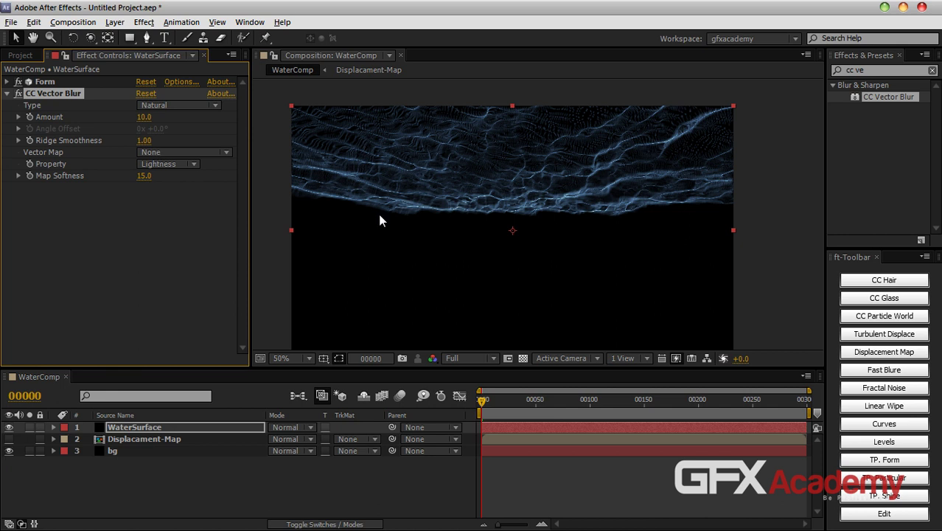
# Step: Set the CC Vector Blur Ridge Smoothness to 0 and Map Softness to about 24.3 on WaterSurface
pyautogui.press('.')
pyautogui.moveTo(419, 139); pyautogui.dragTo(474, 213)
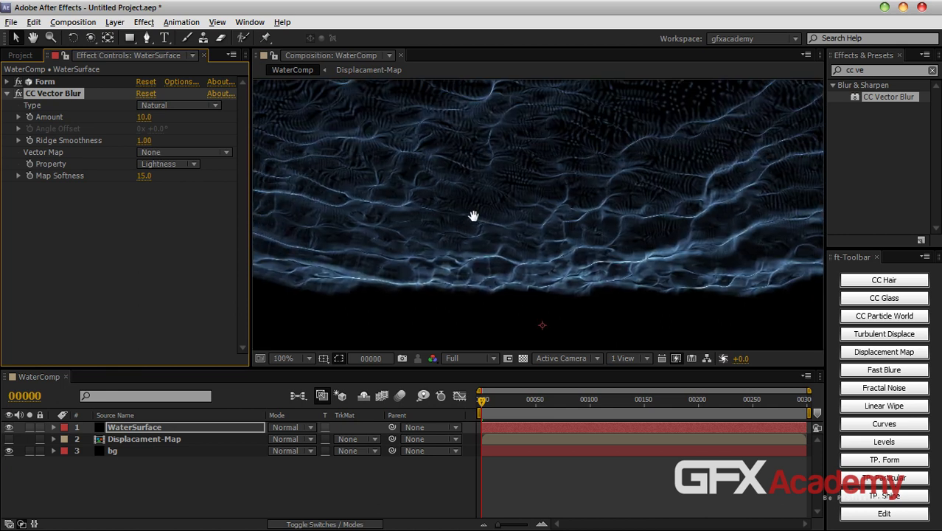
pyautogui.click(150, 141)
pyautogui.write('0')
pyautogui.press('Return')
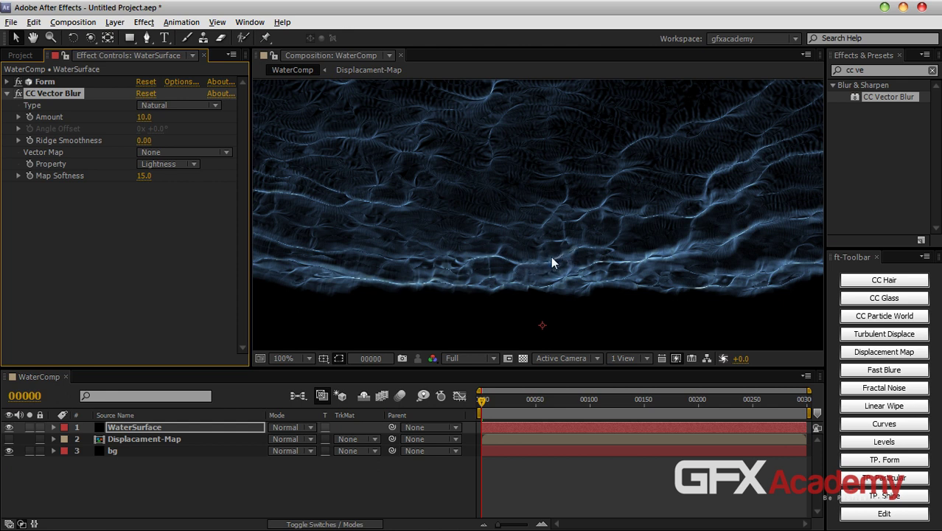
pyautogui.moveTo(142, 181); pyautogui.dragTo(203, 175)
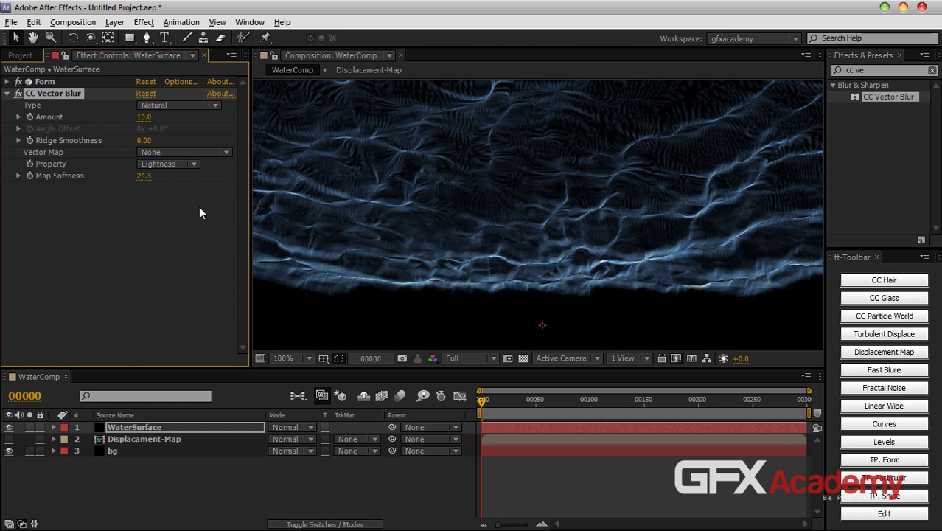
# Step: Compare the CC Vector Blur types Constant Length, Perpendicular, Direction Center and Direction Fading on WaterSurface and settle on Perpendicular
pyautogui.click(159, 107)
pyautogui.click(183, 135)
pyautogui.click(181, 105)
pyautogui.click(188, 151)
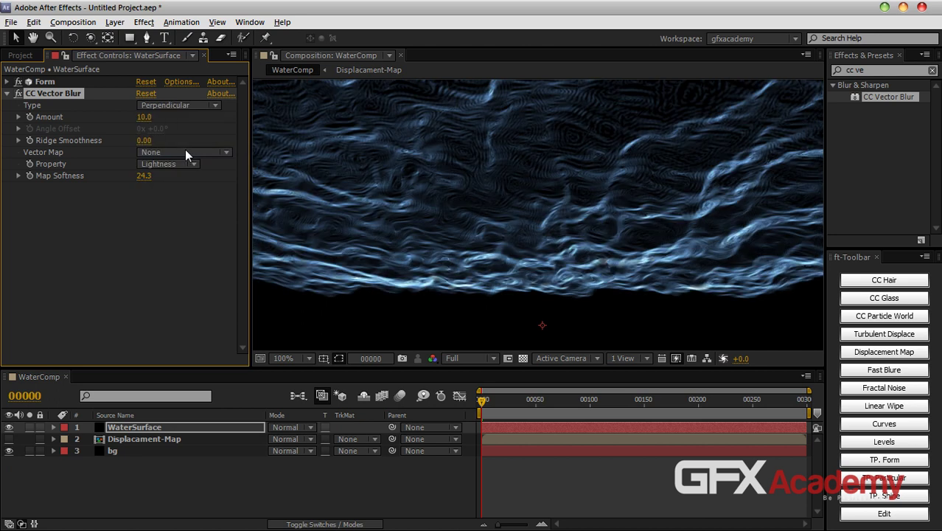
pyautogui.click(140, 106)
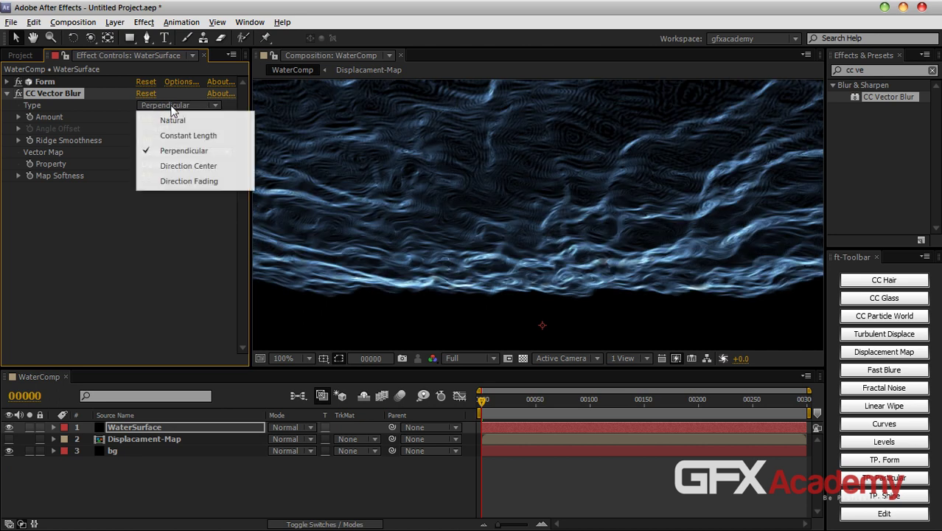
pyautogui.click(181, 164)
pyautogui.click(180, 106)
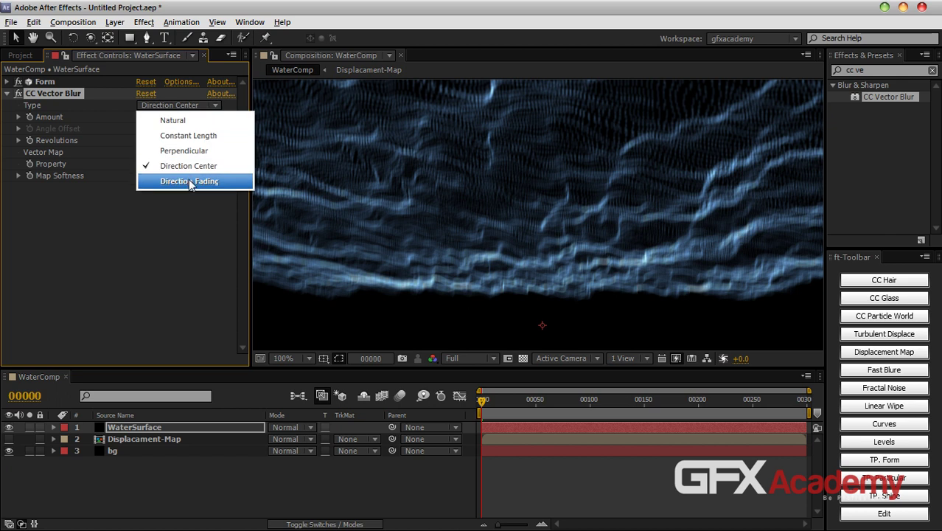
pyautogui.click(188, 180)
pyautogui.click(185, 105)
pyautogui.click(185, 152)
# Step: Preview the whole WaterComp frame with the new blur and collapse the CC Vector Blur effect
pyautogui.press(',')
pyautogui.moveTo(656, 210); pyautogui.dragTo(631, 158)
pyautogui.click(332, 477)
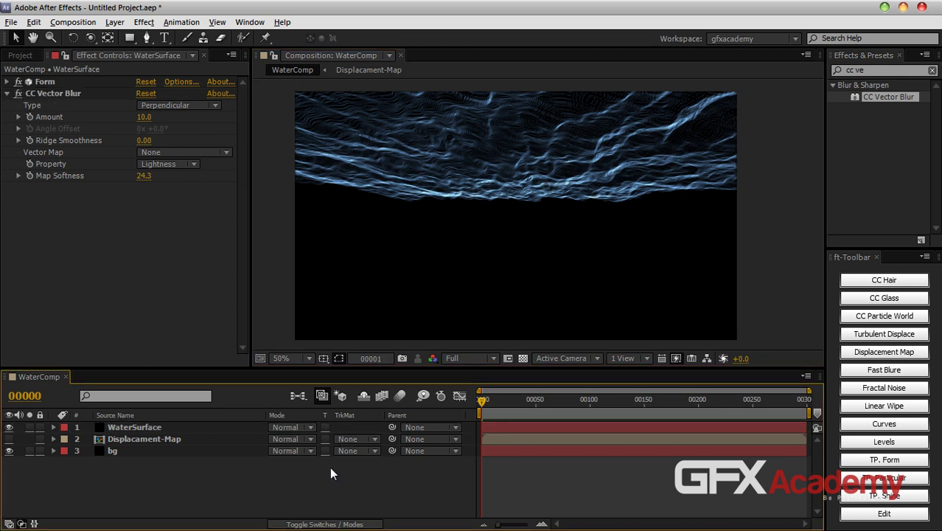
pyautogui.press('KP_0')
pyautogui.click(8, 94)
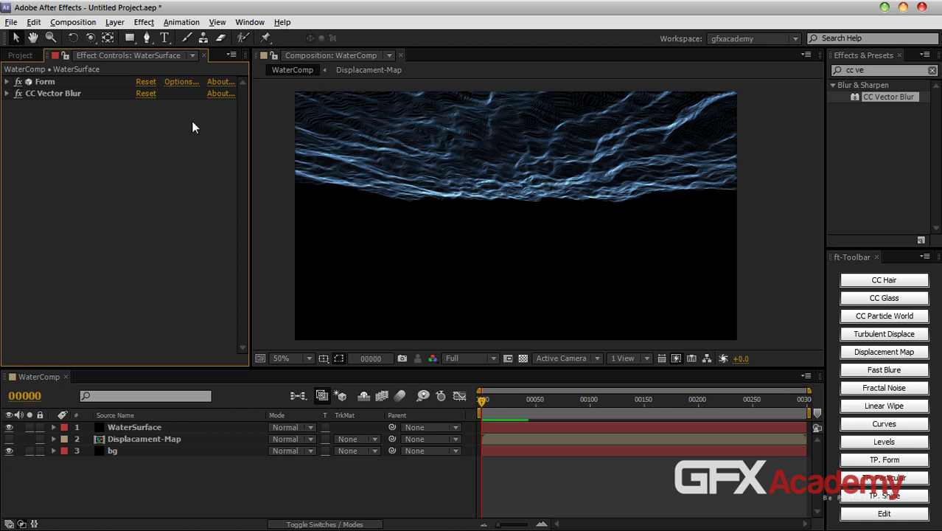
pyautogui.click(115, 22)
pyautogui.moveTo(126, 37)
pyautogui.click(421, 53)
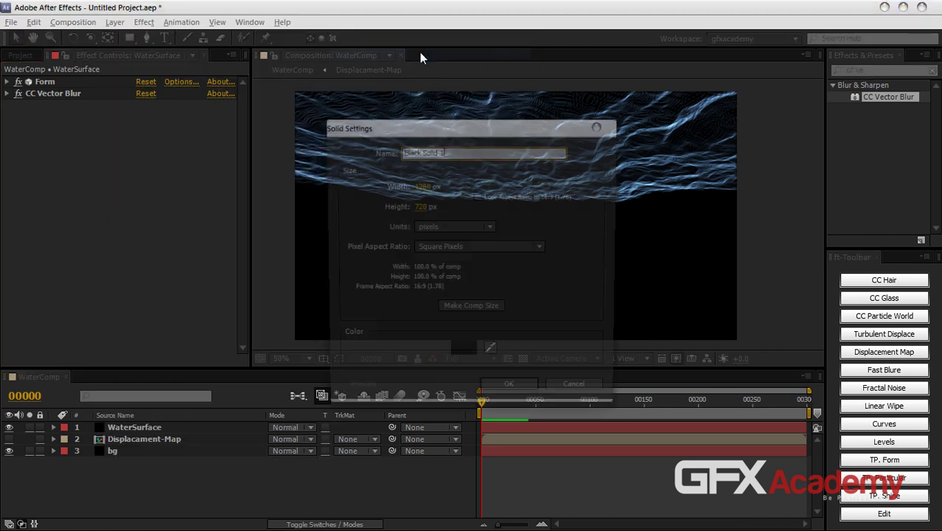
pyautogui.click(587, 394)
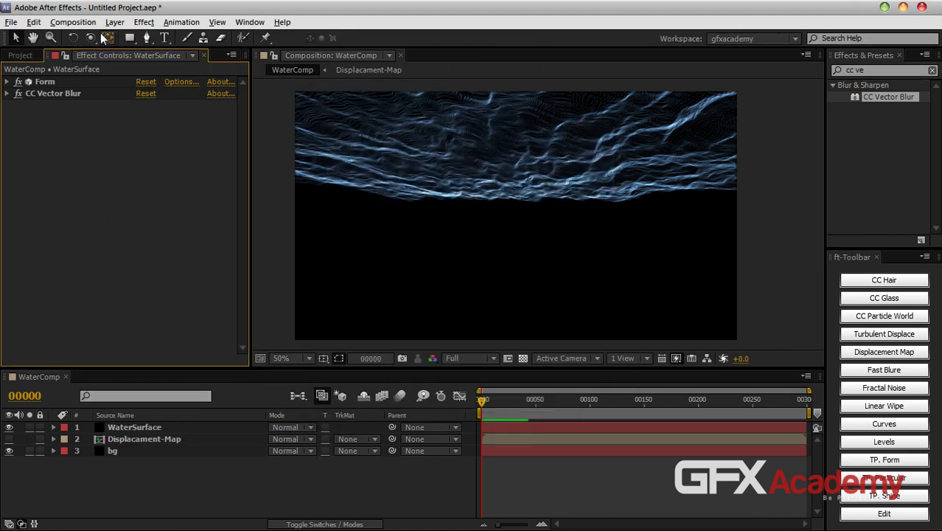
# Step: Add a point light at 100% intensity to WaterComp with the dark blue colour 2E4653
pyautogui.click(114, 22)
pyautogui.moveTo(125, 36)
pyautogui.click(375, 73)
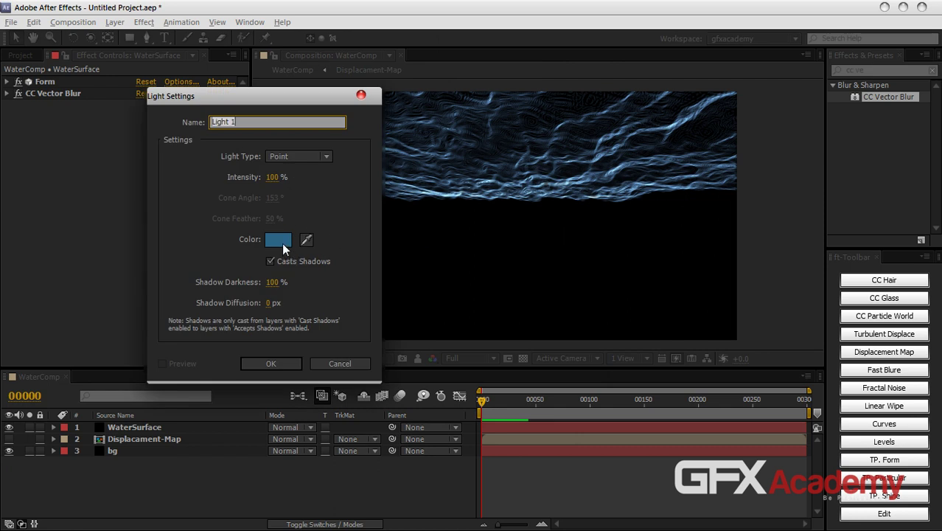
pyautogui.click(286, 238)
pyautogui.click(145, 314)
pyautogui.moveTo(144, 314); pyautogui.dragTo(140, 328)
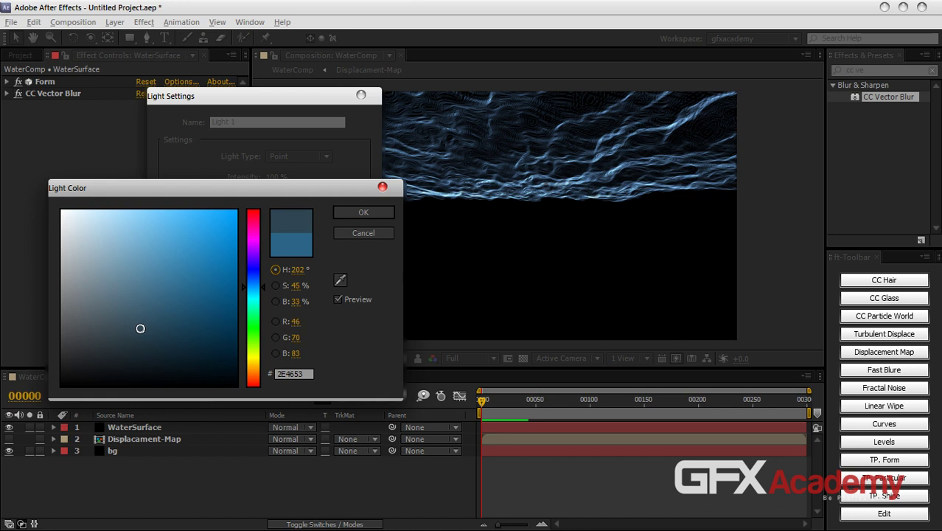
pyautogui.click(359, 214)
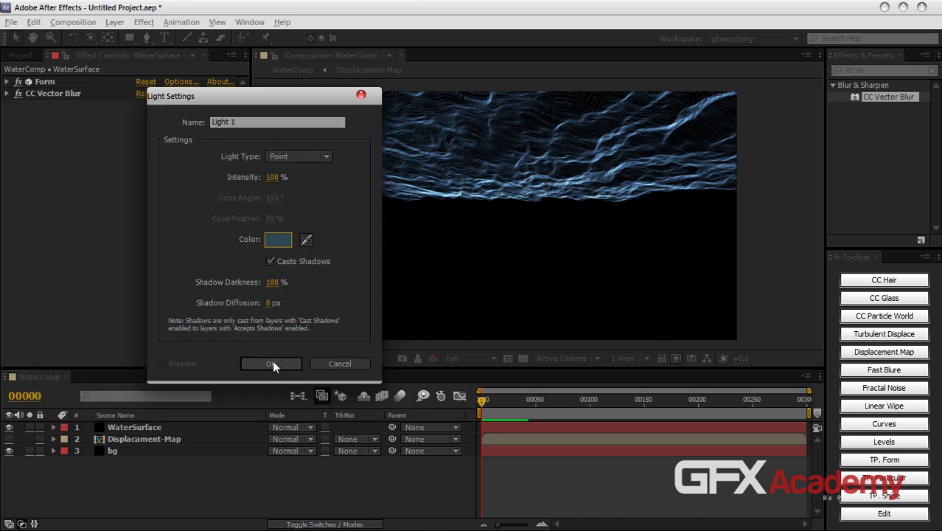
pyautogui.click(272, 364)
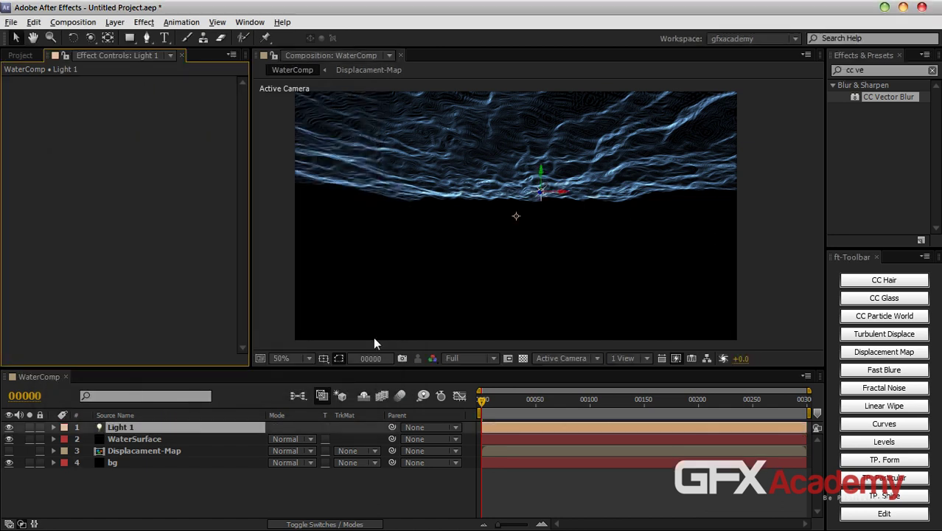
# Step: Turn on Shading in the Form effect of the WaterSurface layer
pyautogui.click(120, 440)
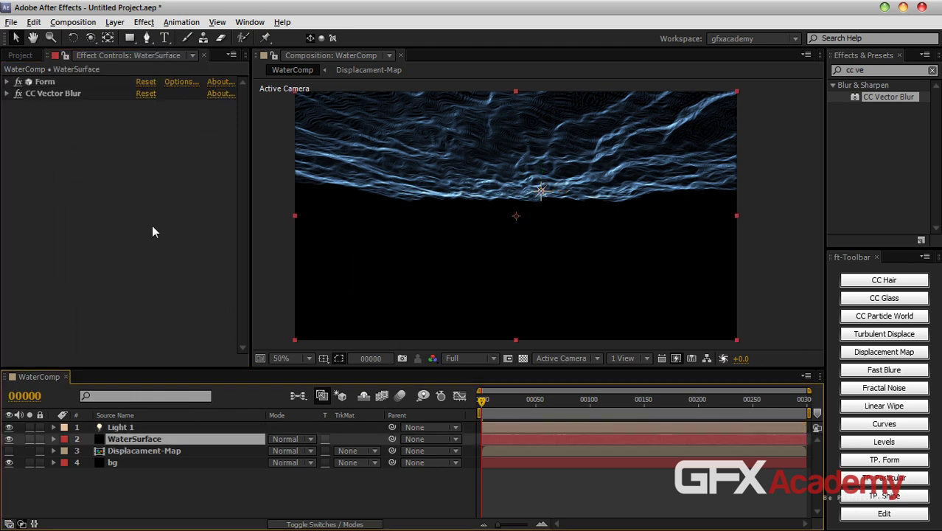
pyautogui.click(7, 82)
pyautogui.scroll(-5, 94, 267)
pyautogui.scroll(-3, 94, 266)
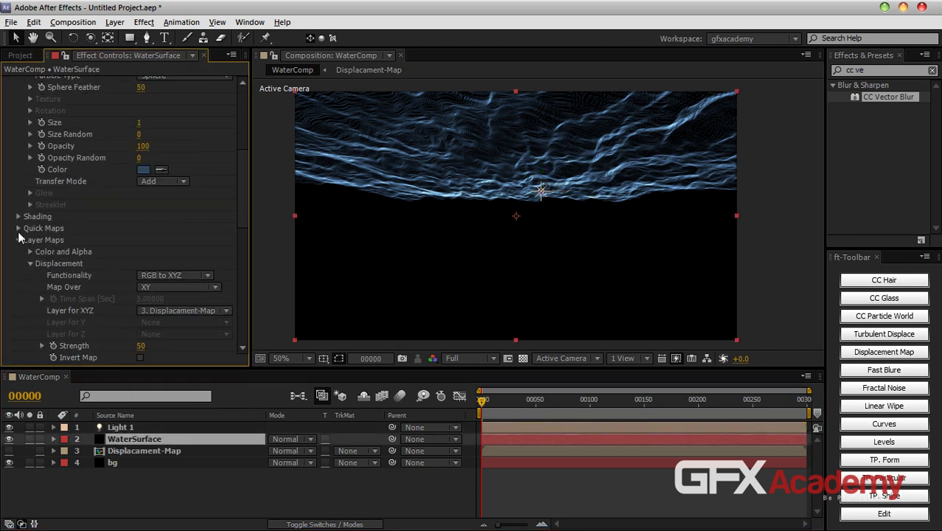
pyautogui.click(18, 217)
pyautogui.click(159, 230)
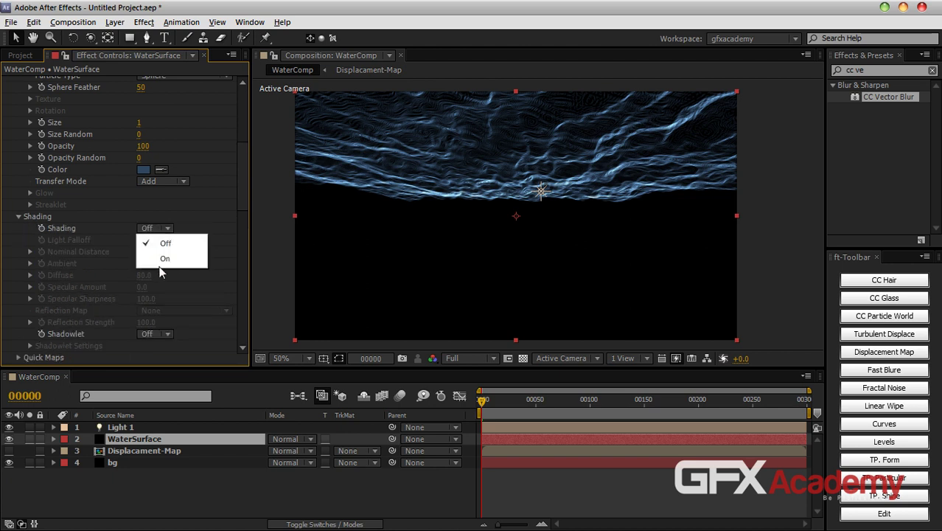
pyautogui.click(162, 256)
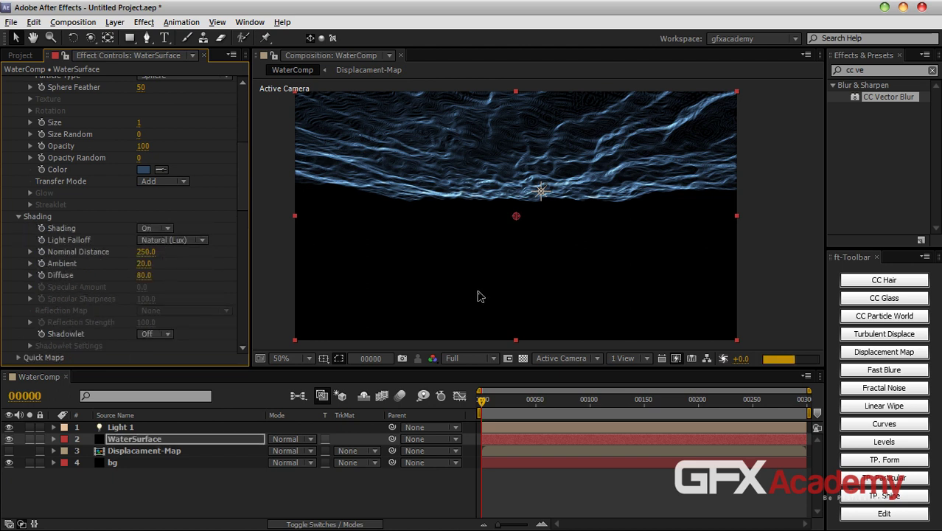
# Step: Reposition Light 1 right of centre in the upper part of the frame, just below the near water ripples
pyautogui.click(112, 427)
pyautogui.moveTo(540, 193); pyautogui.dragTo(553, 196)
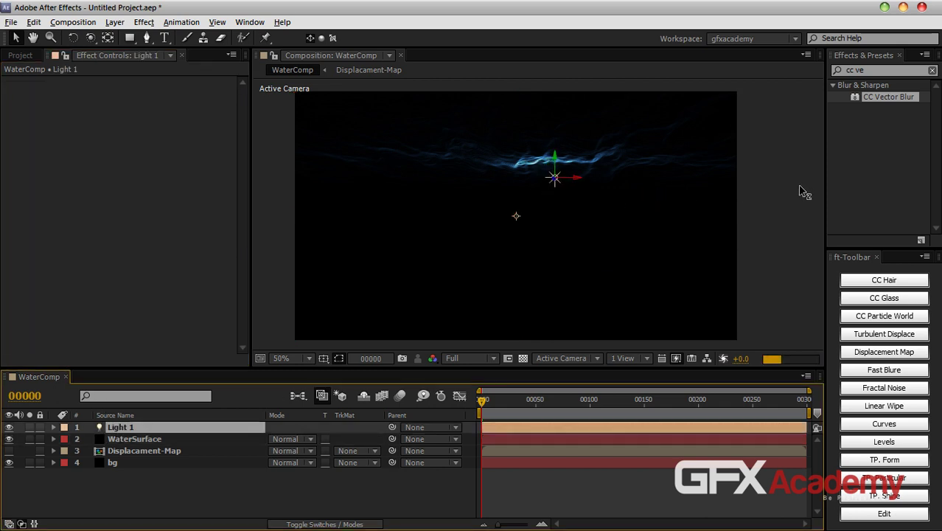
pyautogui.click(707, 188)
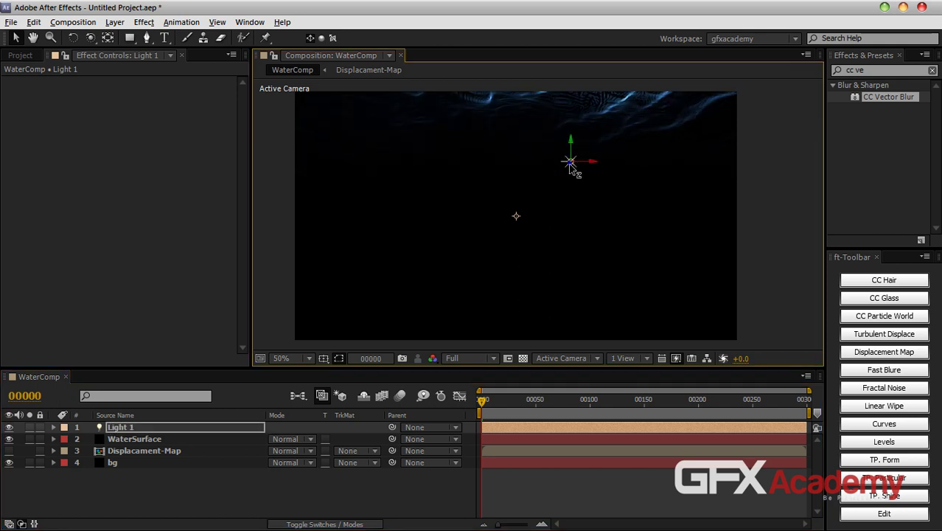
pyautogui.moveTo(566, 167); pyautogui.dragTo(513, 173)
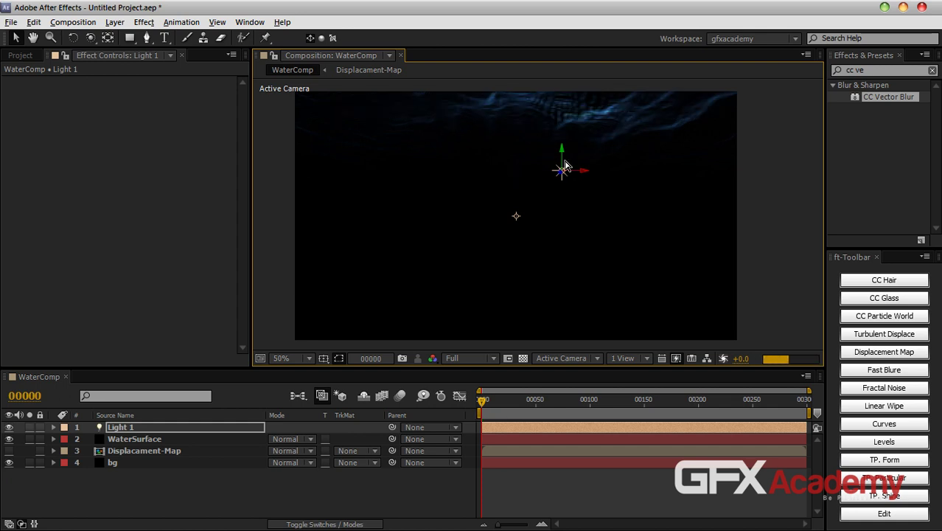
pyautogui.moveTo(562, 165); pyautogui.dragTo(564, 155)
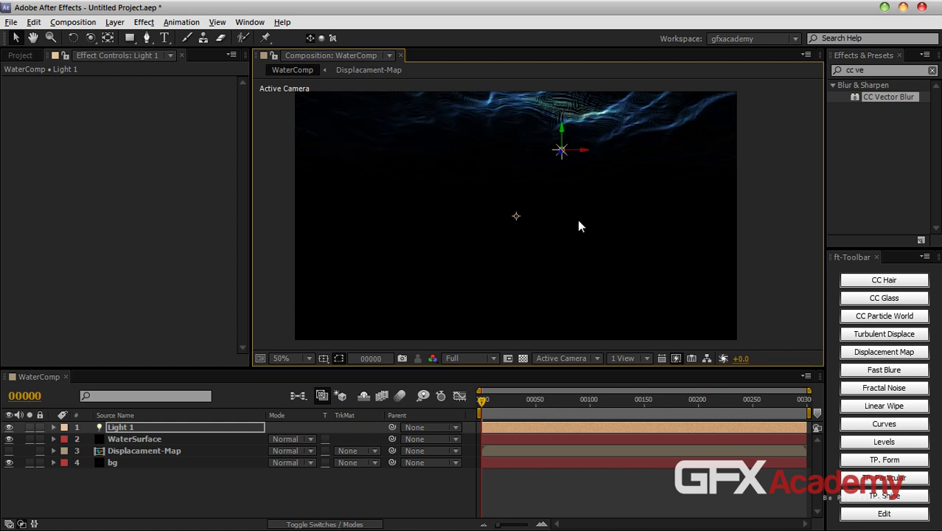
# Step: Duplicate Light 1 and move the copy left of centre onto the far edge of the water surface
pyautogui.click(152, 424)
pyautogui.hotkey('ctrl', 'd')
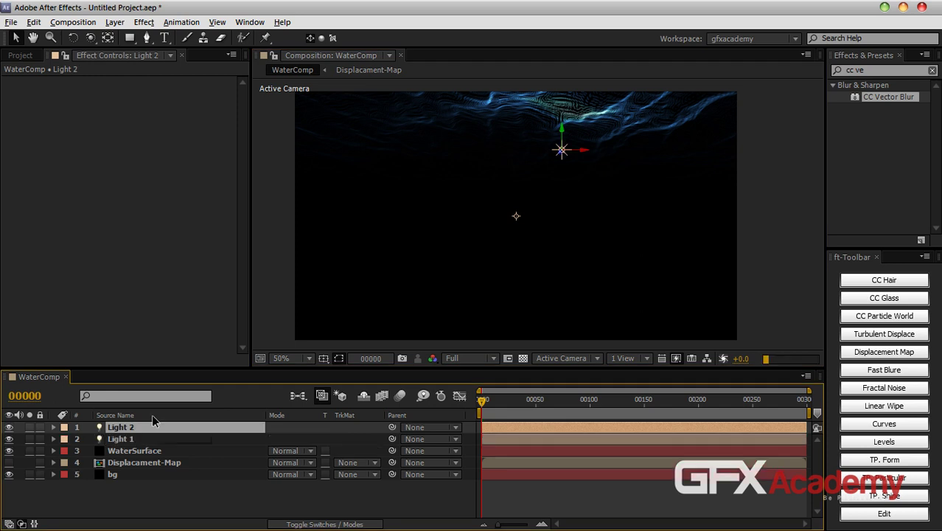
pyautogui.moveTo(564, 161); pyautogui.dragTo(209, 191)
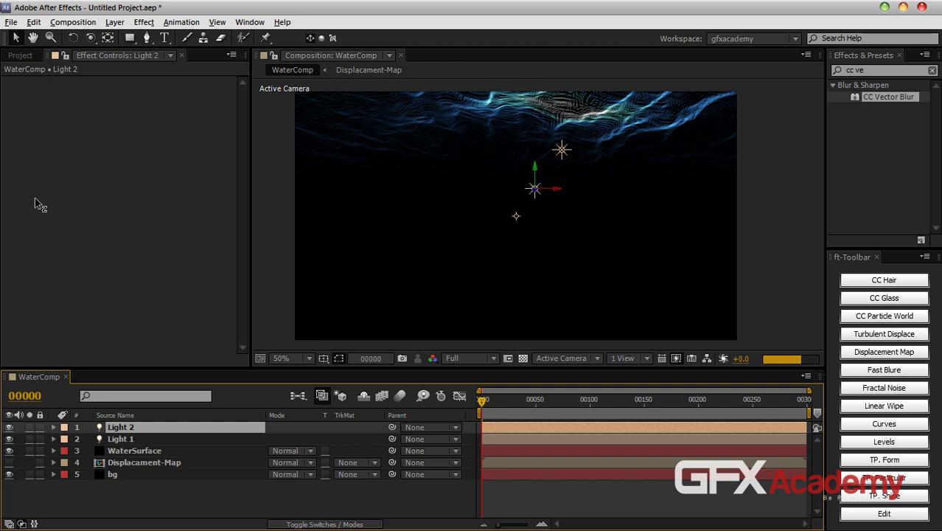
pyautogui.moveTo(537, 192); pyautogui.dragTo(536, 196)
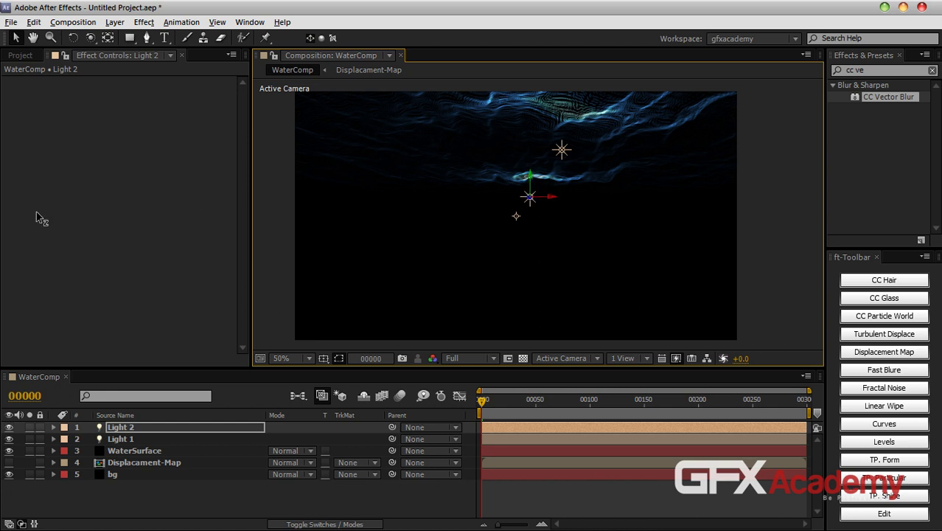
pyautogui.moveTo(548, 195); pyautogui.dragTo(456, 208)
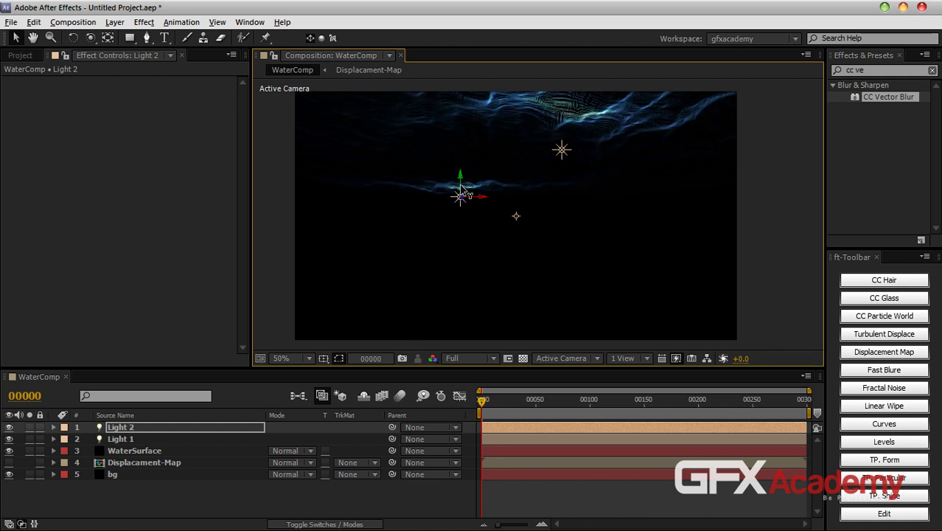
pyautogui.moveTo(463, 191); pyautogui.dragTo(464, 174)
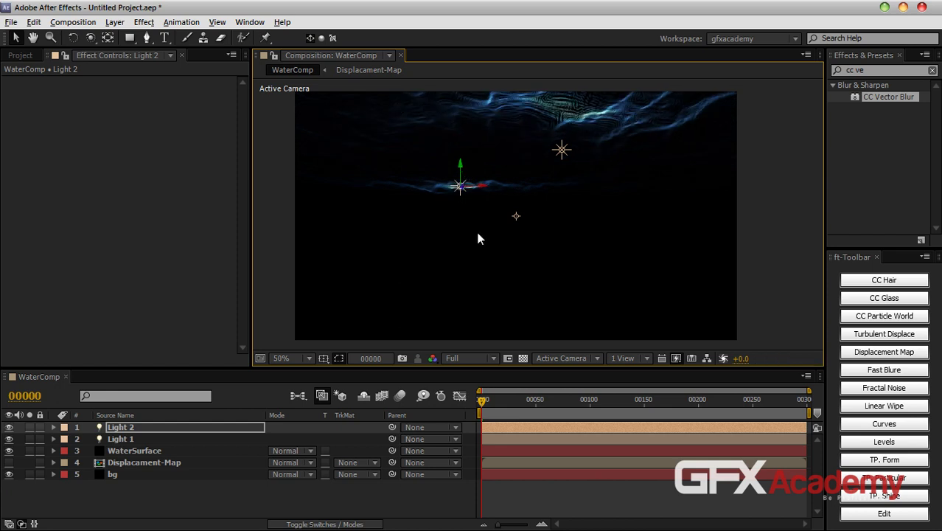
pyautogui.moveTo(460, 189); pyautogui.dragTo(362, 204)
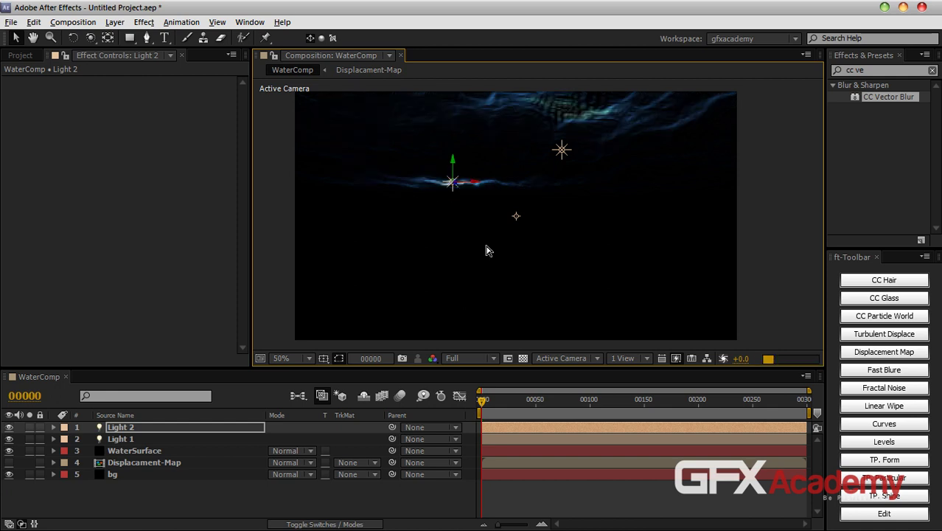
# Step: Move Light 1 slightly down and left to light the middle of the water surface, and deselect it
pyautogui.click(561, 150)
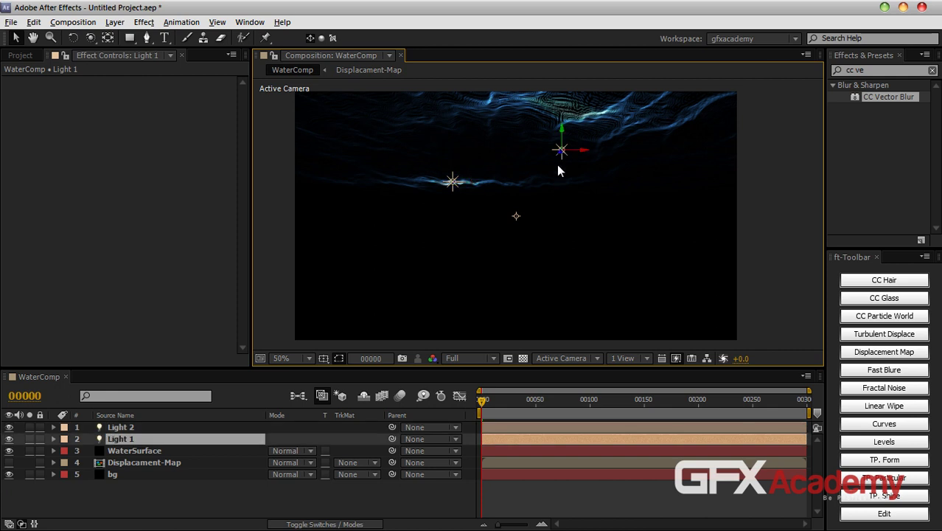
pyautogui.moveTo(559, 153); pyautogui.dragTo(406, 177)
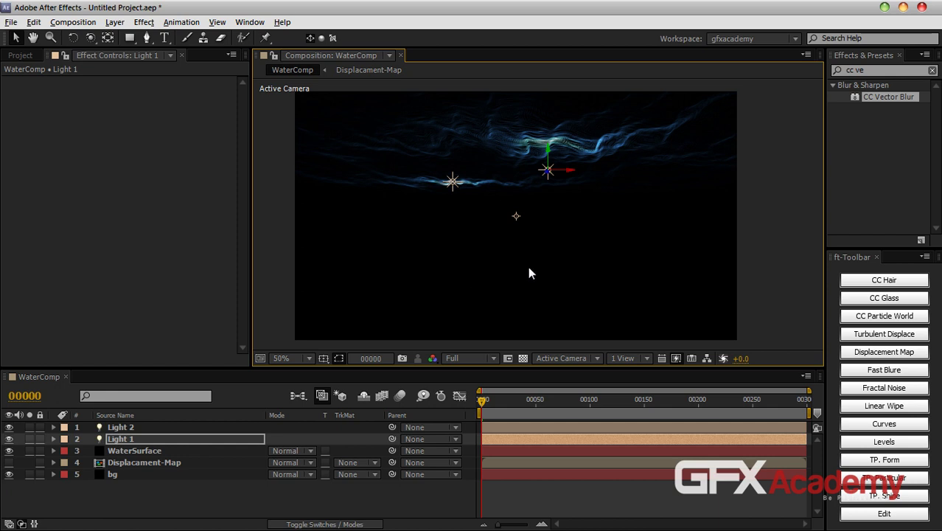
pyautogui.click(344, 495)
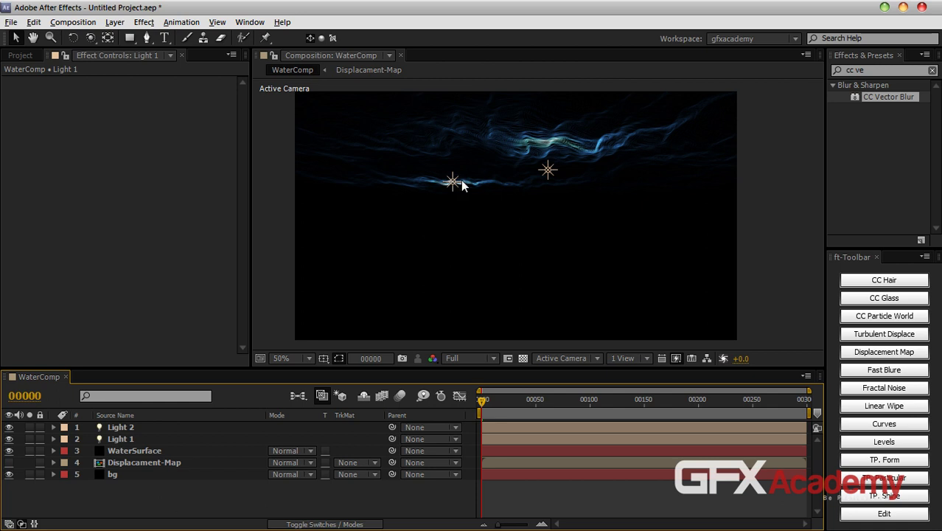
pyautogui.click(115, 21)
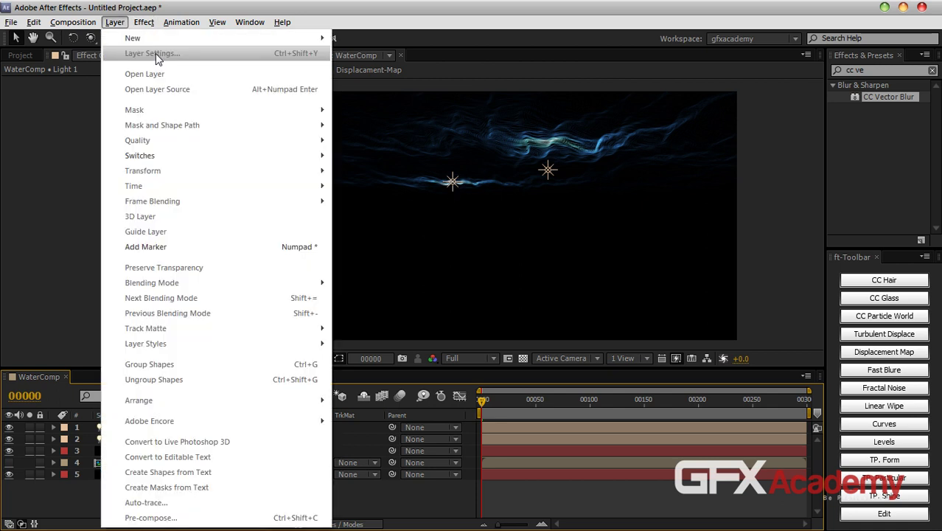
pyautogui.moveTo(163, 45)
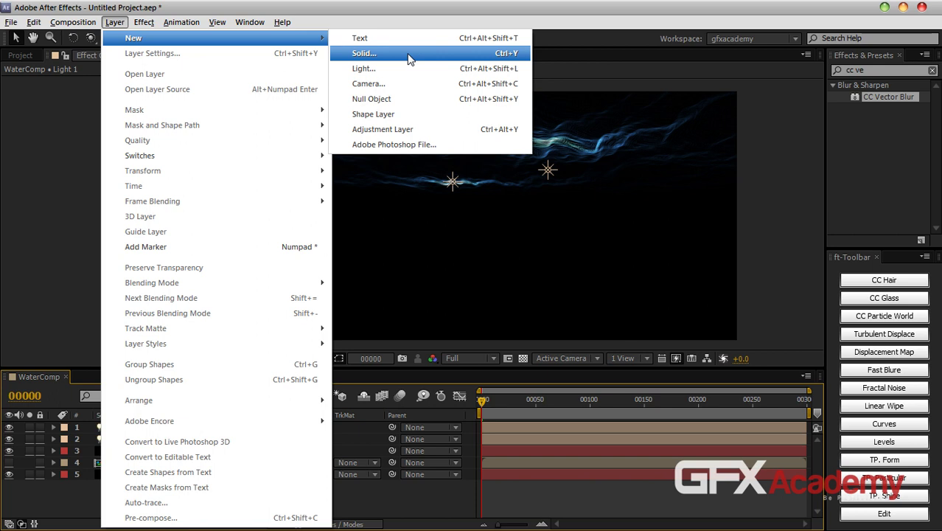
pyautogui.click(52, 491)
# Step: Select the WaterSurface layer and collapse its Form effect
pyautogui.click(133, 451)
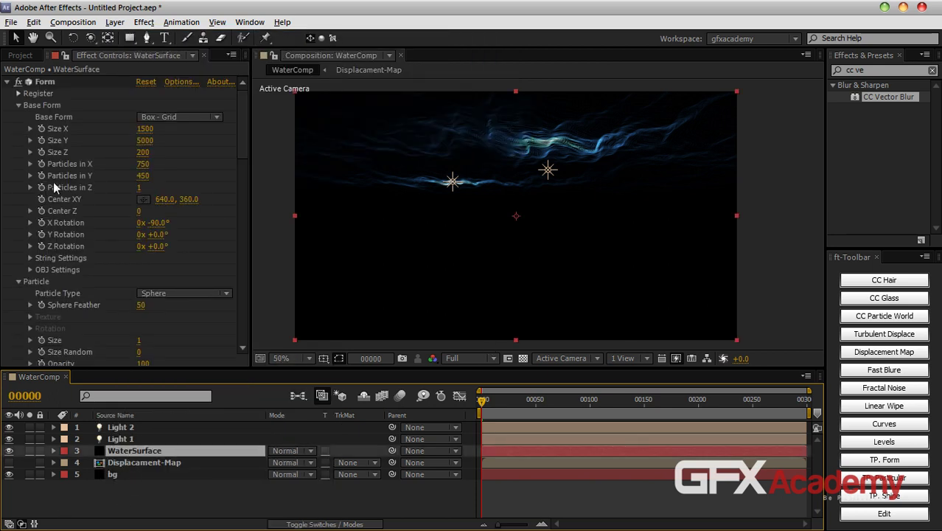
pyautogui.click(7, 83)
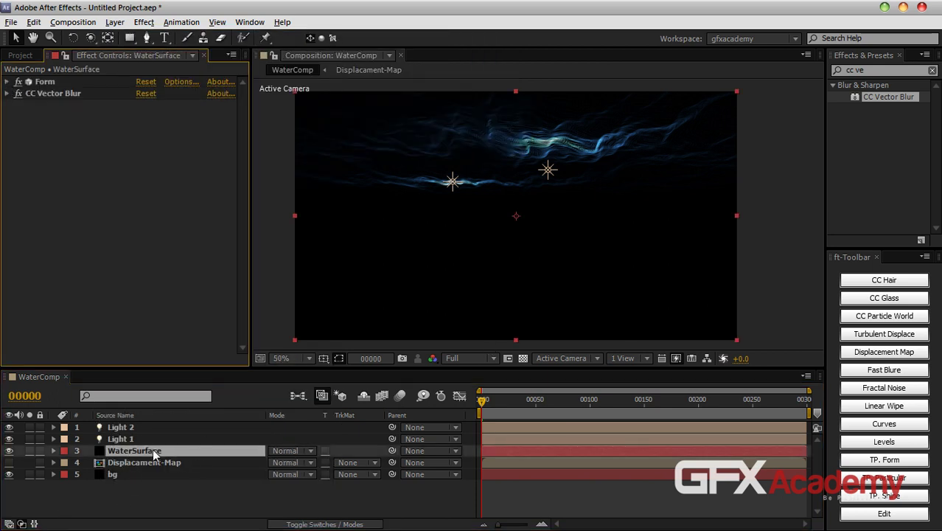
# Step: Apply the Shine effect to the WaterSurface layer and set its Transfer Mode to Add
pyautogui.click(890, 498)
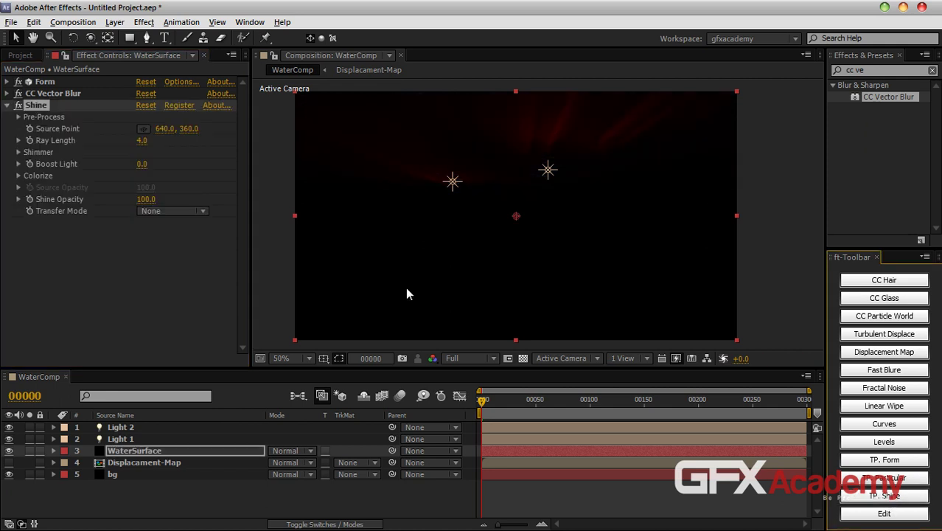
pyautogui.click(159, 211)
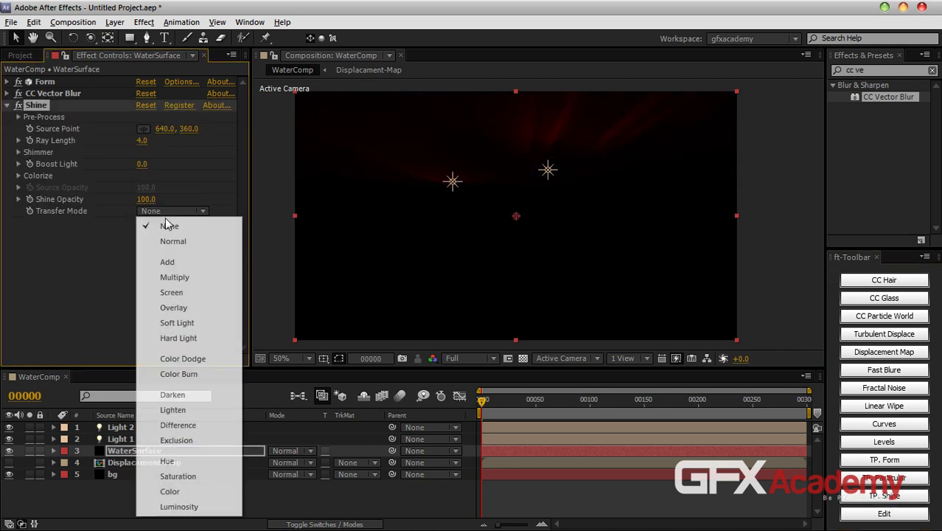
pyautogui.click(165, 262)
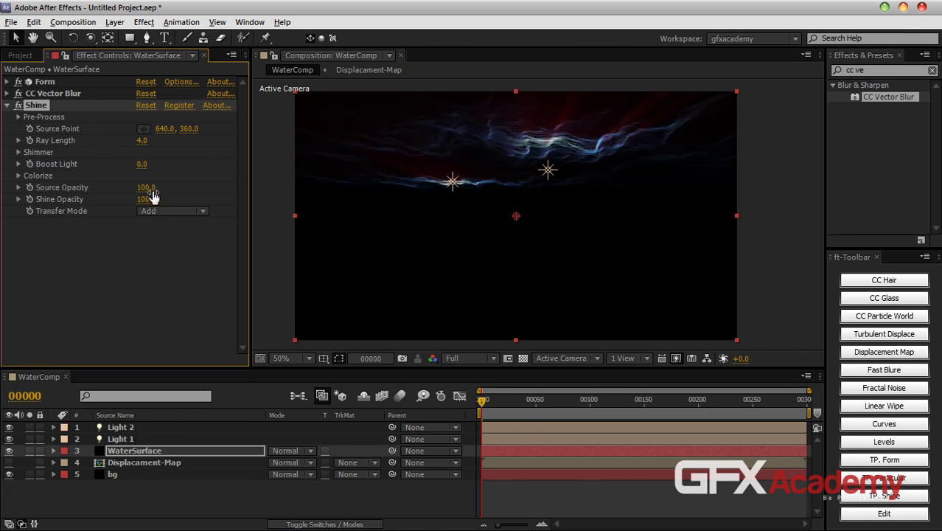
# Step: Set Shine's Source Point to 640, -185 above the frame and its Boost Light to 2
pyautogui.moveTo(189, 128); pyautogui.dragTo(74, 140)
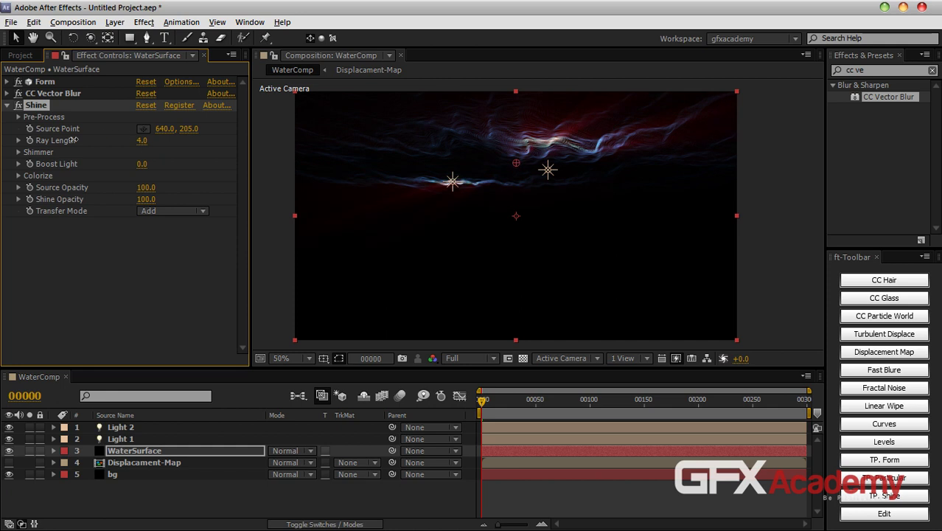
pyautogui.moveTo(189, 128)
pyautogui.mouseDown()
pyautogui.moveTo(119, 144)
pyautogui.moveTo(177, 140)
pyautogui.moveTo(155, 141)
pyautogui.mouseUp()
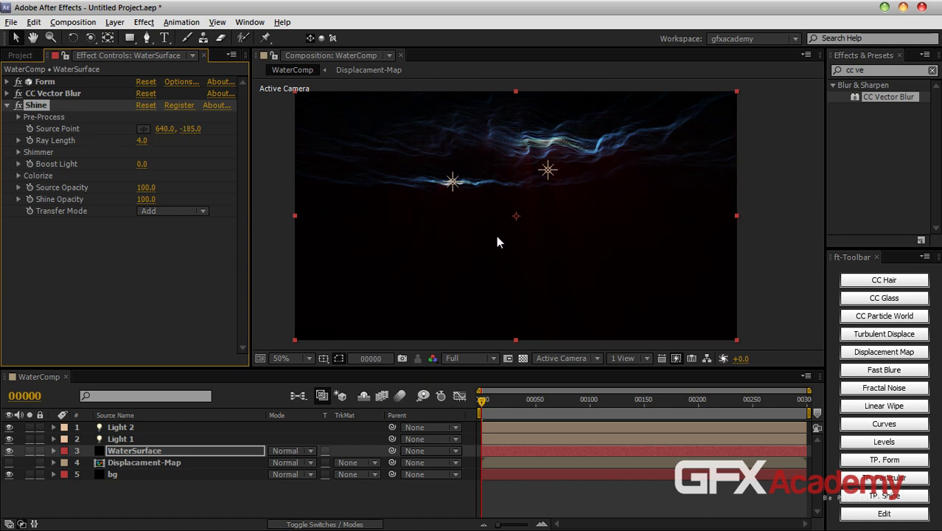
pyautogui.click(142, 163)
pyautogui.write('2')
pyautogui.press('Return')
# Step: Change the Shadows color in Shine's Colorize settings to a medium blue
pyautogui.click(18, 176)
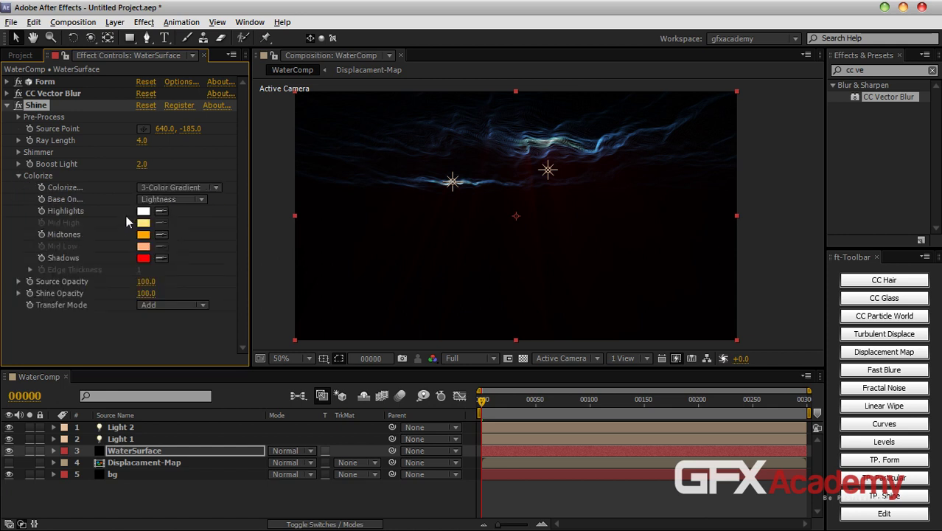
pyautogui.click(143, 258)
pyautogui.moveTo(253, 289); pyautogui.dragTo(253, 284)
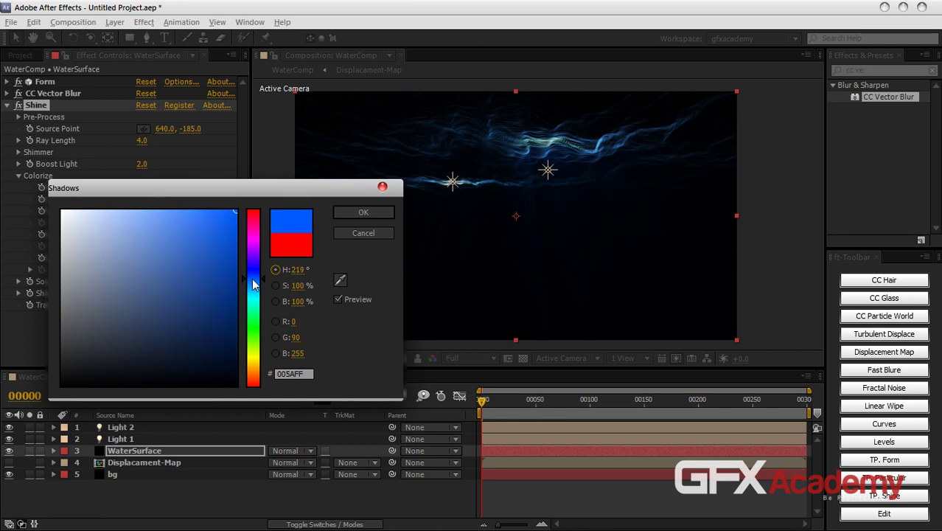
pyautogui.click(214, 280)
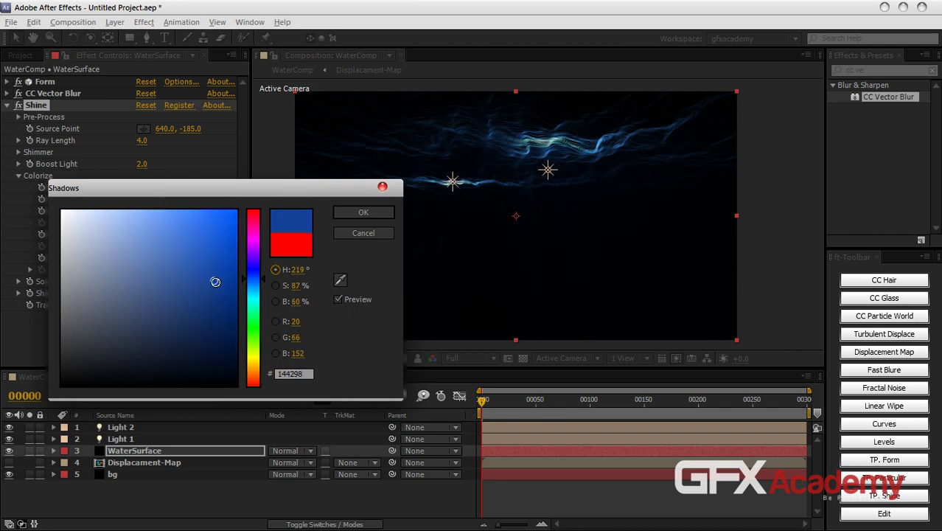
pyautogui.click(210, 249)
pyautogui.press('Return')
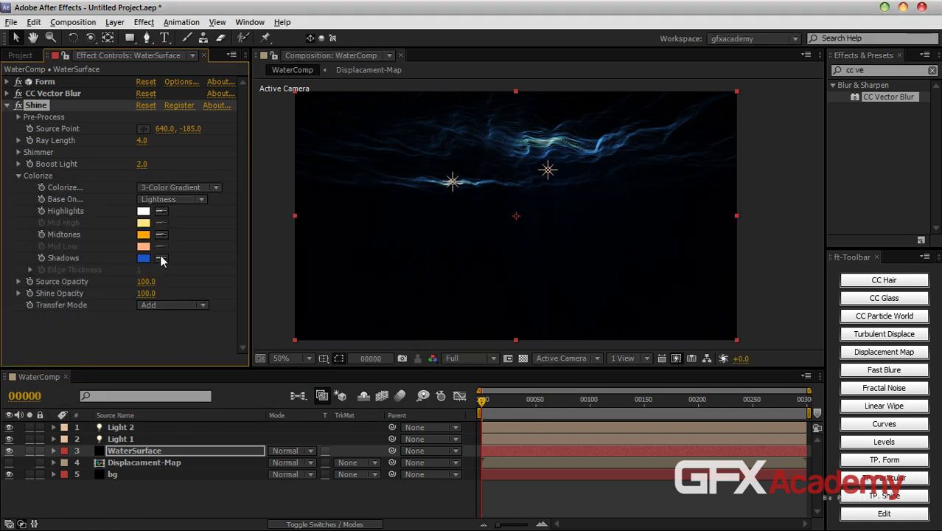
# Step: Change the Midtones color in Shine's Colorize settings to a light sky blue
pyautogui.click(143, 234)
pyautogui.click(253, 282)
pyautogui.moveTo(253, 281); pyautogui.dragTo(249, 291)
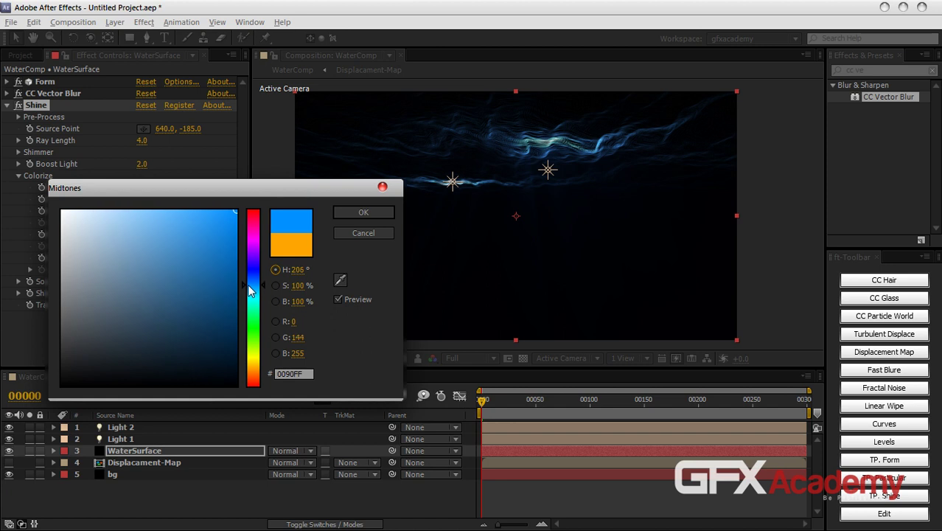
pyautogui.click(170, 225)
pyautogui.click(362, 214)
# Step: Set Shine's Ray Length to 1.3, the Source Point's Y value to -223 and Boost Light to 28.6
pyautogui.moveTo(144, 148); pyautogui.dragTo(126, 143)
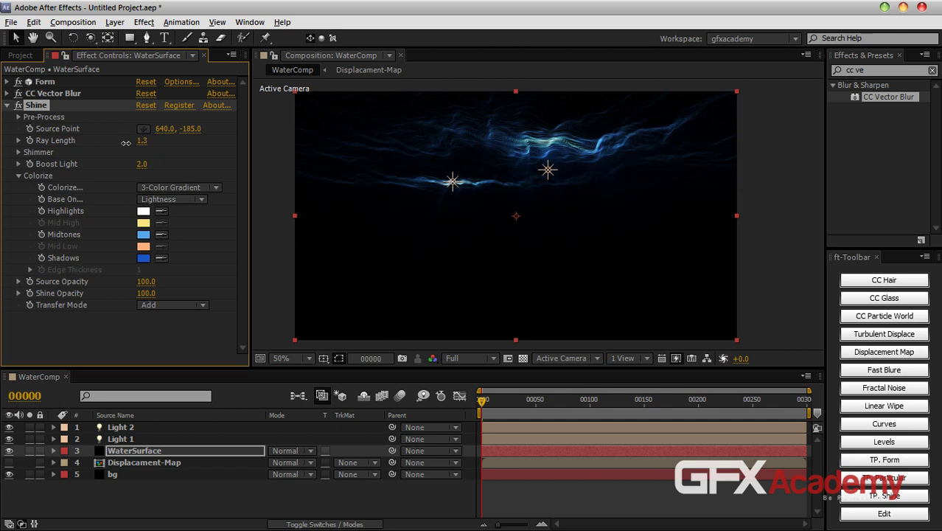
pyautogui.moveTo(195, 136); pyautogui.dragTo(171, 135)
pyautogui.moveTo(141, 170); pyautogui.dragTo(332, 175)
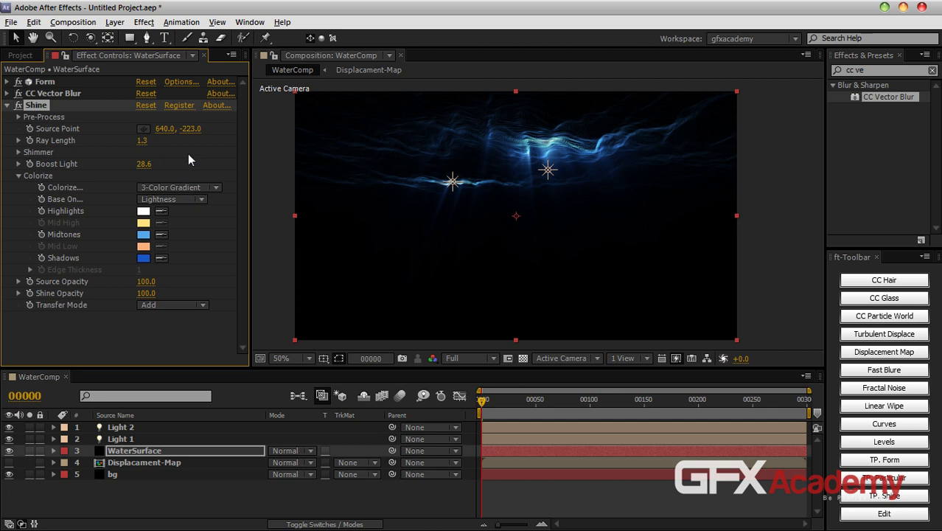
# Step: Check the project's color depth and set Shine's Boost Light on WaterSurface to 2
pyautogui.click(25, 58)
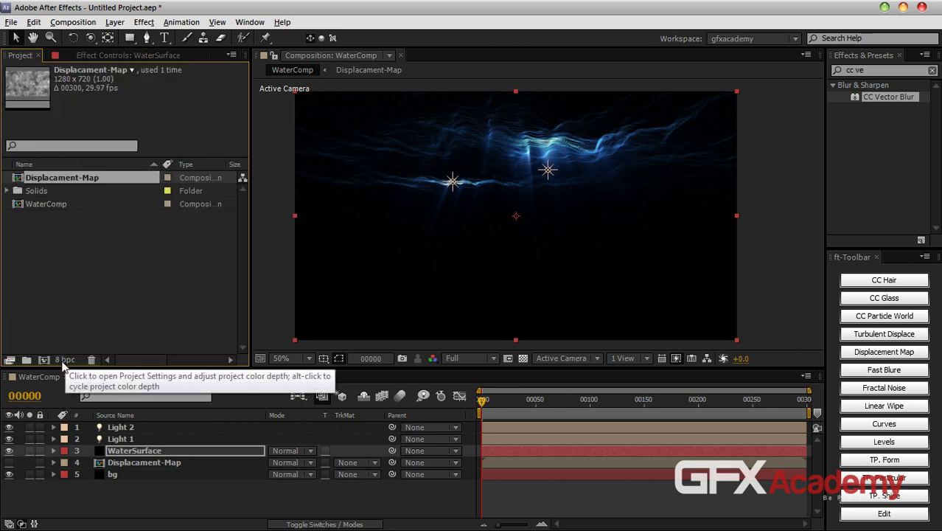
pyautogui.click(121, 56)
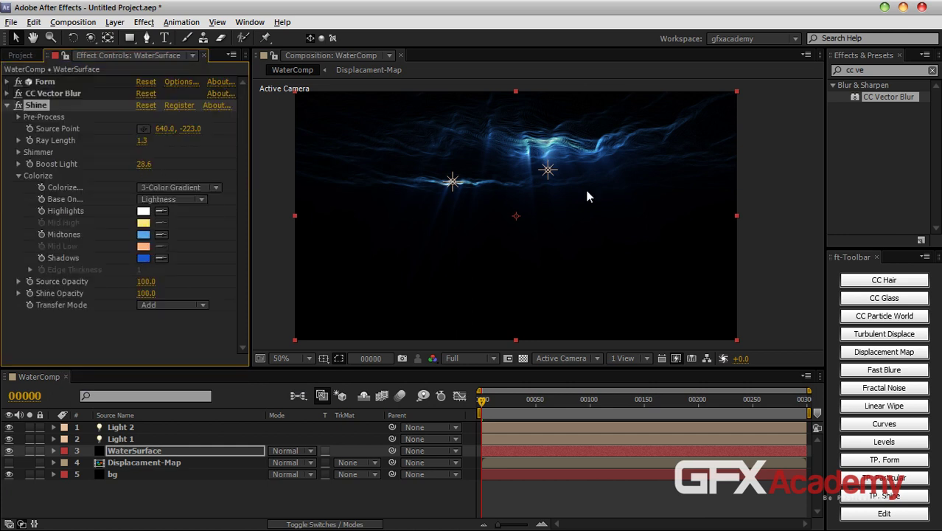
pyautogui.click(146, 163)
pyautogui.write('2')
pyautogui.press('Return')
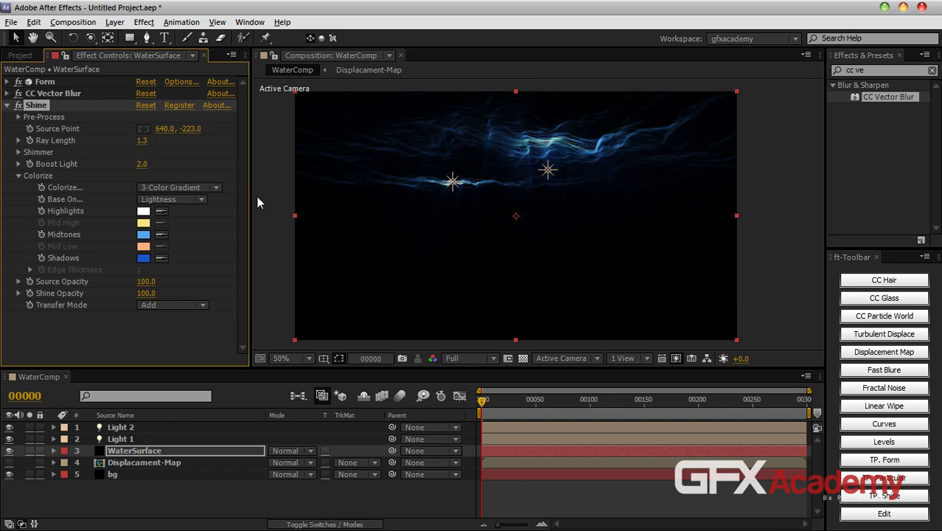
# Step: Change the project color depth to 32 bits per channel
pyautogui.click(30, 57)
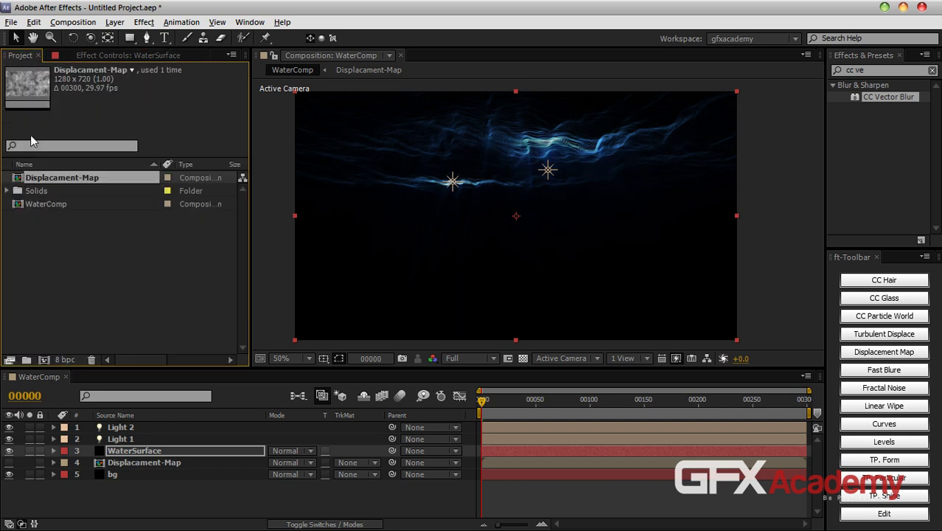
pyautogui.keyDown('alt'); pyautogui.click(65, 360); pyautogui.keyUp('alt')
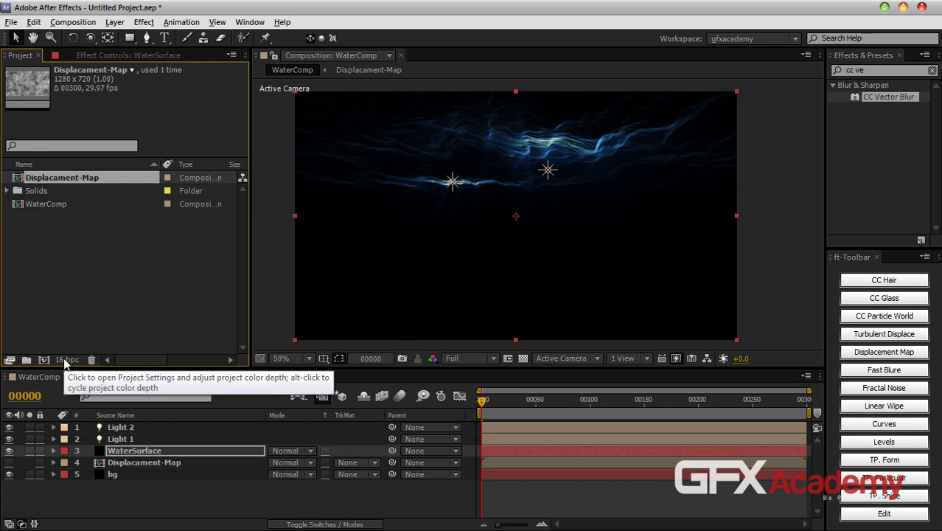
pyautogui.keyDown('alt'); pyautogui.click(65, 360); pyautogui.keyUp('alt')
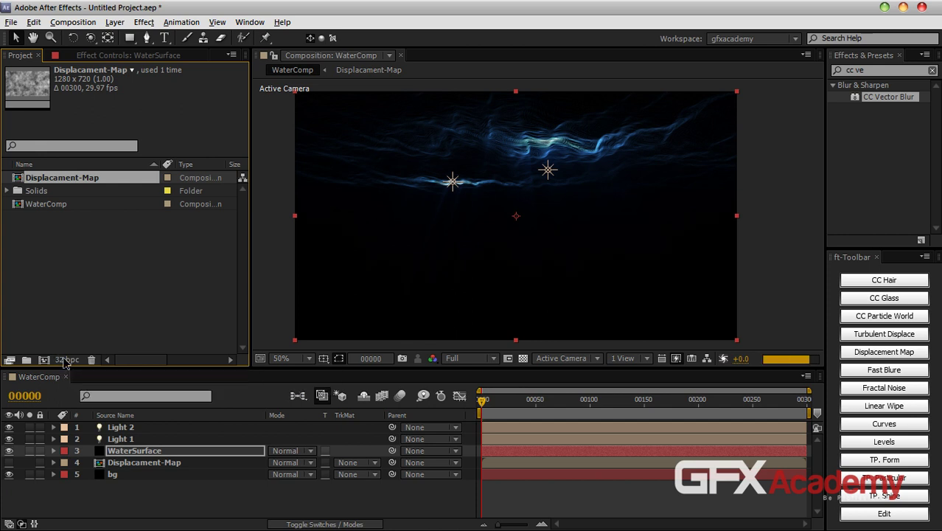
pyautogui.keyDown('alt'); pyautogui.click(65, 360); pyautogui.keyUp('alt')
pyautogui.keyDown('alt'); pyautogui.click(65, 360); pyautogui.keyUp('alt')
pyautogui.keyDown('alt'); pyautogui.click(65, 360); pyautogui.keyUp('alt')
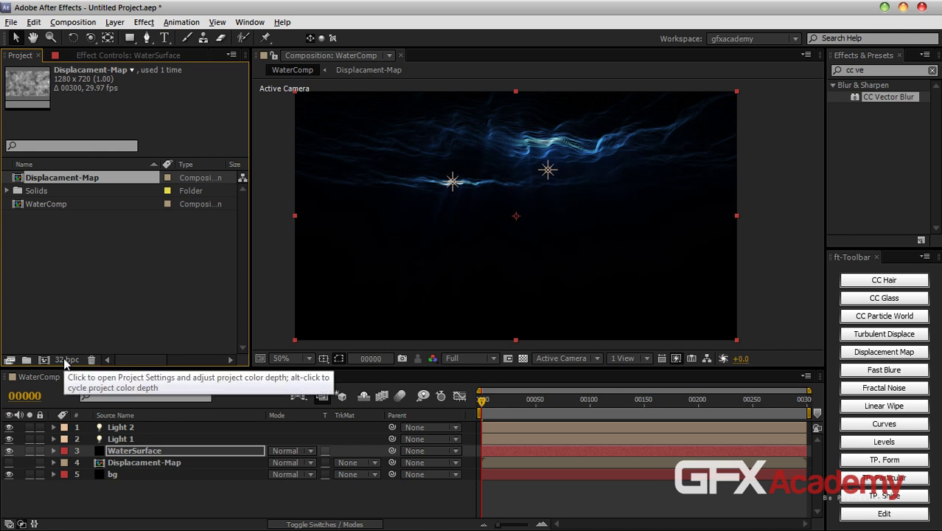
# Step: Adjust Shine's Boost Light on the WaterSurface layer to 11.9 and deselect the layer
pyautogui.click(118, 56)
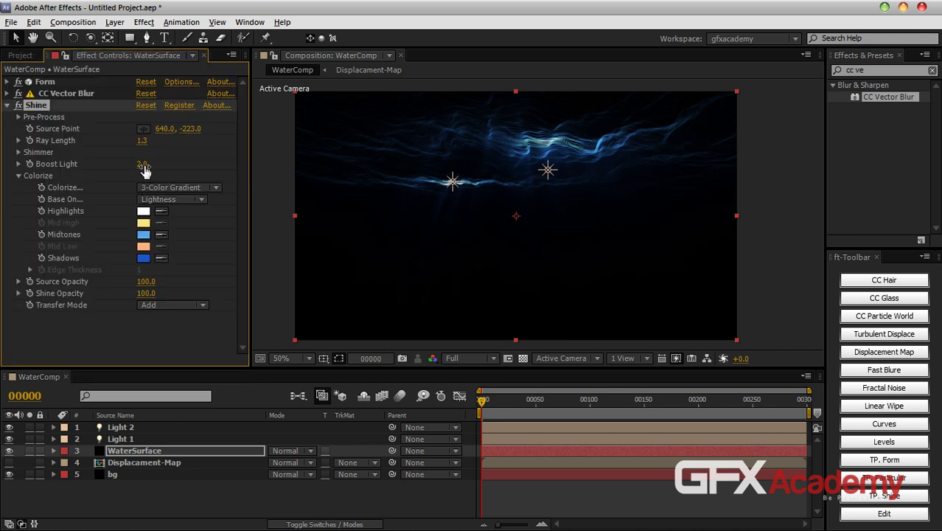
pyautogui.click(144, 165)
pyautogui.write('2.5')
pyautogui.press('Return')
pyautogui.moveTo(141, 164); pyautogui.dragTo(201, 161)
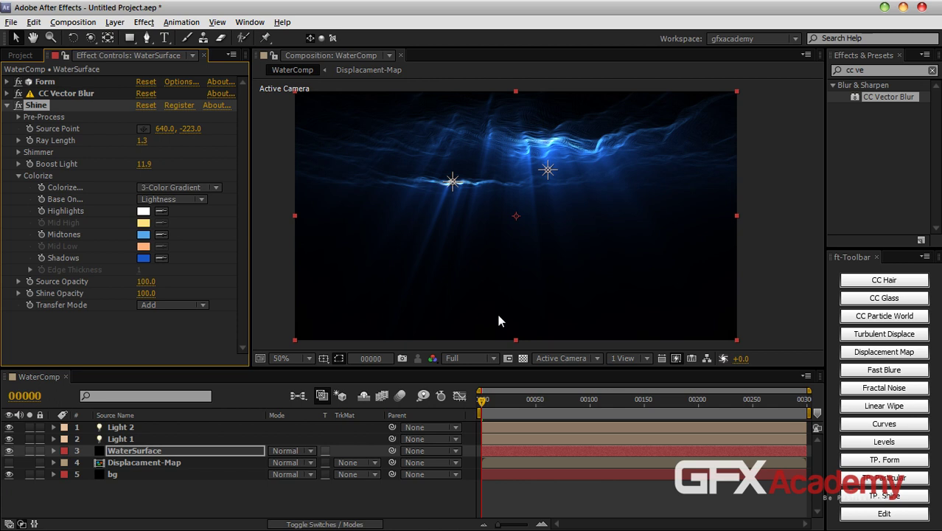
pyautogui.click(421, 489)
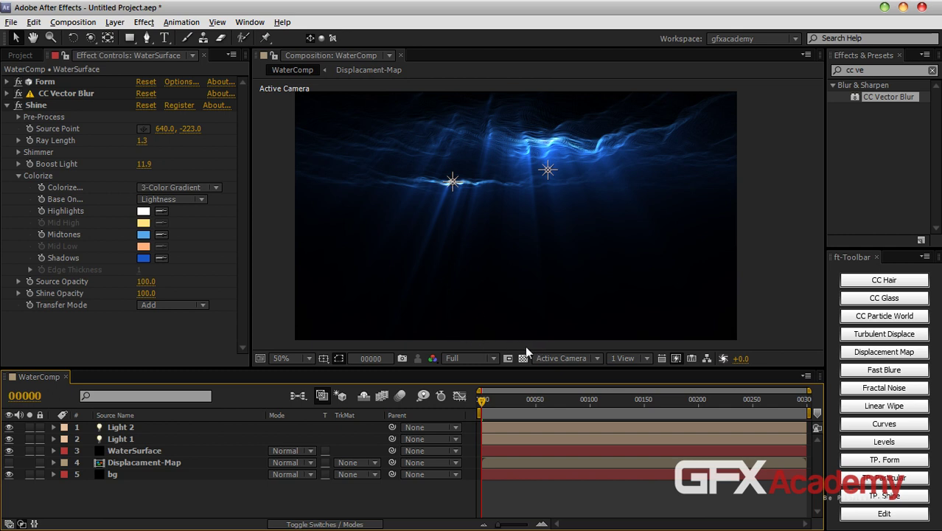
# Step: Copy the dis-map layer from the Displacament-Map composition into WaterComp and place it directly below WaterSurface
pyautogui.doubleClick(152, 461)
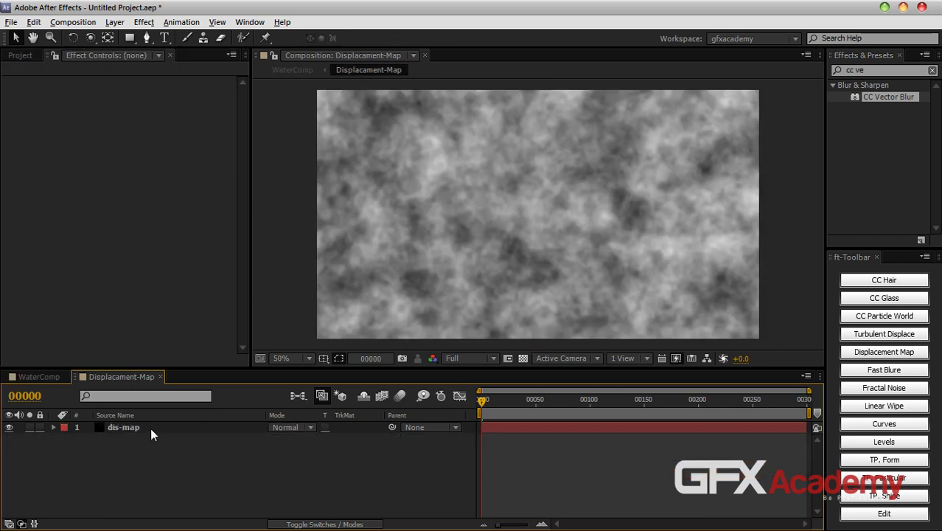
pyautogui.click(152, 427)
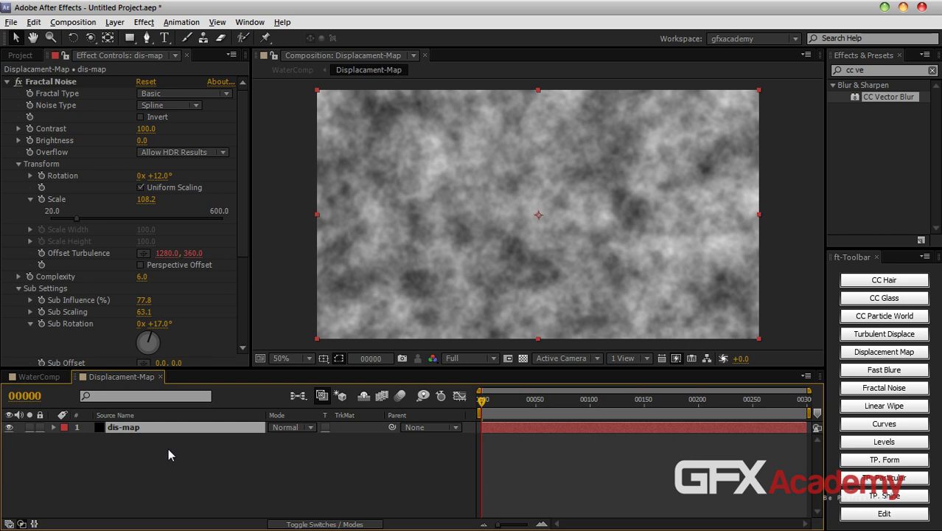
pyautogui.click(160, 376)
pyautogui.click(146, 498)
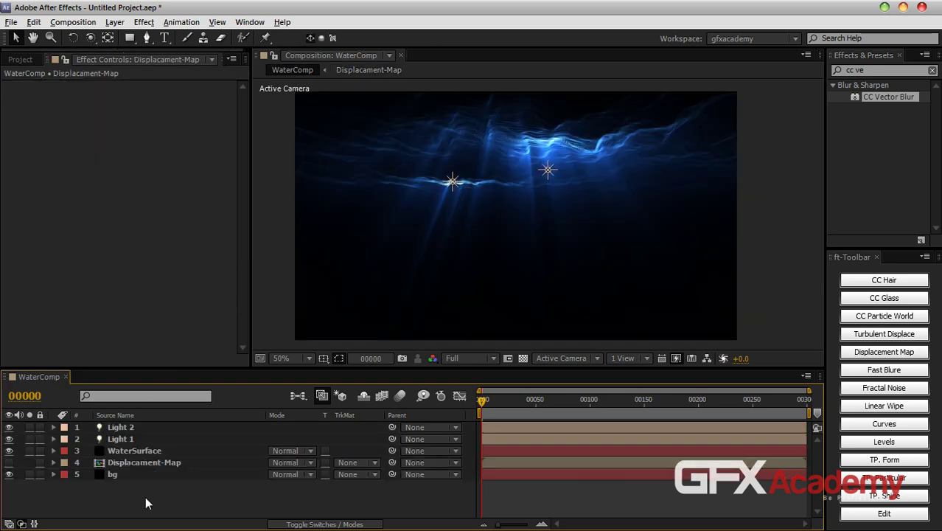
pyautogui.hotkey('ctrl', 'v')
pyautogui.moveTo(140, 430); pyautogui.dragTo(201, 476)
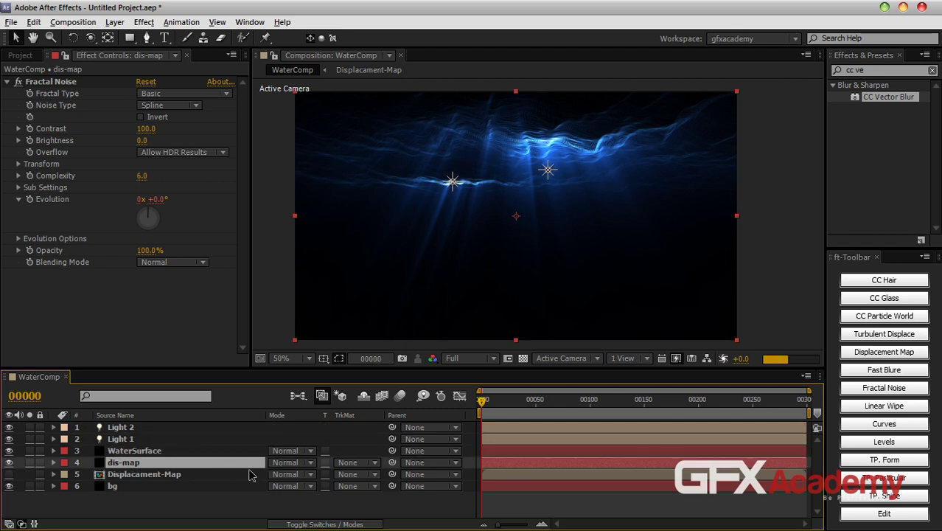
# Step: Make the pasted dis-map layer 3D and set its X Rotation to -90°
pyautogui.press('F4')
pyautogui.click(345, 462)
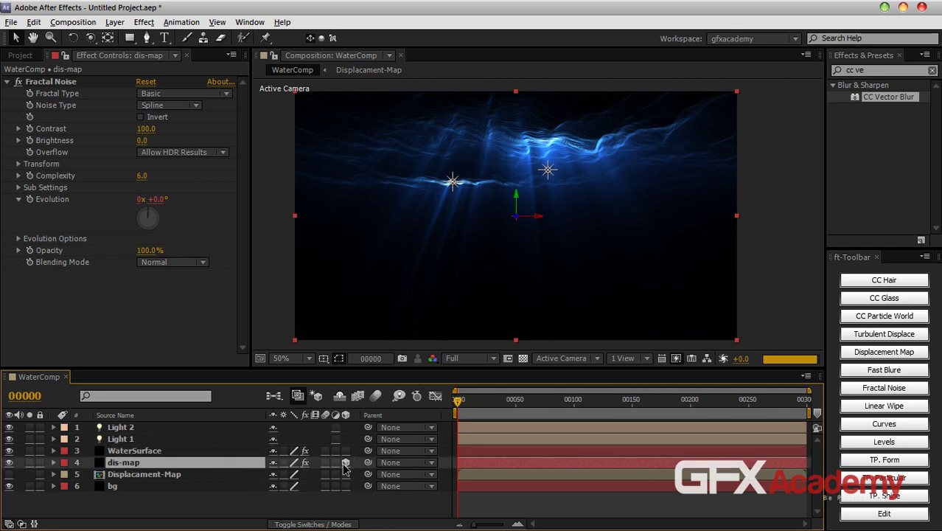
pyautogui.press('r')
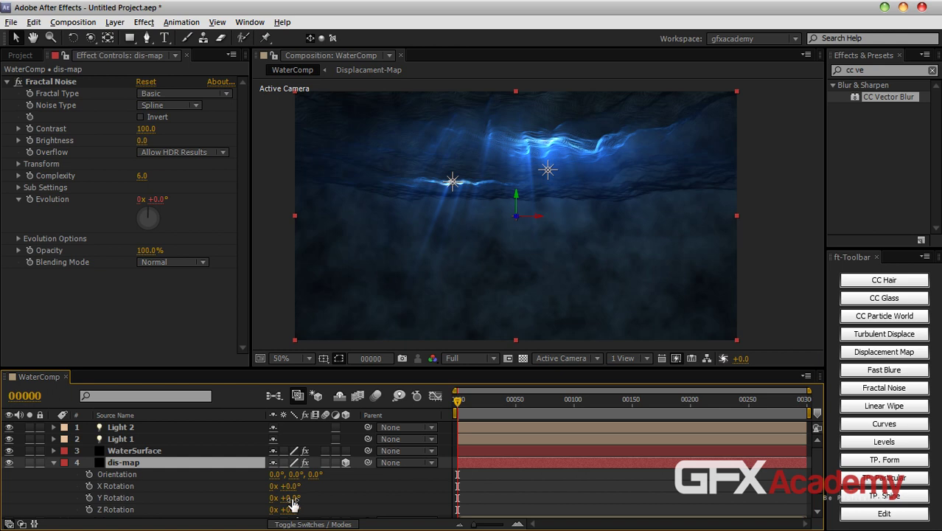
pyautogui.click(287, 486)
pyautogui.write('90')
pyautogui.press('Return')
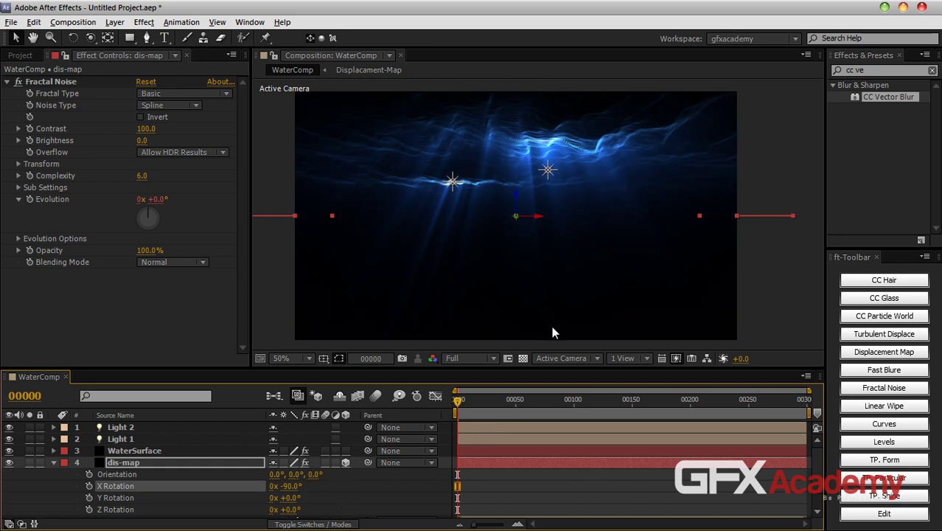
# Step: Solo the dis-map layer and lower it near the frame's bottom edge as a floor, previewing it at frame 28
pyautogui.click(30, 463)
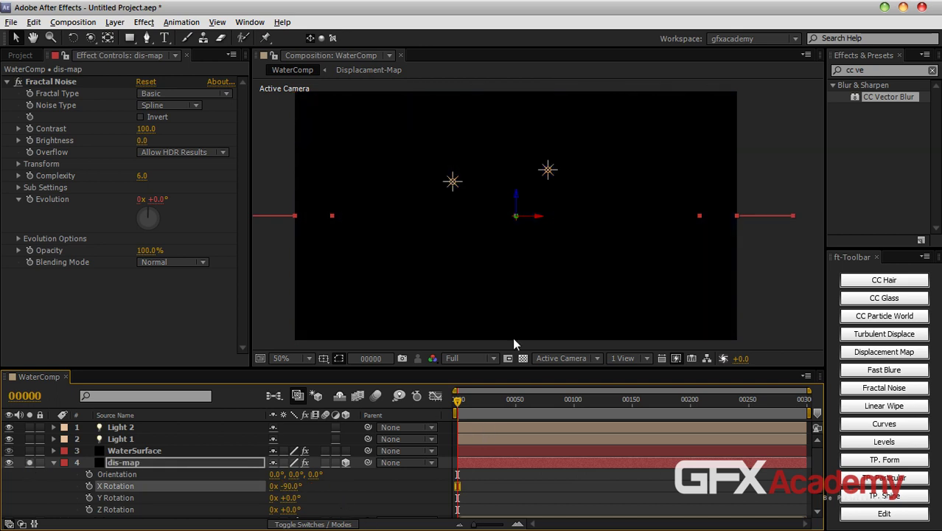
pyautogui.moveTo(516, 213); pyautogui.dragTo(516, 304)
pyautogui.moveTo(464, 414); pyautogui.dragTo(491, 402)
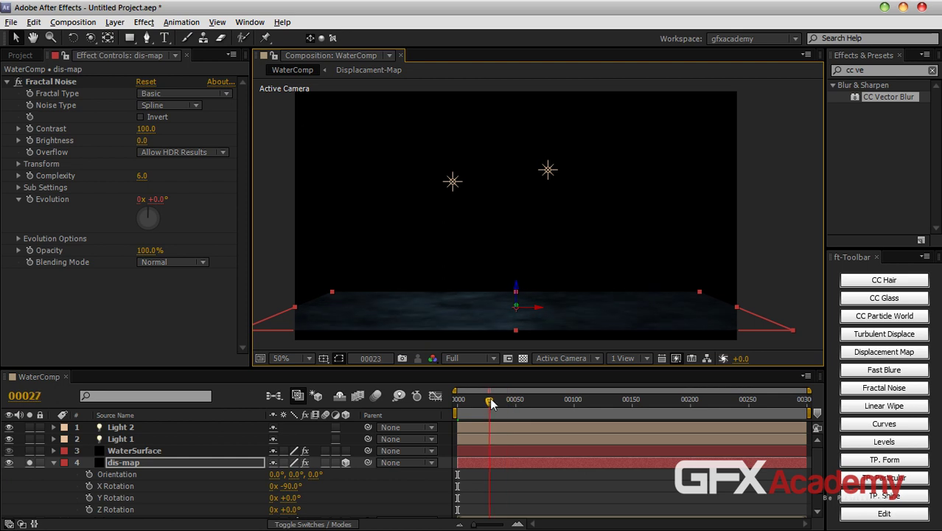
# Step: Stretch the dis-map floor to a scale of 211, 1242, 100 and raise it to just below the frame's centre
pyautogui.click(133, 464)
pyautogui.press('s')
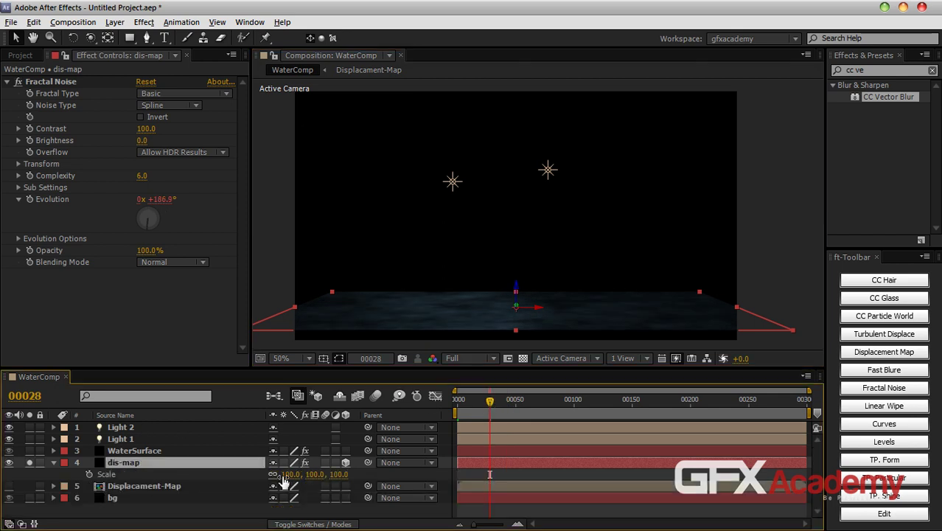
pyautogui.moveTo(317, 478); pyautogui.dragTo(600, 441)
pyautogui.moveTo(290, 476); pyautogui.dragTo(361, 470)
pyautogui.moveTo(514, 313); pyautogui.dragTo(465, 241)
pyautogui.moveTo(314, 474); pyautogui.dragTo(602, 401)
pyautogui.click(197, 459)
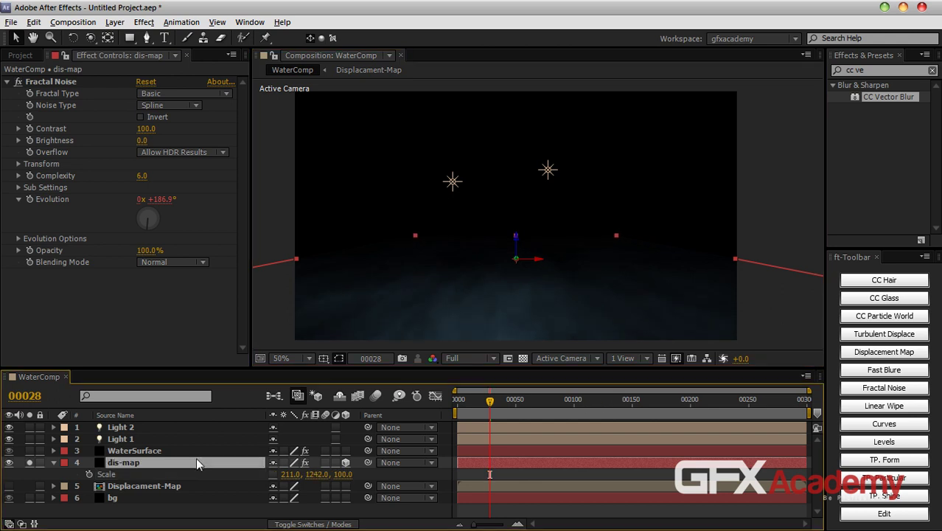
# Step: Set the Fractal Noise Complexity on the dis-map layer to 12
pyautogui.click(142, 176)
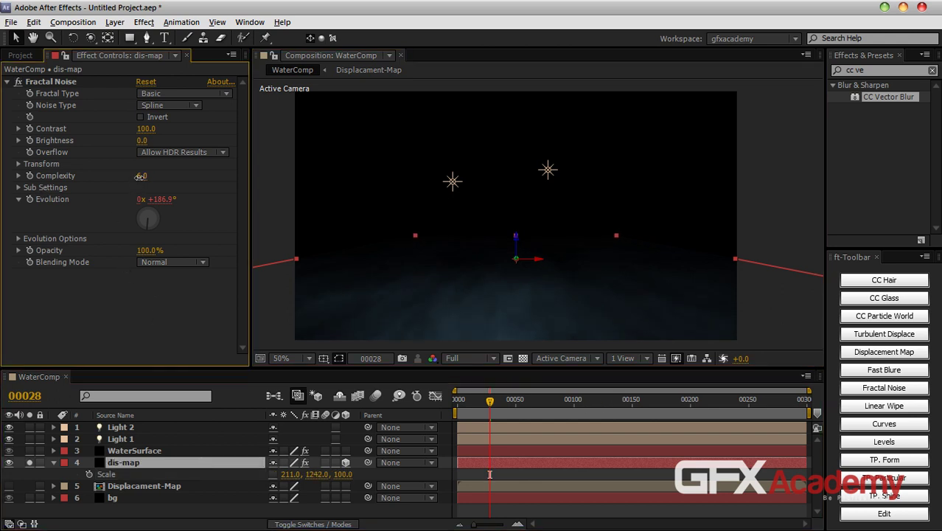
pyautogui.write('12')
pyautogui.click(199, 185)
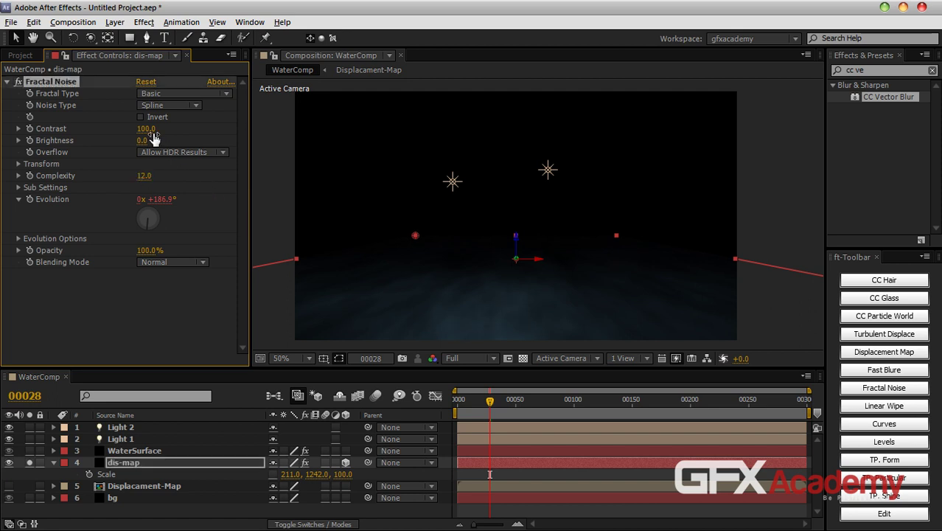
# Step: On dis-map's Fractal Noise, set Contrast to 160, disable Uniform Scaling, and set Scale Width to 124 and Scale Height to 189
pyautogui.moveTo(145, 129); pyautogui.dragTo(185, 130)
pyautogui.click(20, 164)
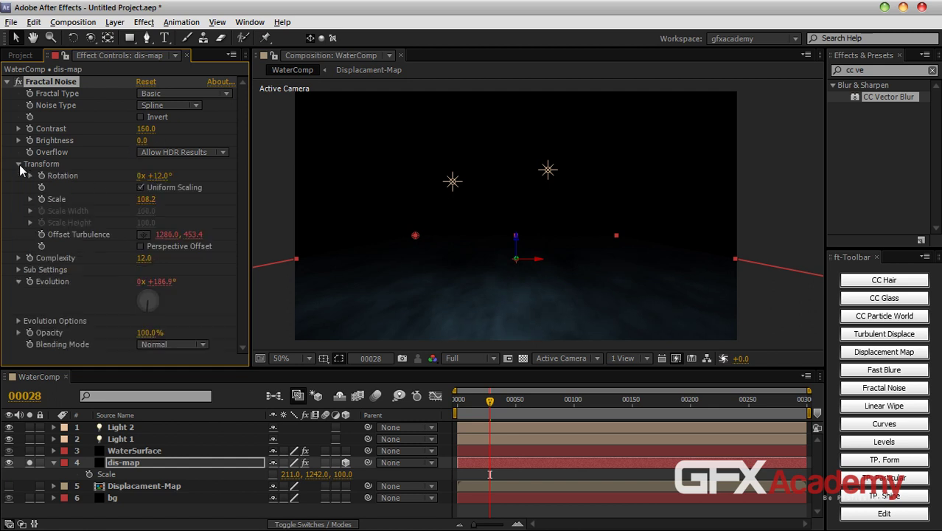
pyautogui.click(141, 187)
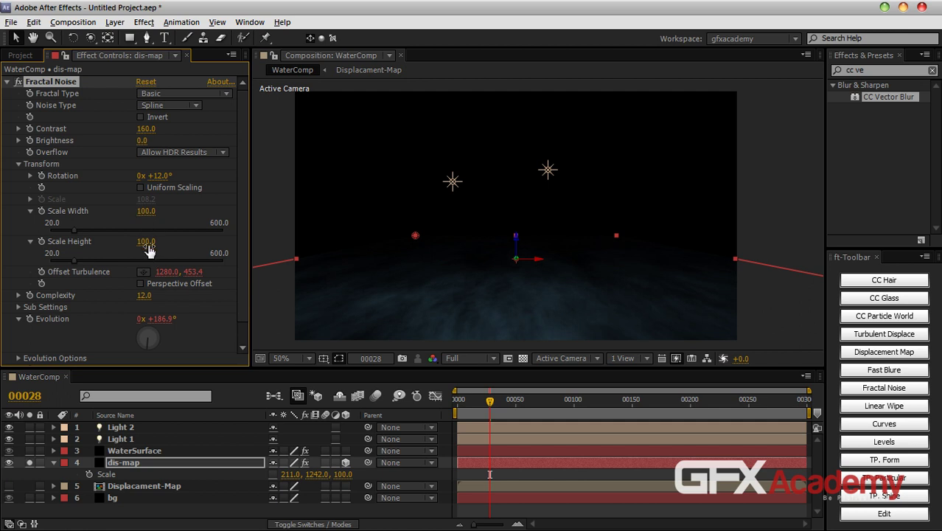
pyautogui.moveTo(145, 249); pyautogui.dragTo(196, 238)
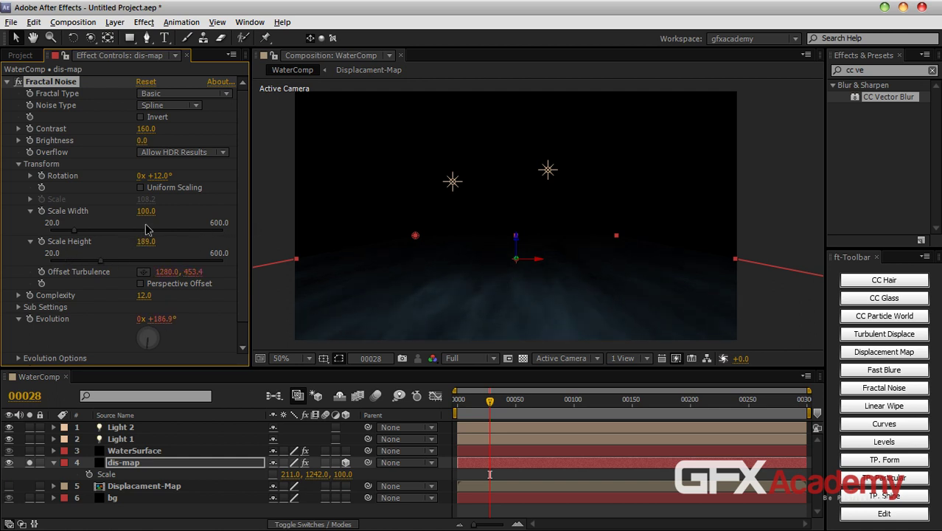
pyautogui.moveTo(145, 212); pyautogui.dragTo(163, 218)
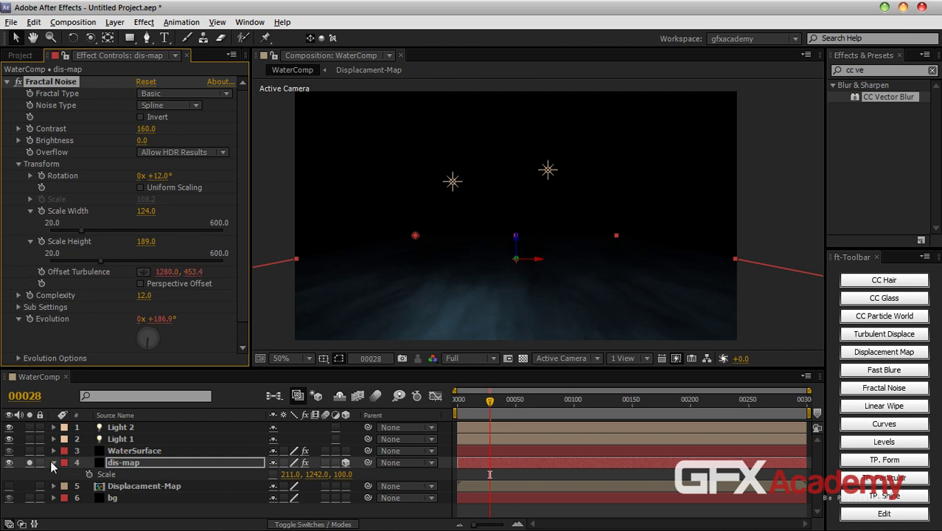
# Step: Unsolo the dis-map layer and raise the floor slightly, keeping it just below the frame's centre
pyautogui.click(55, 463)
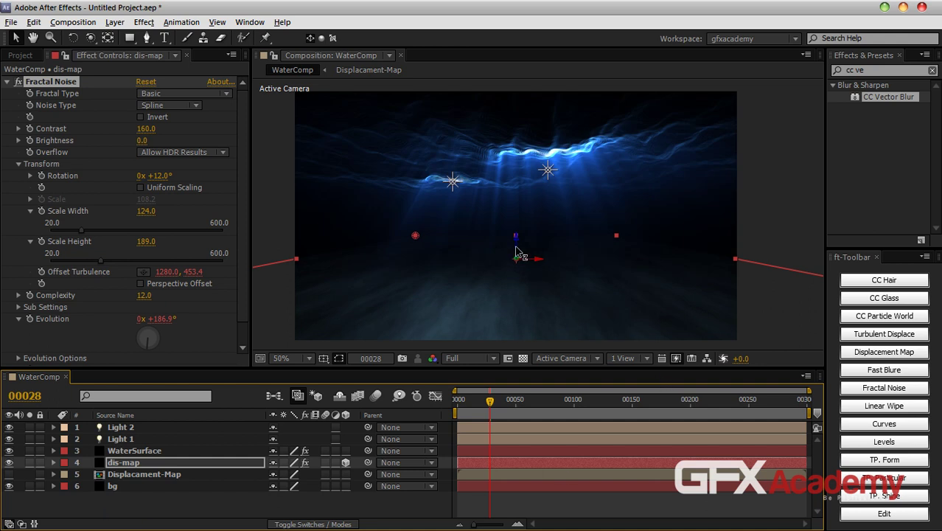
pyautogui.moveTo(514, 243); pyautogui.dragTo(513, 203)
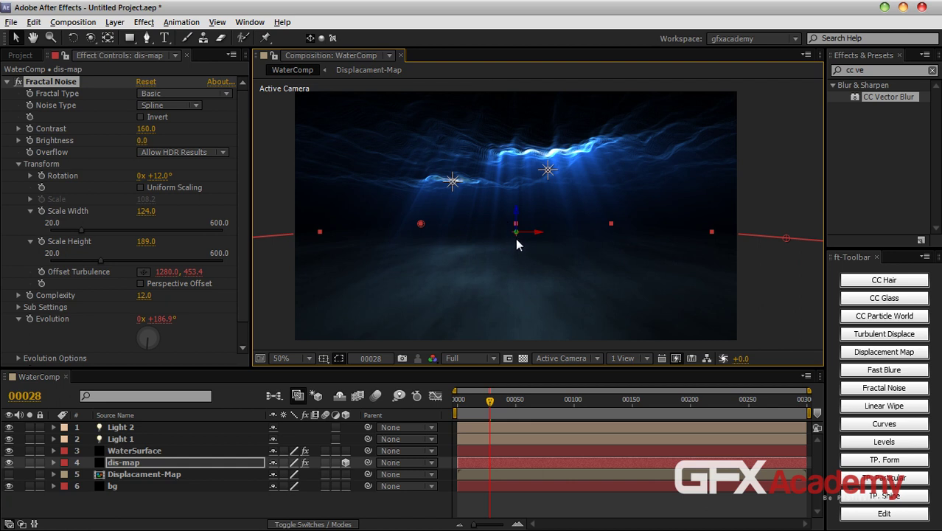
pyautogui.moveTo(515, 233); pyautogui.dragTo(507, 262)
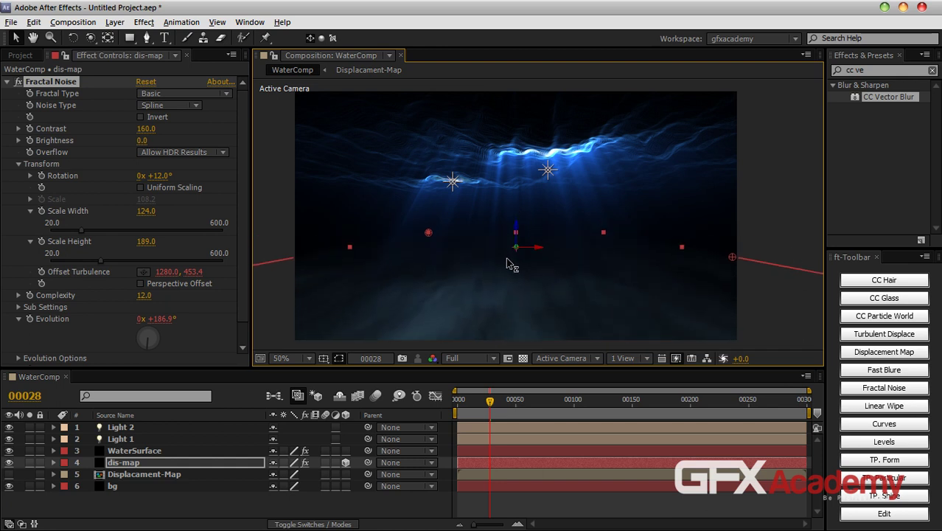
pyautogui.click(313, 509)
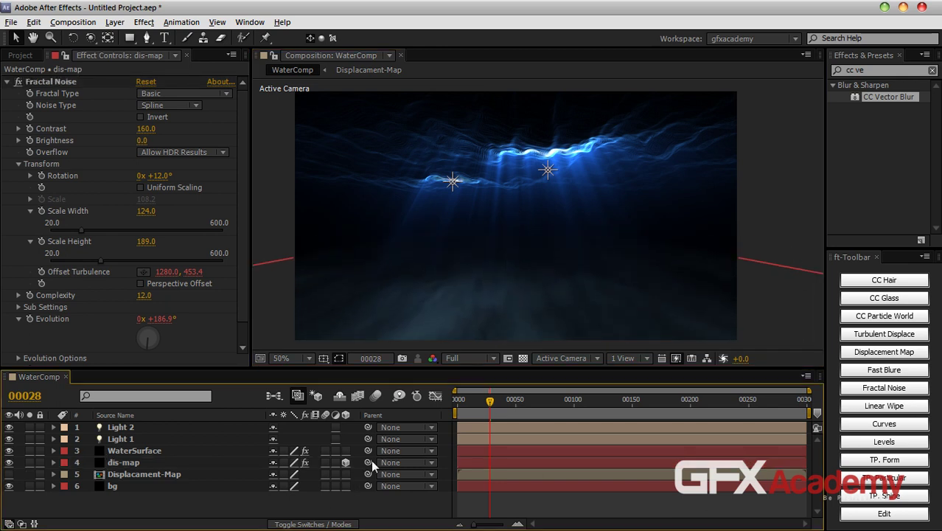
# Step: Add Curves to the dis-map layer, lowering the RGB curve's white end to about half and bending its shadows down
pyautogui.click(144, 451)
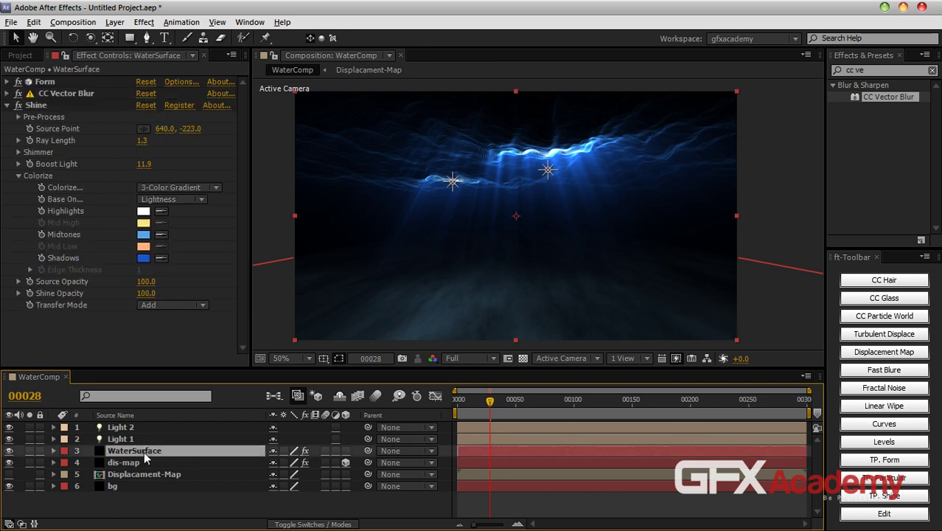
pyautogui.click(140, 462)
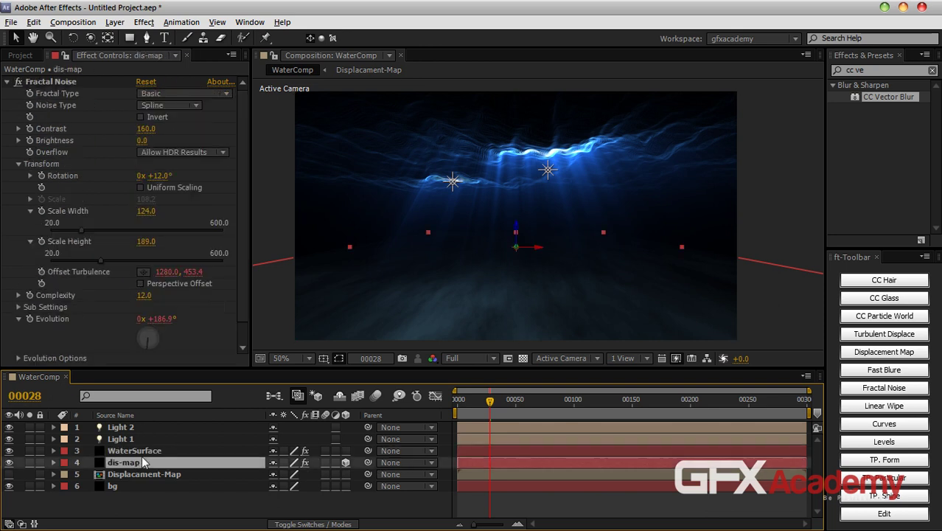
pyautogui.click(7, 82)
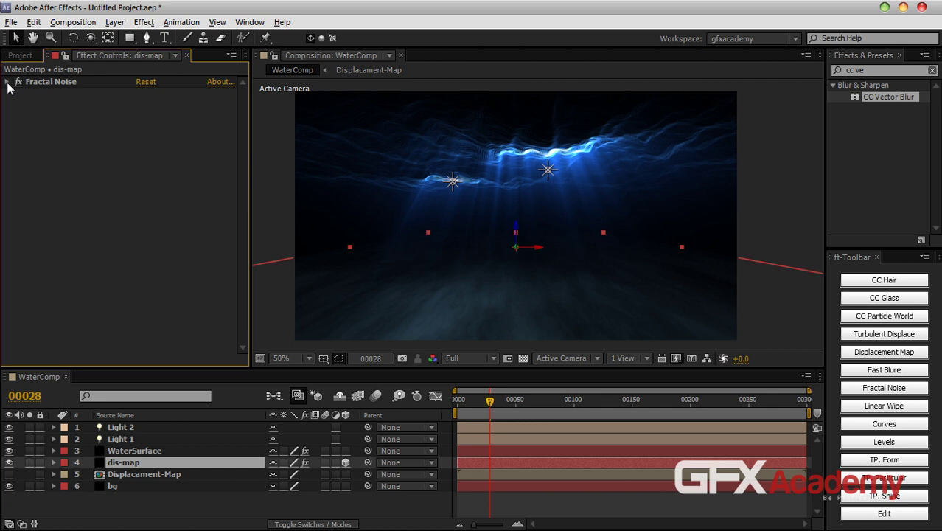
pyautogui.click(883, 426)
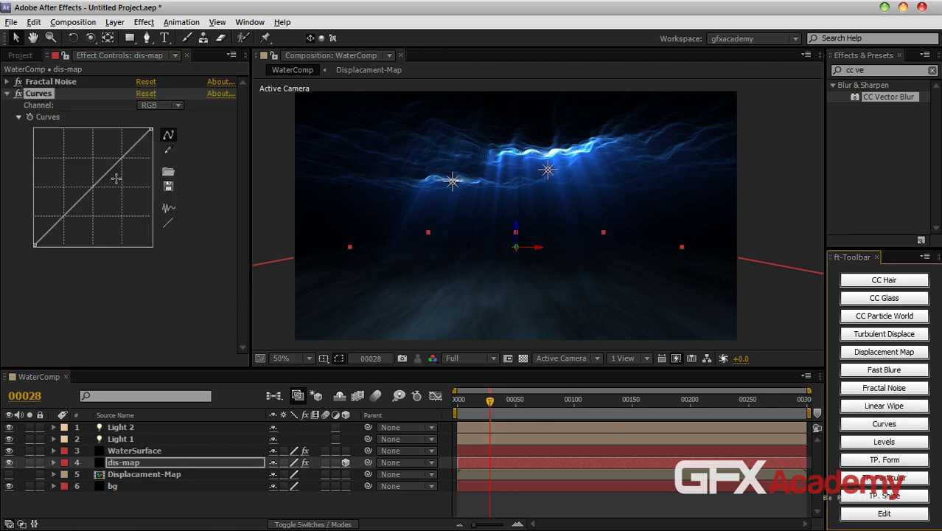
pyautogui.moveTo(150, 130); pyautogui.dragTo(168, 204)
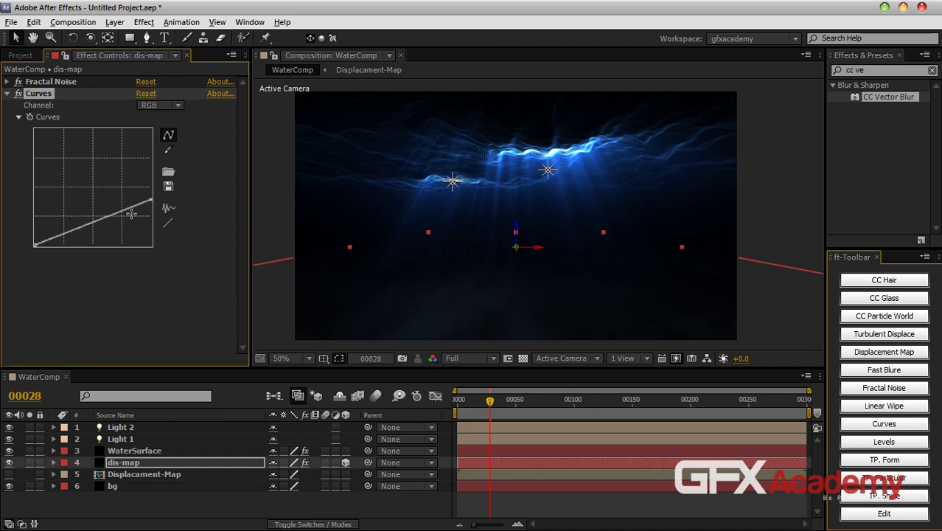
pyautogui.moveTo(76, 231); pyautogui.dragTo(83, 244)
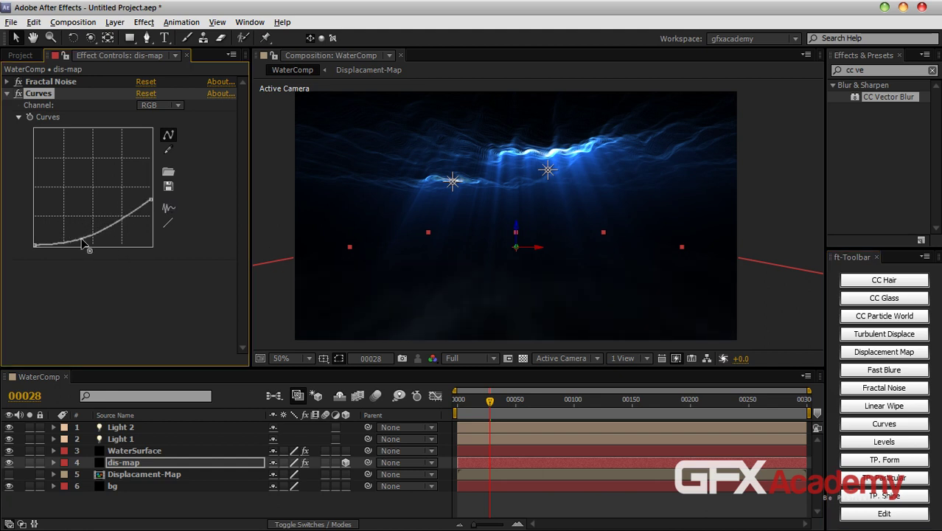
pyautogui.moveTo(151, 200); pyautogui.dragTo(153, 191)
# Step: In dis-map's Curves, lower the red midtones slightly and raise the green and blue midtones
pyautogui.click(155, 106)
pyautogui.click(156, 132)
pyautogui.moveTo(91, 189)
pyautogui.mouseDown()
pyautogui.moveTo(98, 197)
pyautogui.moveTo(85, 183)
pyautogui.mouseUp()
pyautogui.click(174, 104)
pyautogui.click(172, 152)
pyautogui.click(164, 104)
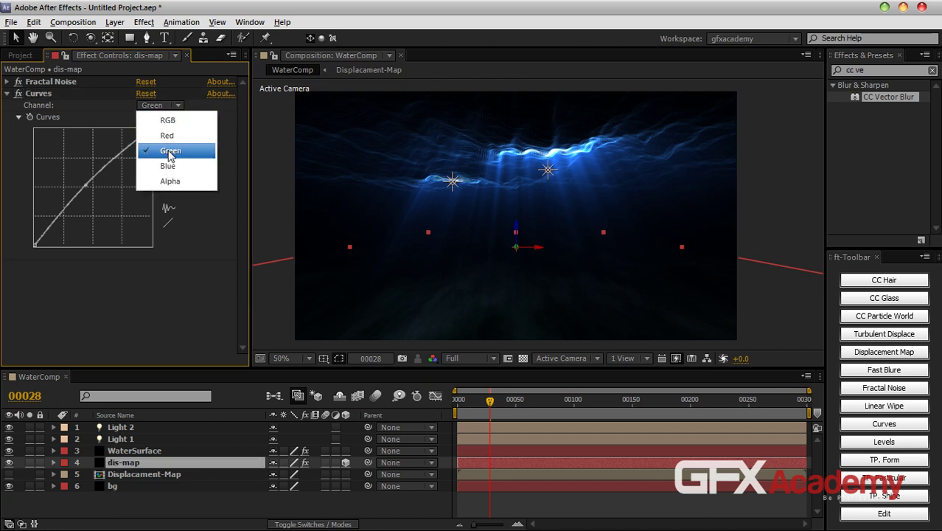
pyautogui.click(164, 163)
pyautogui.moveTo(95, 189); pyautogui.dragTo(87, 184)
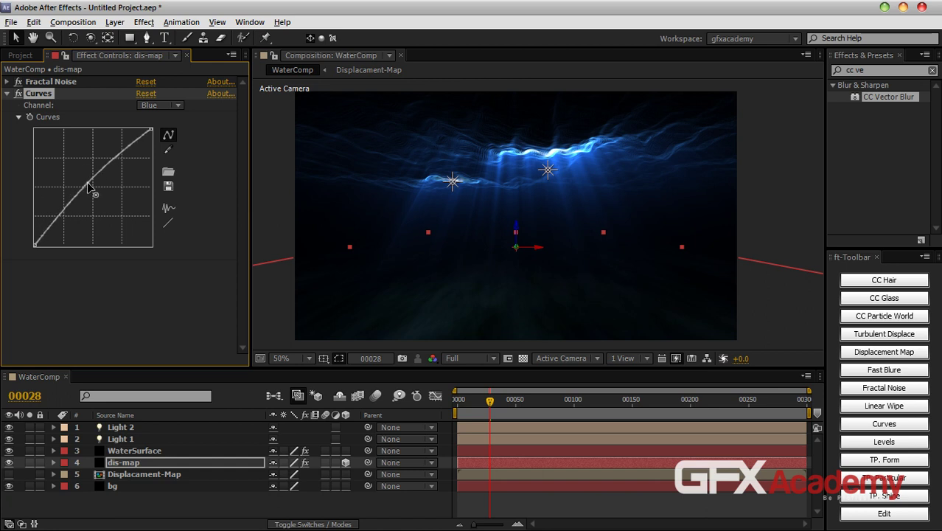
# Step: Try the dis-map layer above WaterSurface in the layer stack, and move it back below
pyautogui.click(123, 462)
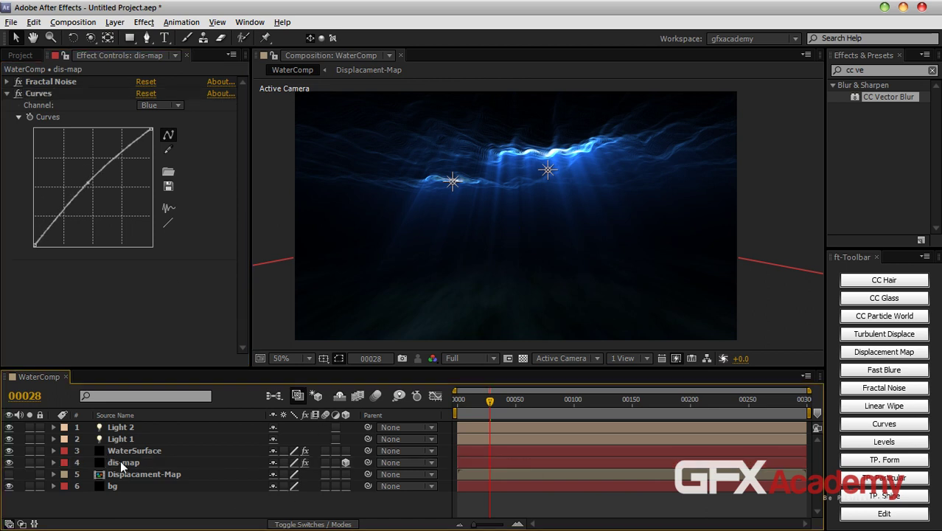
pyautogui.moveTo(122, 462); pyautogui.dragTo(126, 450)
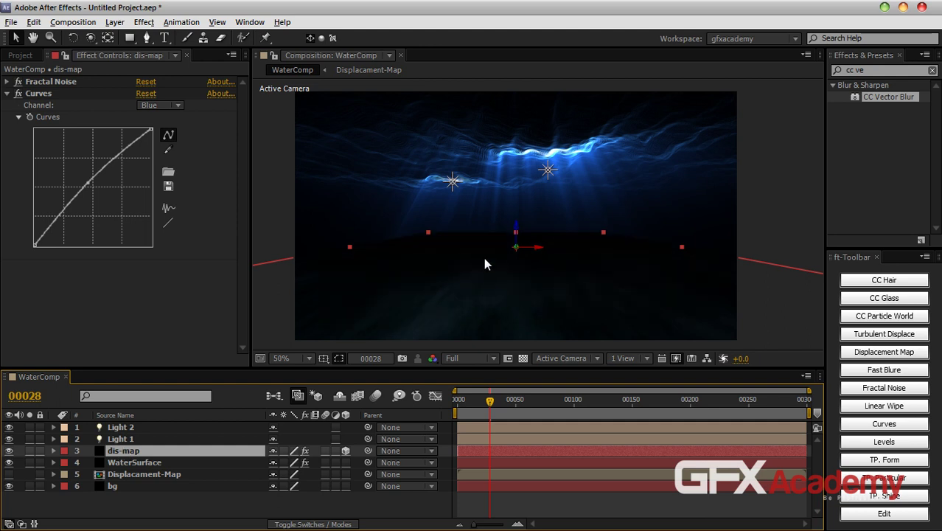
pyautogui.moveTo(145, 450); pyautogui.dragTo(141, 467)
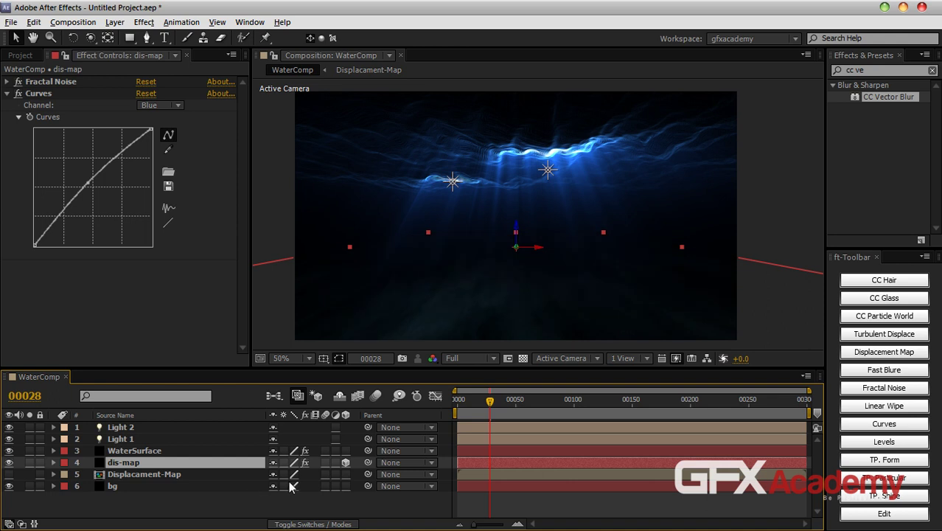
pyautogui.click(389, 509)
# Step: Save the project as Dreams.aep in the ae folder, overwriting the existing file
pyautogui.hotkey('ctrl', 's')
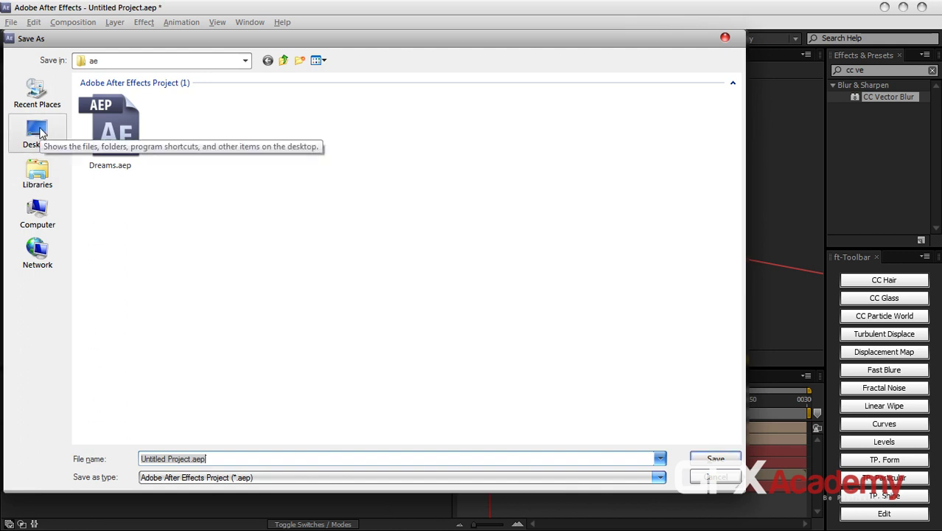
pyautogui.click(131, 167)
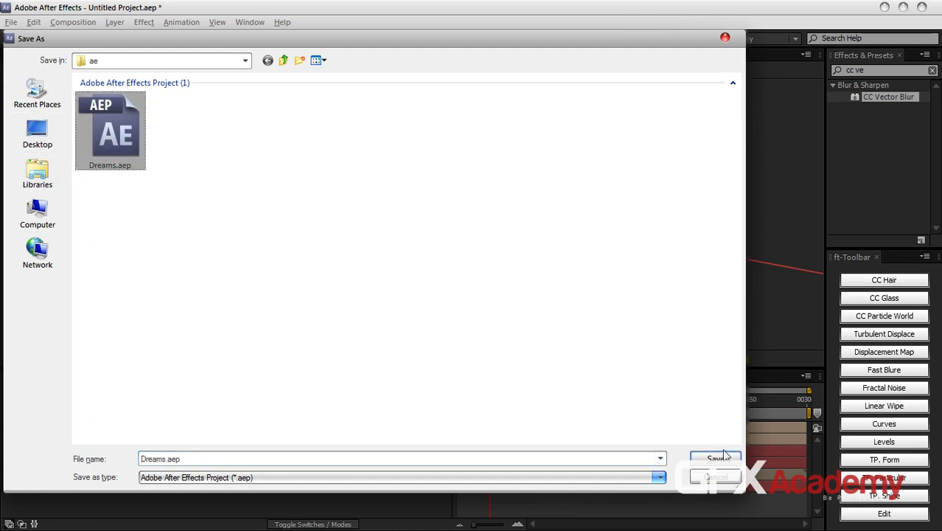
pyautogui.click(721, 458)
pyautogui.click(508, 274)
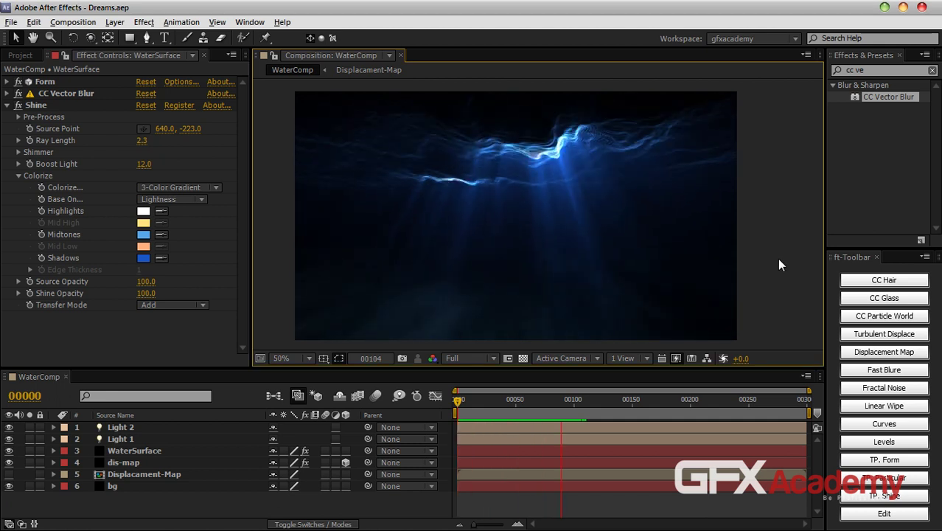
# Step: Lower the white end of dis-map's overall Curves graph a little further and stretch the floor layer slightly wider
pyautogui.press('space')
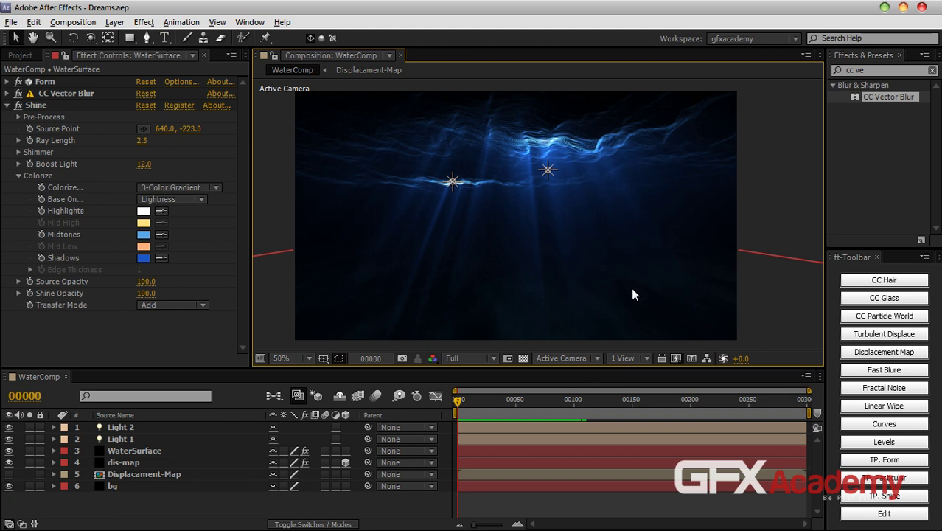
pyautogui.press('.')
pyautogui.moveTo(444, 288); pyautogui.dragTo(289, 244)
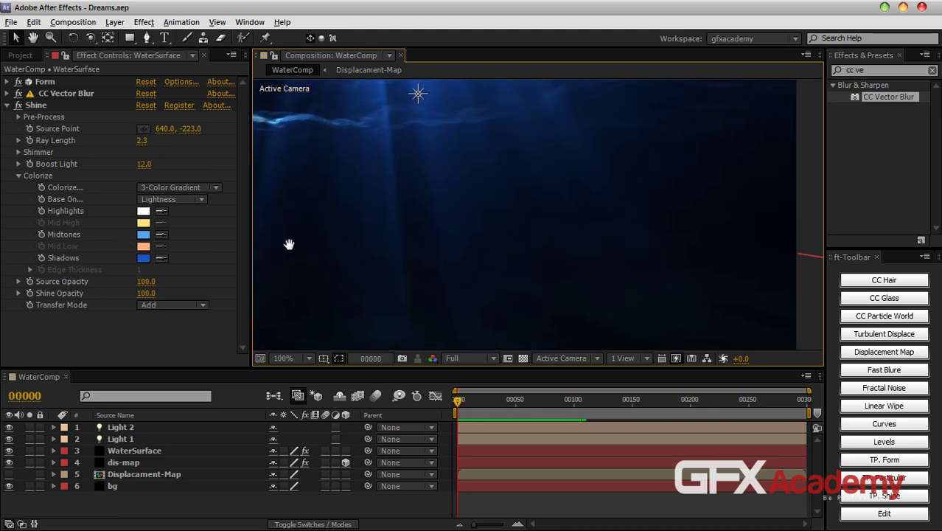
pyautogui.click(131, 462)
pyautogui.click(141, 450)
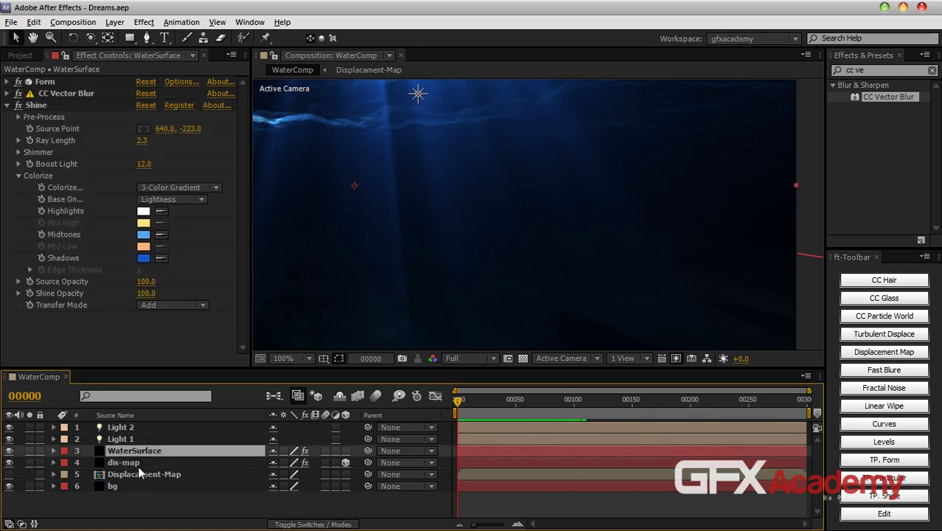
pyautogui.click(142, 462)
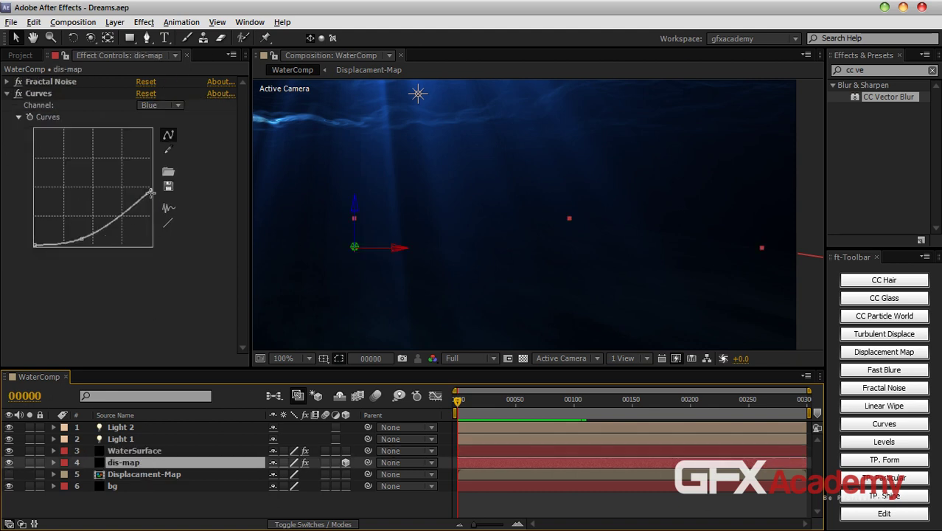
pyautogui.click(150, 192)
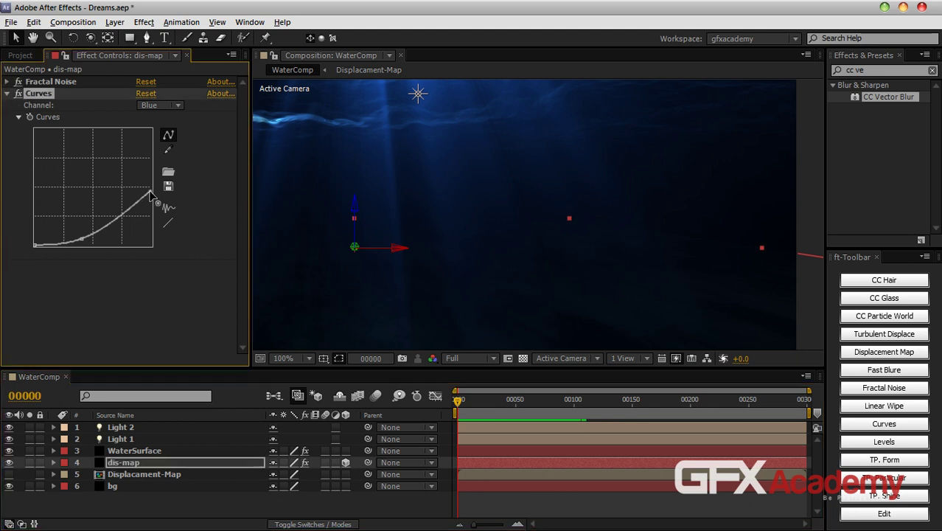
pyautogui.moveTo(150, 193); pyautogui.dragTo(168, 205)
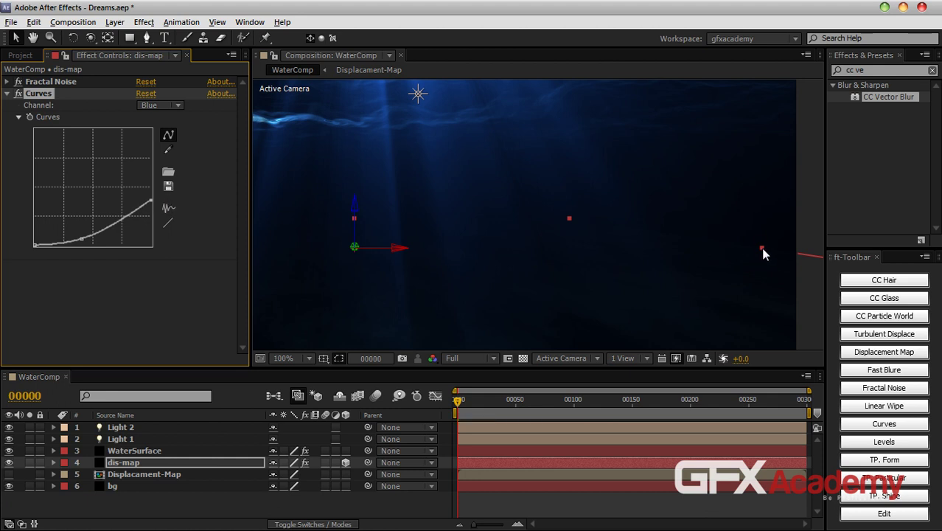
pyautogui.moveTo(764, 249); pyautogui.dragTo(786, 247)
# Step: Go through dis-map's red, green and blue curves and fine-tune the green and blue midtone points
pyautogui.click(162, 105)
pyautogui.click(167, 135)
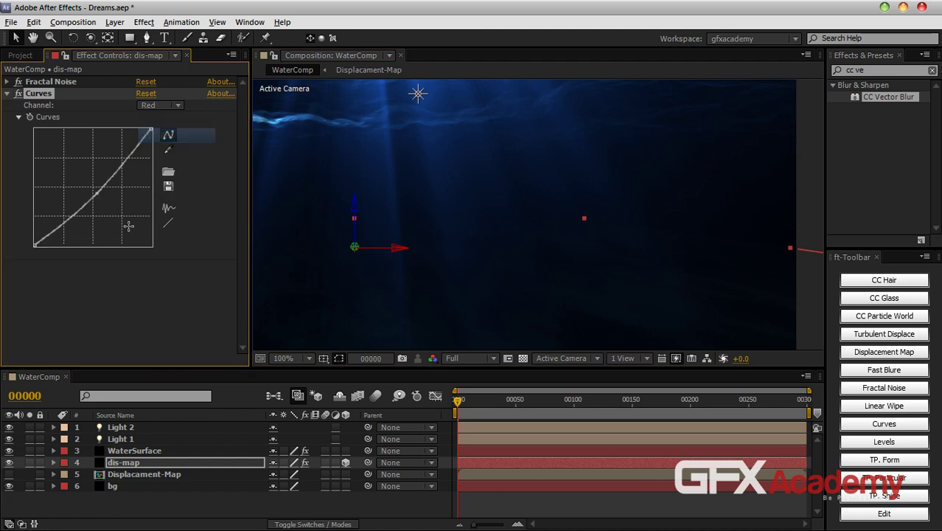
pyautogui.click(160, 107)
pyautogui.click(171, 150)
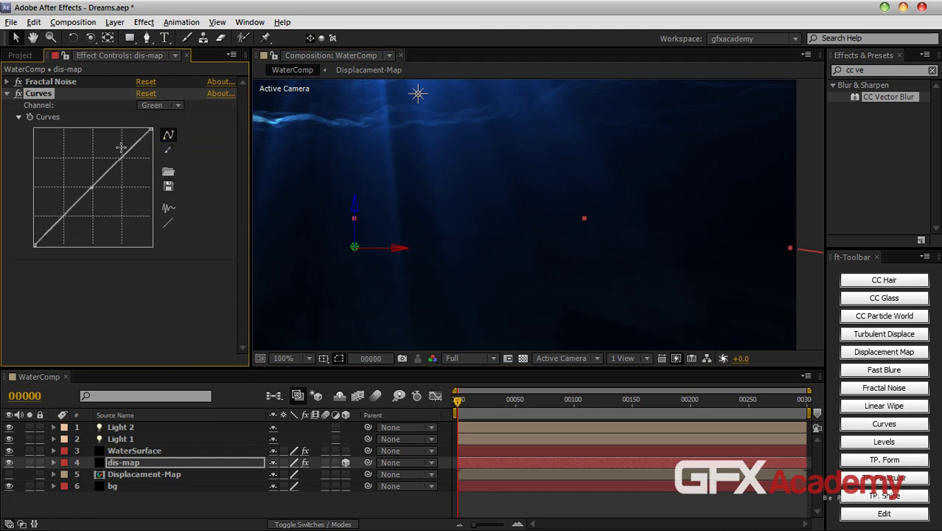
pyautogui.click(89, 186)
pyautogui.click(167, 105)
pyautogui.click(171, 163)
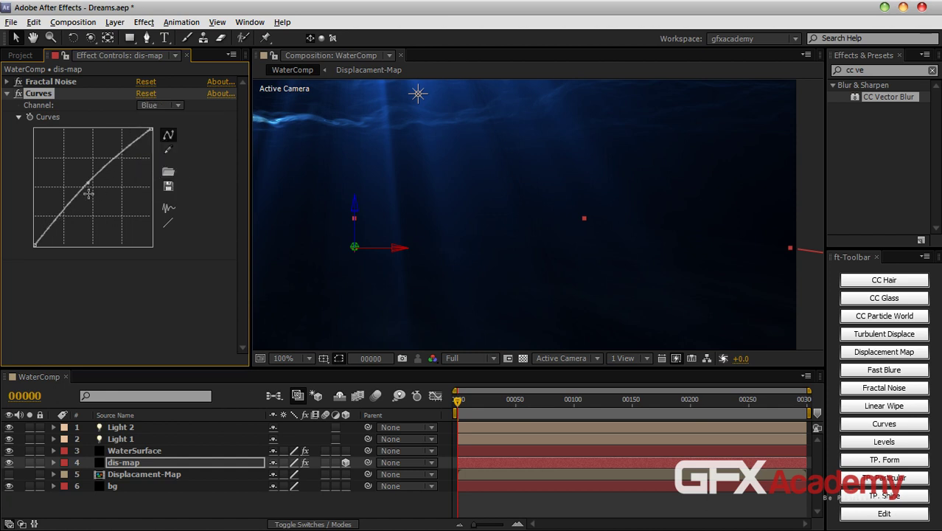
pyautogui.moveTo(89, 185)
pyautogui.mouseDown()
pyautogui.moveTo(99, 193)
pyautogui.moveTo(89, 184)
pyautogui.mouseUp()
# Step: Set the Shine Ray Length on WaterSurface to 1.2 and inspect the rays up close
pyautogui.click(138, 450)
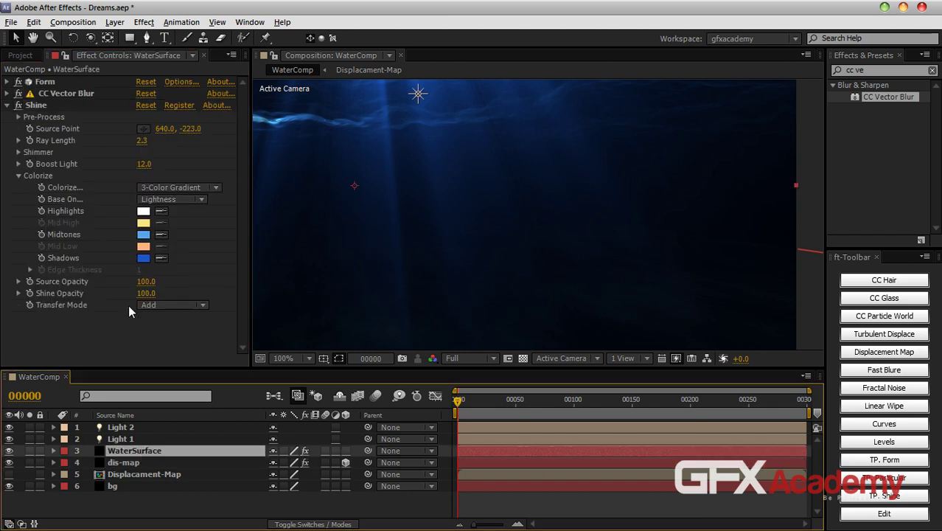
pyautogui.moveTo(140, 142); pyautogui.dragTo(135, 144)
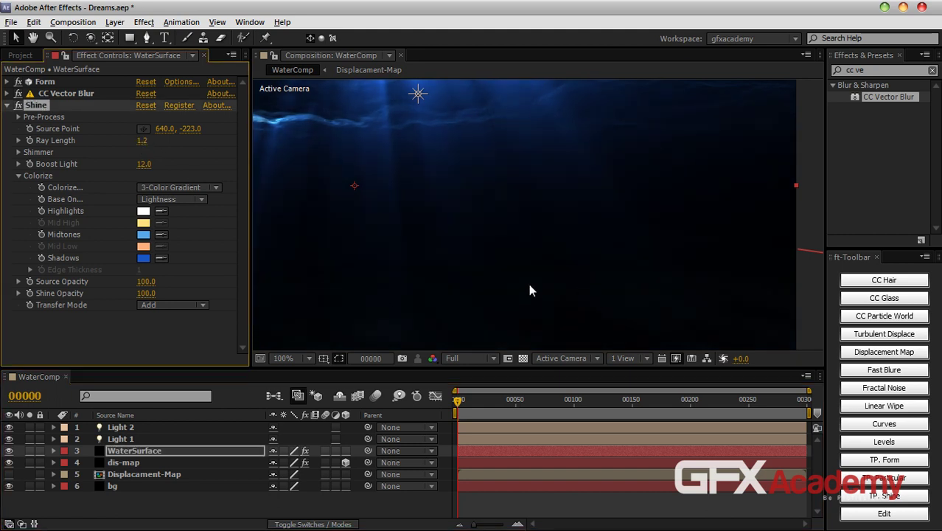
pyautogui.scroll(-2, 528, 284)
pyautogui.scroll(2, 422, 233)
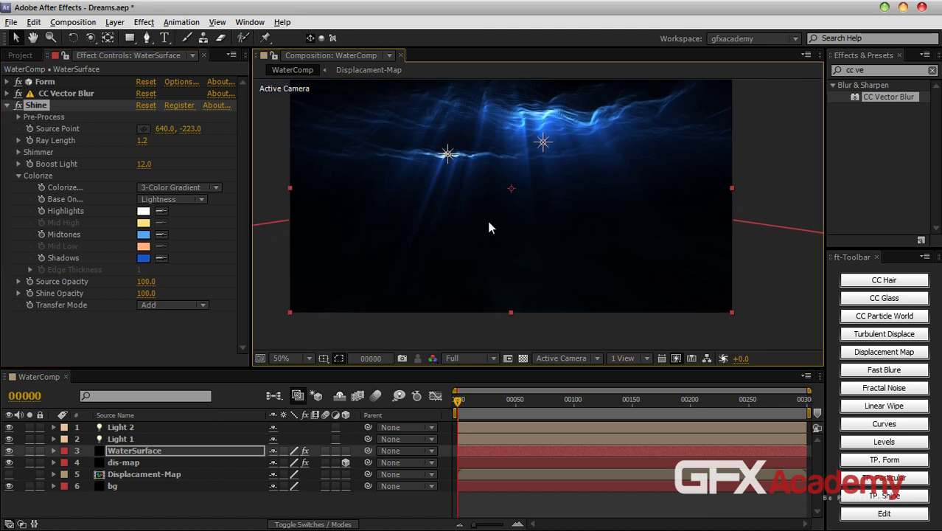
pyautogui.moveTo(420, 229); pyautogui.dragTo(658, 260)
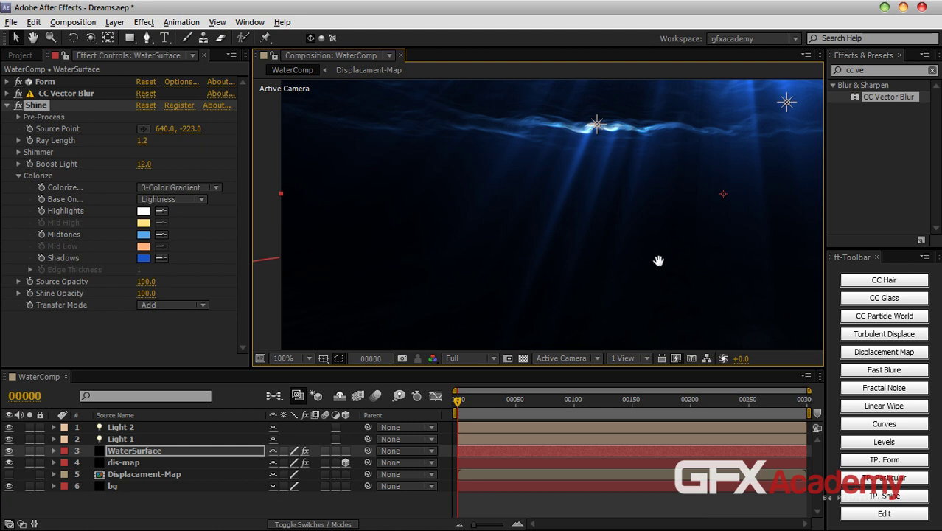
# Step: Stretch the dis-map floor layer wider to both sides, checking it against the whole frame
pyautogui.click(125, 463)
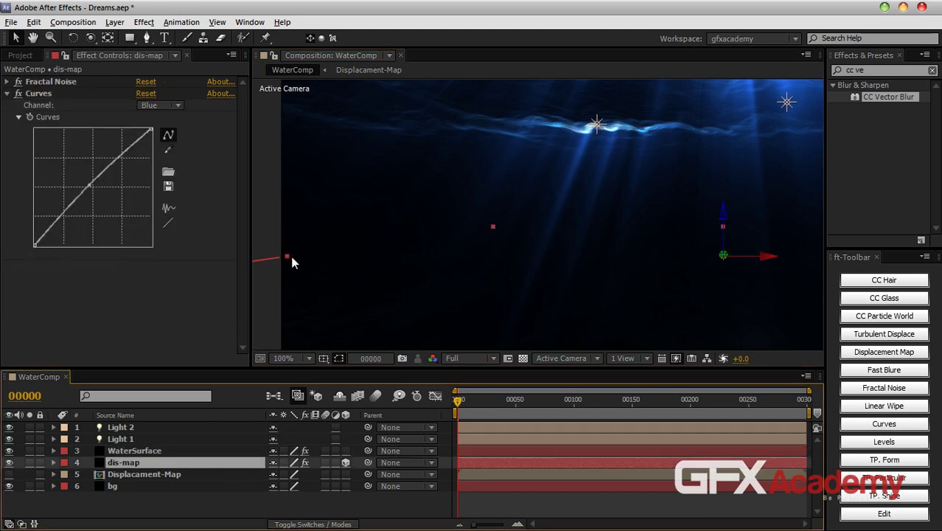
pyautogui.moveTo(288, 261); pyautogui.dragTo(196, 252)
pyautogui.click(490, 292)
pyautogui.moveTo(670, 293); pyautogui.dragTo(450, 244)
pyautogui.press(',')
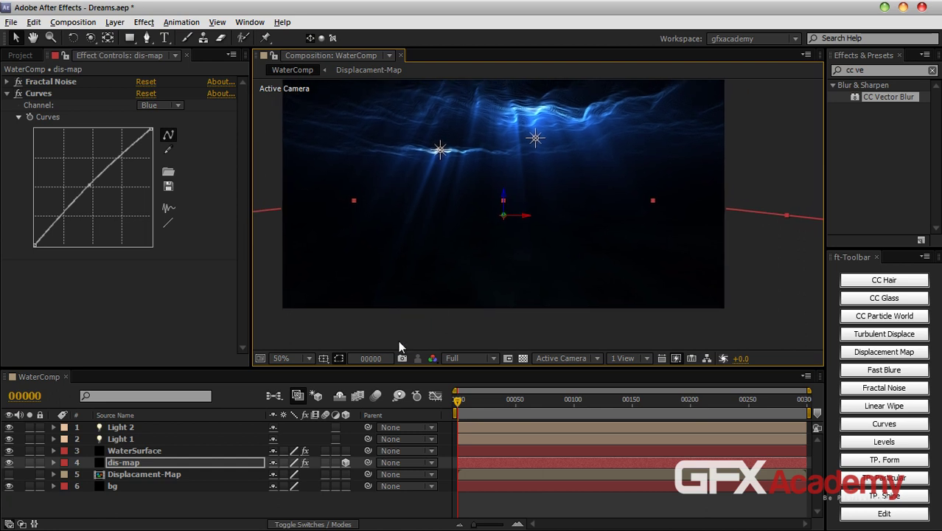
pyautogui.click(238, 499)
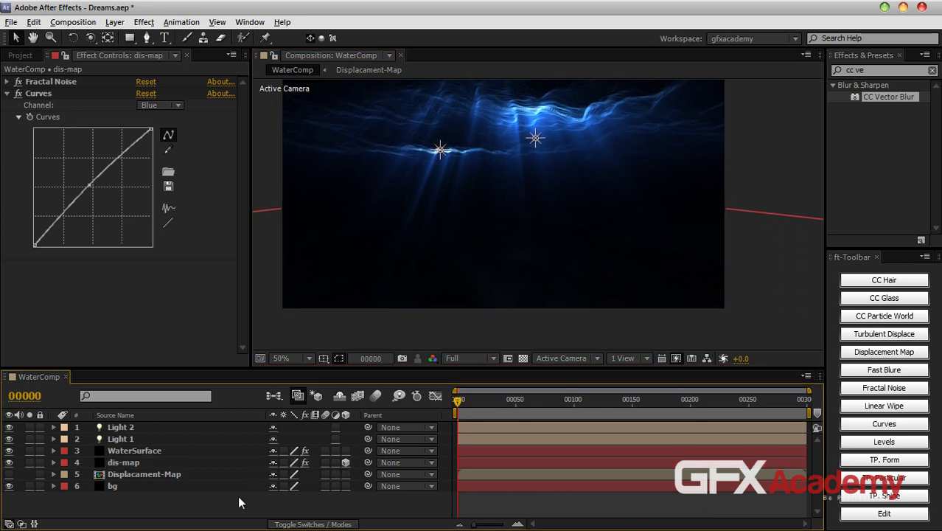
pyautogui.moveTo(505, 204); pyautogui.dragTo(511, 236)
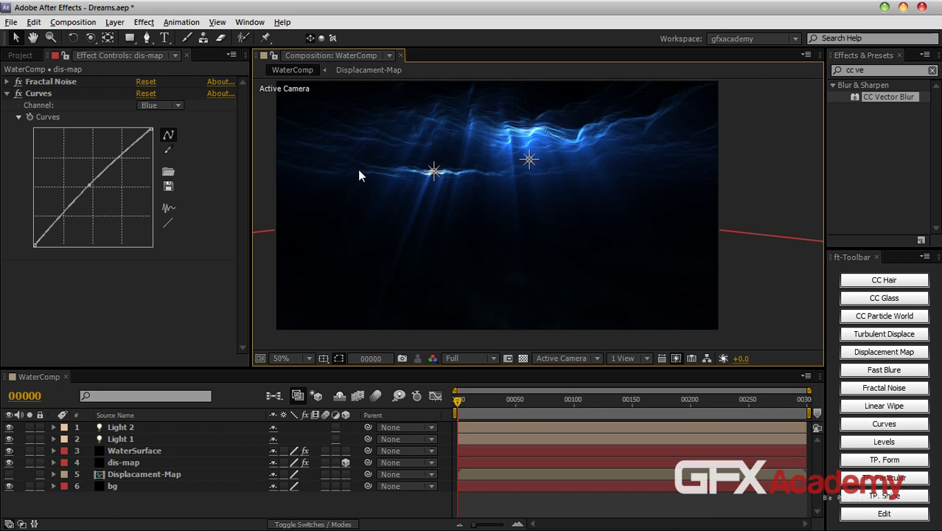
# Step: Create a new black 1280 x 720 px solid named Sea-Dust
pyautogui.click(114, 22)
pyautogui.moveTo(132, 37)
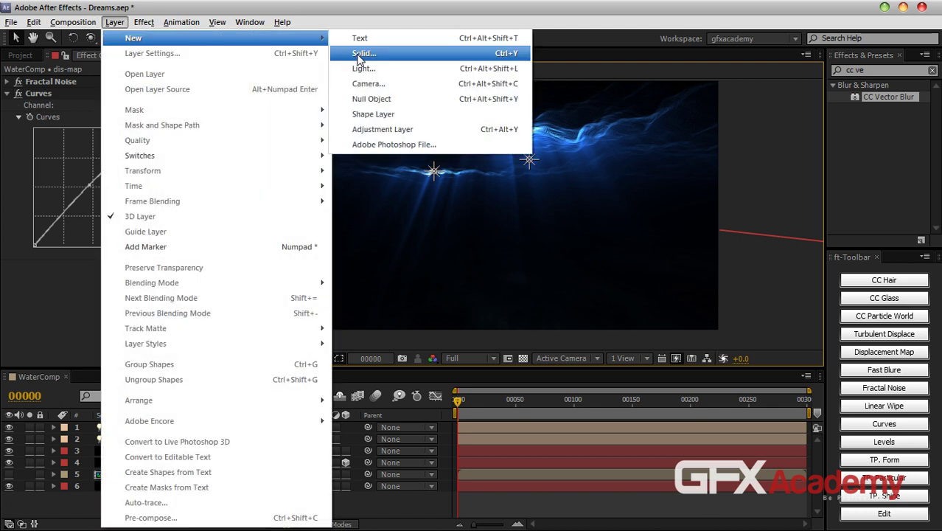
pyautogui.click(358, 55)
pyautogui.write('B')
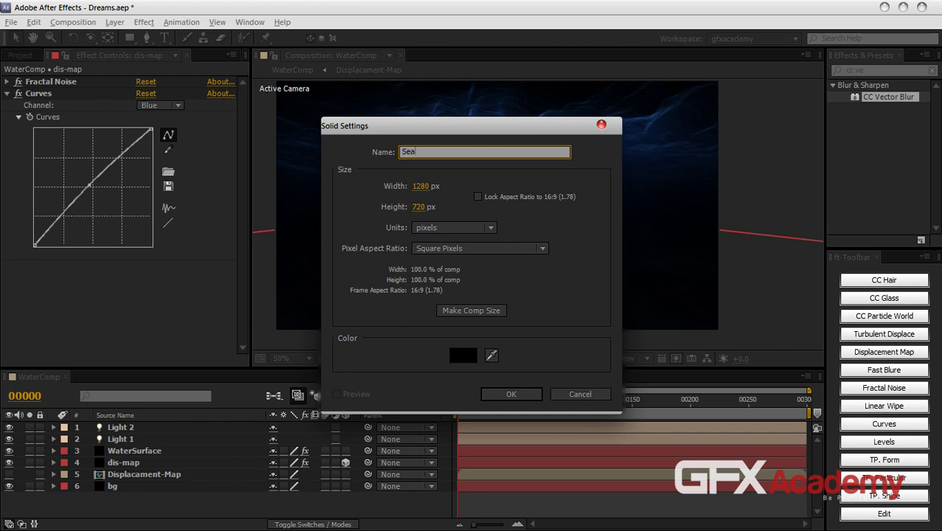
pyautogui.write('ust')
pyautogui.click(509, 393)
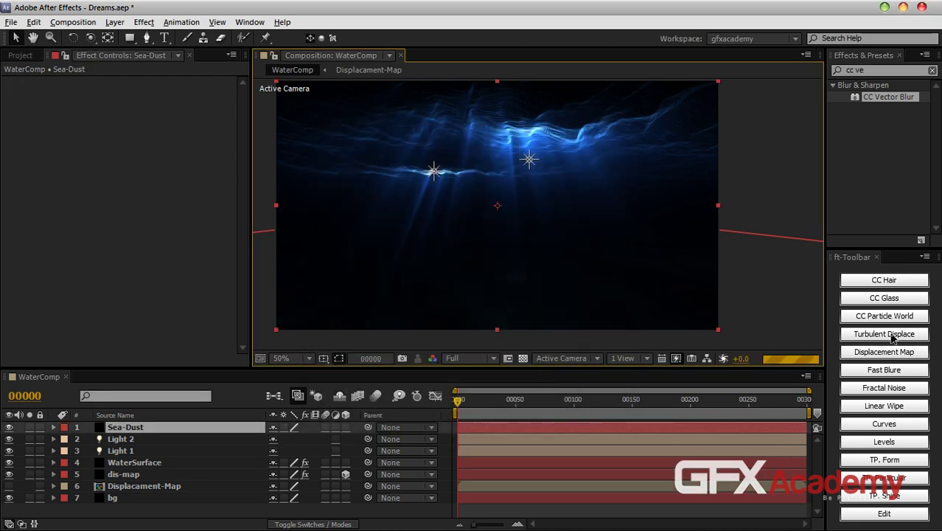
# Step: Apply Particular to Sea-Dust and set the emitter's Particles/sec to 20, viewing it at frame 49
pyautogui.click(885, 479)
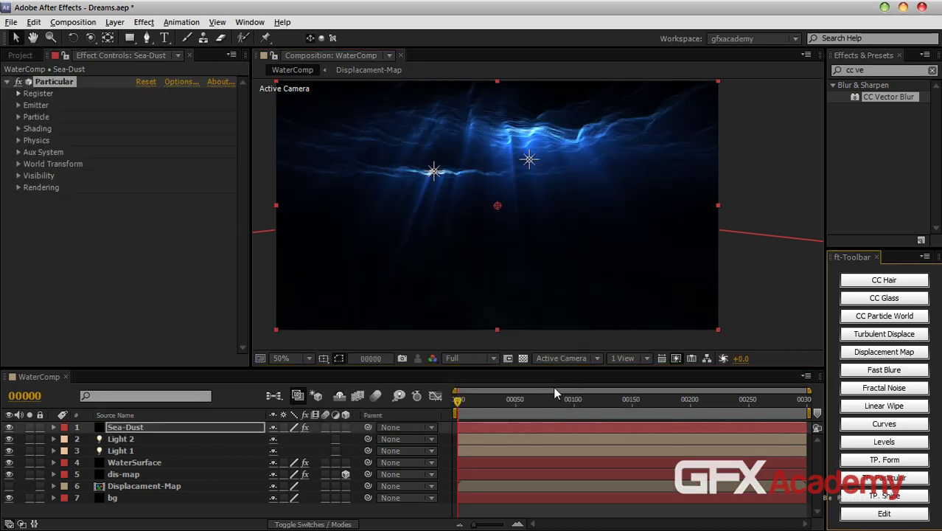
pyautogui.click(515, 401)
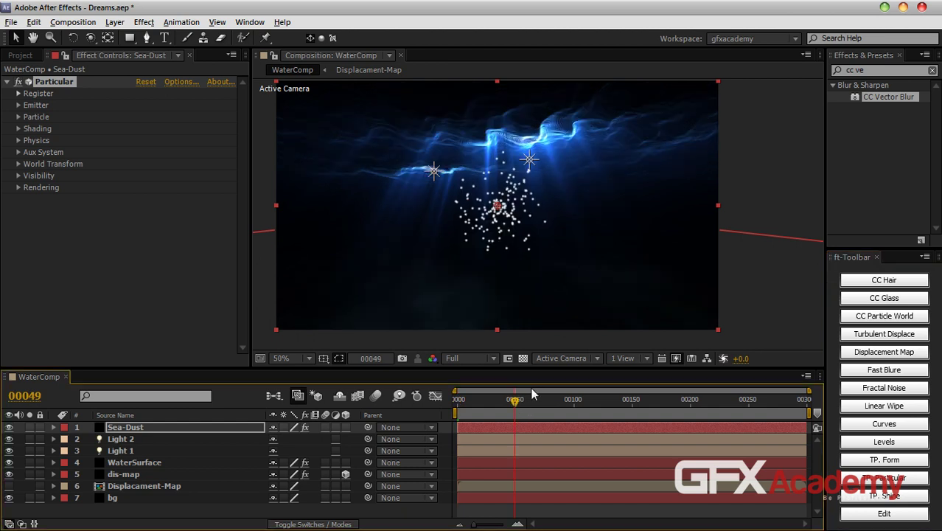
pyautogui.click(18, 105)
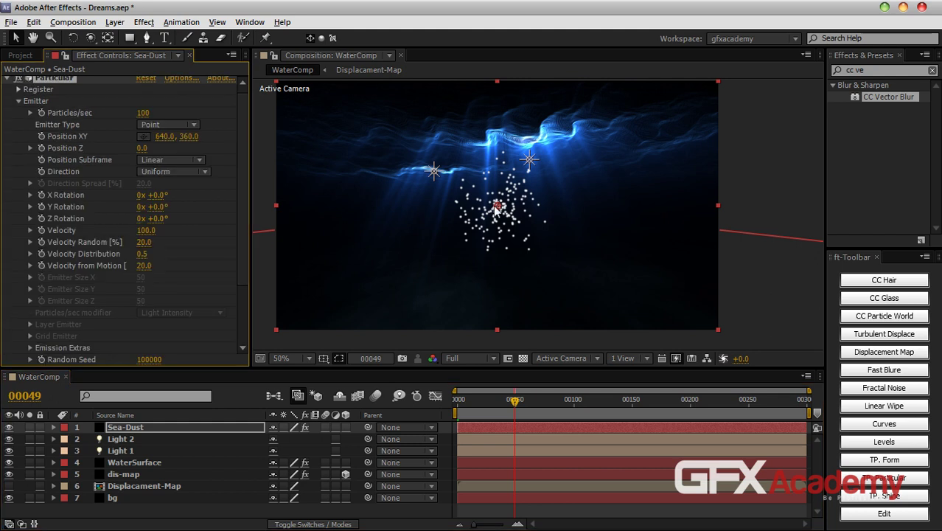
pyautogui.click(143, 113)
pyautogui.write('20')
pyautogui.press('Return')
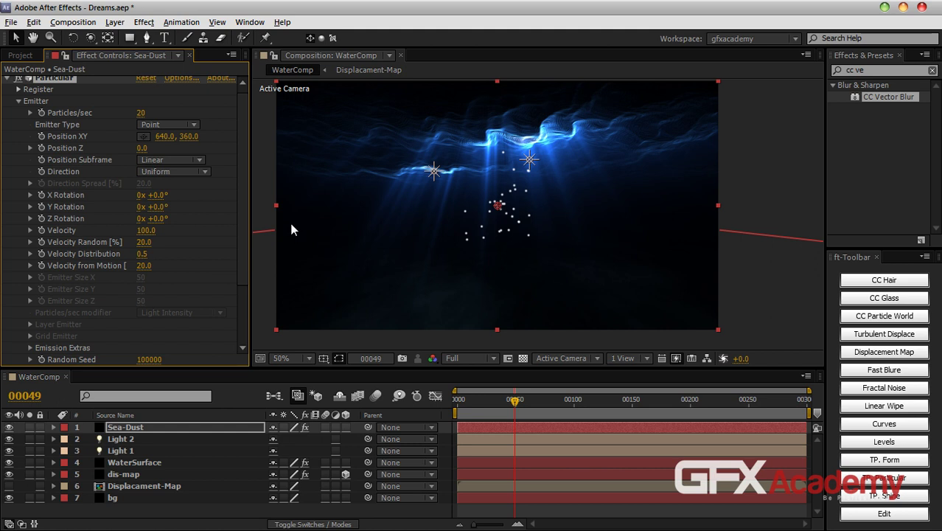
# Step: Make Particular's emitter a Box with Position Z 5400 and Emitter Size X 5530, Y 379 and Z 11200
pyautogui.click(155, 124)
pyautogui.click(178, 157)
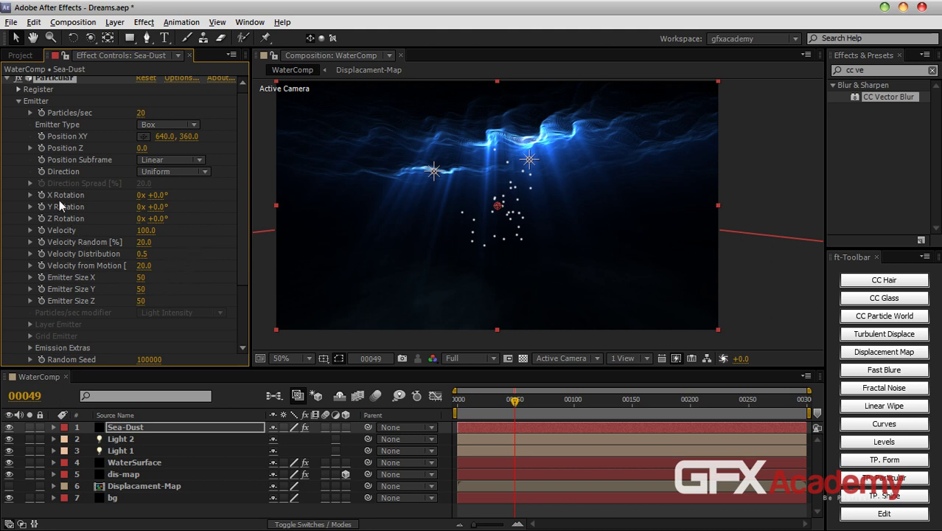
pyautogui.moveTo(140, 155); pyautogui.dragTo(184, 152)
pyautogui.moveTo(143, 285); pyautogui.dragTo(498, 257)
pyautogui.moveTo(141, 291); pyautogui.dragTo(344, 270)
pyautogui.moveTo(141, 301); pyautogui.dragTo(827, 216)
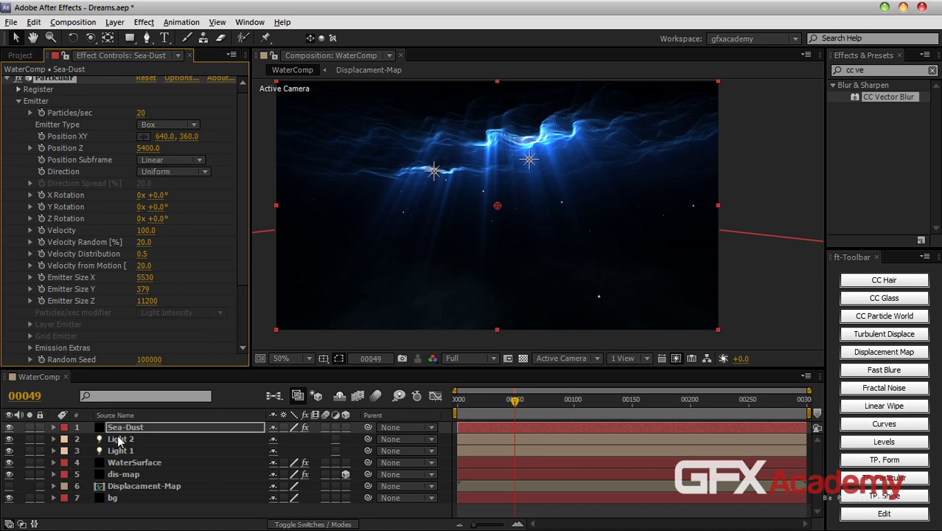
# Step: Solo the Sea-Dust layer, raise Particles/sec to 40 and scrub back to the first frame
pyautogui.click(29, 427)
pyautogui.moveTo(509, 402); pyautogui.dragTo(588, 403)
pyautogui.click(141, 113)
pyautogui.write('40')
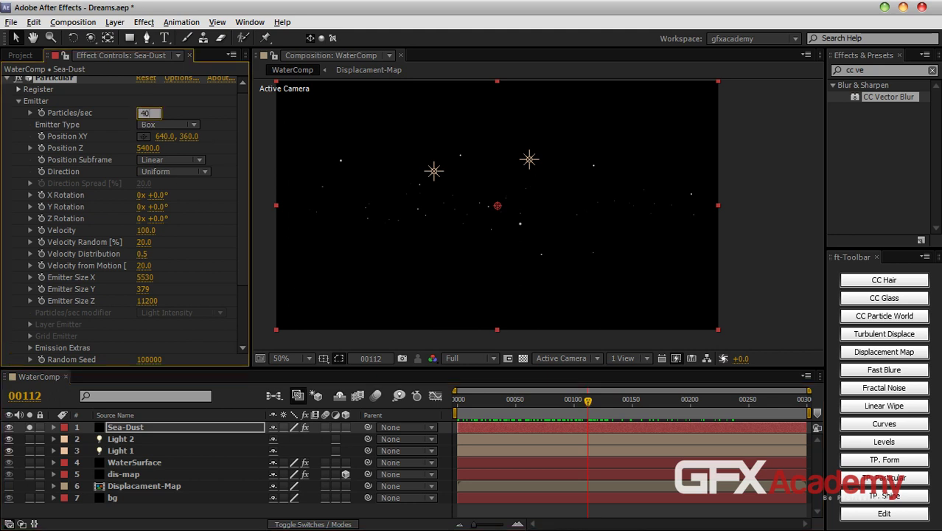
pyautogui.press('Return')
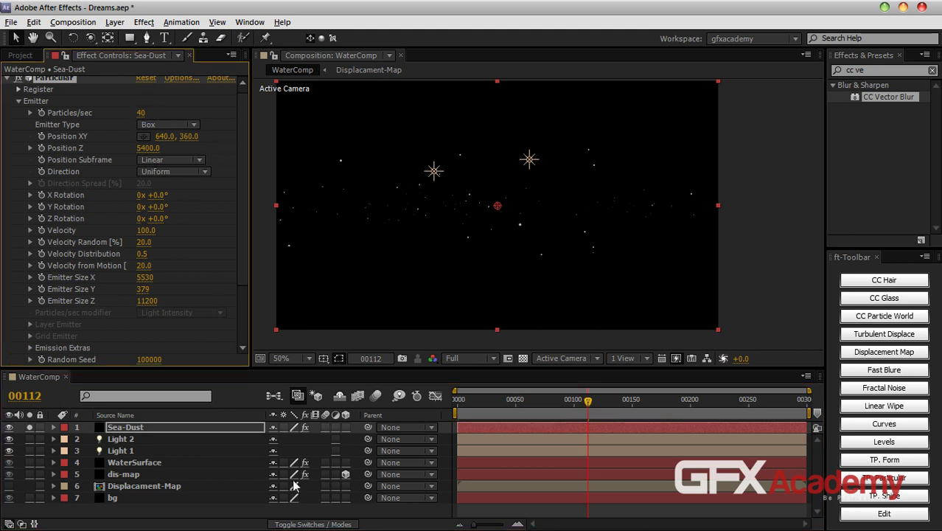
pyautogui.moveTo(509, 404); pyautogui.dragTo(430, 414)
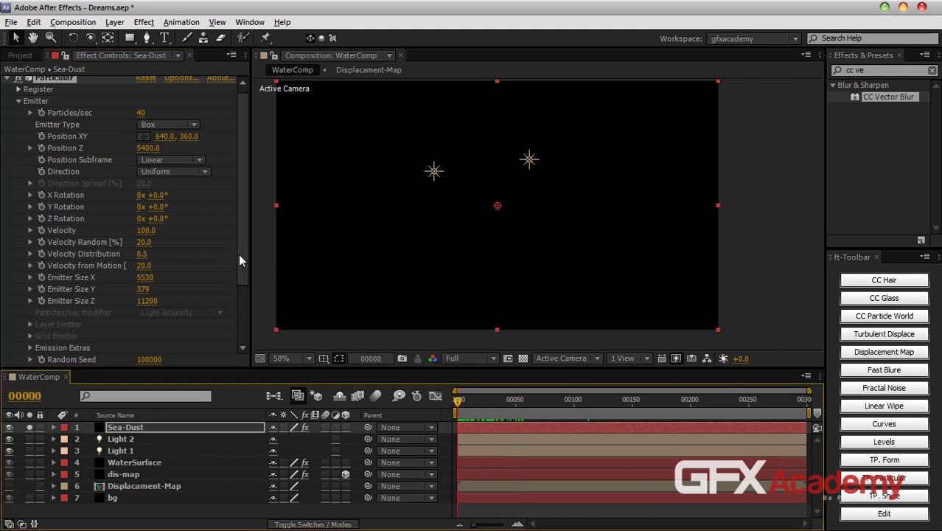
# Step: Set the emitter's Pre Run to 100, scrub to check the particles, and set Emitter Size Y to 790
pyautogui.scroll(-3, 234, 288)
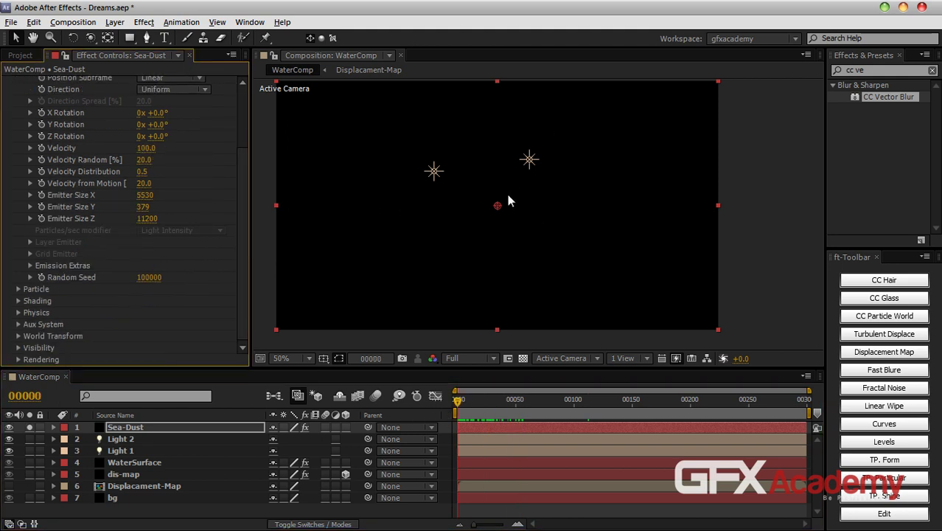
pyautogui.moveTo(458, 402)
pyautogui.mouseDown()
pyautogui.moveTo(478, 403)
pyautogui.moveTo(458, 404)
pyautogui.mouseUp()
pyautogui.click(29, 264)
pyautogui.click(140, 278)
pyautogui.write('100')
pyautogui.press('Return')
pyautogui.moveTo(439, 400); pyautogui.dragTo(620, 399)
pyautogui.press('KP_0')
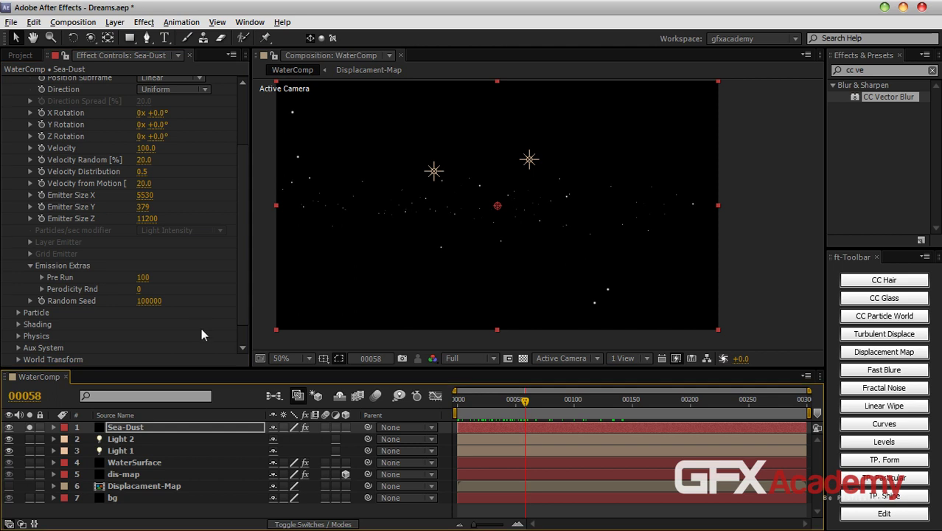
pyautogui.moveTo(143, 206); pyautogui.dragTo(396, 190)
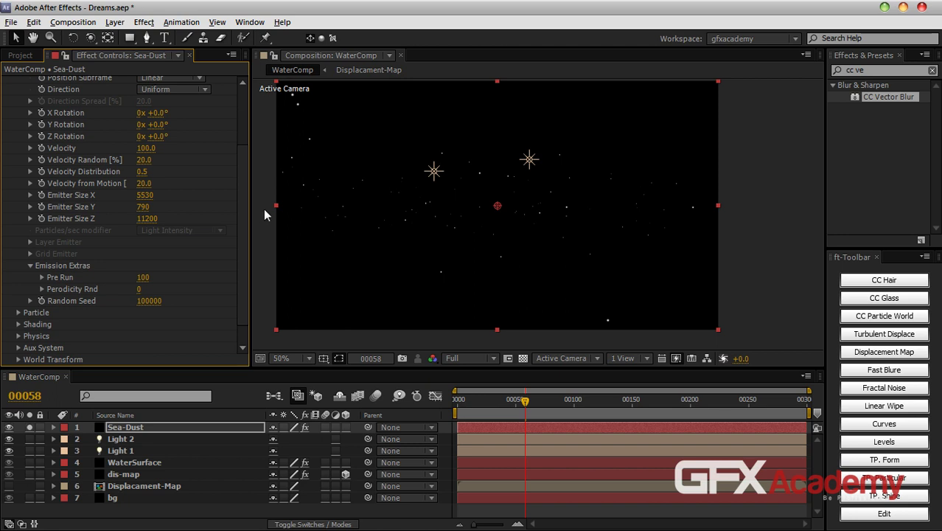
# Step: Set the particles' Size Random to 100% and Opacity Random to 65%
pyautogui.click(19, 313)
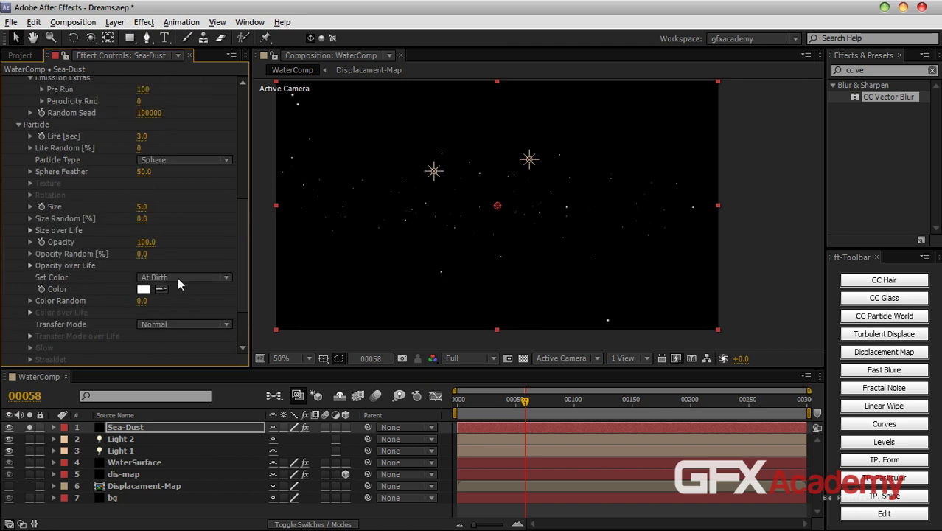
pyautogui.moveTo(142, 219); pyautogui.dragTo(330, 223)
pyautogui.moveTo(147, 258); pyautogui.dragTo(221, 254)
# Step: Set the particle colour to Random from Gradient and load the white-to-black preset in Color over Life
pyautogui.click(169, 277)
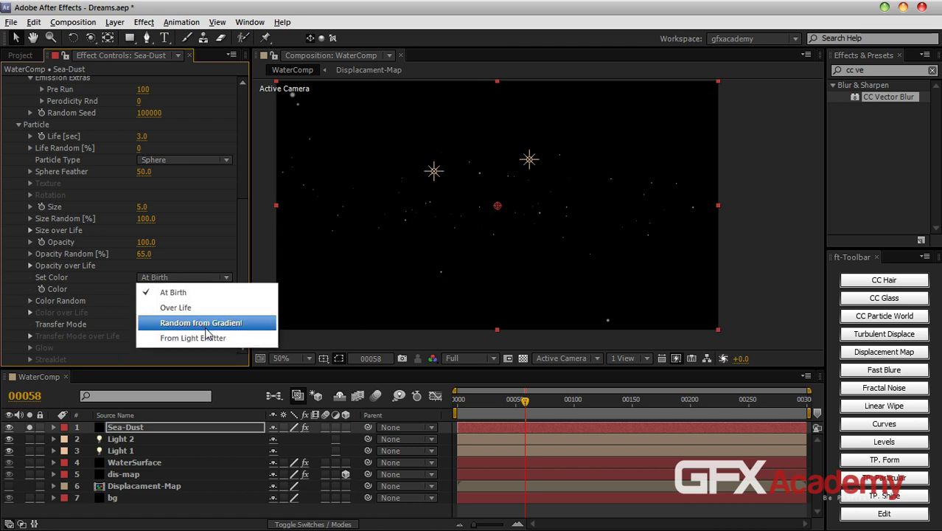
pyautogui.click(200, 323)
pyautogui.click(30, 301)
pyautogui.click(29, 301)
pyautogui.click(29, 313)
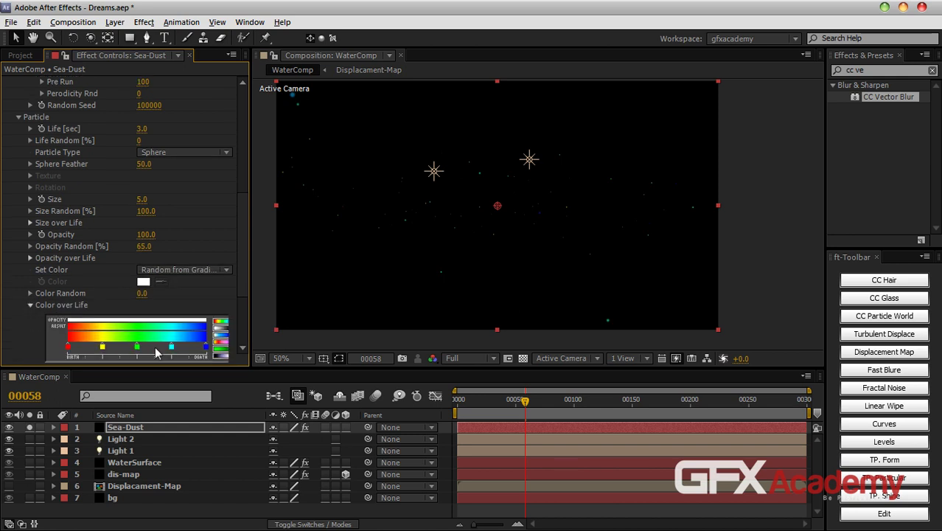
pyautogui.click(220, 328)
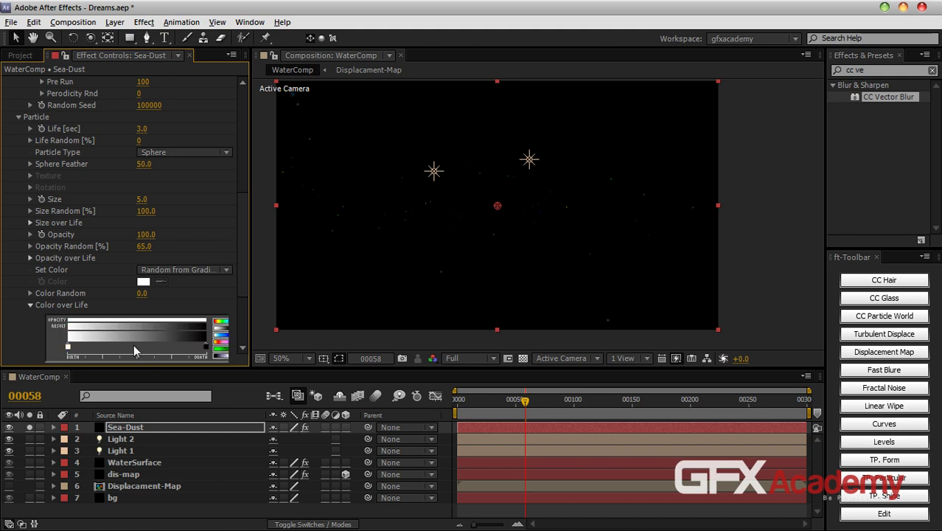
# Step: Change the Color over Life gradient's birth stop to dark green 2F4033
pyautogui.doubleClick(69, 347)
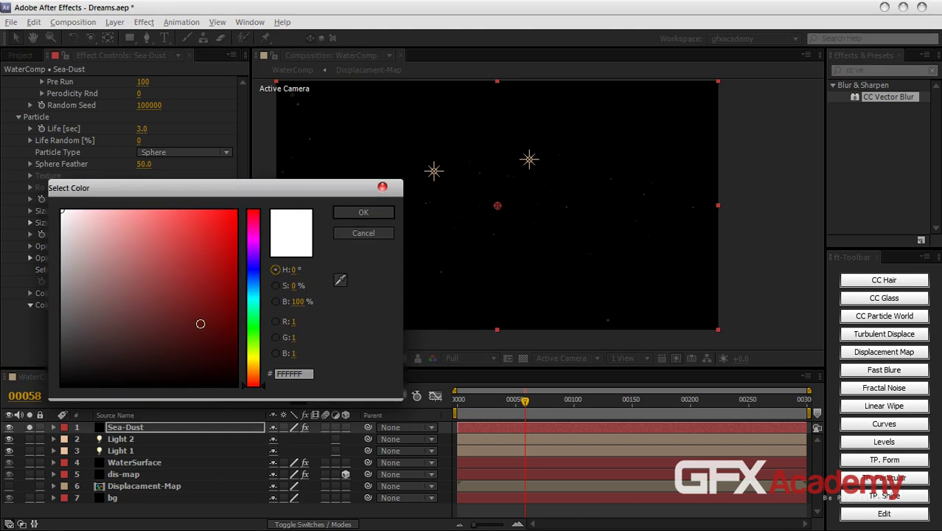
pyautogui.moveTo(254, 346); pyautogui.dragTo(257, 321)
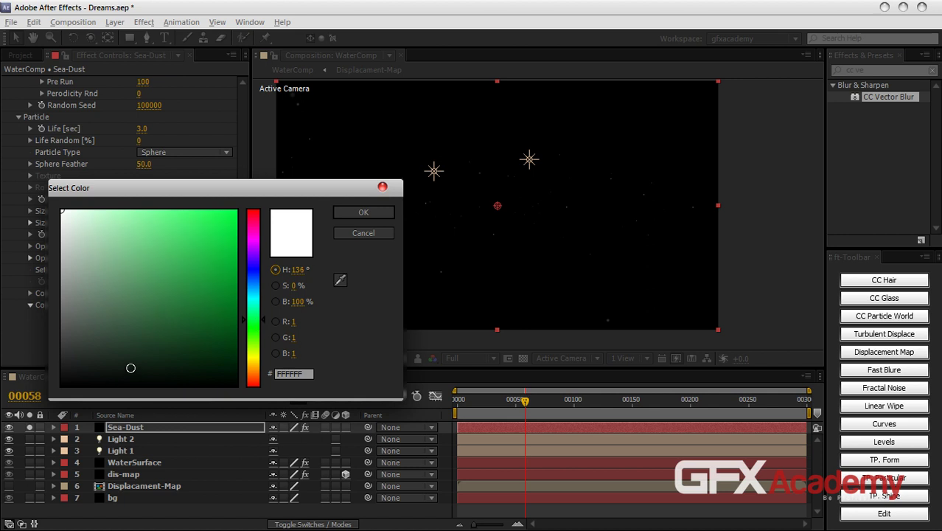
pyautogui.click(141, 367)
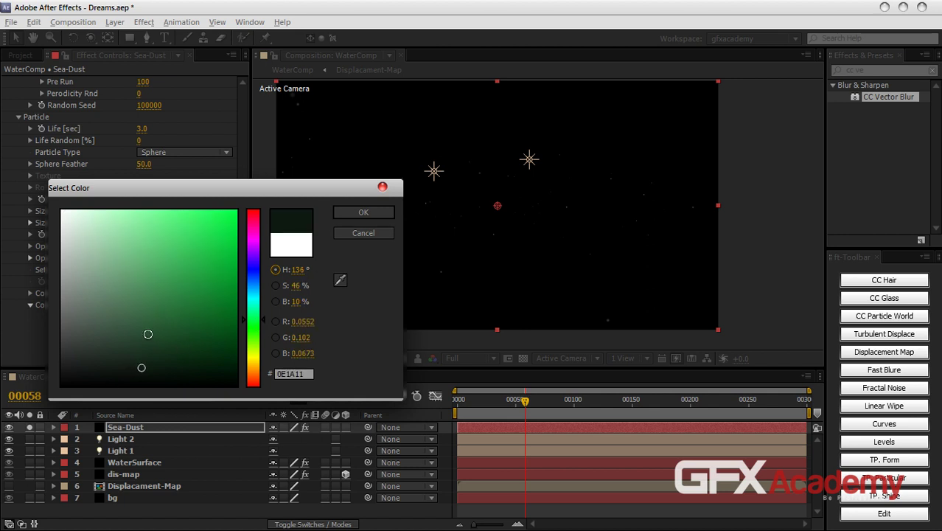
pyautogui.click(108, 342)
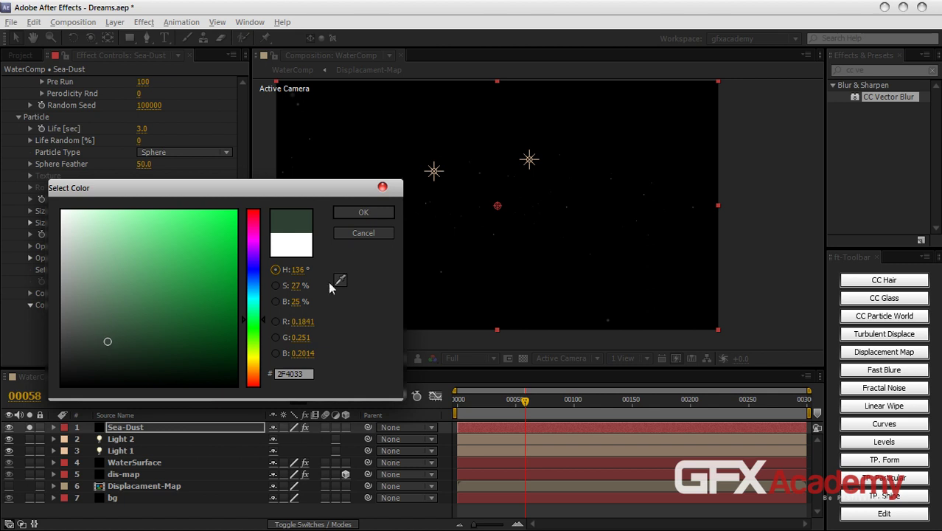
pyautogui.click(362, 213)
# Step: Add a stop near the middle of the Color over Life gradient and colour it dark blue 1E2F39
pyautogui.doubleClick(132, 348)
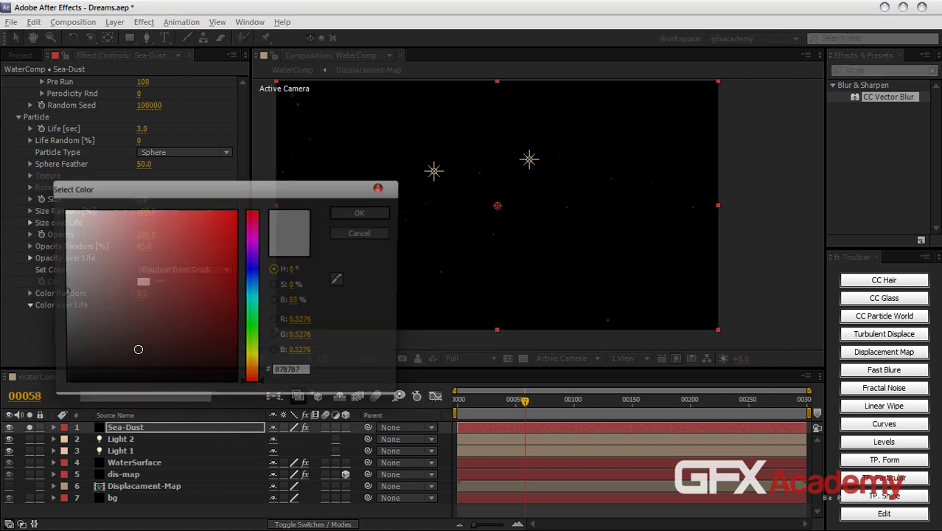
pyautogui.click(253, 288)
pyautogui.click(148, 355)
pyautogui.moveTo(148, 354); pyautogui.dragTo(149, 357)
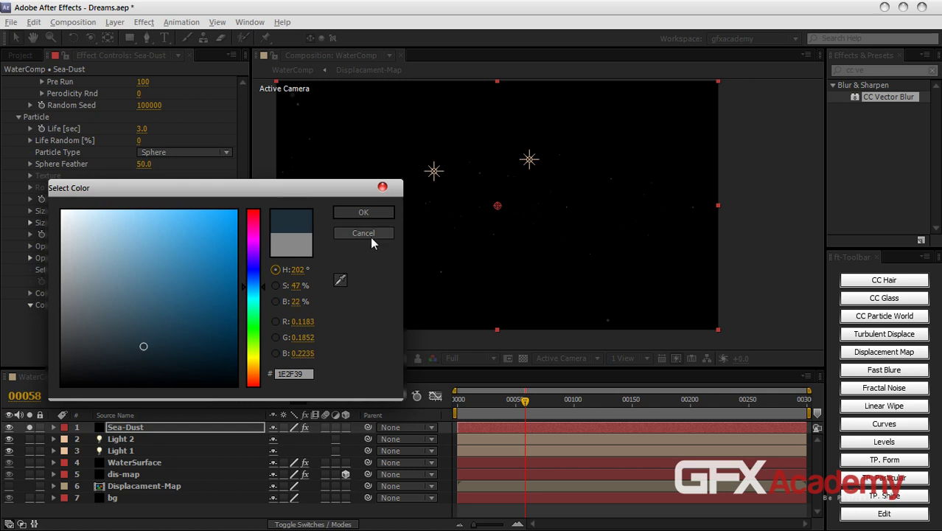
pyautogui.click(363, 213)
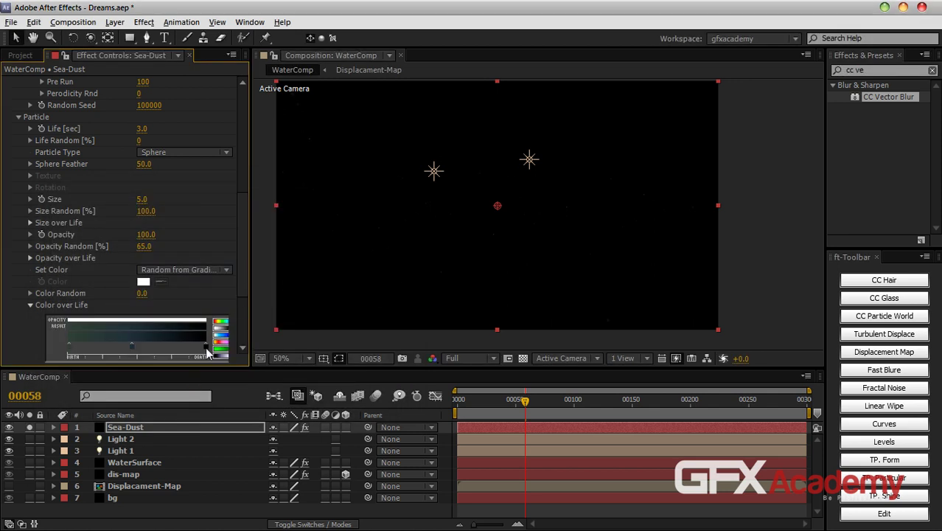
# Step: Change the Color over Life gradient's death stop to a bright blue and adjust the middle stop
pyautogui.doubleClick(206, 346)
pyautogui.moveTo(251, 281); pyautogui.dragTo(251, 291)
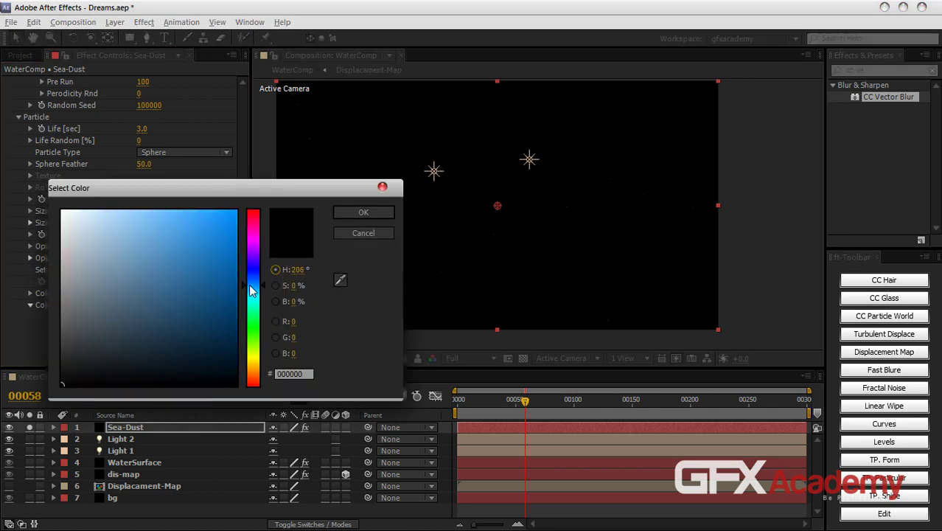
pyautogui.click(188, 228)
pyautogui.click(361, 213)
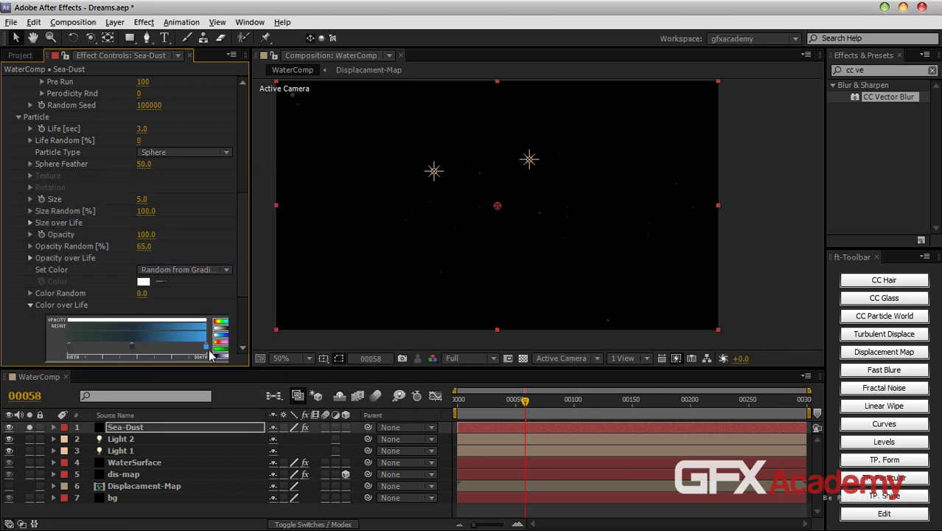
pyautogui.moveTo(132, 344)
pyautogui.mouseDown()
pyautogui.moveTo(99, 346)
pyautogui.moveTo(156, 346)
pyautogui.moveTo(138, 345)
pyautogui.mouseUp()
pyautogui.click(31, 304)
# Step: Apply the preset curve that ramps up at birth and down at death to Size over Life and Opacity over Life
pyautogui.click(29, 223)
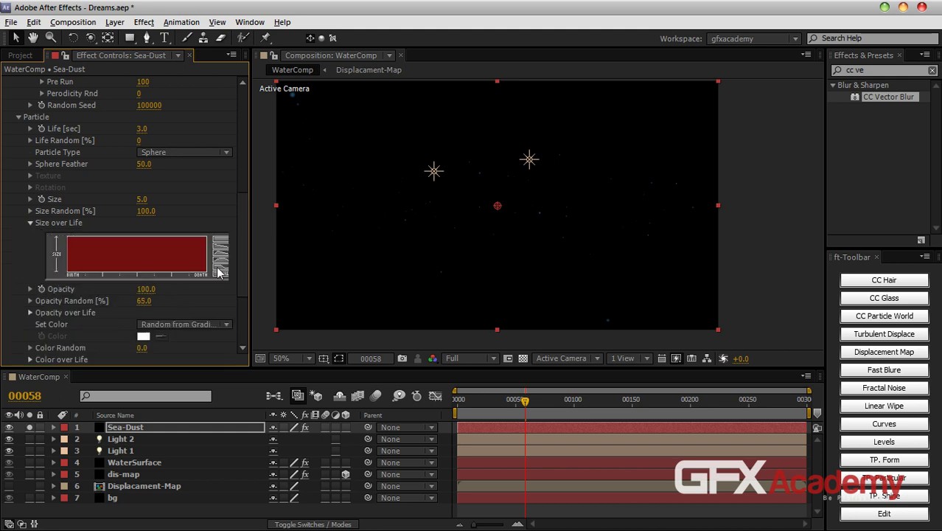
pyautogui.click(222, 263)
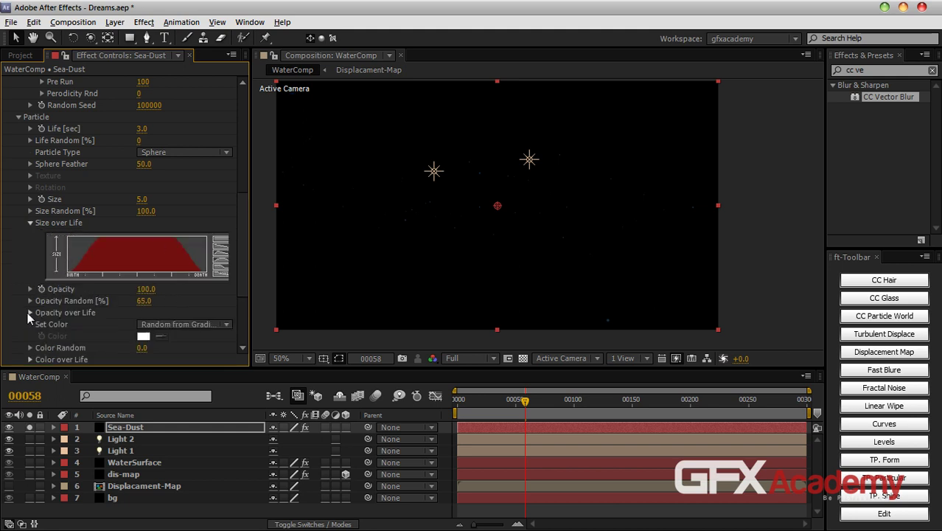
pyautogui.click(29, 312)
pyautogui.click(222, 345)
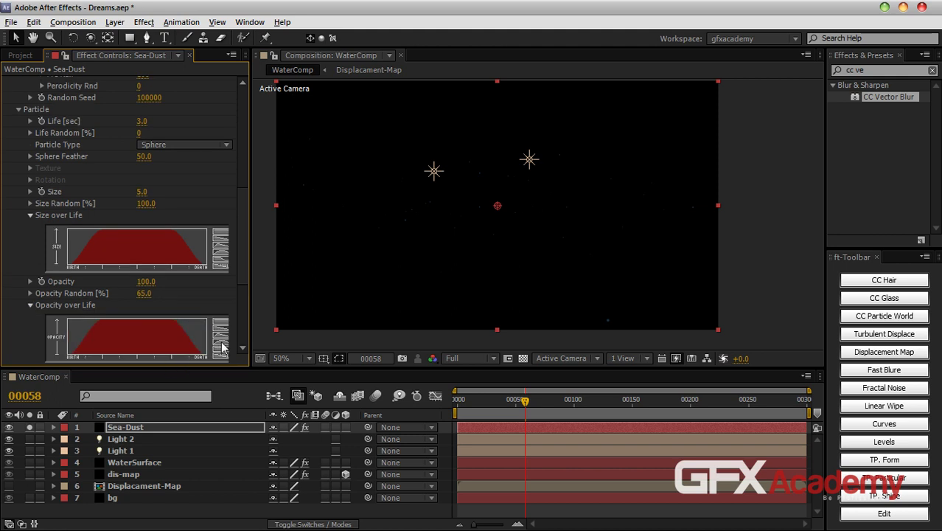
# Step: Turn off solo for the Sea-Dust layer and set its particle type to Cloudlet
pyautogui.click(31, 432)
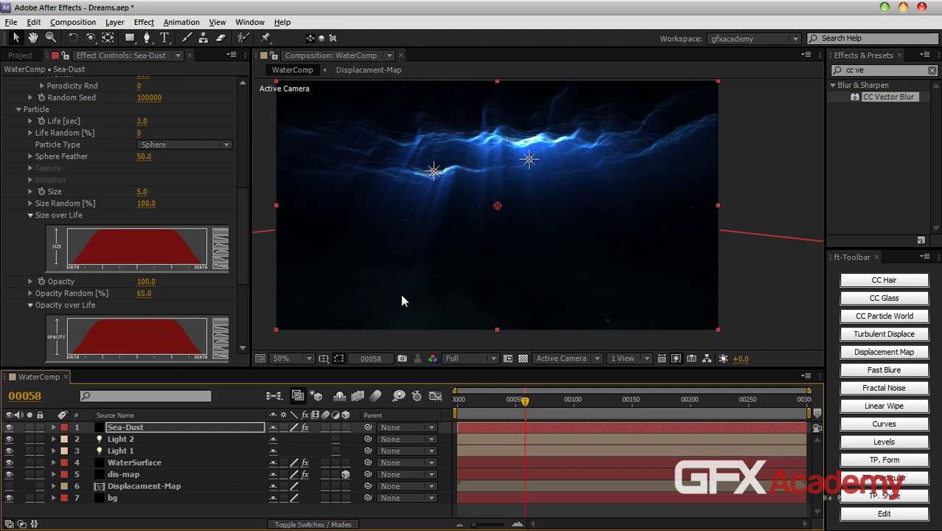
pyautogui.press('/')
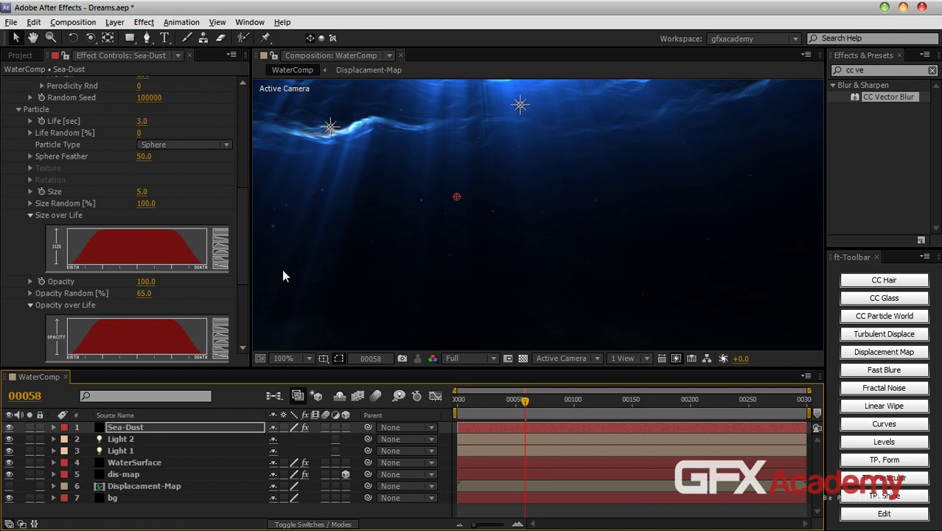
pyautogui.click(190, 145)
pyautogui.click(186, 205)
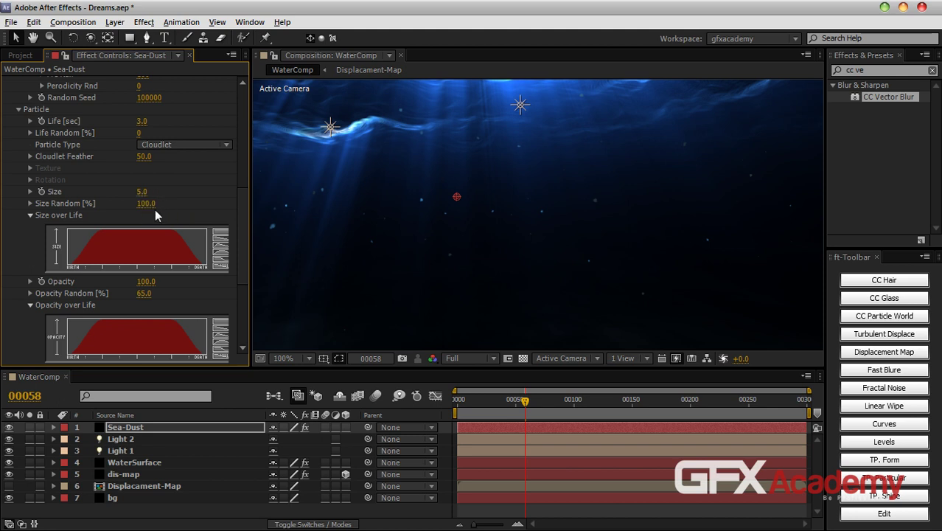
# Step: Lower the Sea-Dust particle opacity to 26 and check the particles against the full scene
pyautogui.moveTo(146, 289); pyautogui.dragTo(95, 282)
pyautogui.moveTo(380, 247)
pyautogui.mouseDown()
pyautogui.moveTo(585, 249)
pyautogui.moveTo(664, 217)
pyautogui.moveTo(368, 258)
pyautogui.mouseUp()
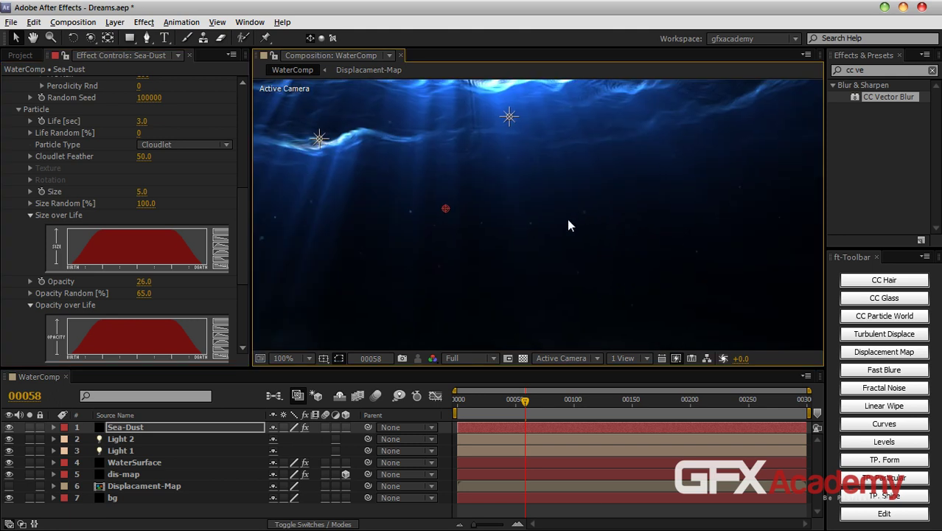
pyautogui.press(',')
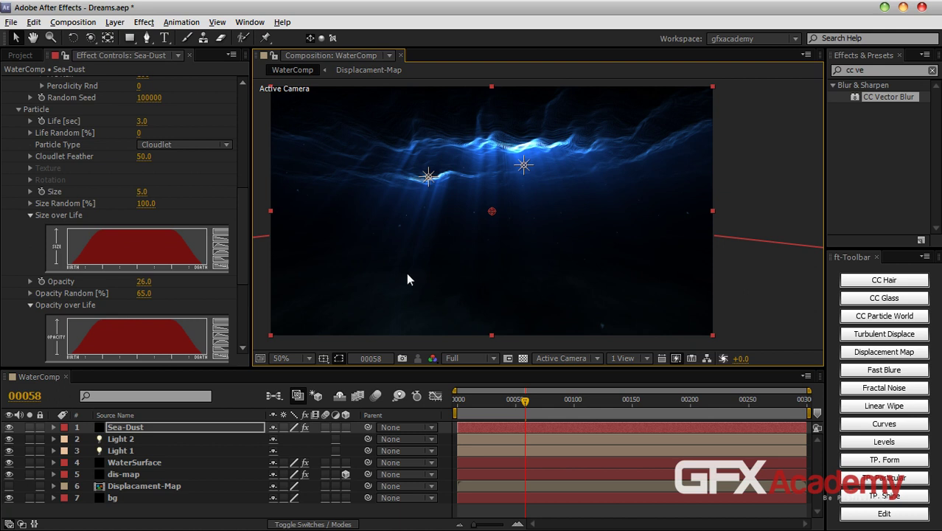
# Step: Preview the underwater composition's animation from frame 0
pyautogui.press('pageup')
pyautogui.click(481, 403)
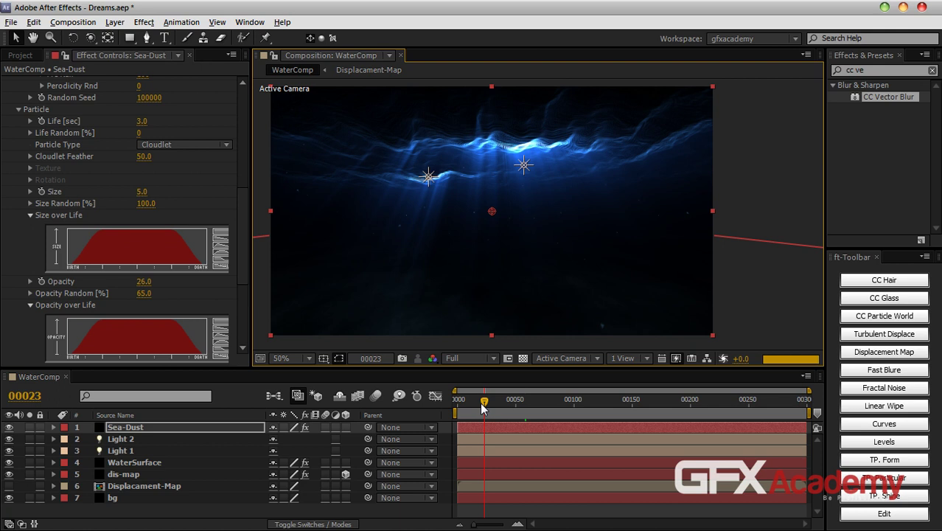
pyautogui.click(457, 404)
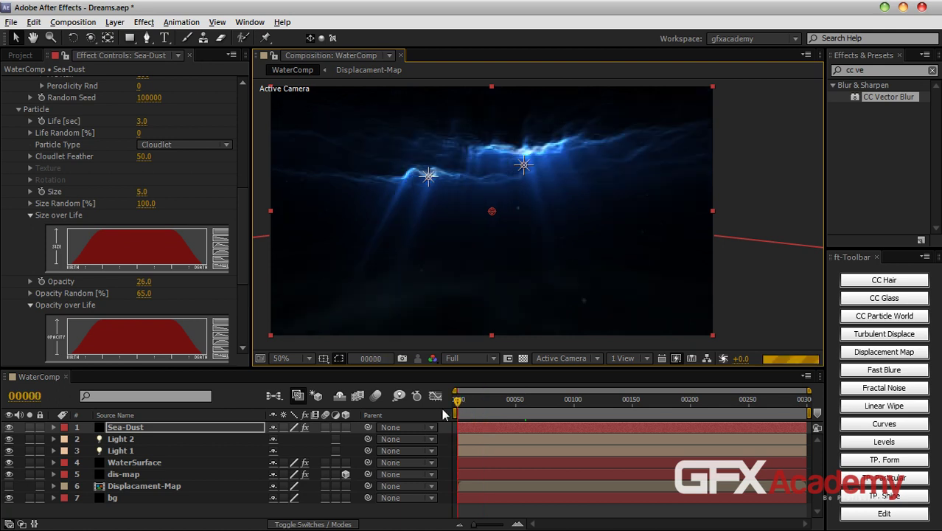
pyautogui.click(743, 196)
pyautogui.press('space')
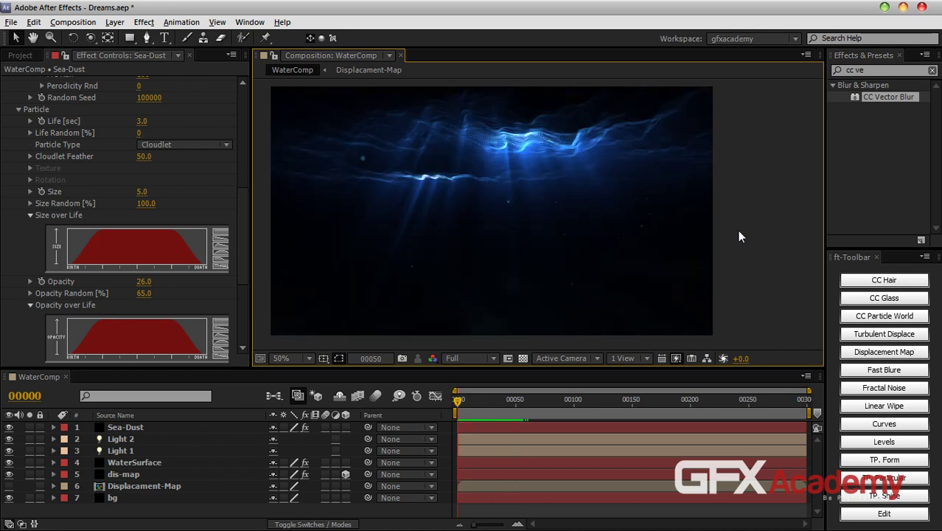
pyautogui.press('space')
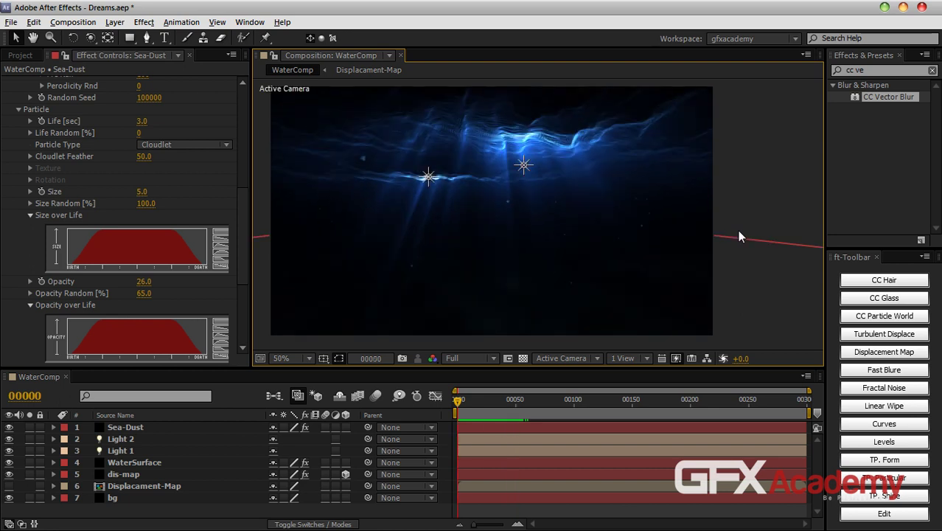
# Step: Shift the birth and middle stops of the Color over Life gradient towards the death end
pyautogui.moveTo(239, 223); pyautogui.dragTo(245, 290)
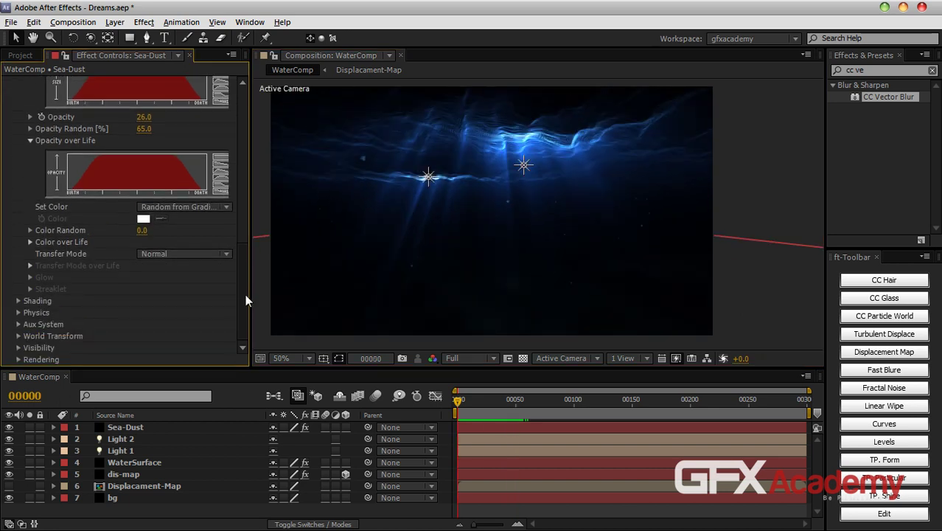
pyautogui.click(30, 242)
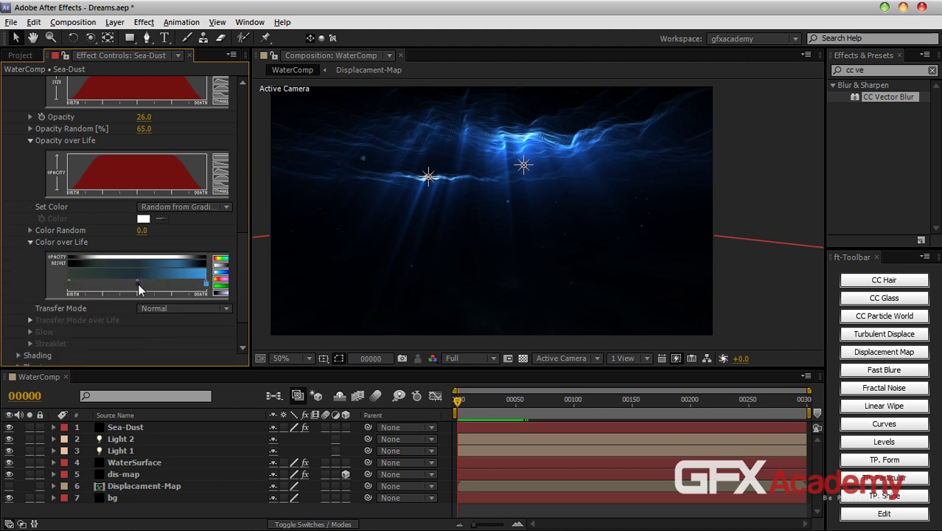
pyautogui.moveTo(137, 283); pyautogui.dragTo(179, 280)
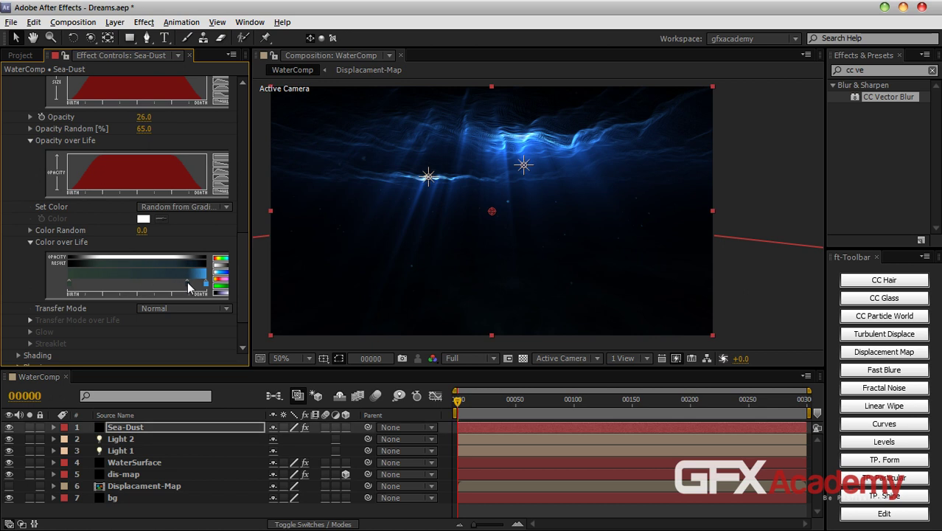
pyautogui.moveTo(71, 283); pyautogui.dragTo(157, 289)
# Step: Change the Color over Life gradient's death stop to muted dark blue 264A65
pyautogui.doubleClick(206, 285)
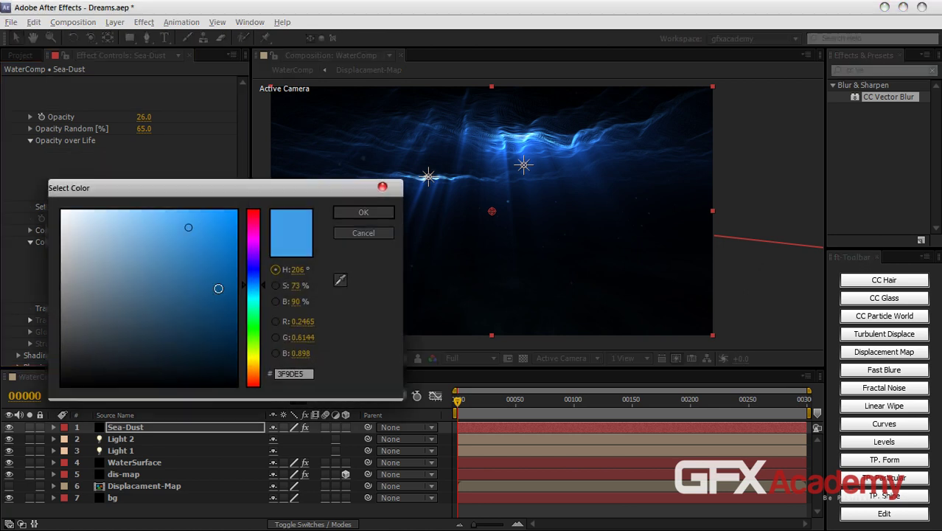
pyautogui.click(169, 315)
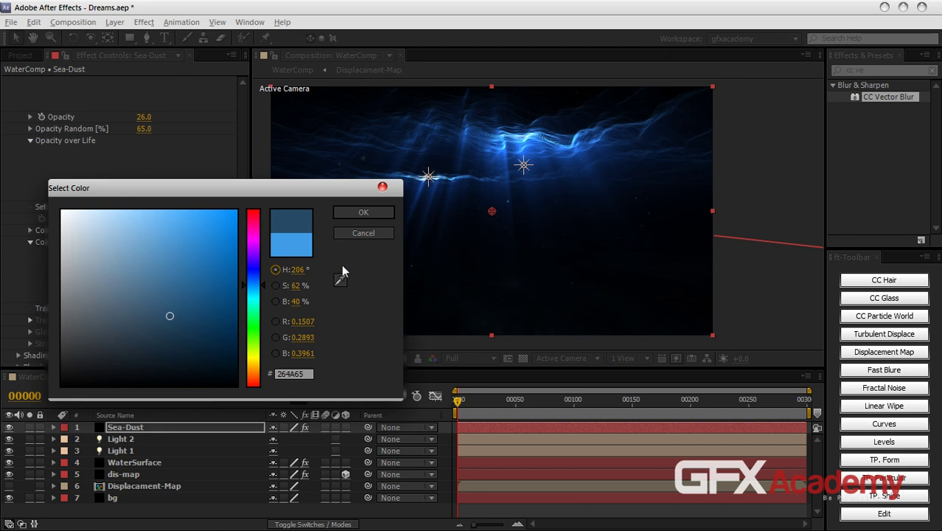
pyautogui.click(354, 214)
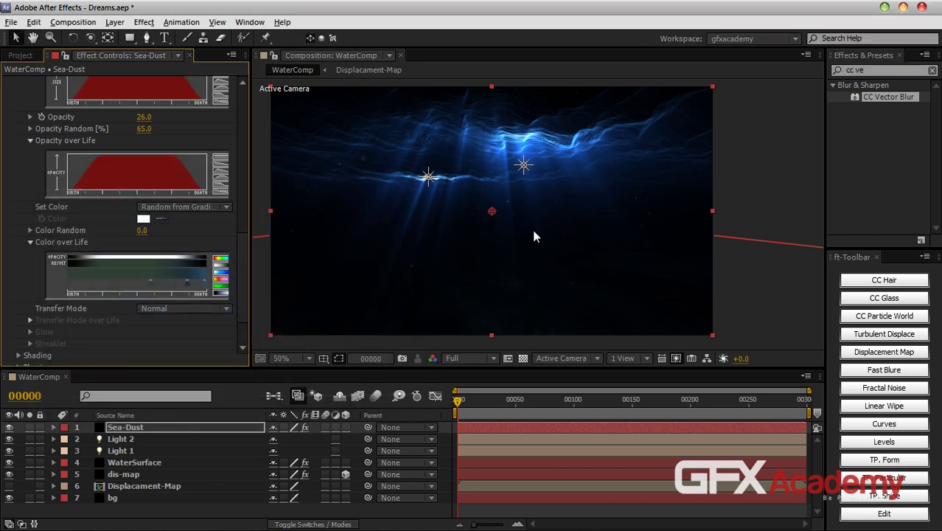
# Step: Set Affect Position to 12 in the turbulence field of Sea-Dust's air physics
pyautogui.scroll(-2, 236, 286)
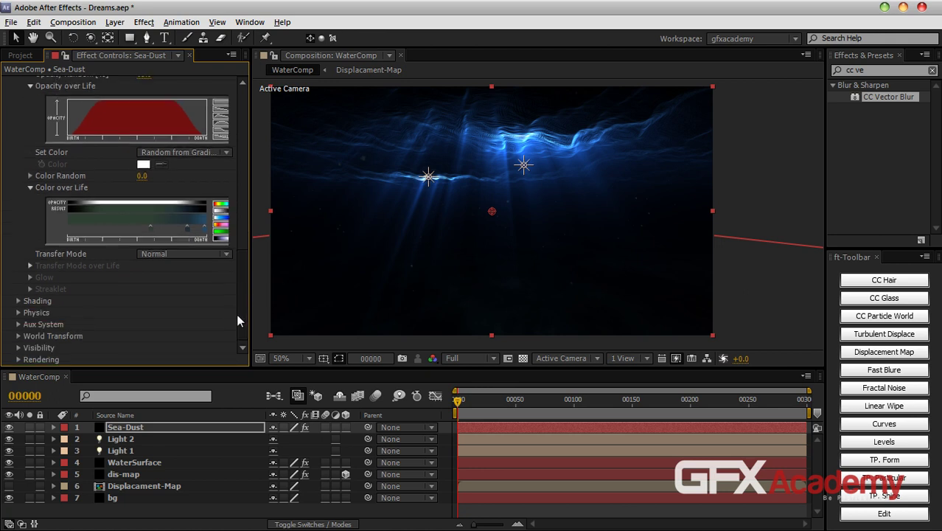
pyautogui.click(18, 313)
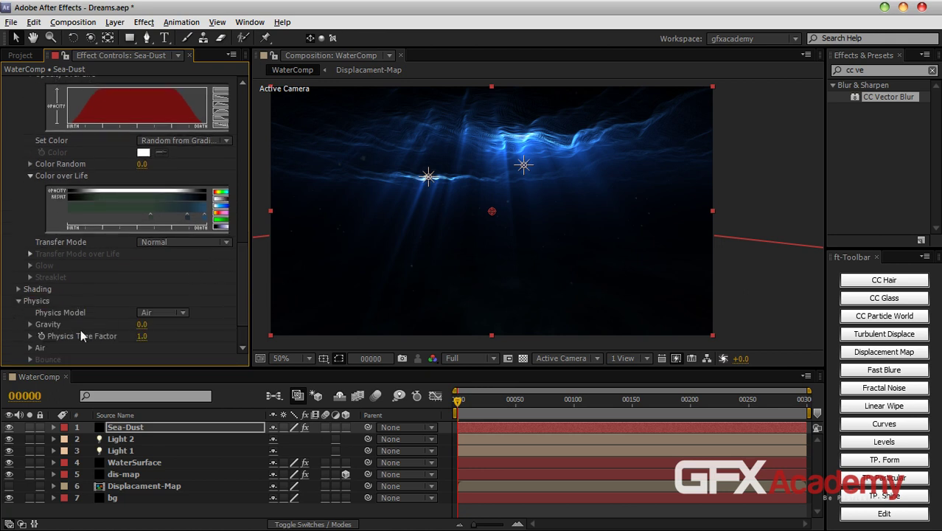
pyautogui.click(31, 347)
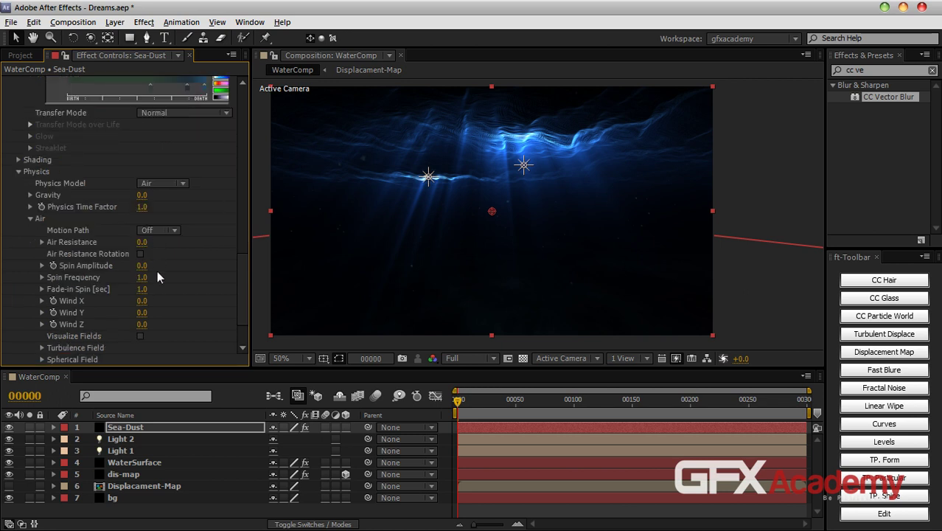
pyautogui.scroll(-2, 155, 271)
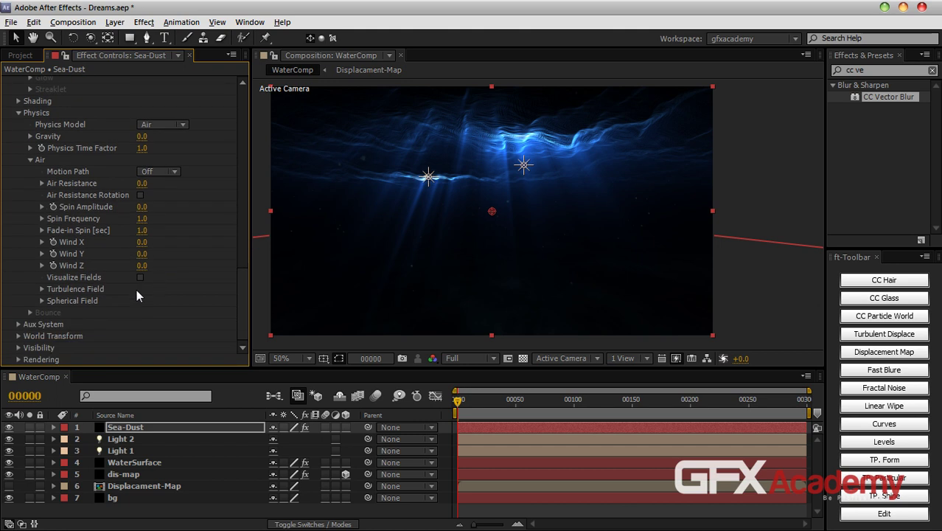
pyautogui.click(42, 289)
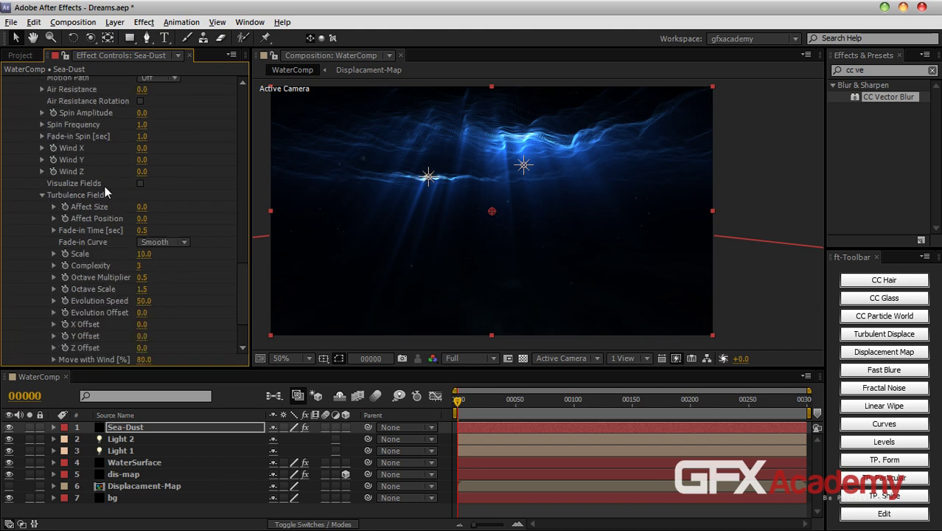
pyautogui.click(141, 218)
pyautogui.write('12')
pyautogui.press('Return')
# Step: Solo the Sea-Dust layer and raise its Wind Y to 108
pyautogui.moveTo(242, 289); pyautogui.dragTo(240, 301)
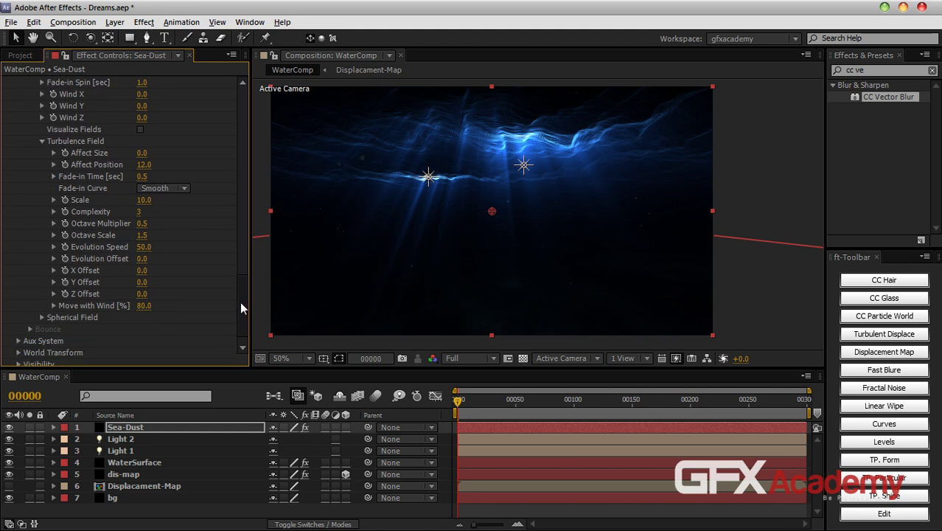
pyautogui.moveTo(239, 302); pyautogui.dragTo(242, 286)
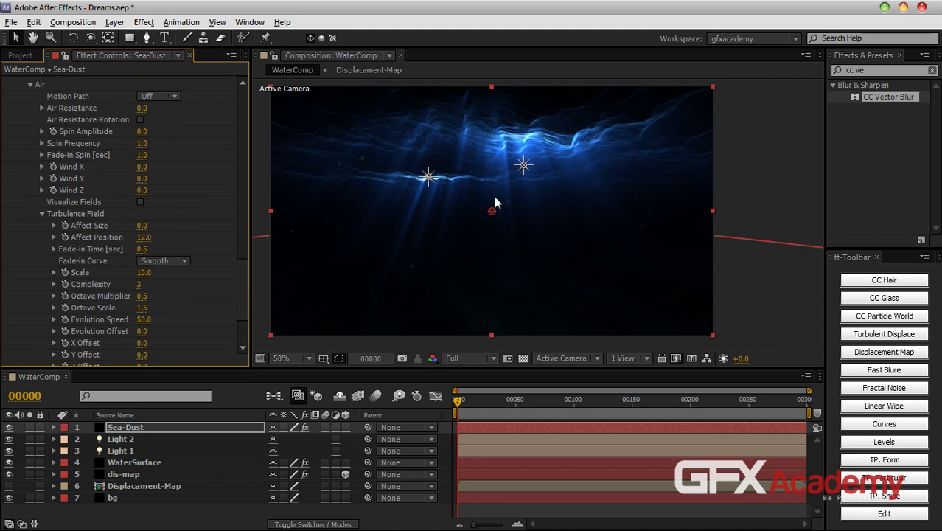
pyautogui.moveTo(142, 179); pyautogui.dragTo(169, 183)
pyautogui.click(29, 427)
pyautogui.moveTo(459, 404); pyautogui.dragTo(569, 416)
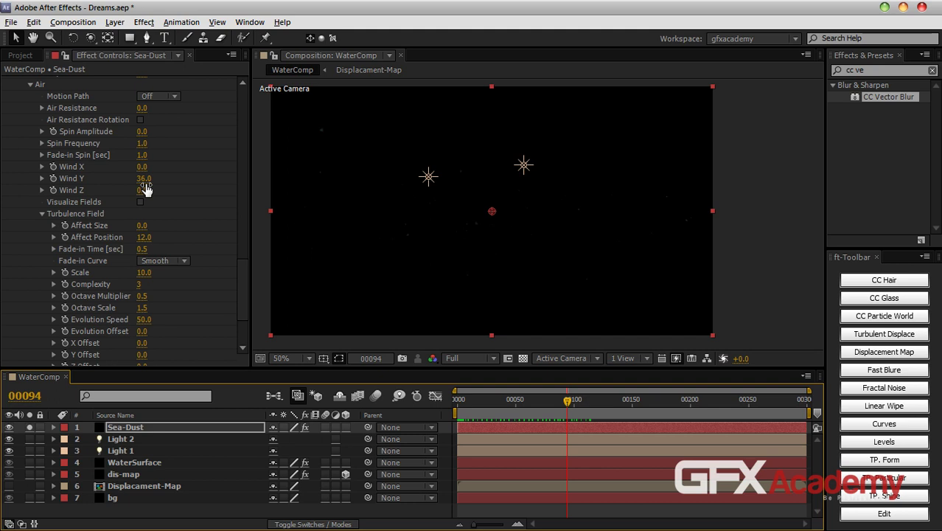
pyautogui.moveTo(143, 179); pyautogui.dragTo(194, 183)
# Step: Preview the soloed Sea-Dust particles' motion from frame 0
pyautogui.moveTo(476, 401); pyautogui.dragTo(457, 407)
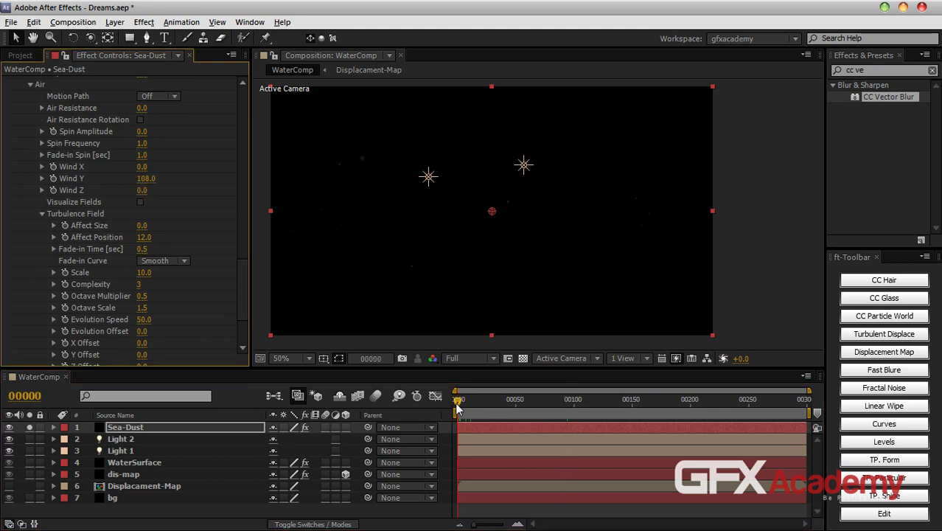
pyautogui.press('KP_0')
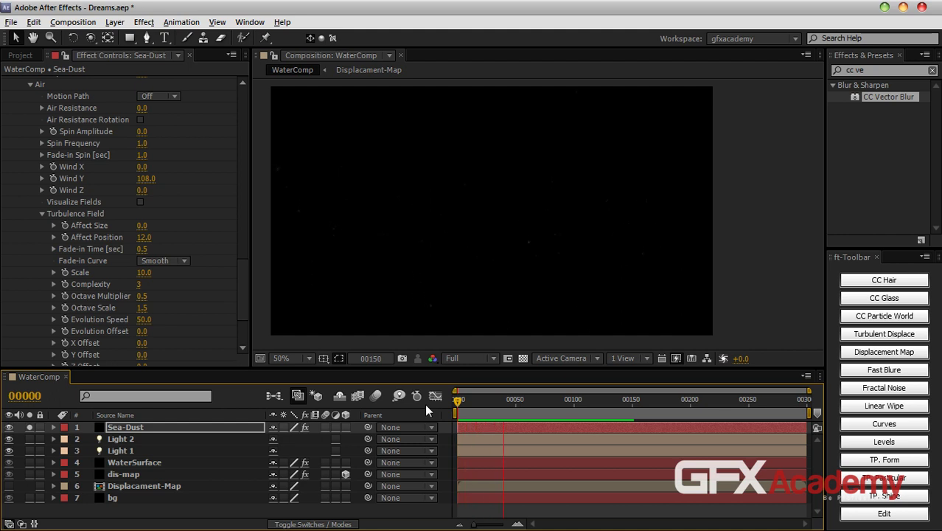
pyautogui.press('space')
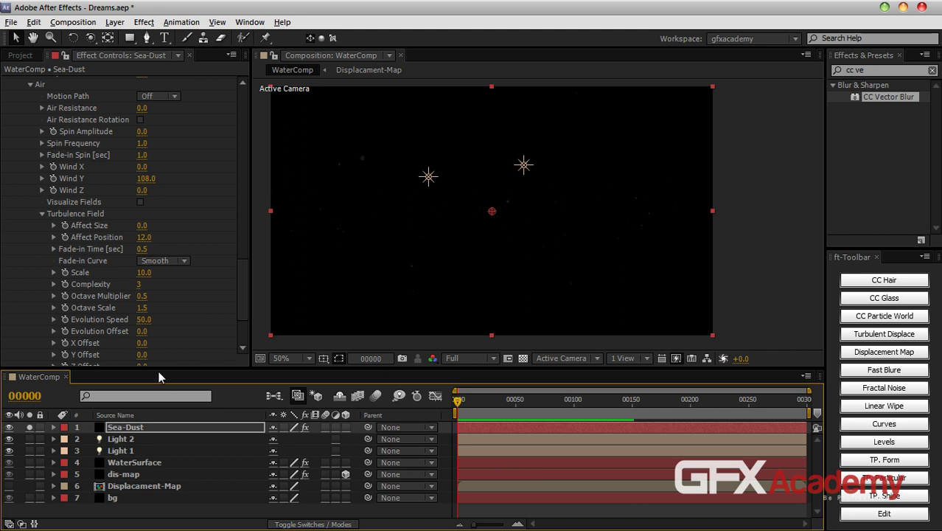
# Step: Try emitter X Rotation at 68° and 90° while scrubbing the timeline, and reset it to 0°
pyautogui.moveTo(241, 291); pyautogui.dragTo(245, 125)
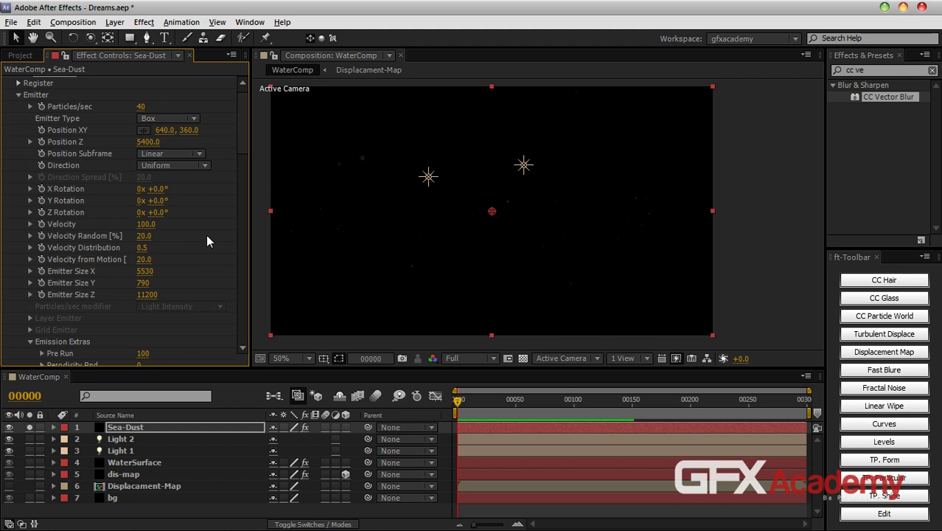
pyautogui.moveTo(156, 189); pyautogui.dragTo(207, 194)
pyautogui.moveTo(457, 402); pyautogui.dragTo(433, 399)
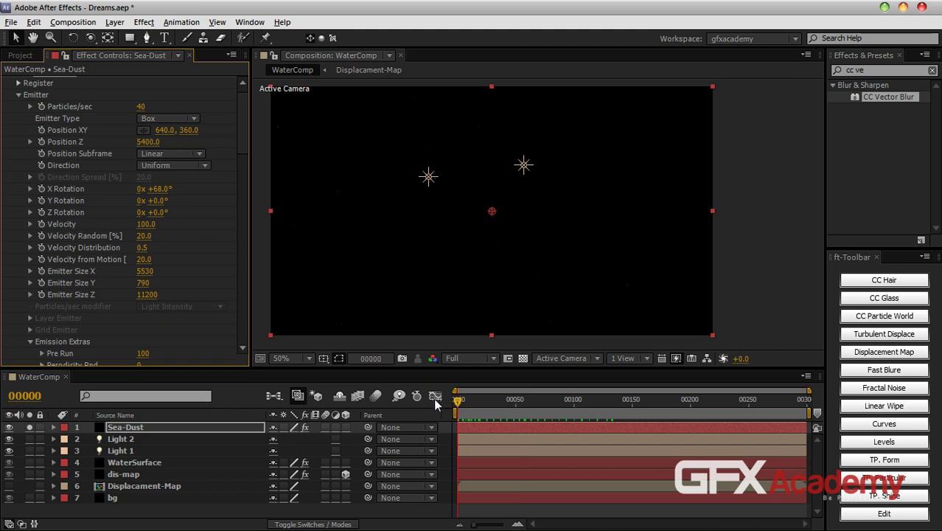
pyautogui.click(156, 189)
pyautogui.write('90')
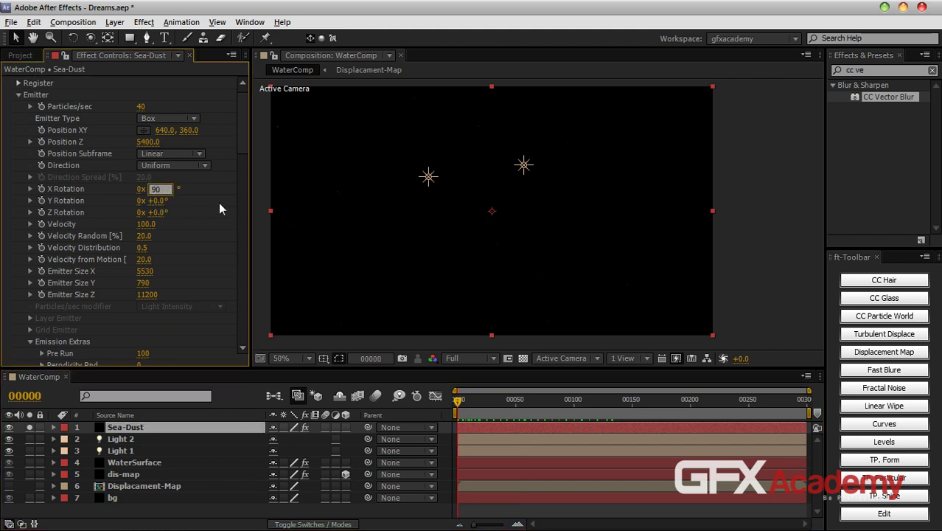
pyautogui.press('Return')
pyautogui.moveTo(459, 402)
pyautogui.mouseDown()
pyautogui.moveTo(547, 407)
pyautogui.moveTo(448, 408)
pyautogui.mouseUp()
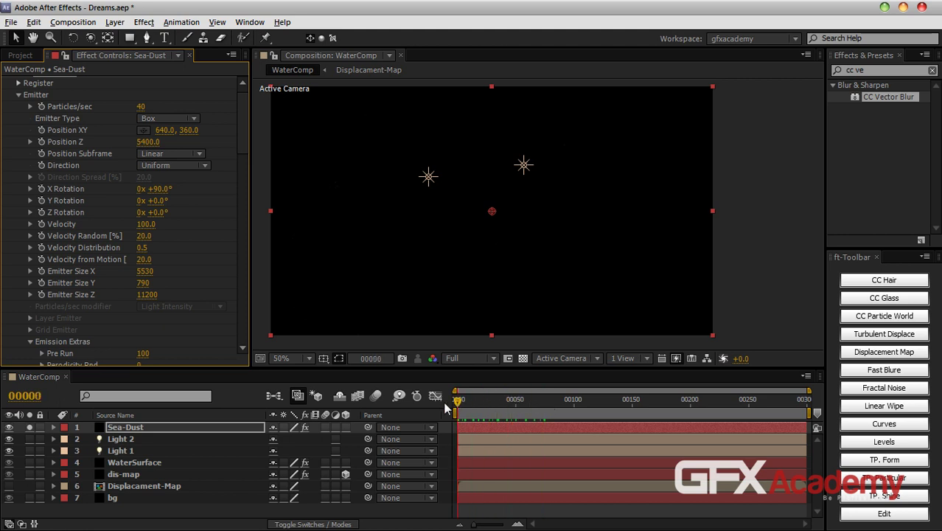
pyautogui.click(161, 193)
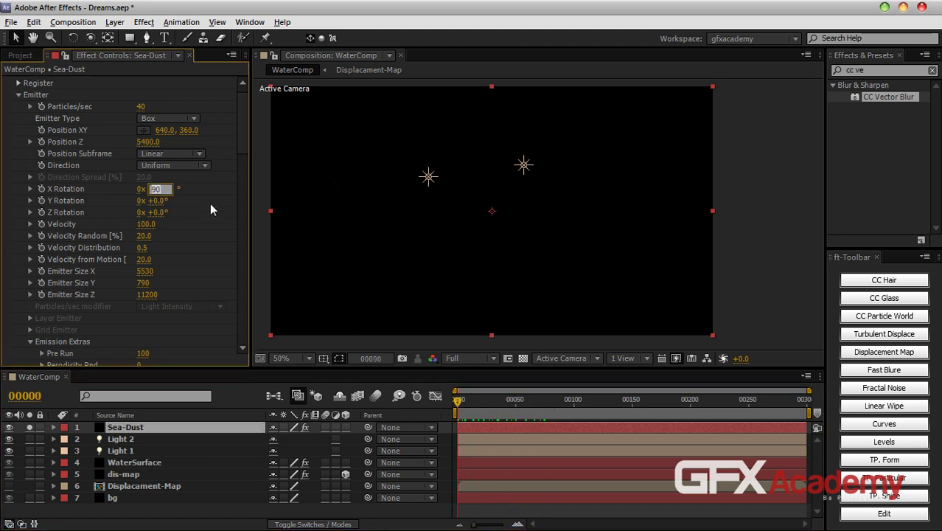
pyautogui.write('0')
pyautogui.press('Return')
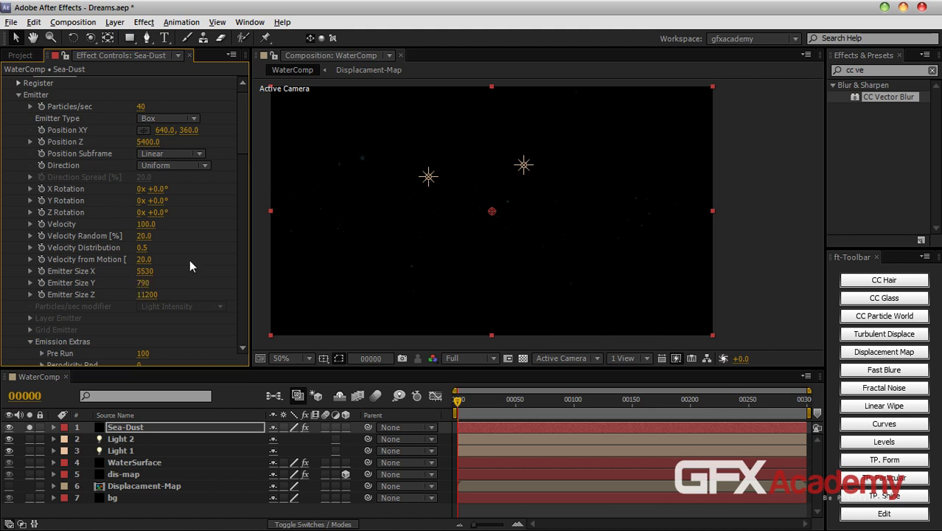
# Step: Turn off solo for the Sea-Dust layer and duplicate the layer
pyautogui.click(27, 435)
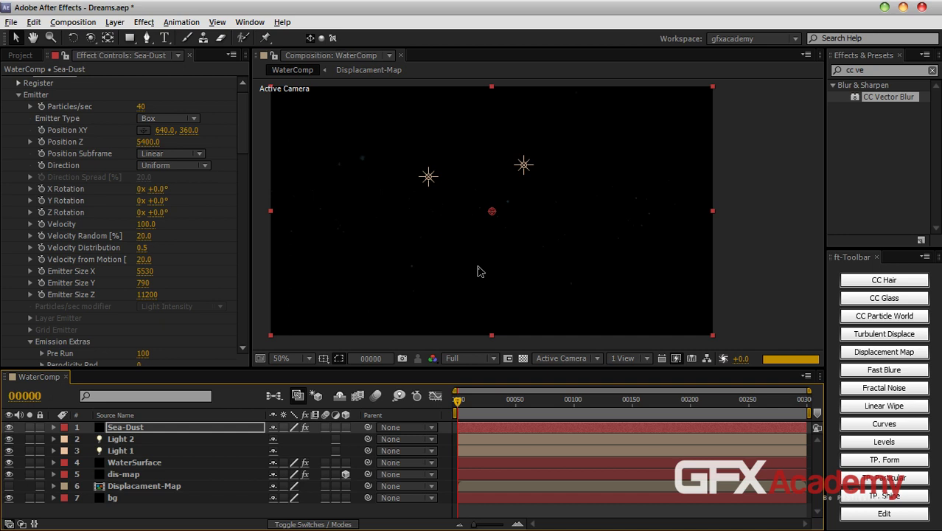
pyautogui.click(164, 426)
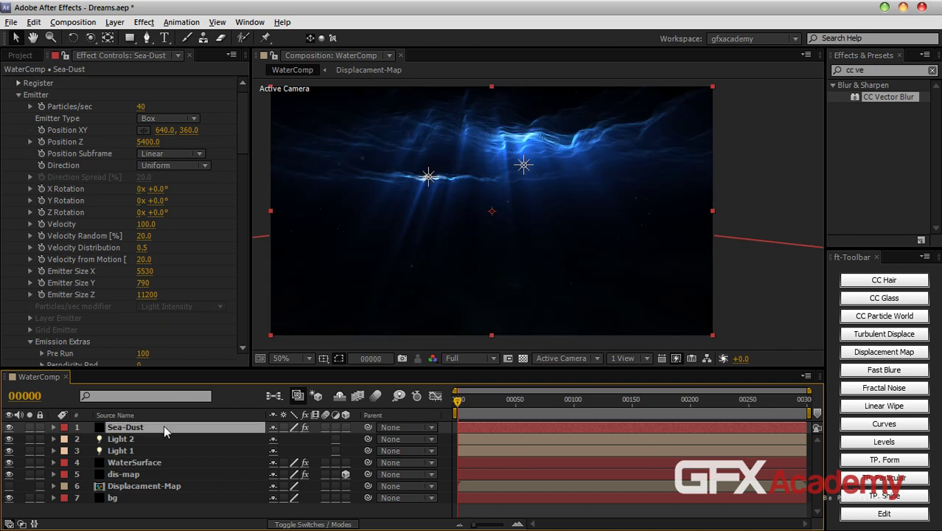
pyautogui.hotkey('ctrl', 'd')
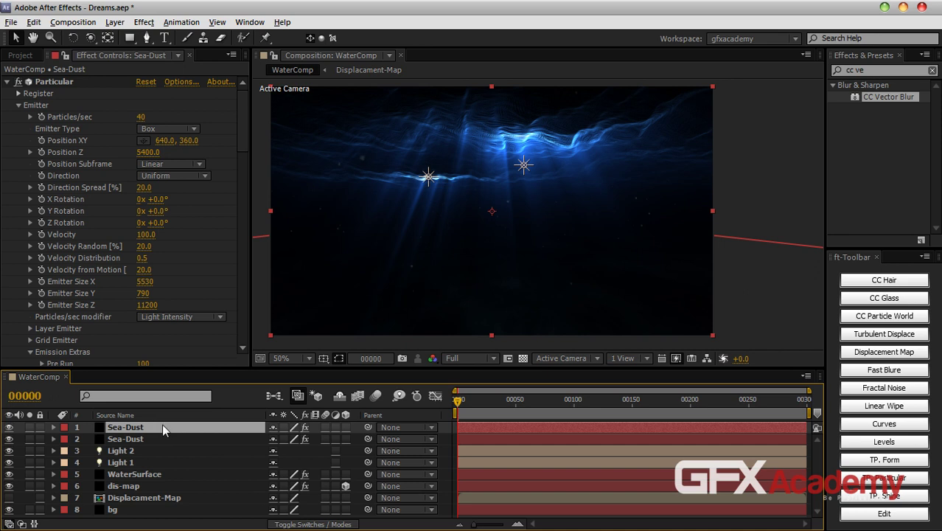
# Step: Set the upper Sea-Dust layer's Particular Wind Y to 0 and its Emitter Size Y to 100
pyautogui.moveTo(240, 153); pyautogui.dragTo(231, 311)
pyautogui.click(146, 179)
pyautogui.write('0')
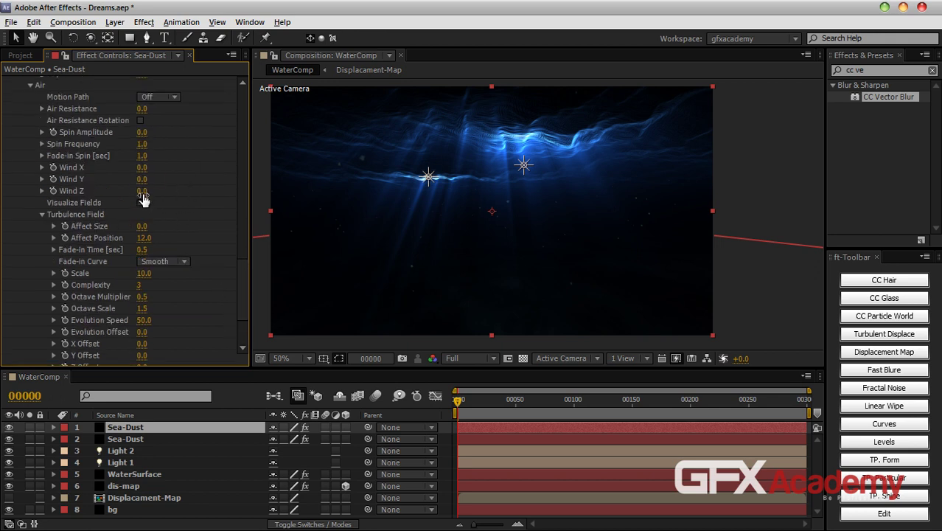
pyautogui.moveTo(240, 296); pyautogui.dragTo(236, 163)
pyautogui.click(143, 113)
pyautogui.write('100')
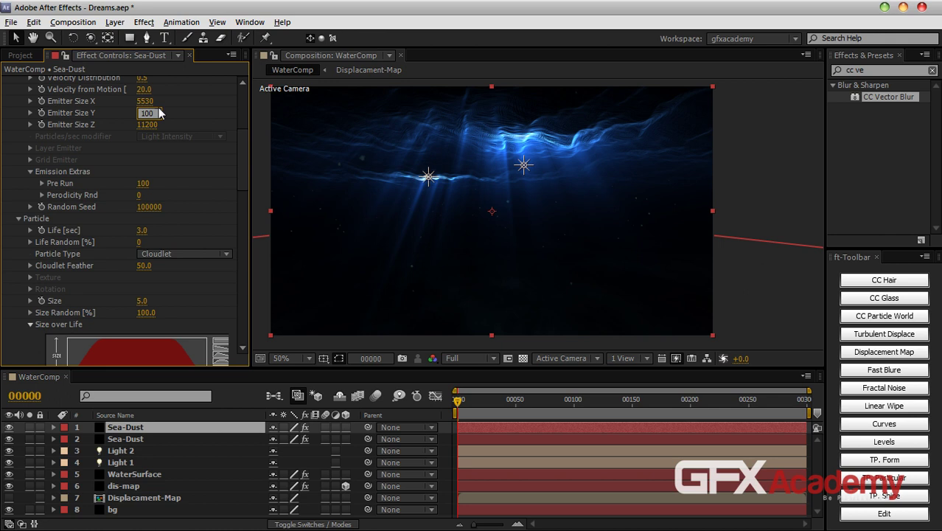
pyautogui.press('Return')
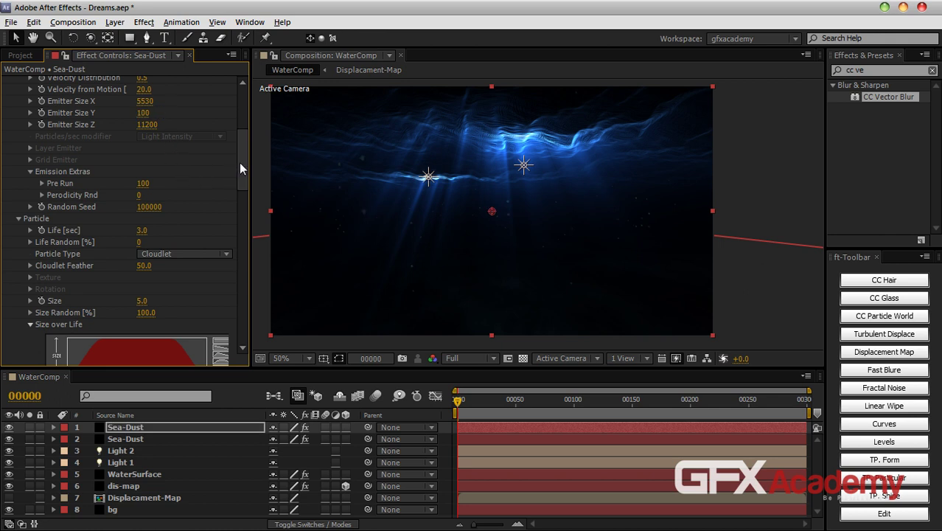
# Step: Set the upper Sea-Dust layer's Wind Z to -3120
pyautogui.moveTo(240, 163); pyautogui.dragTo(228, 323)
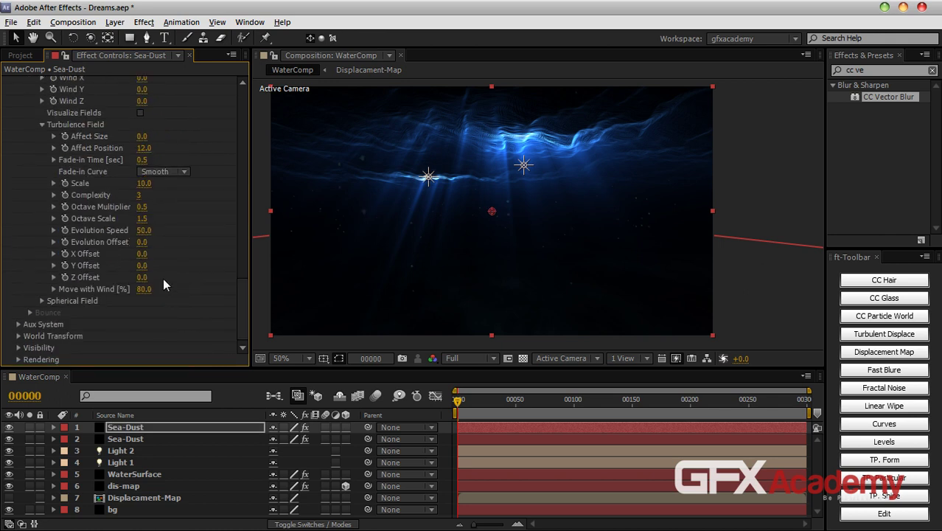
pyautogui.scroll(1, 171, 188)
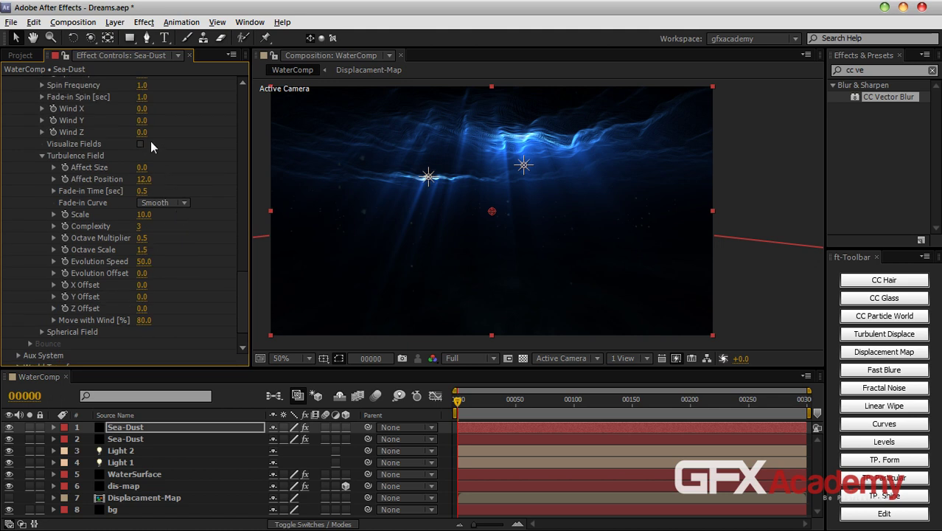
pyautogui.moveTo(143, 139); pyautogui.dragTo(94, 133)
# Step: Solo both Sea-Dust layers and preview their combined particle motion
pyautogui.moveTo(29, 427); pyautogui.dragTo(30, 439)
pyautogui.click(732, 266)
pyautogui.press('KP_0')
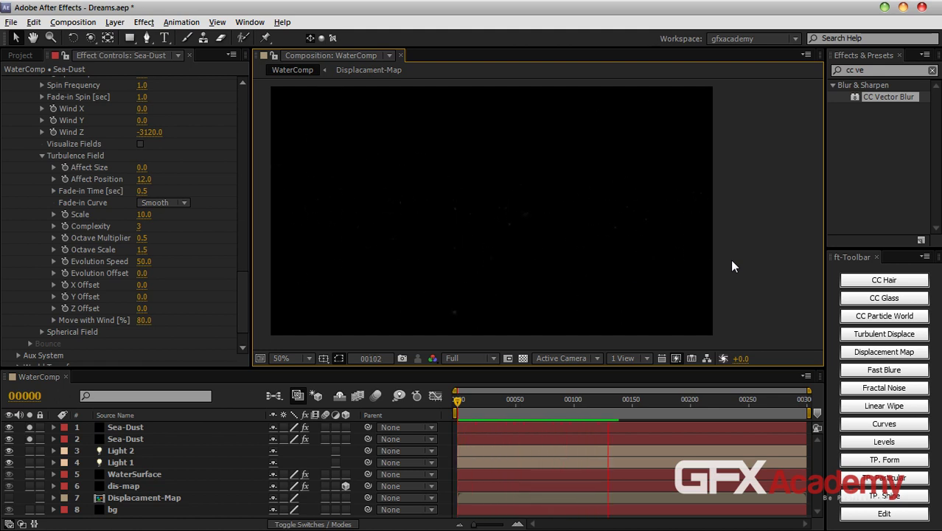
pyautogui.press('space')
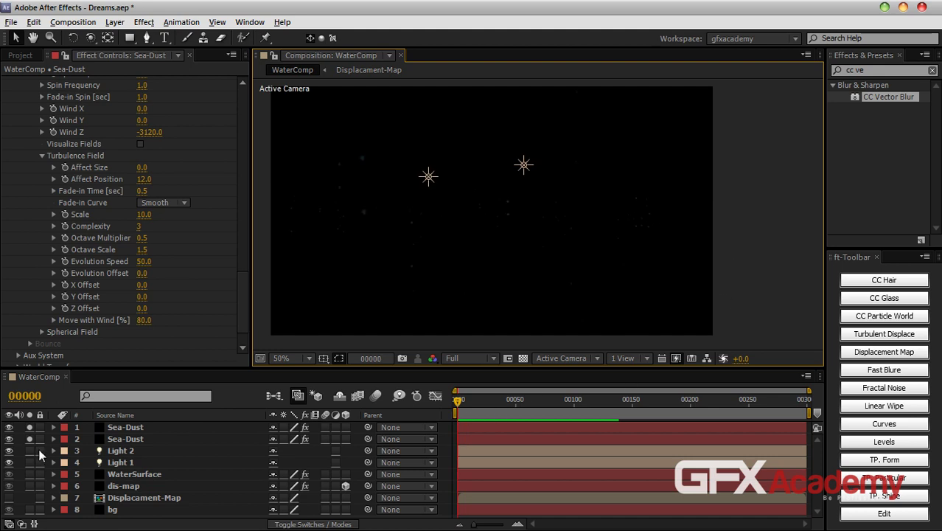
# Step: Turn off solo for both Sea-Dust layers and preview the full underwater scene
pyautogui.moveTo(29, 435); pyautogui.dragTo(29, 426)
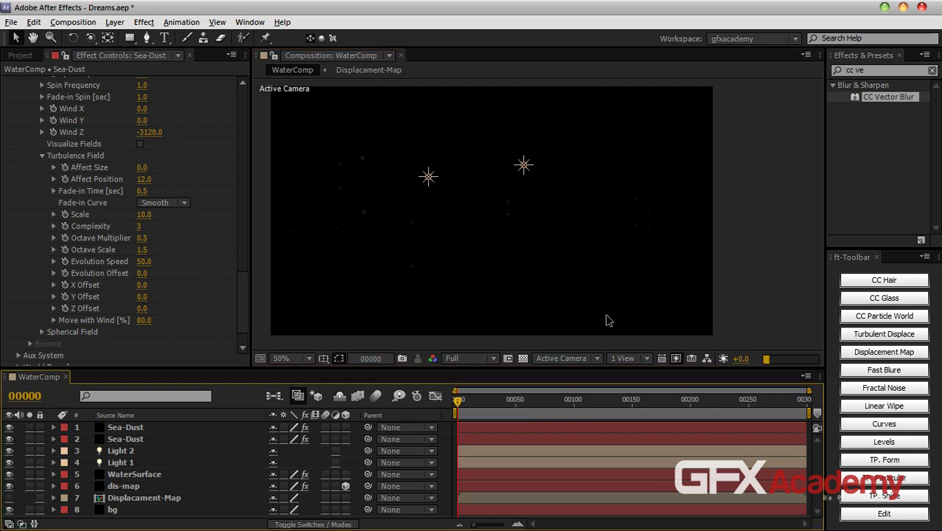
pyautogui.click(740, 253)
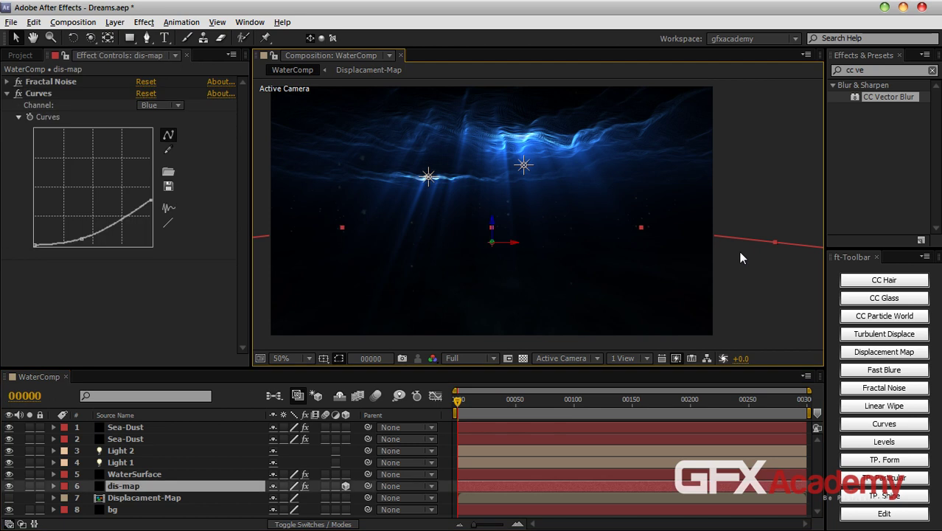
pyautogui.press('space')
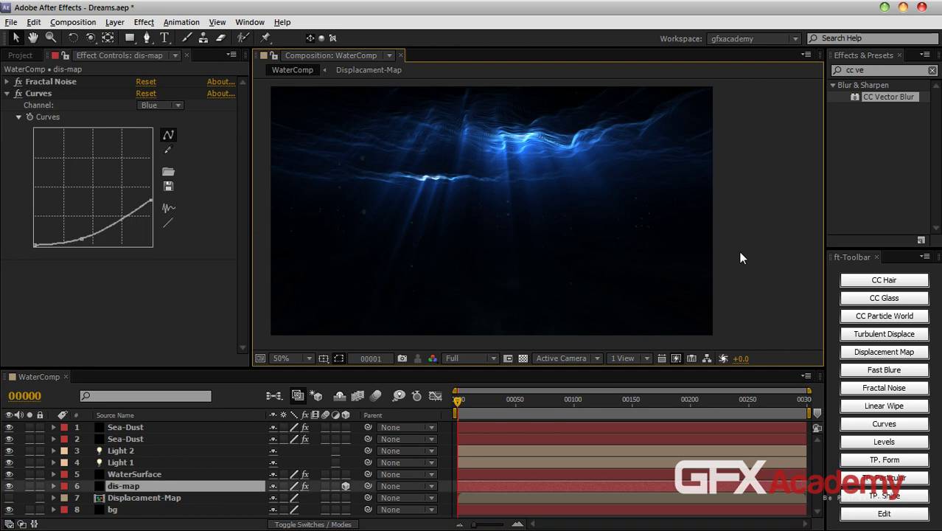
pyautogui.press('space')
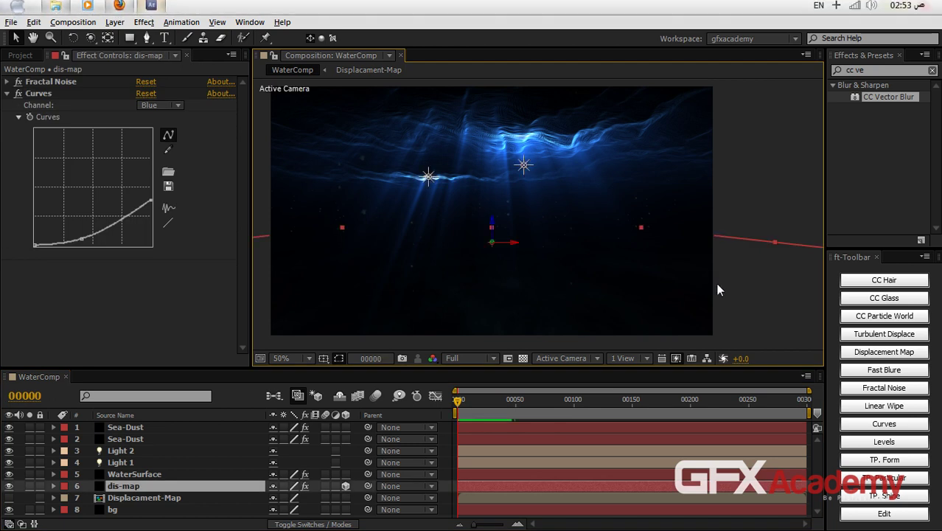
pyautogui.press('space')
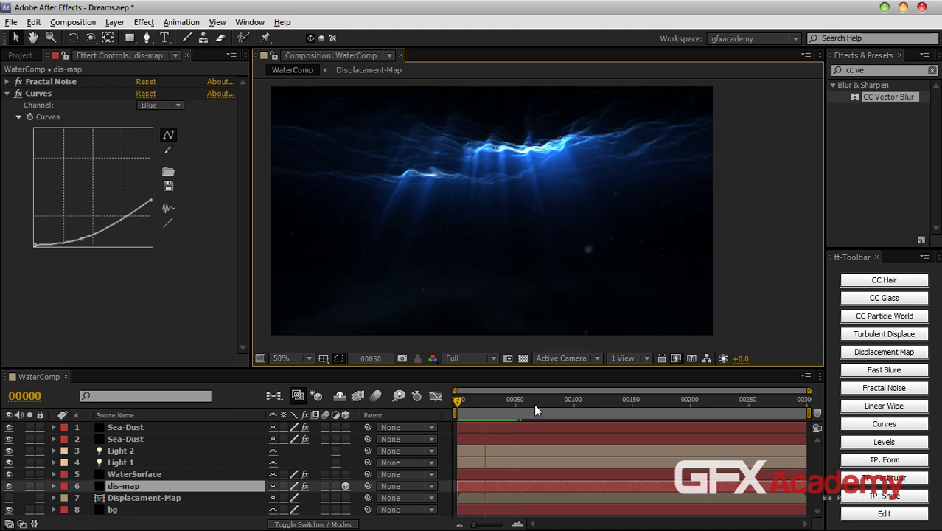
pyautogui.press('space')
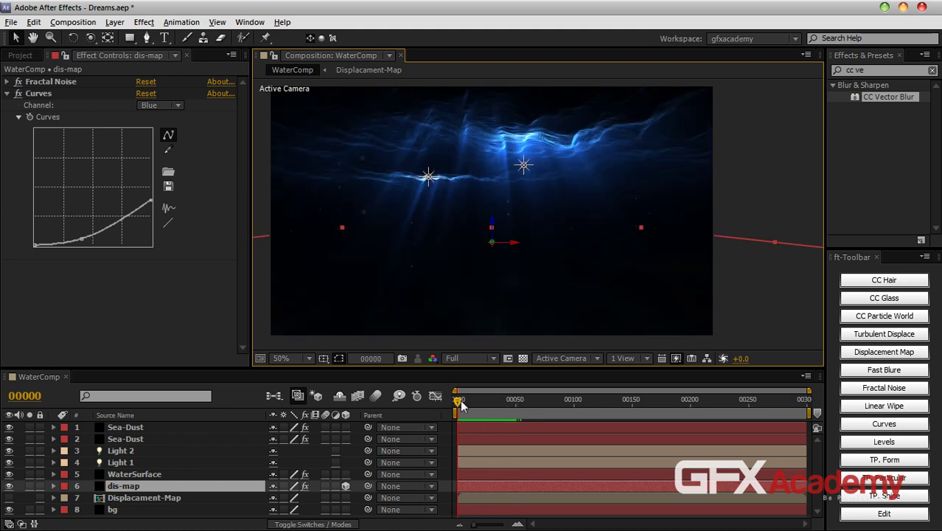
# Step: Rename the topmost Sea-Dust layer as Sea-Dust-ToWard
pyautogui.click(160, 424)
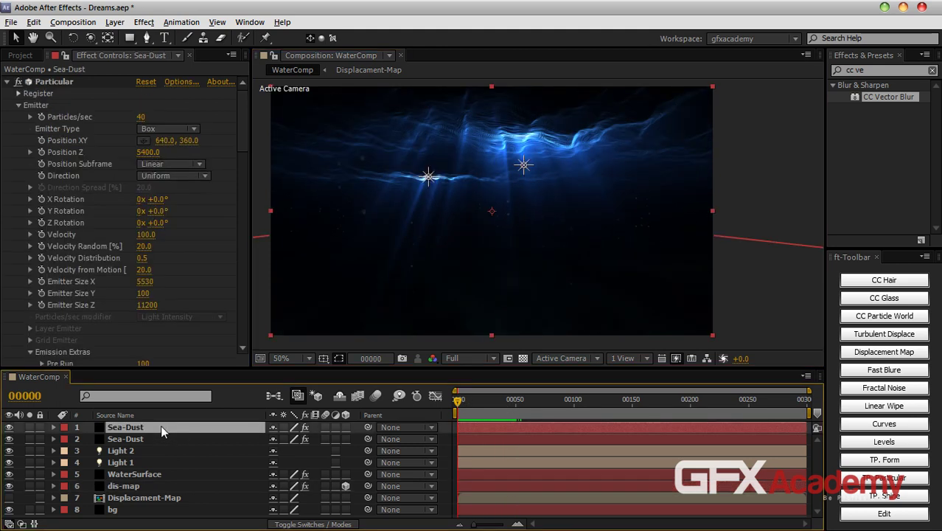
pyautogui.press('Return')
pyautogui.click(161, 425)
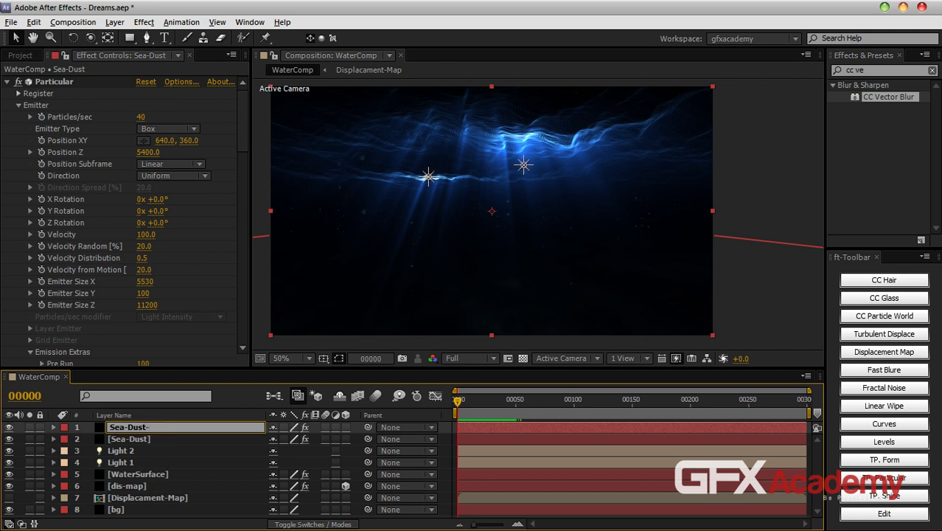
pyautogui.write('-ToWard')
pyautogui.press('Return')
# Step: Rename the second Sea-Dust layer as Sea-Dust-Random
pyautogui.click(142, 438)
pyautogui.press('Return')
pyautogui.click(143, 438)
pyautogui.write('-Random')
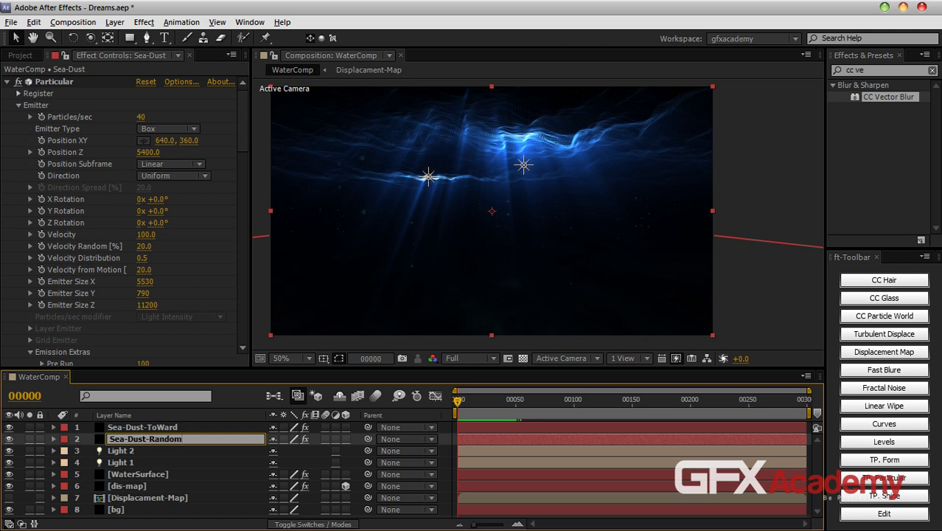
pyautogui.press('Return')
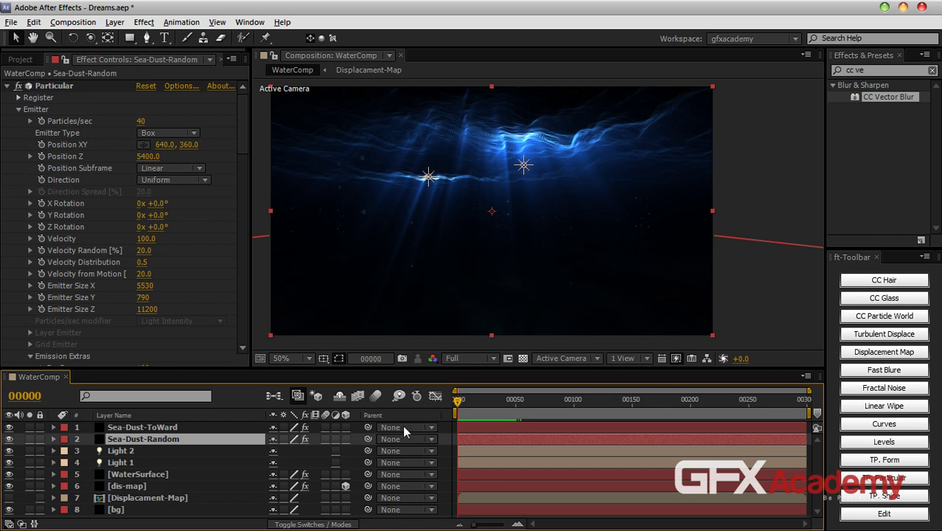
pyautogui.moveTo(398, 373)
pyautogui.mouseDown()
pyautogui.moveTo(399, 354)
pyautogui.moveTo(398, 374)
pyautogui.mouseUp()
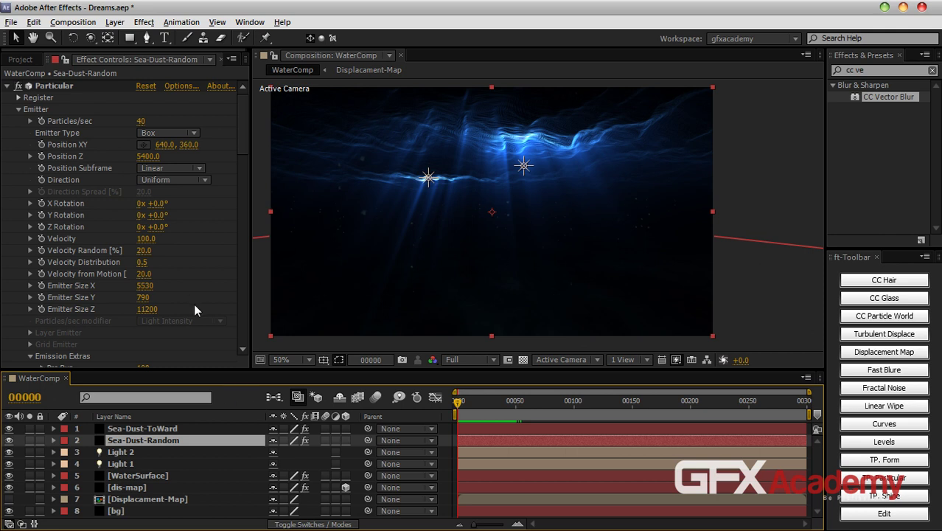
# Step: Duplicate the Sea-Dust-ToWard layer and rename the copy as Sea-Dust-ToWard -smok
pyautogui.click(173, 428)
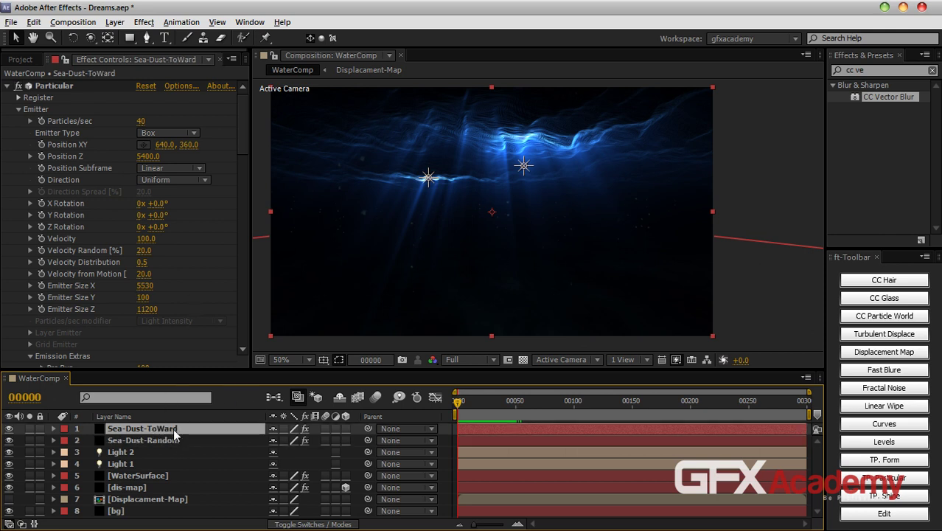
pyautogui.hotkey('ctrl', 'd')
pyautogui.press('Return')
pyautogui.press('End')
pyautogui.press('BackSpace')
pyautogui.write('-')
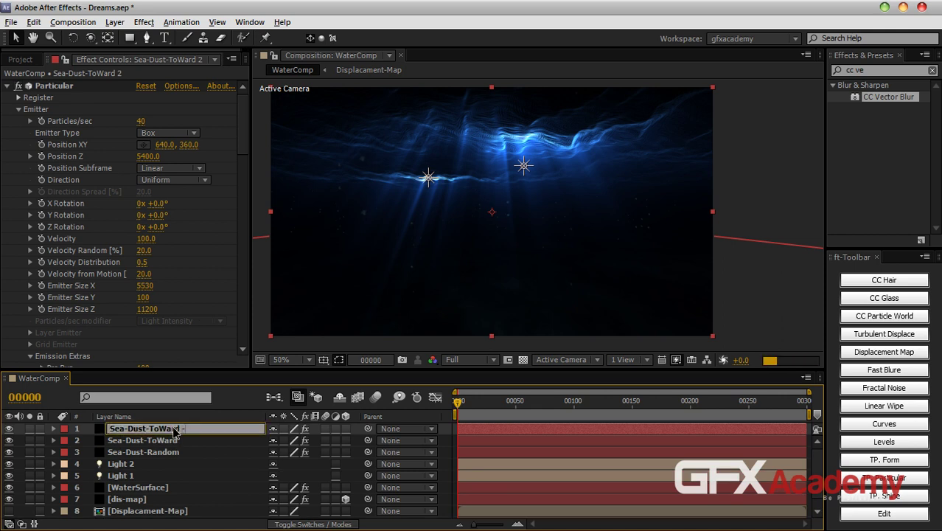
pyautogui.write('smok')
pyautogui.press('Return')
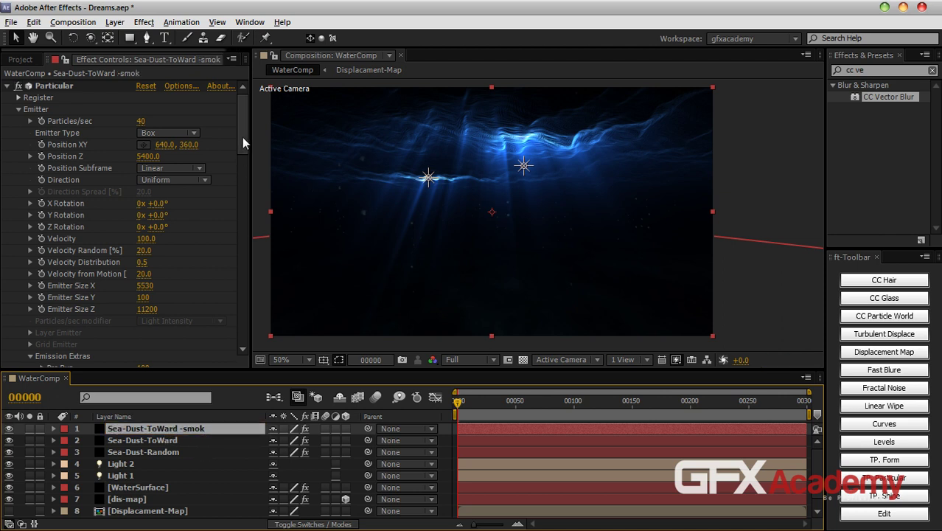
# Step: Set the smoke layer's Particles/sec to 80 and its particle Size to 400
pyautogui.click(142, 121)
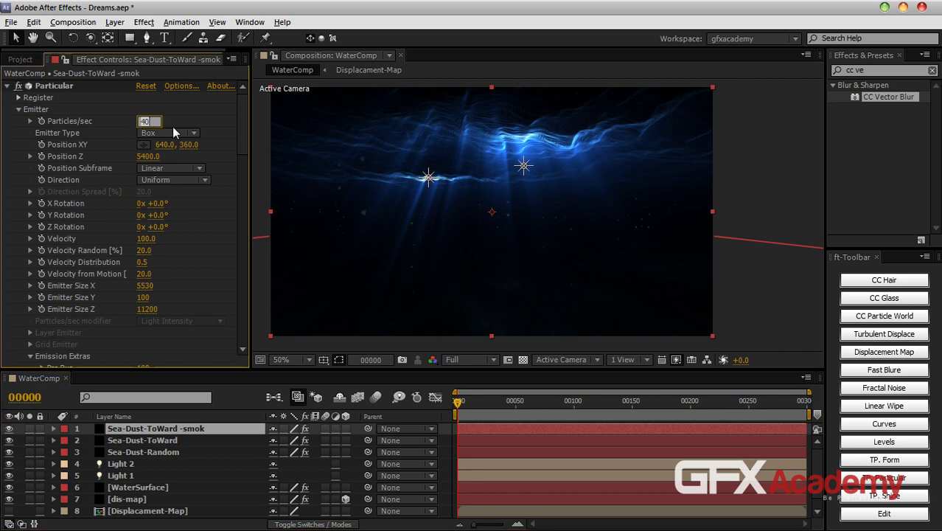
pyautogui.write('80')
pyautogui.press('Return')
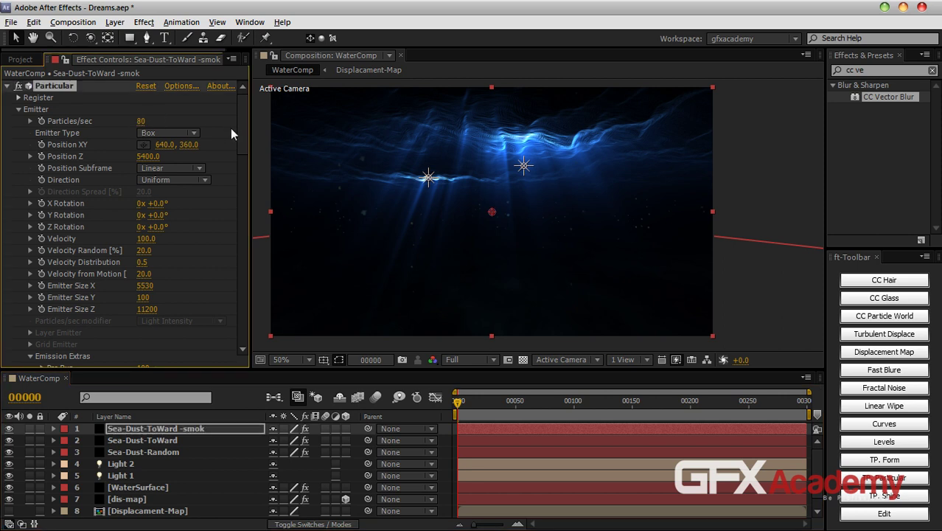
pyautogui.moveTo(240, 129); pyautogui.dragTo(240, 180)
pyautogui.scroll(-2, 238, 181)
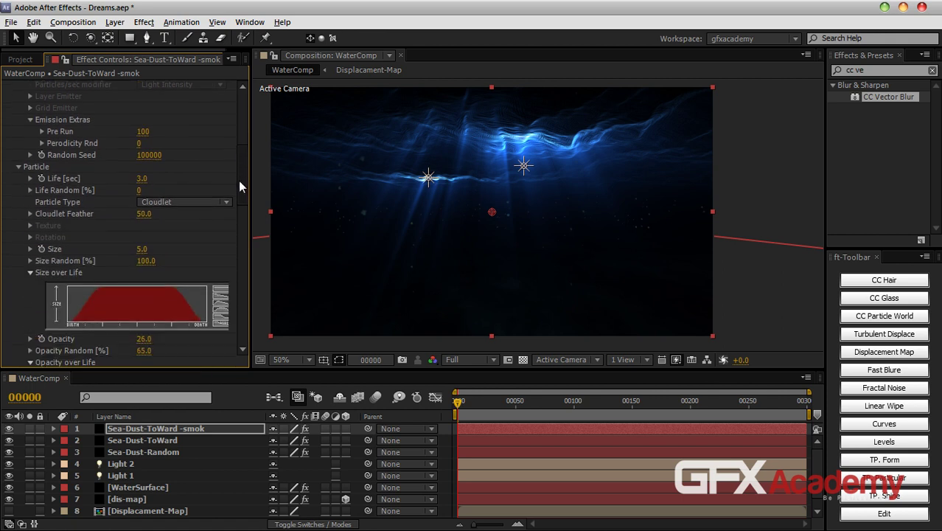
pyautogui.click(139, 230)
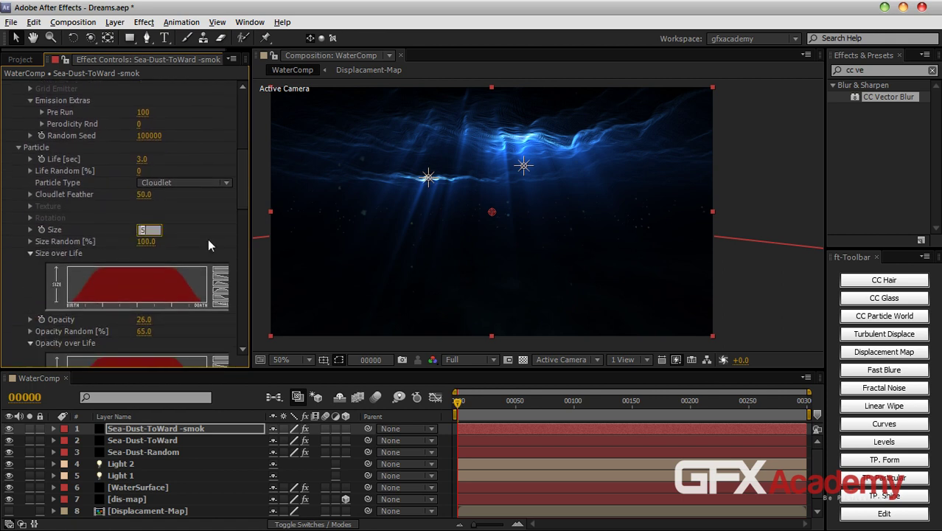
pyautogui.write('400')
pyautogui.press('Return')
# Step: Set the smoke particles' Opacity to 2 and Opacity Random to 0
pyautogui.moveTo(235, 191); pyautogui.dragTo(234, 211)
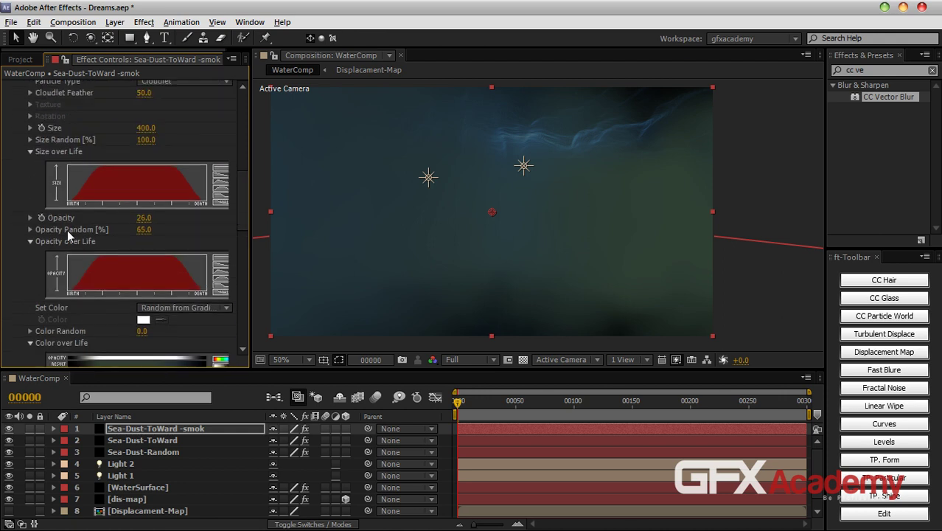
pyautogui.click(144, 218)
pyautogui.write('2')
pyautogui.press('Return')
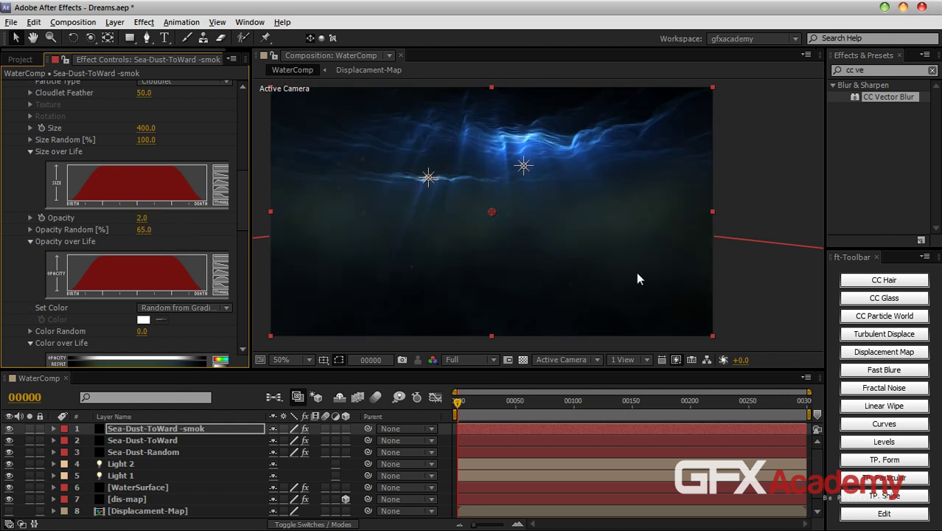
pyautogui.click(145, 230)
pyautogui.write('0')
pyautogui.press('Return')
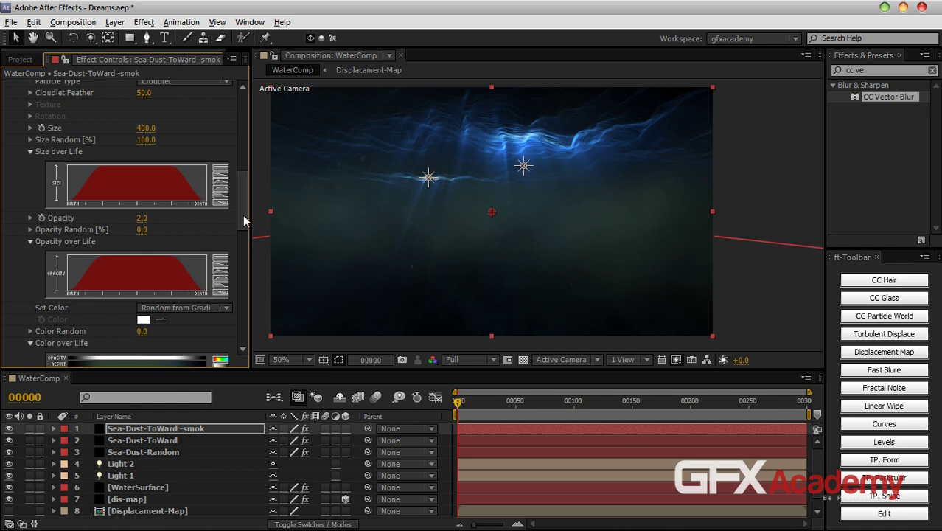
# Step: Try an Opacity of 0.5 for the smoke particles, check it at frame 34, and set the Opacity to 0.8
pyautogui.moveTo(243, 216)
pyautogui.mouseDown()
pyautogui.moveTo(237, 275)
pyautogui.moveTo(236, 206)
pyautogui.moveTo(233, 216)
pyautogui.mouseUp()
pyautogui.click(142, 269)
pyautogui.write('0.5')
pyautogui.press('Return')
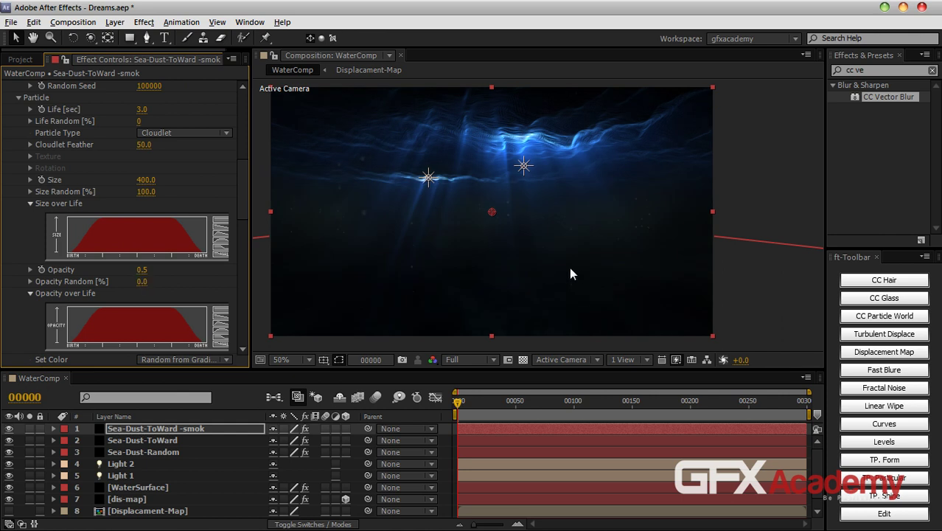
pyautogui.click(468, 401)
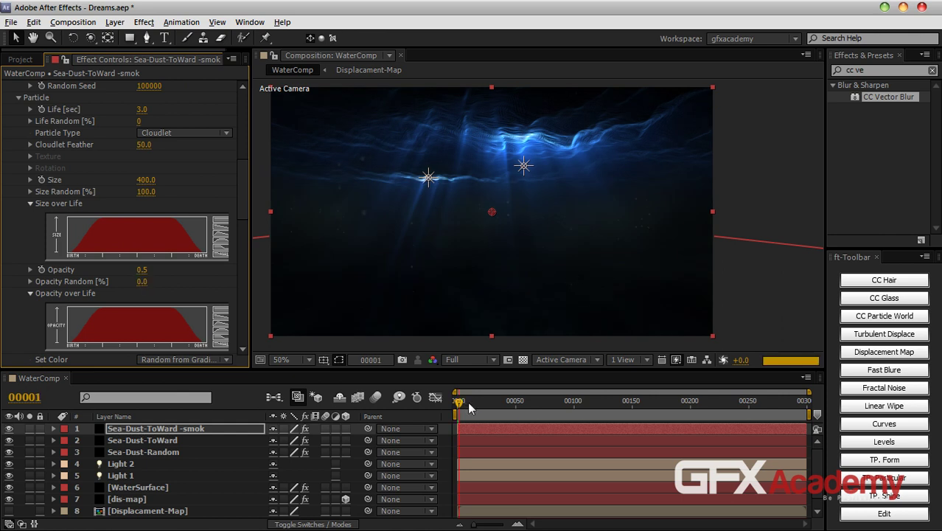
pyautogui.moveTo(468, 401); pyautogui.dragTo(497, 405)
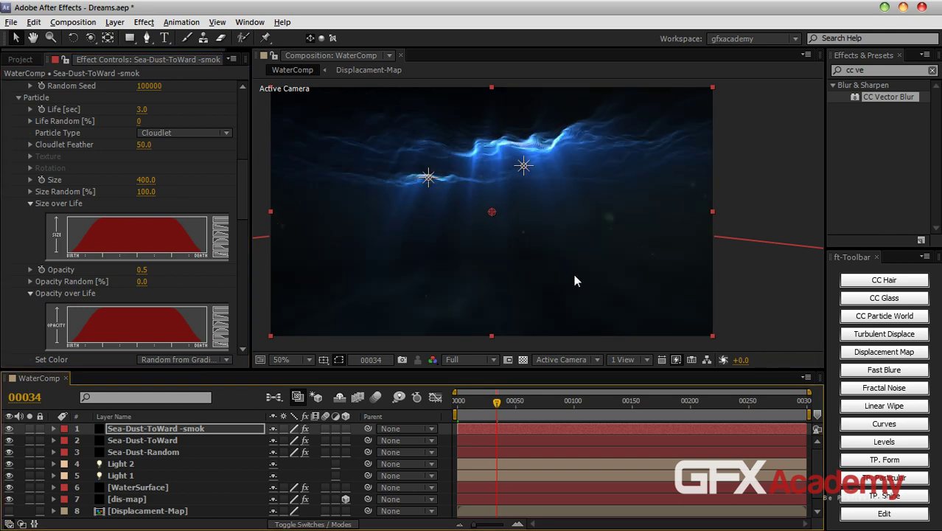
pyautogui.click(141, 270)
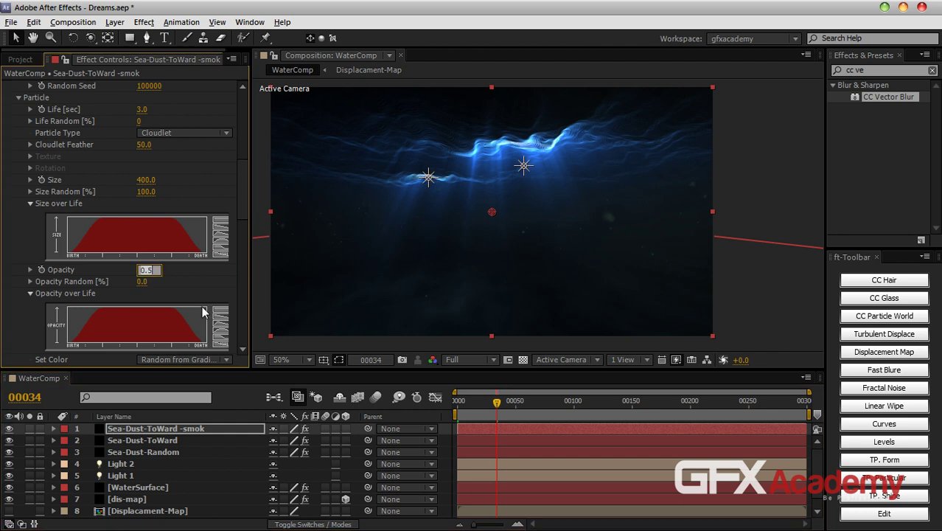
pyautogui.write('0.8')
pyautogui.press('Return')
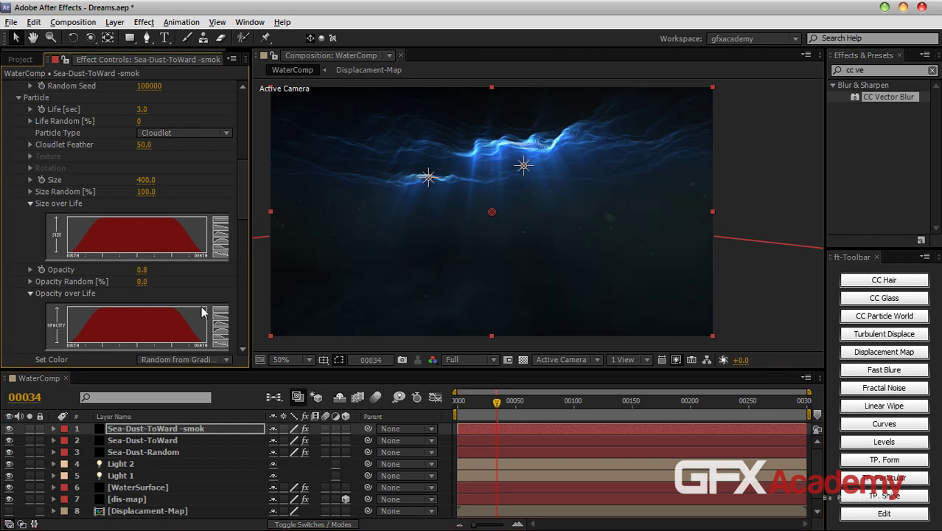
# Step: Darken the death-end colour stop of the smoke particles' Color over Life gradient to a very dark, muted blue
pyautogui.moveTo(245, 215); pyautogui.dragTo(243, 256)
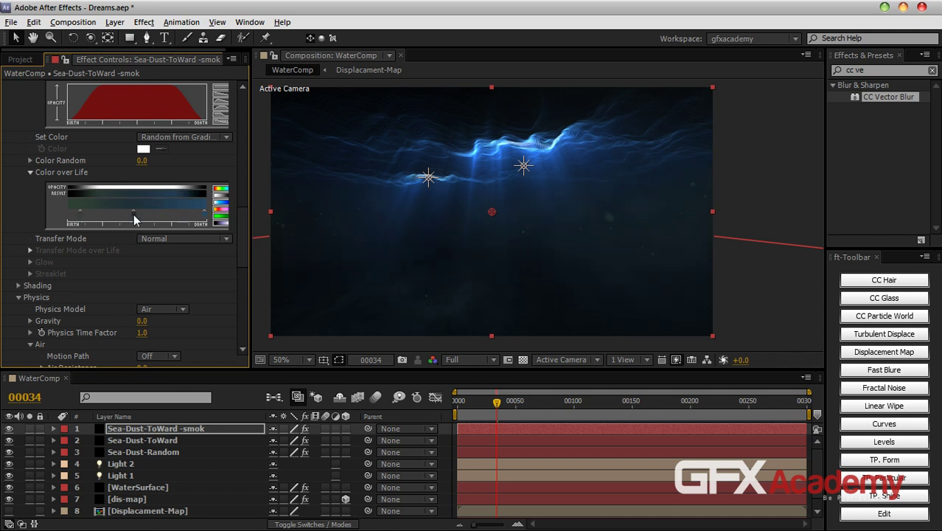
pyautogui.doubleClick(204, 213)
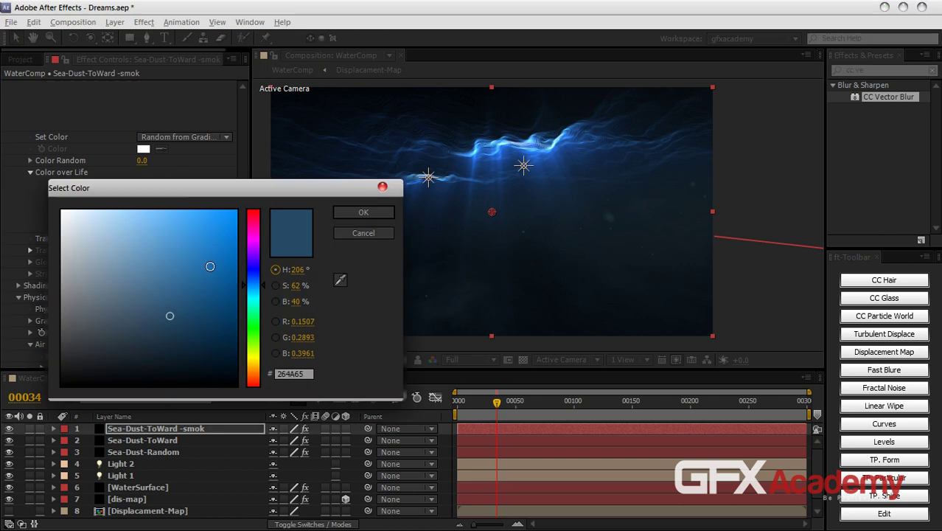
pyautogui.moveTo(139, 350); pyautogui.dragTo(139, 352)
pyautogui.click(351, 215)
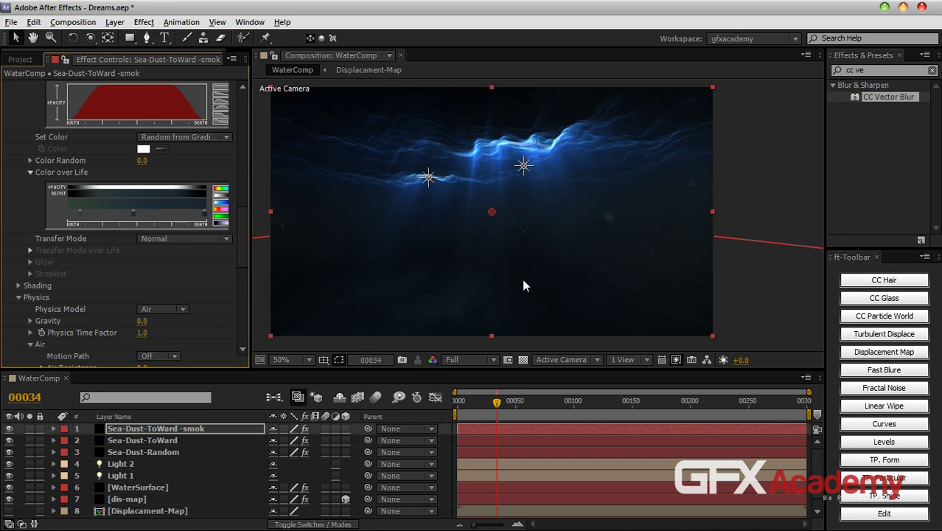
# Step: Turn on Particular's rendering Motion Blur for the Sea-Dust-ToWard layer and set its Type to Subframe Sample
pyautogui.click(179, 442)
pyautogui.moveTo(247, 123); pyautogui.dragTo(231, 359)
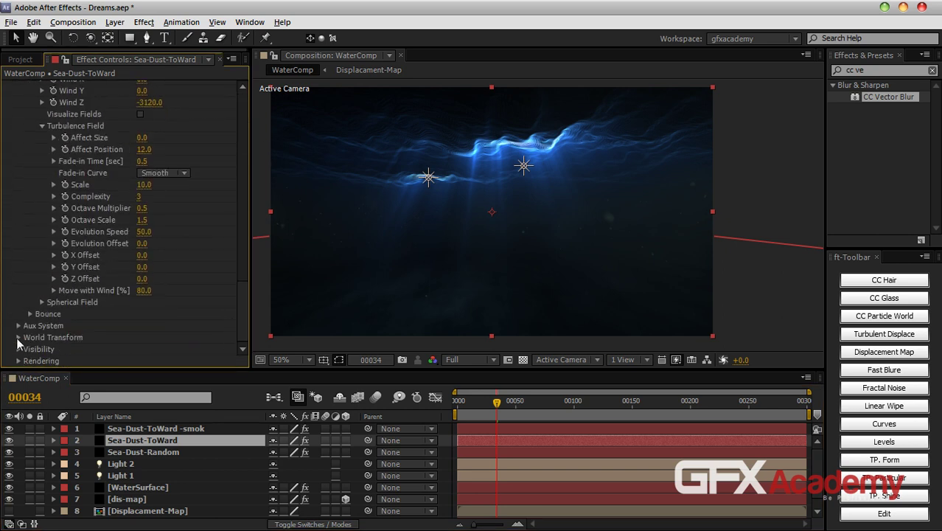
pyautogui.click(19, 361)
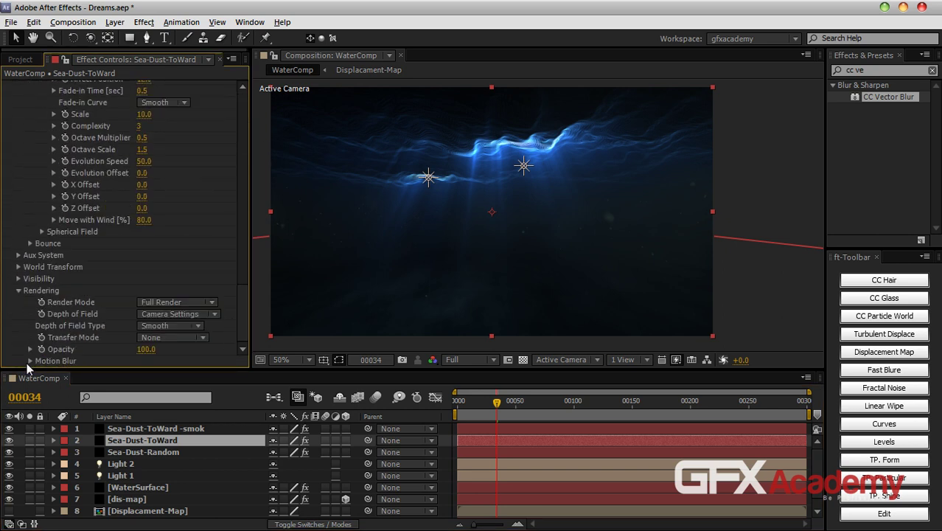
pyautogui.click(30, 363)
pyautogui.scroll(-5, 33, 368)
pyautogui.click(180, 278)
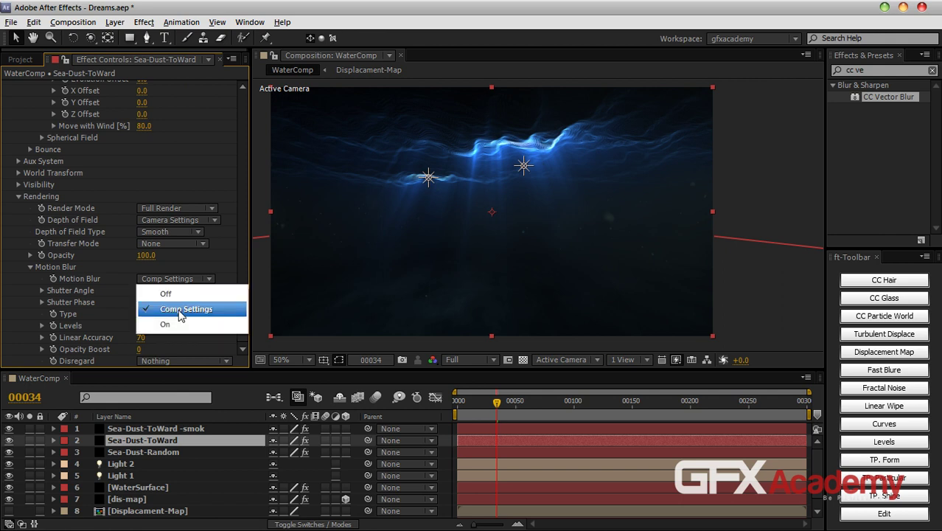
pyautogui.click(172, 326)
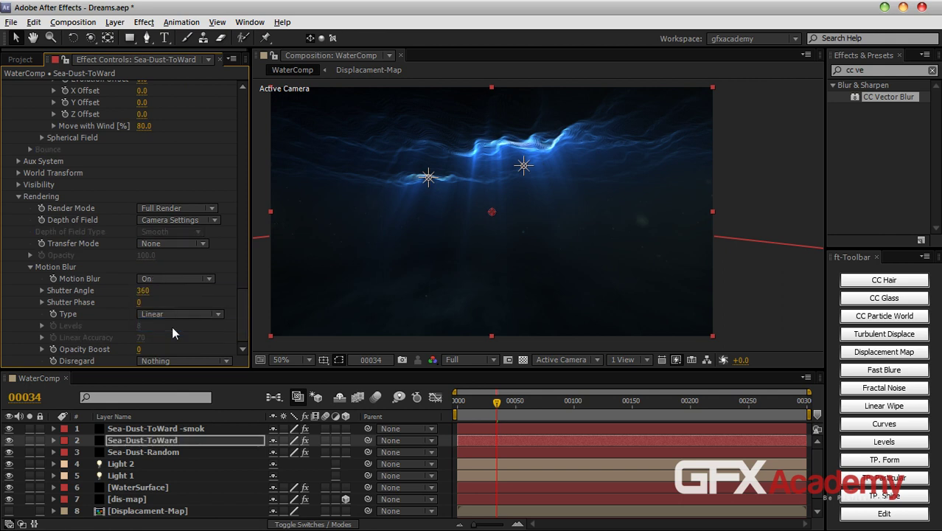
pyautogui.click(138, 315)
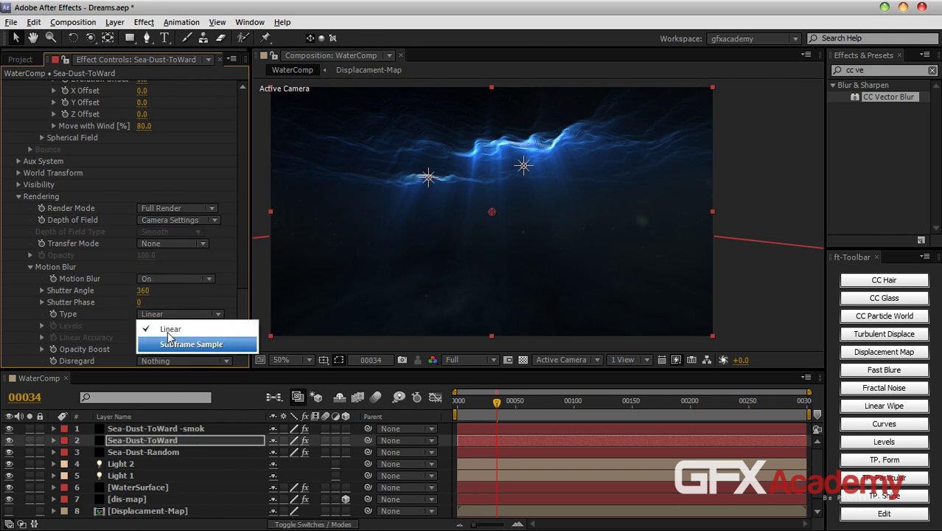
pyautogui.click(189, 342)
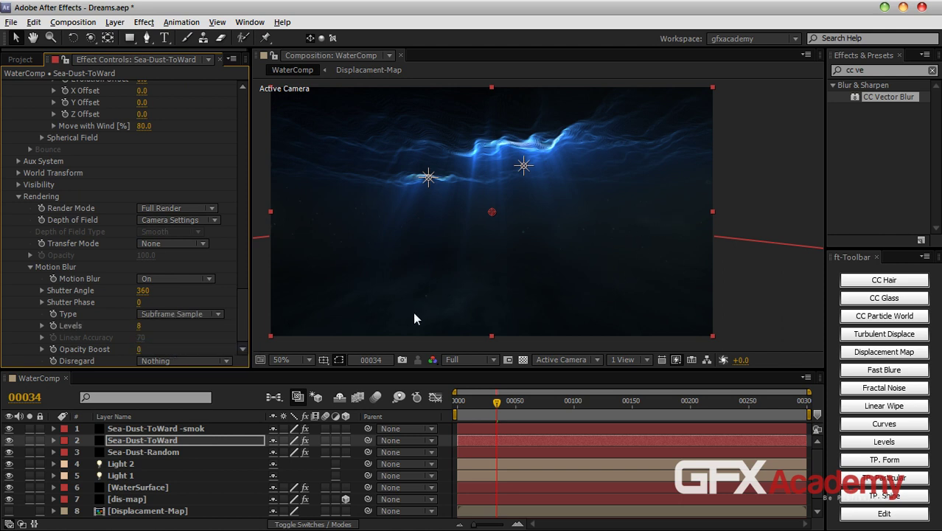
# Step: Set the Sea-Dust-ToWard motion blur's Opacity Boost to 1 and Levels to 16, and save the project
pyautogui.click(140, 350)
pyautogui.write('1')
pyautogui.press('Return')
pyautogui.click(137, 326)
pyautogui.write('16')
pyautogui.press('Return')
pyautogui.click(735, 190)
pyautogui.hotkey('ctrl', 's')
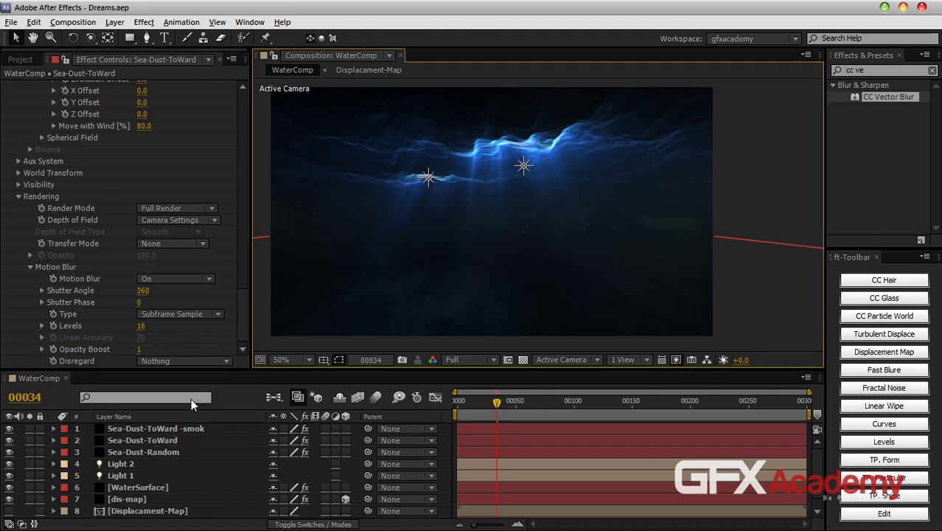
# Step: Move the three Sea-Dust layers together below Light 1 and directly above WaterSurface, and save the project
pyautogui.click(159, 429)
pyautogui.keyDown('shift'); pyautogui.click(153, 441); pyautogui.keyUp('shift')
pyautogui.keyDown('shift'); pyautogui.click(153, 452); pyautogui.keyUp('shift')
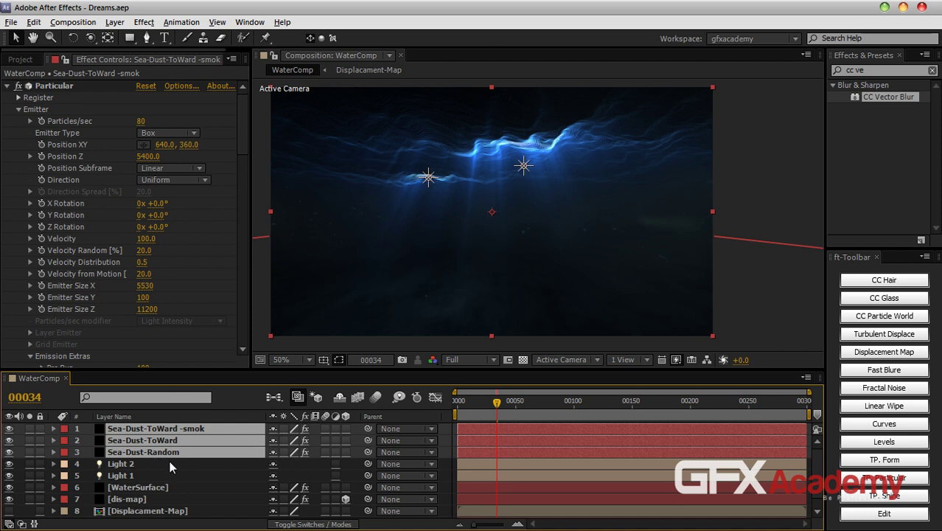
pyautogui.moveTo(157, 450); pyautogui.dragTo(152, 494)
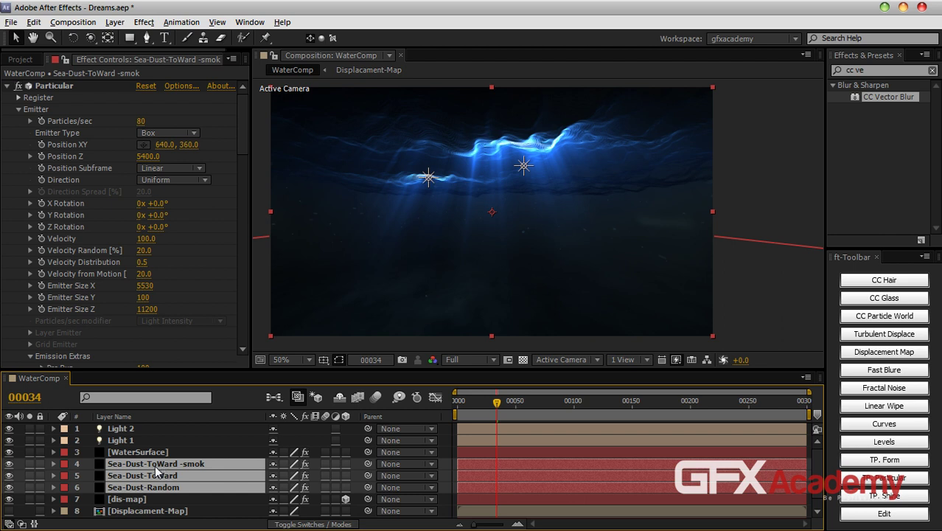
pyautogui.moveTo(154, 464); pyautogui.dragTo(158, 448)
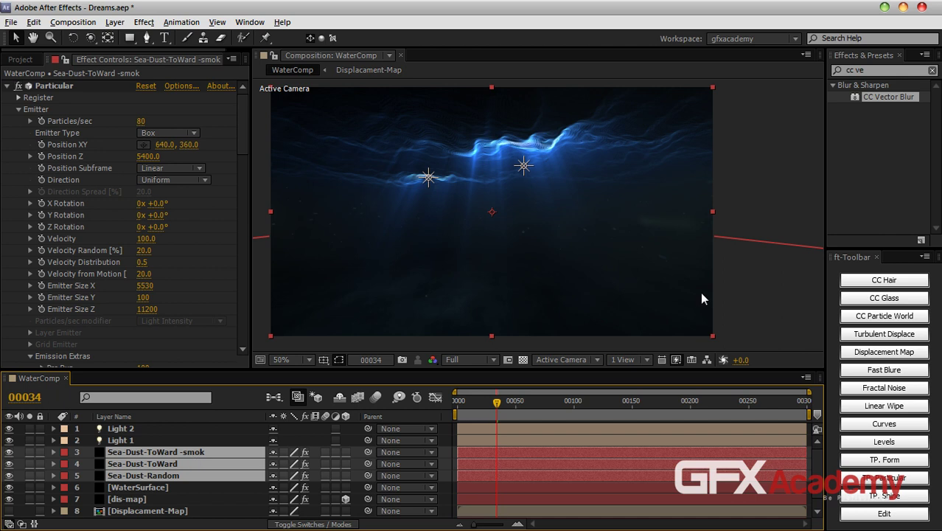
pyautogui.click(733, 283)
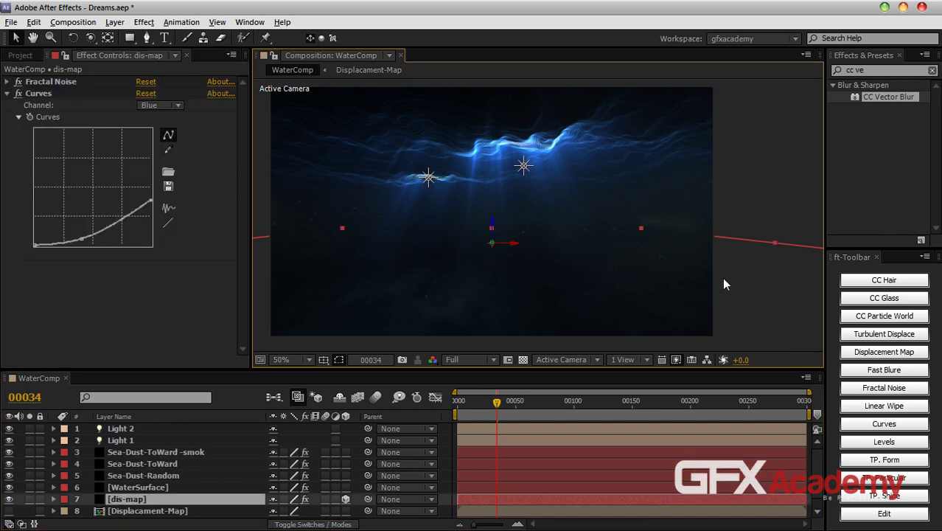
pyautogui.hotkey('ctrl', 's')
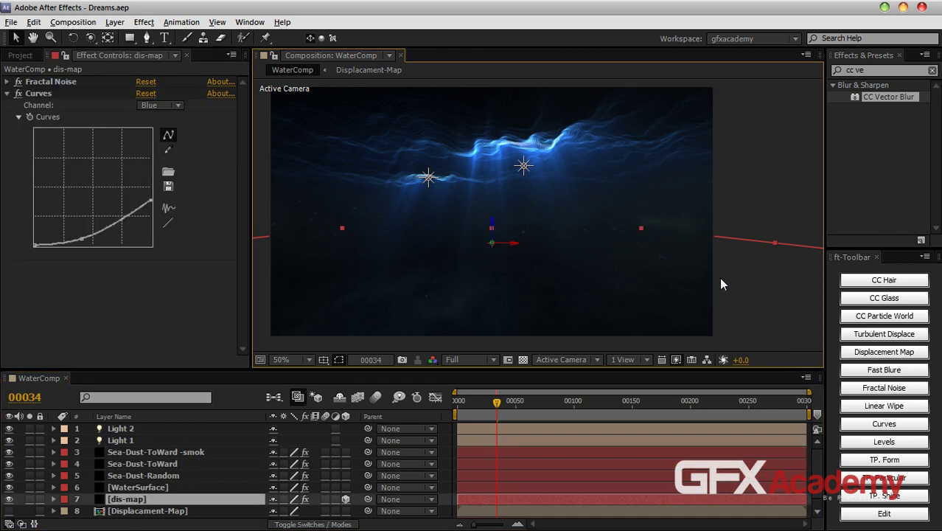